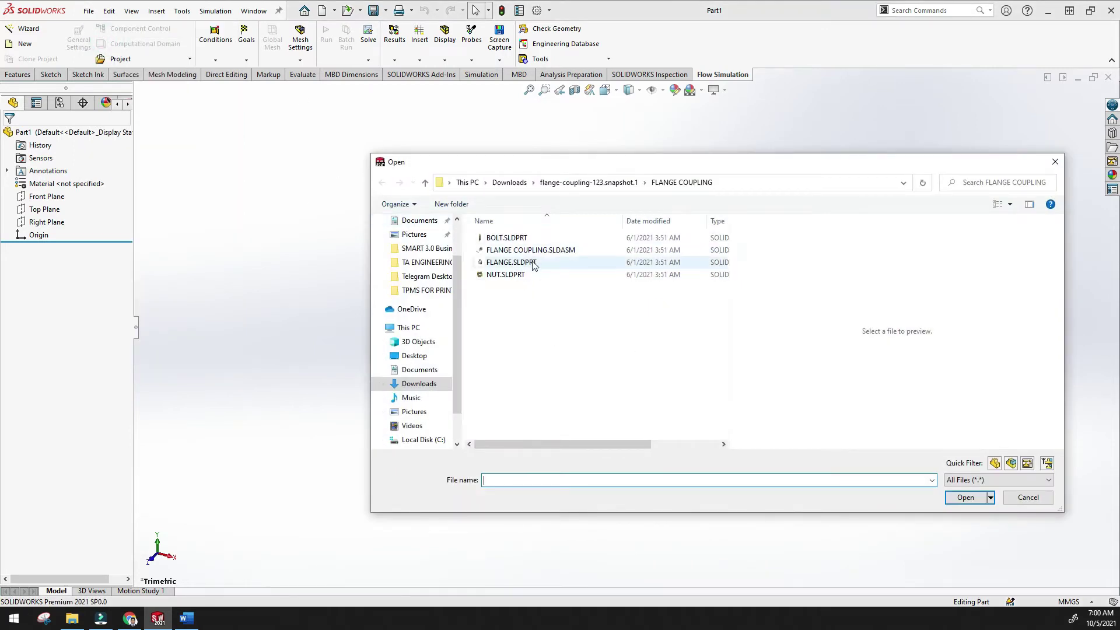
- Preview the BOLT, FLANGE and NUT part files in the FLANGE COUPLING folder
drag(670, 167, 560, 150)
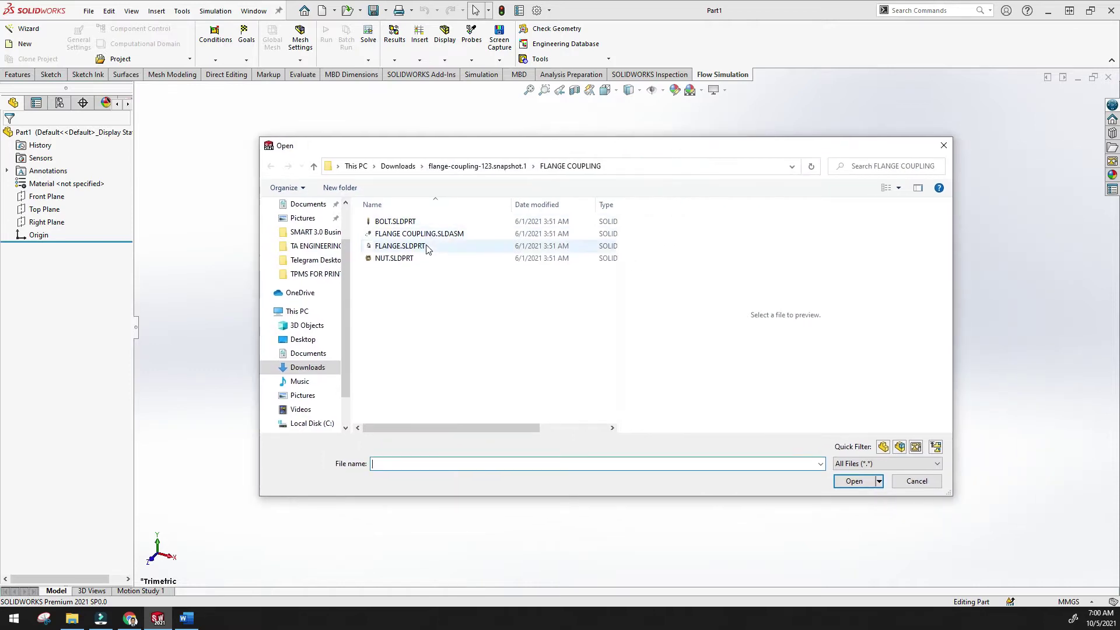
click(408, 246)
click(402, 258)
click(408, 221)
click(408, 246)
click(402, 257)
click(406, 246)
click(400, 221)
click(404, 245)
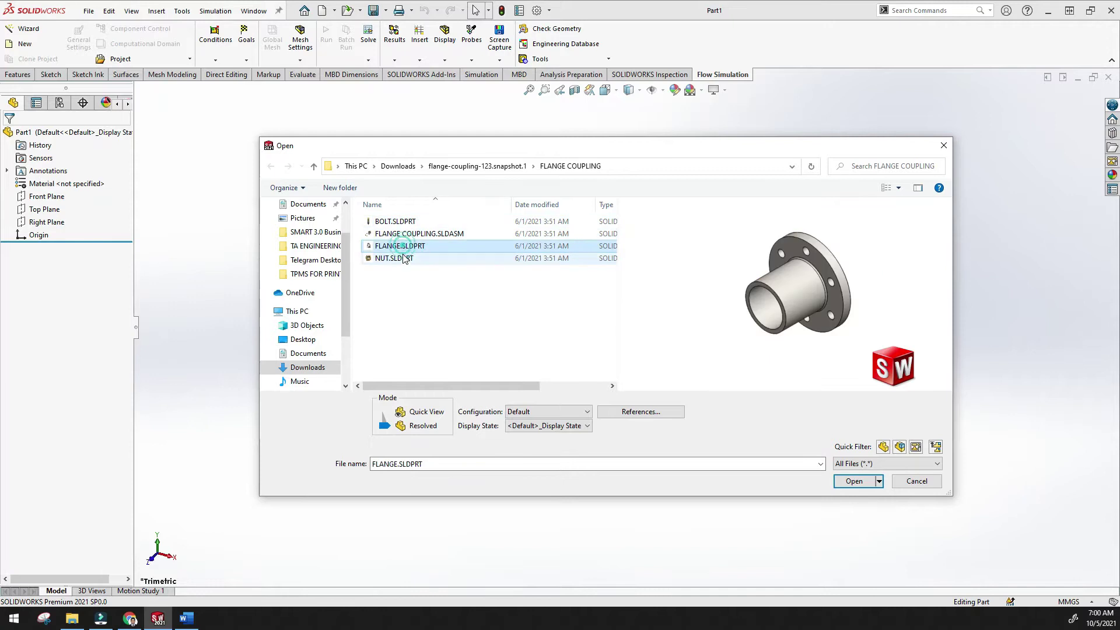
click(402, 258)
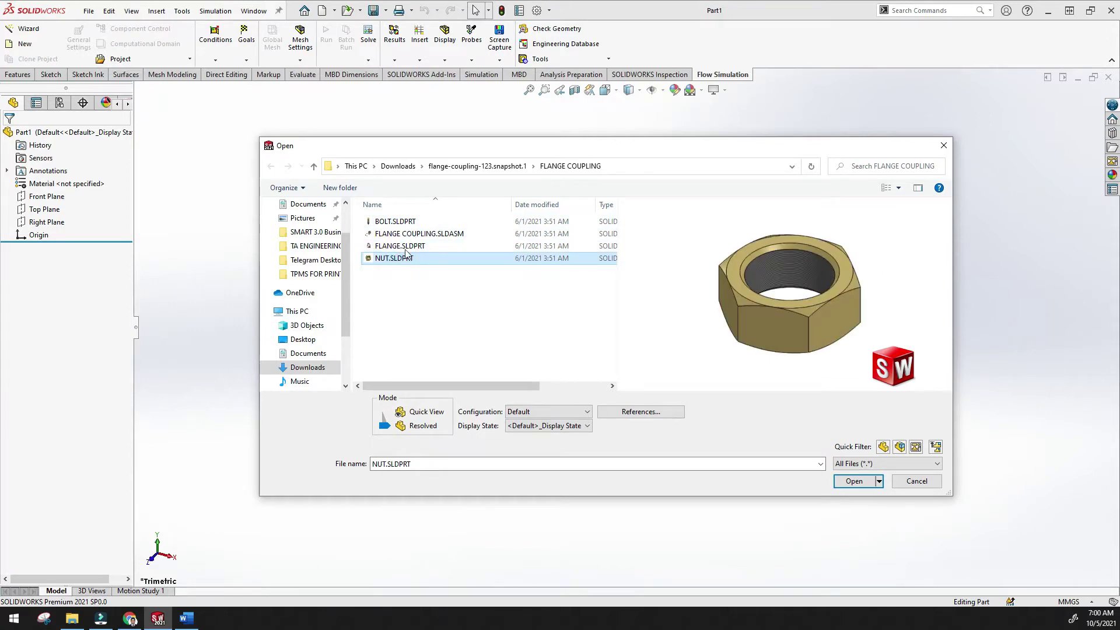
- Open the FLANGE COUPLING.SLDASM assembly in Resolved mode and view it from the bolt side
click(409, 234)
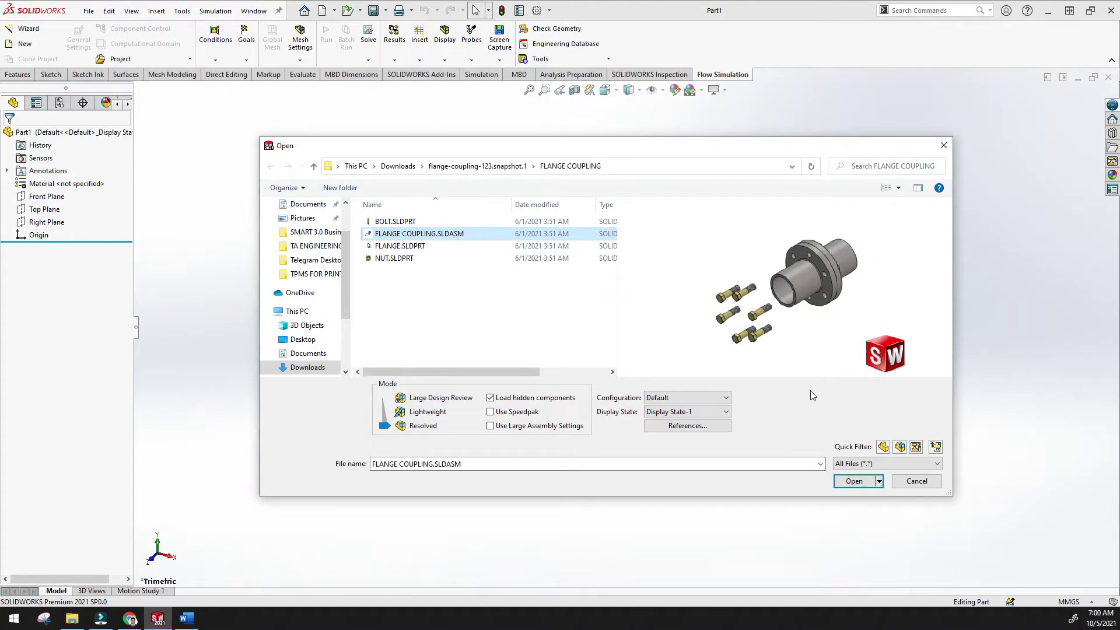
click(857, 484)
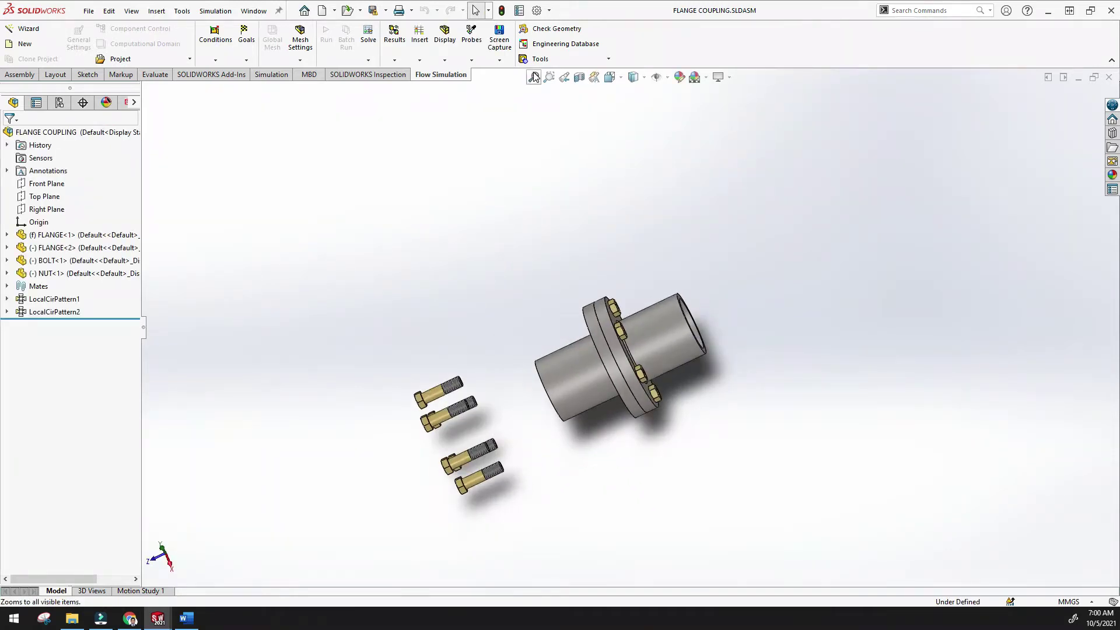
middle_drag(542, 178, 580, 220)
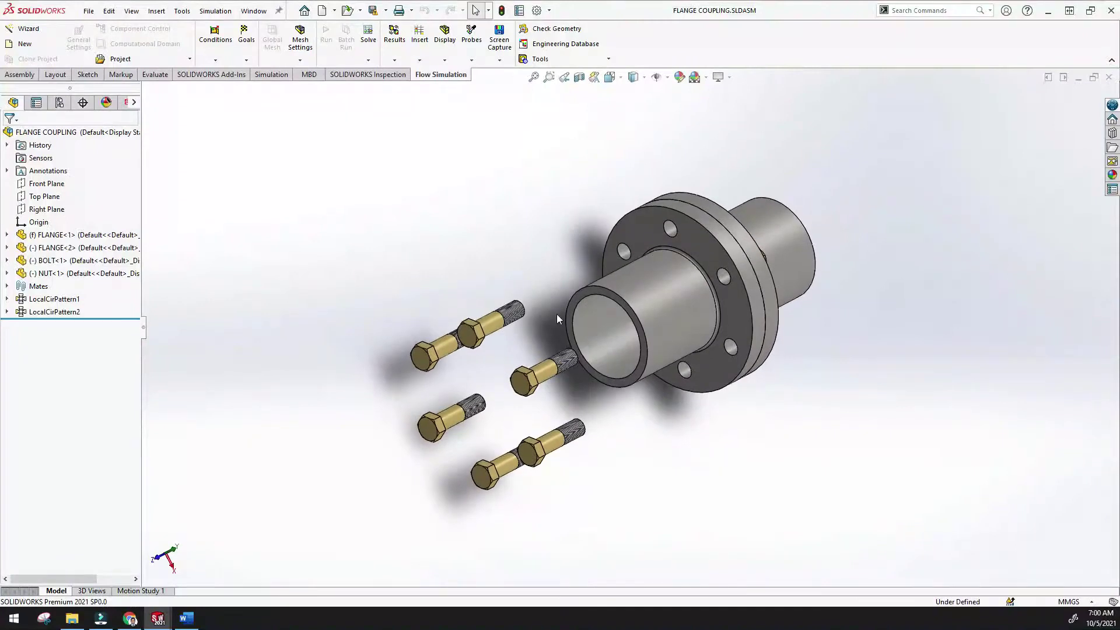
scroll(590, 300, up, 1)
middle_drag(589, 300, 577, 320)
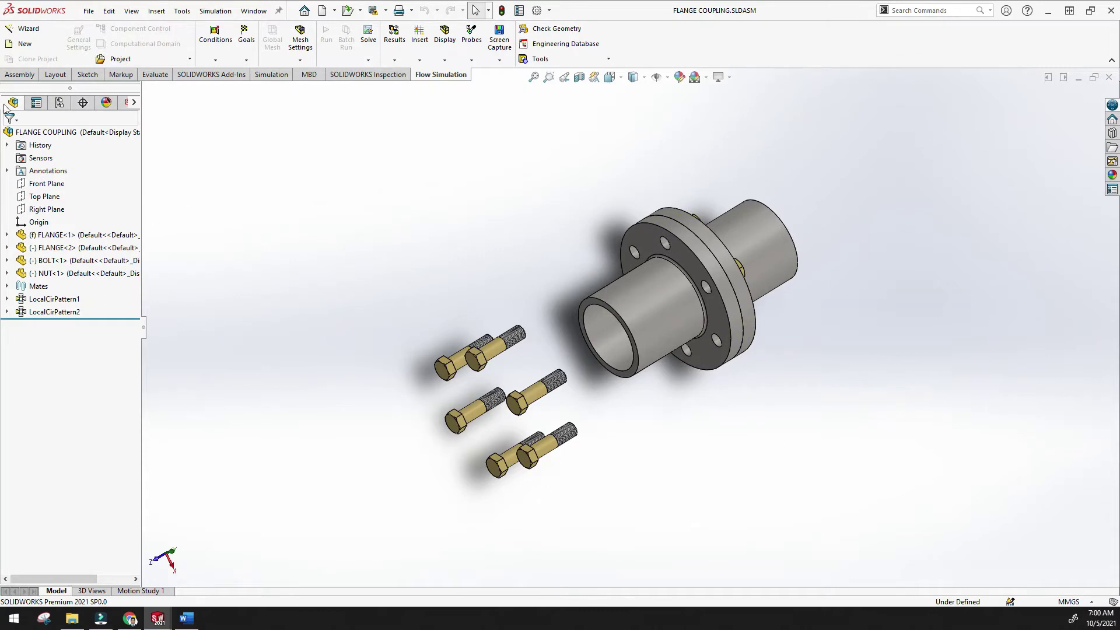
- Collapse Exploded View1 of the Default configuration and return to the assembly's component tree
click(59, 102)
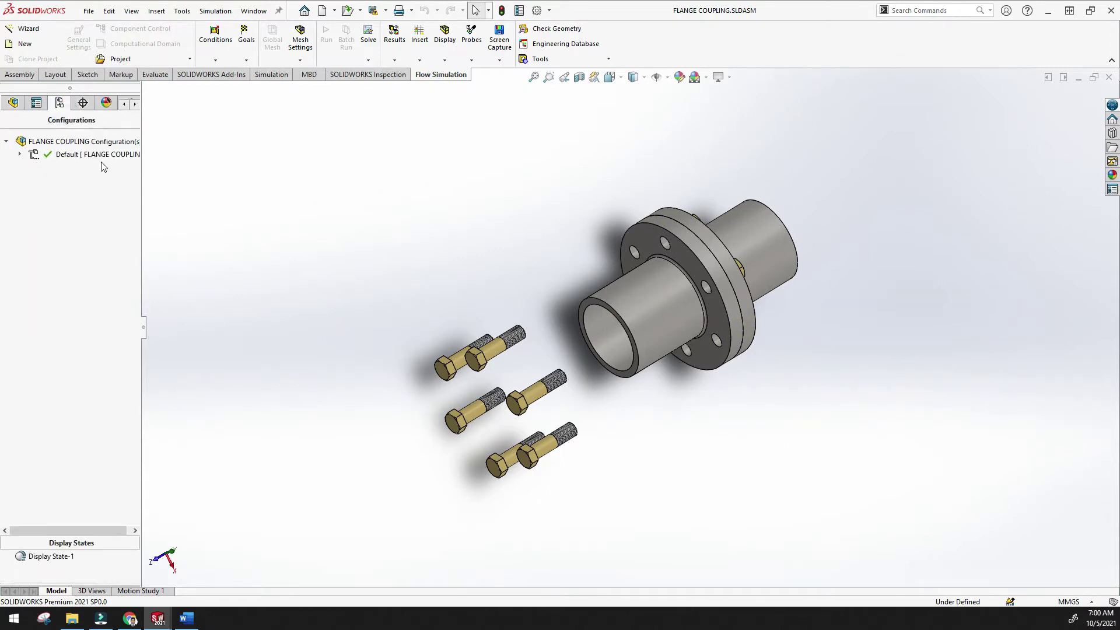
click(20, 156)
right_click(68, 171)
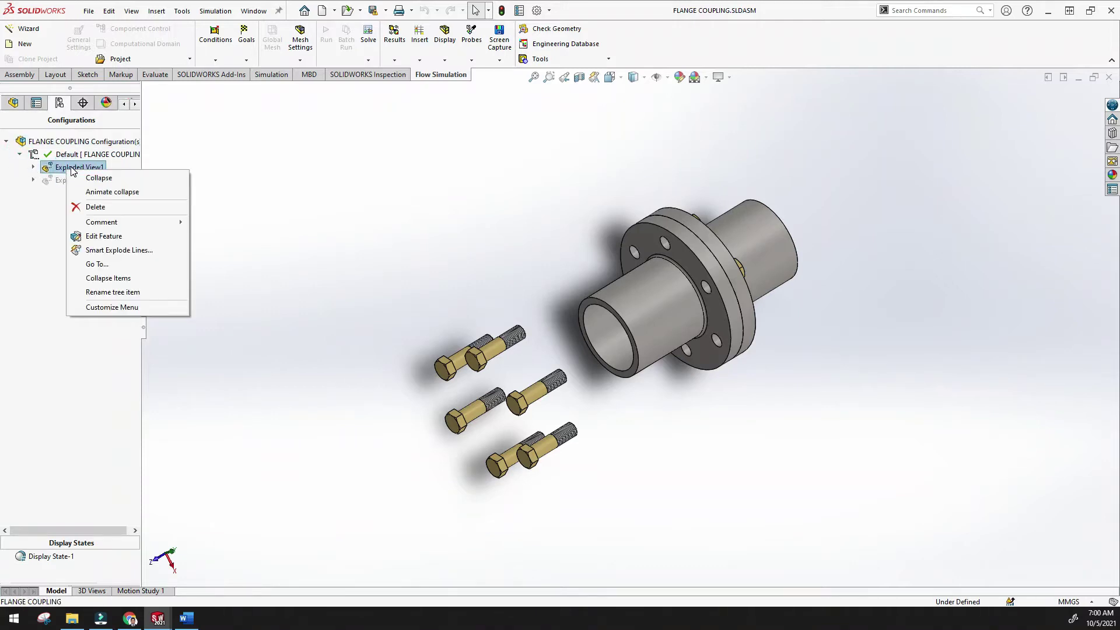
click(90, 178)
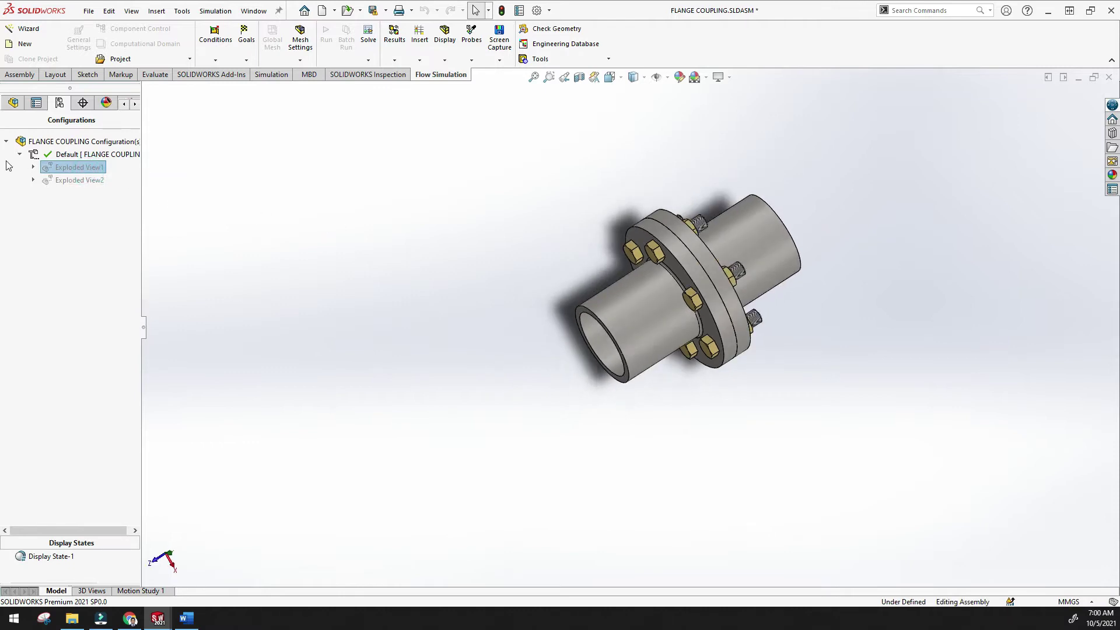
click(15, 105)
- Examine the assembled flange coupling from both the bolt-head side and the nut side
scroll(395, 209, up, 1)
middle_drag(395, 209, 409, 142)
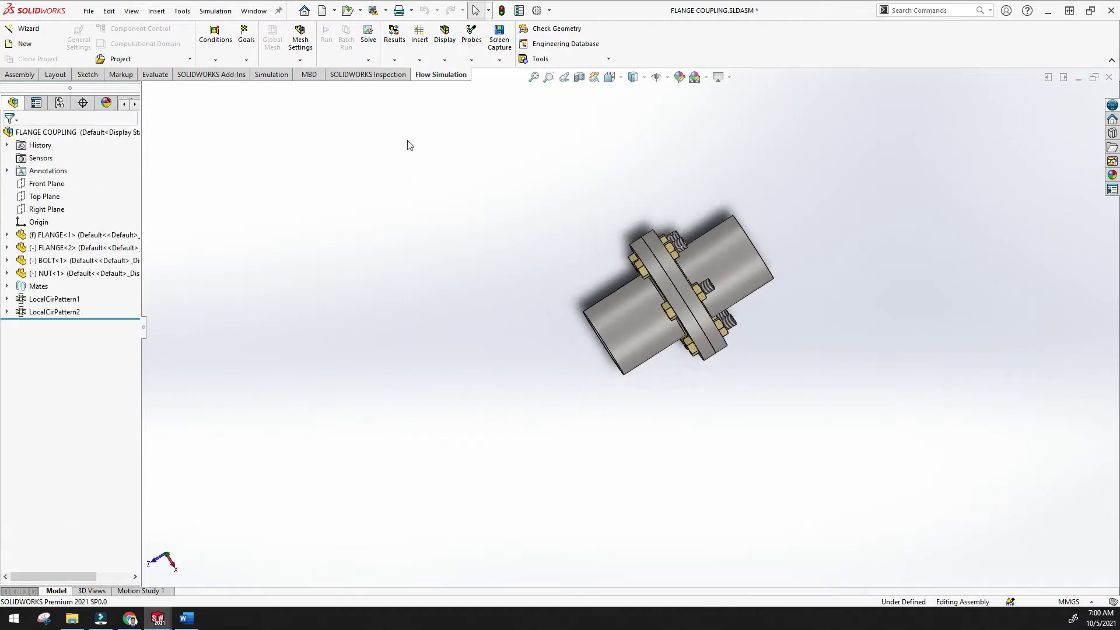
click(530, 76)
middle_drag(472, 243, 483, 385)
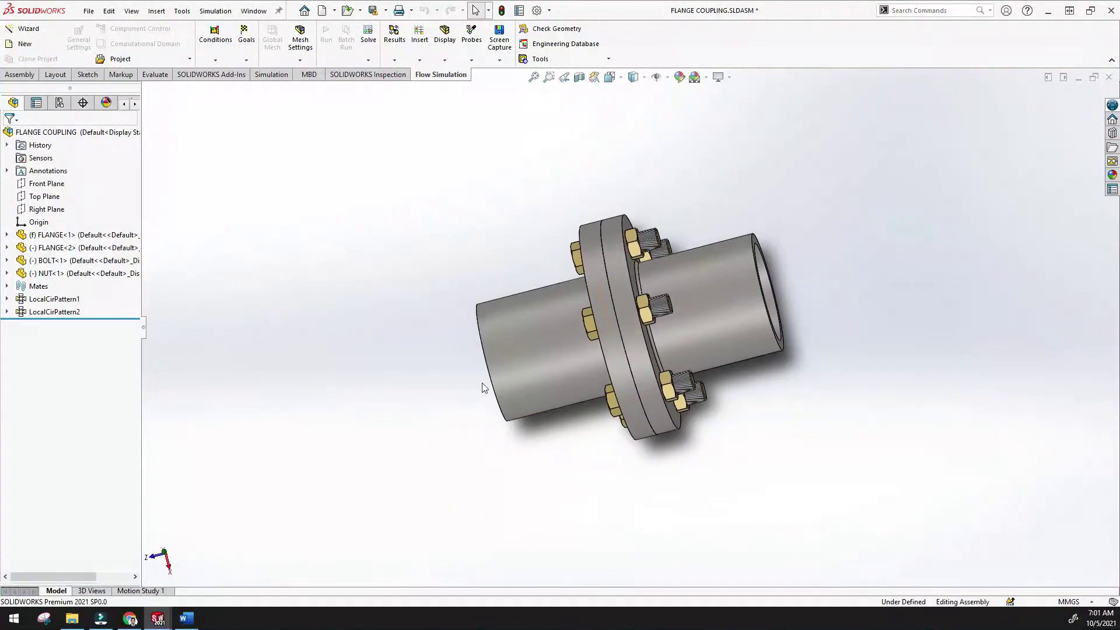
click(534, 77)
middle_drag(481, 173, 540, 249)
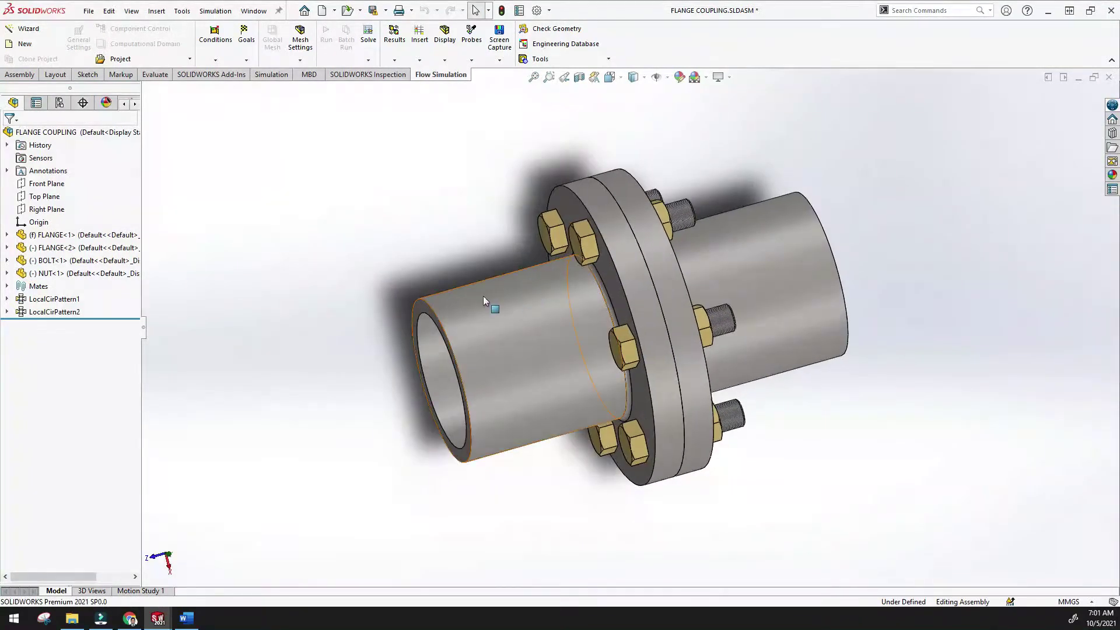
middle_drag(461, 234, 674, 313)
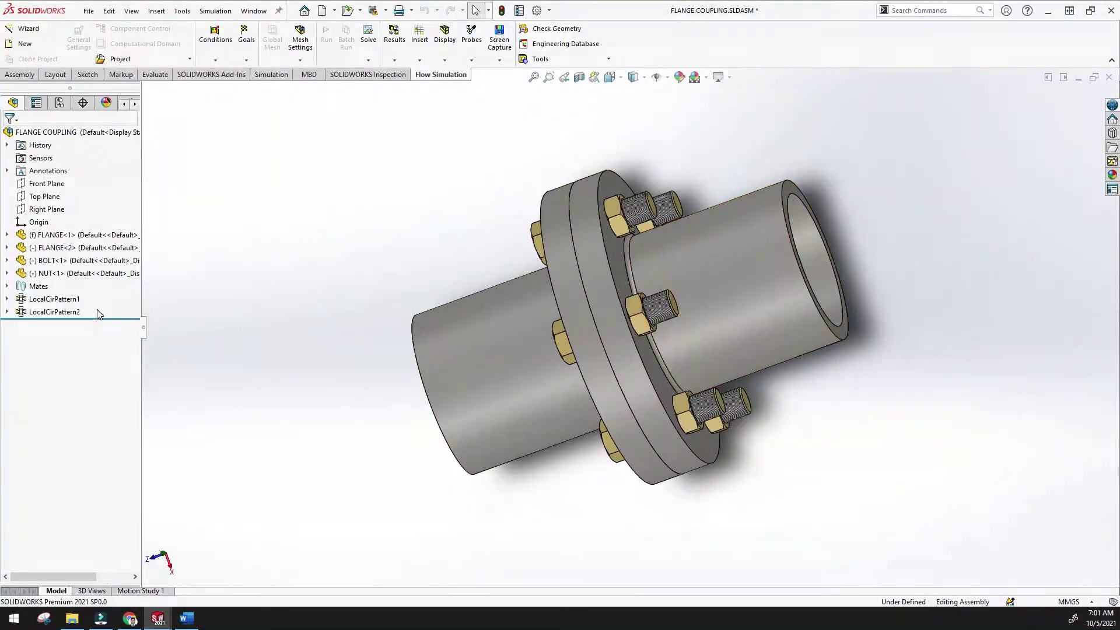
- Highlight the seed bolt, the seed nut and the two local circular patterns to examine them in the assembly
click(73, 260)
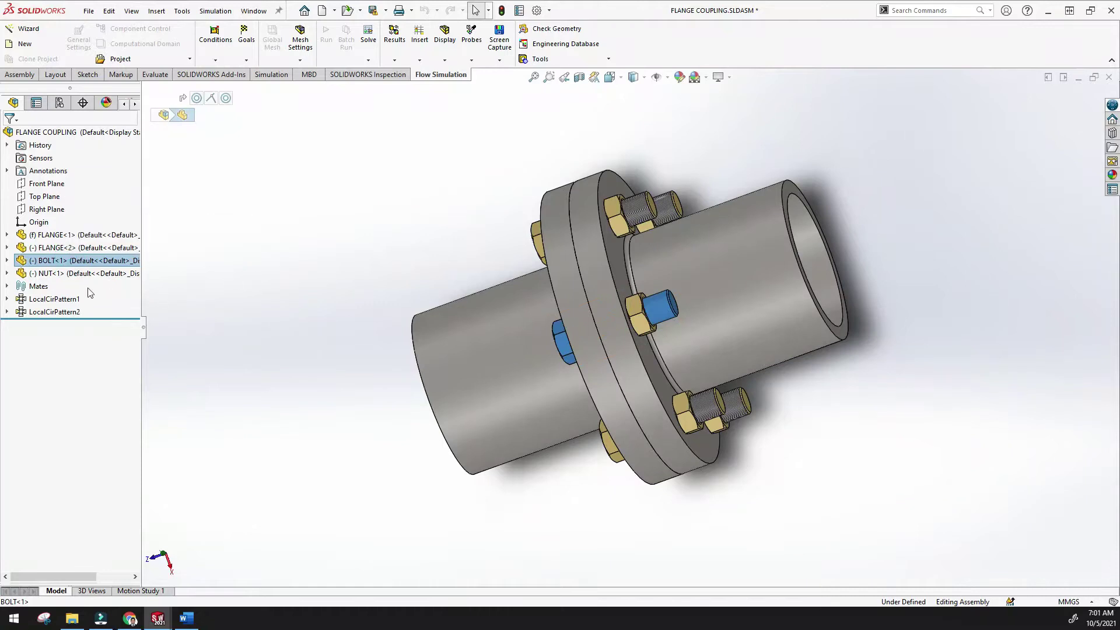
click(62, 274)
middle_drag(275, 280, 283, 287)
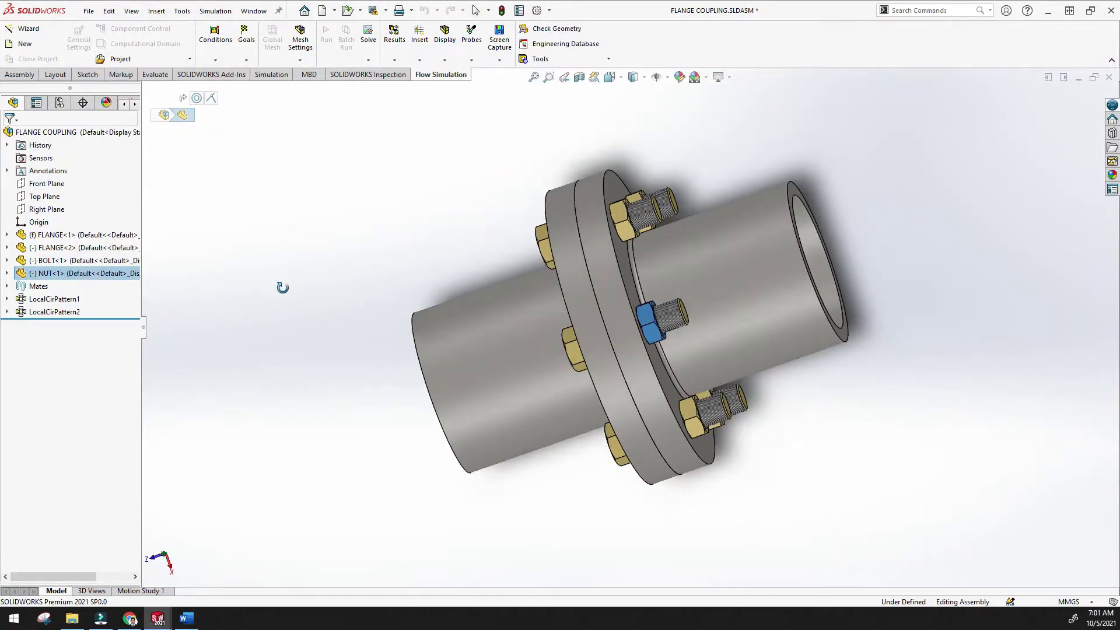
scroll(283, 288, up, 1)
click(70, 300)
click(62, 313)
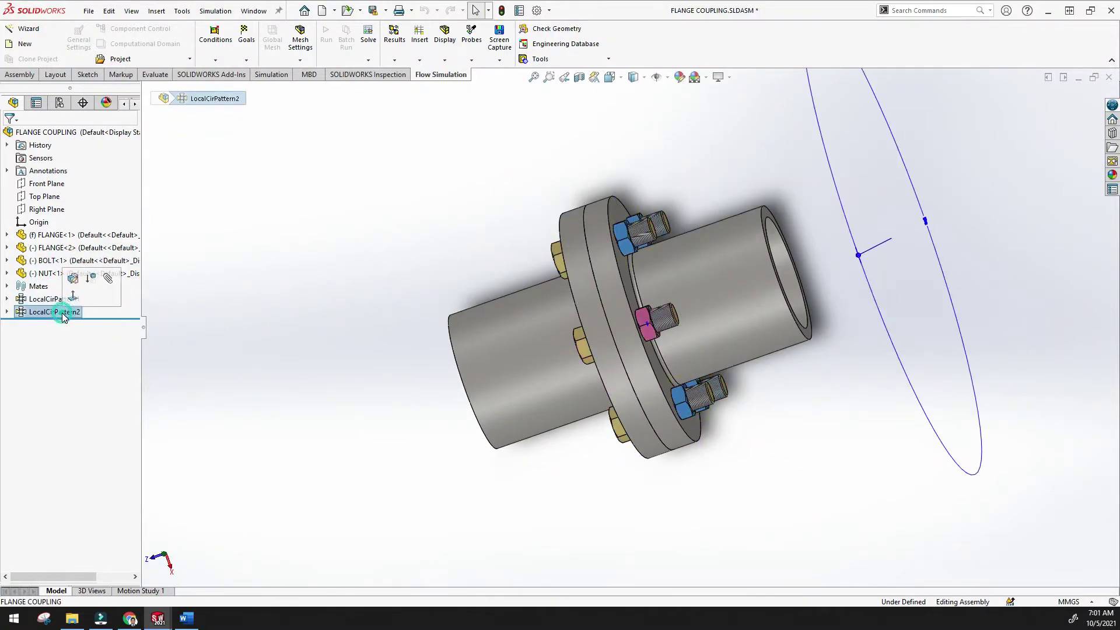
middle_drag(380, 317, 475, 178)
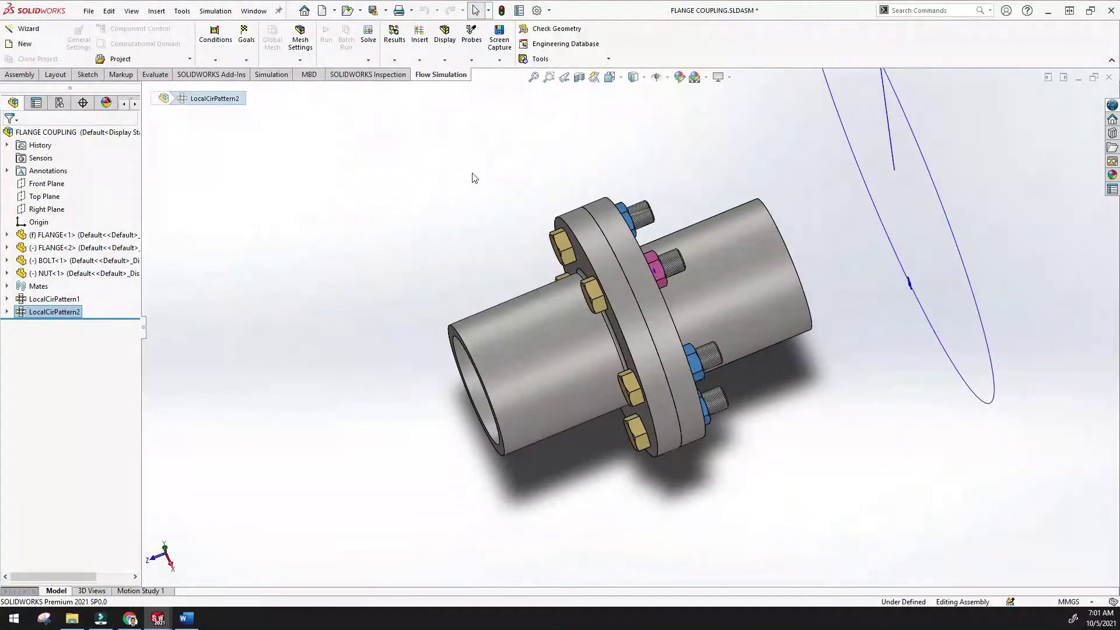
click(532, 77)
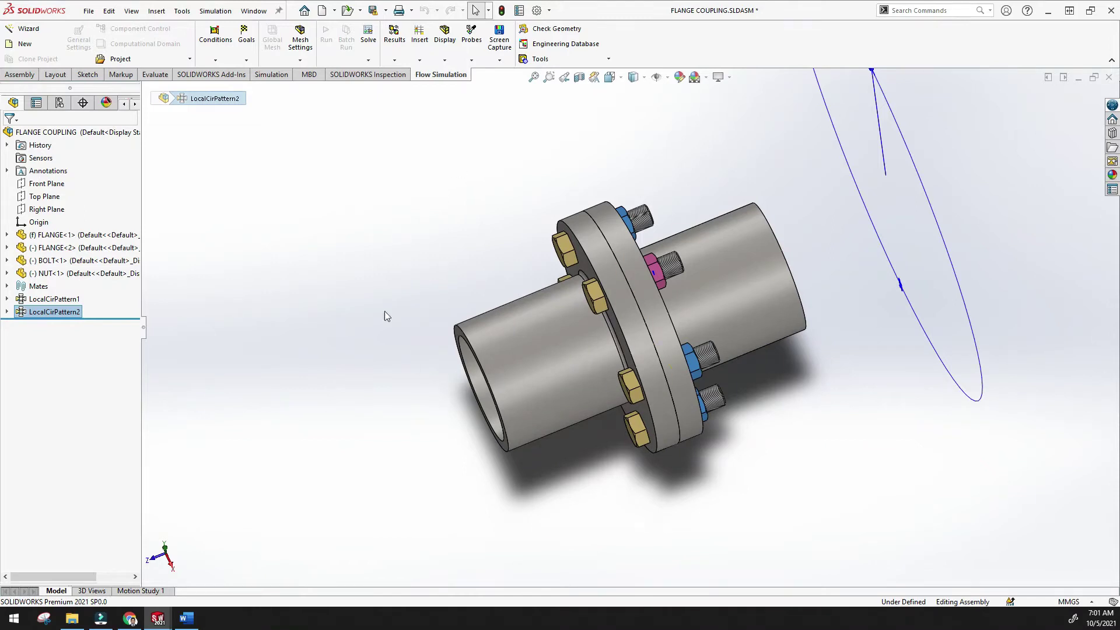
- Try to move the uppermost bolt using Move Component with the Free Drag and Standard Drag options
click(20, 75)
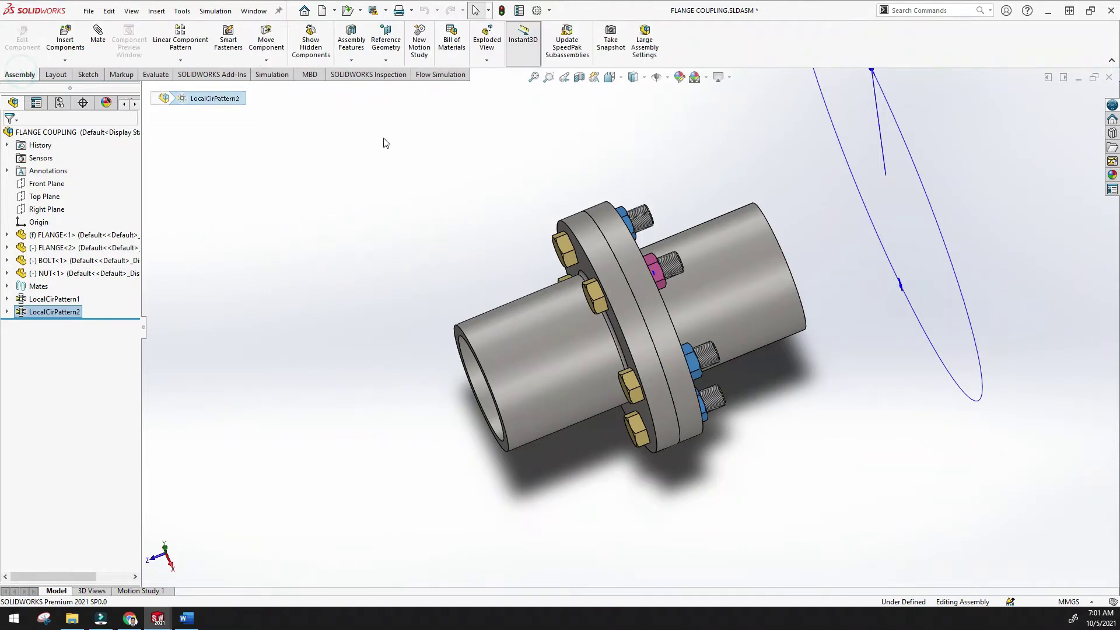
click(268, 64)
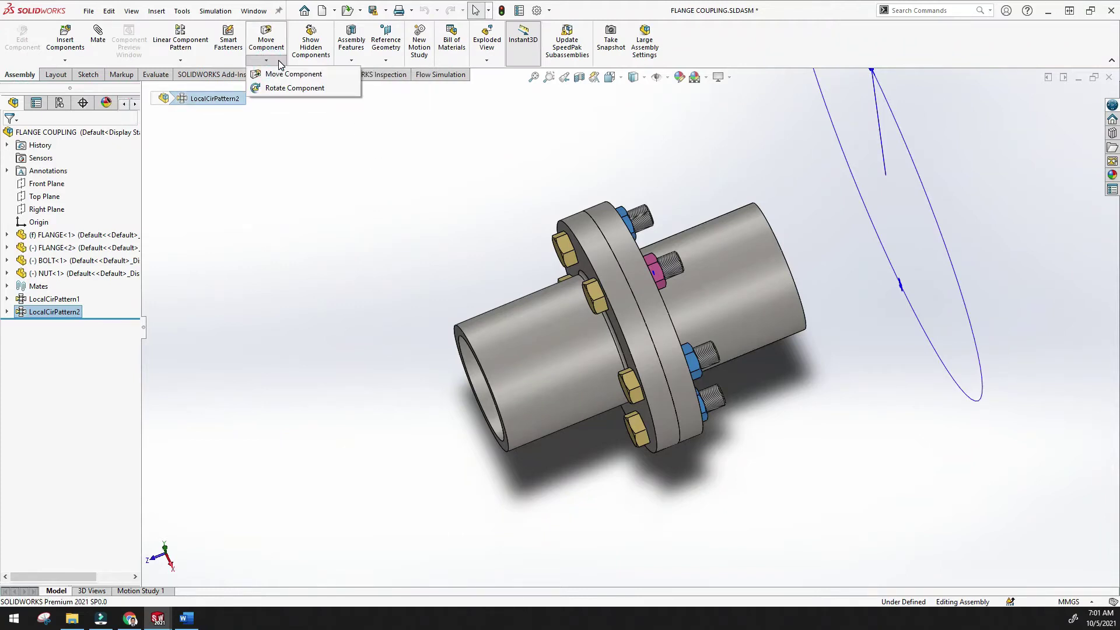
click(293, 75)
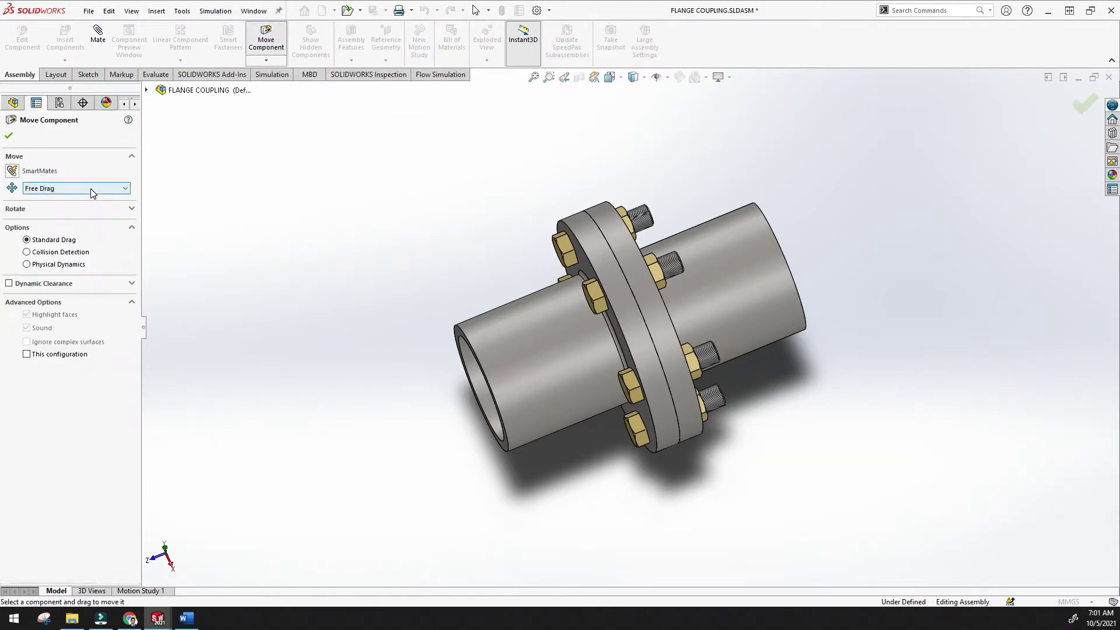
click(92, 189)
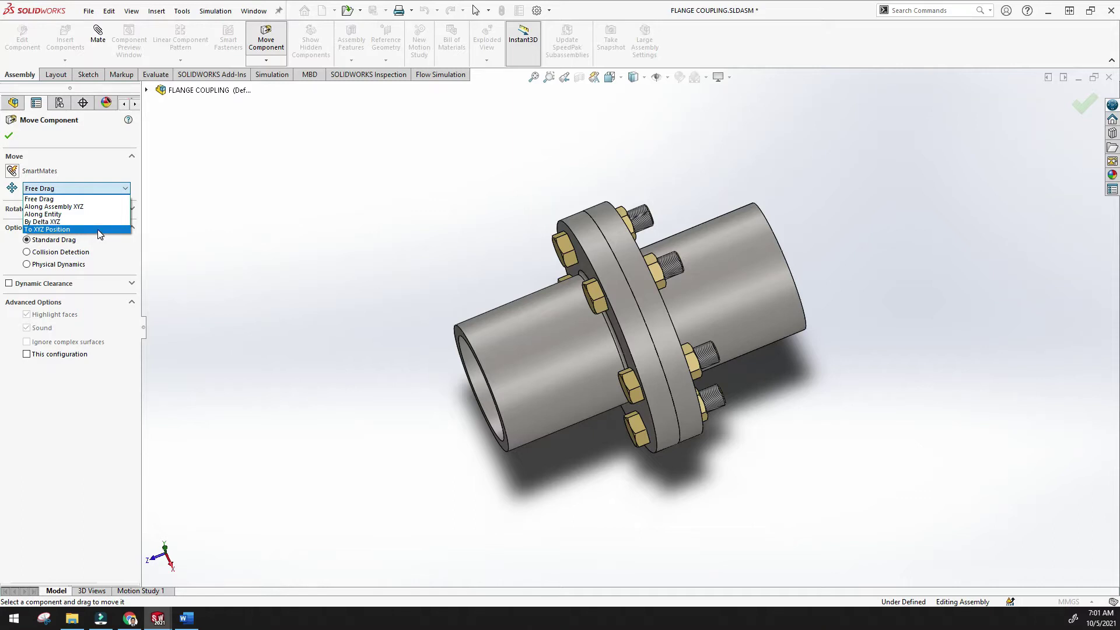
click(88, 199)
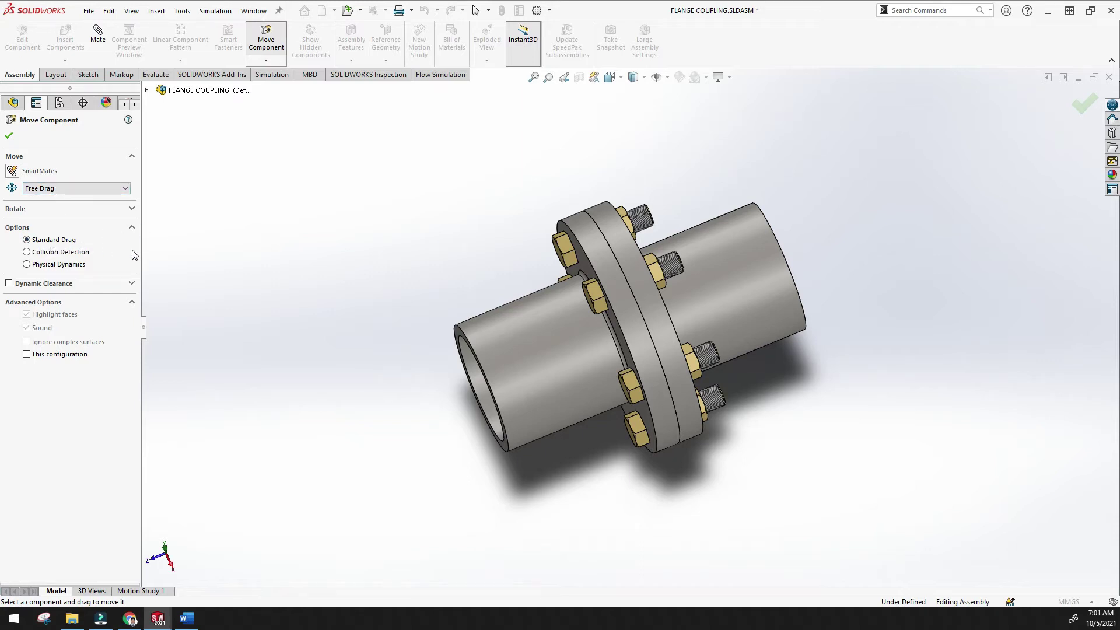
middle_drag(372, 252, 379, 268)
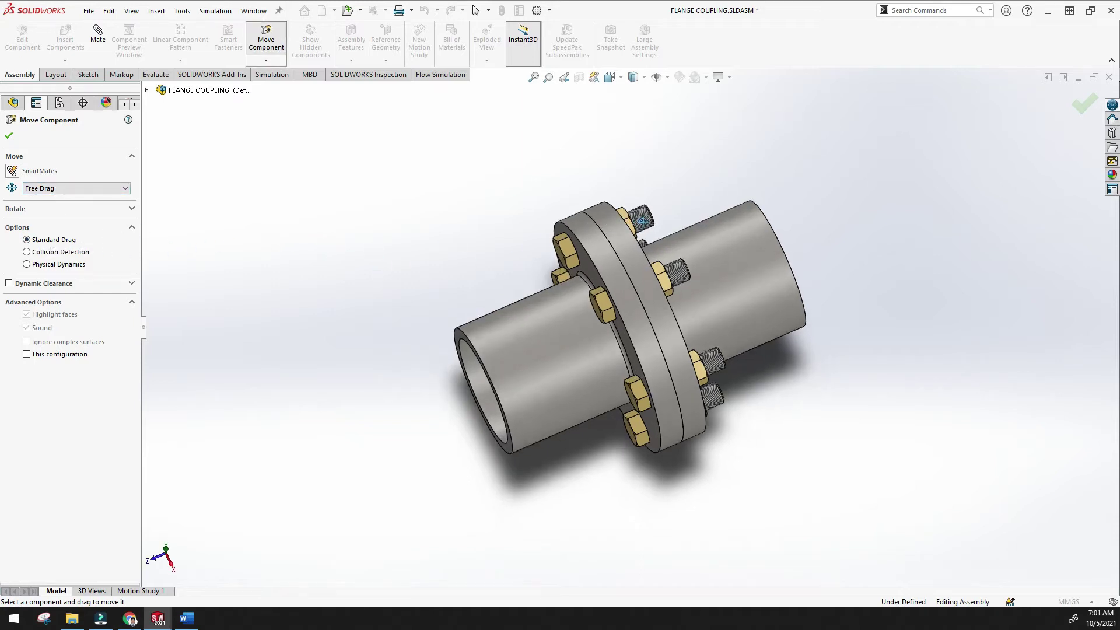
mouse_move(645, 219)
mouse_down()
mouse_move(668, 214)
mouse_move(626, 224)
mouse_up()
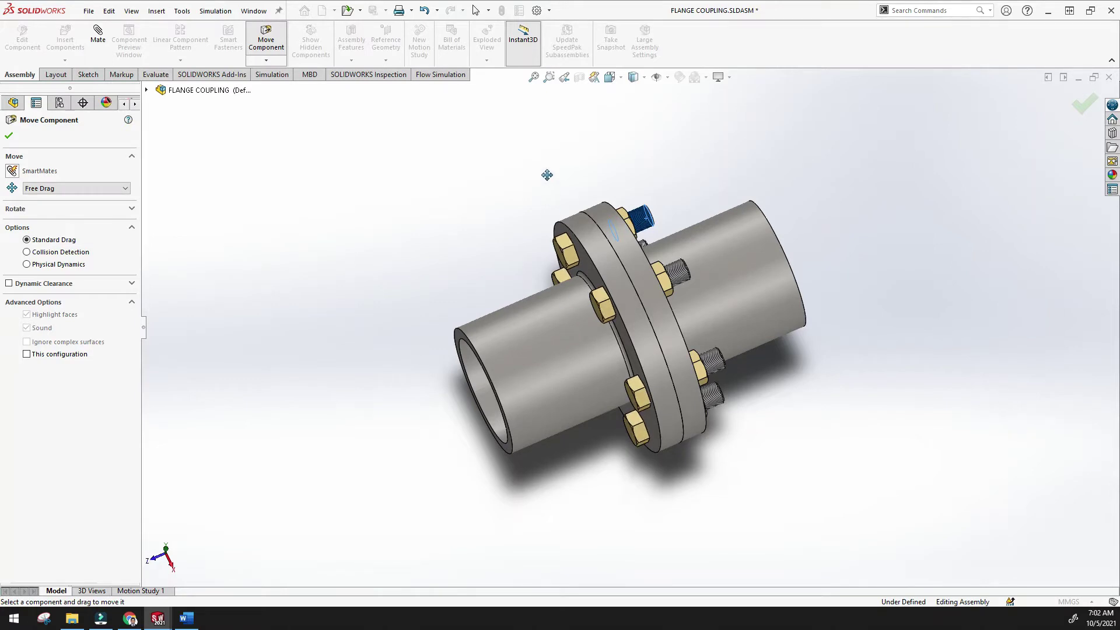
- Try to freely move the nut-side flange, the fixed flange and a bolt head
click(709, 263)
drag(754, 246, 817, 228)
drag(560, 351, 506, 305)
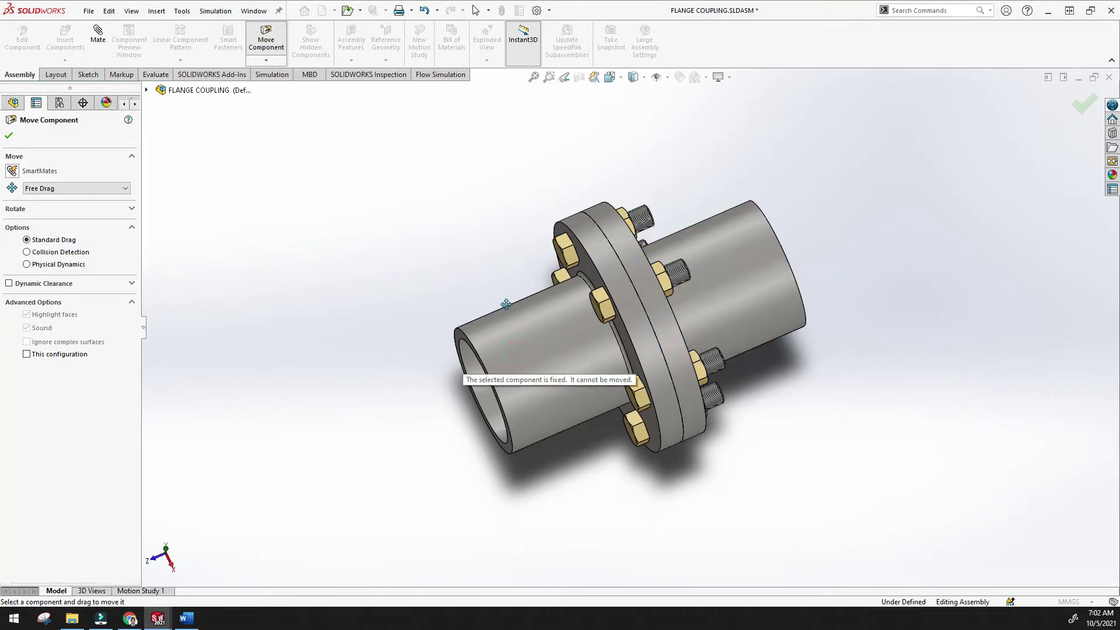
drag(603, 306, 589, 253)
drag(609, 313, 604, 308)
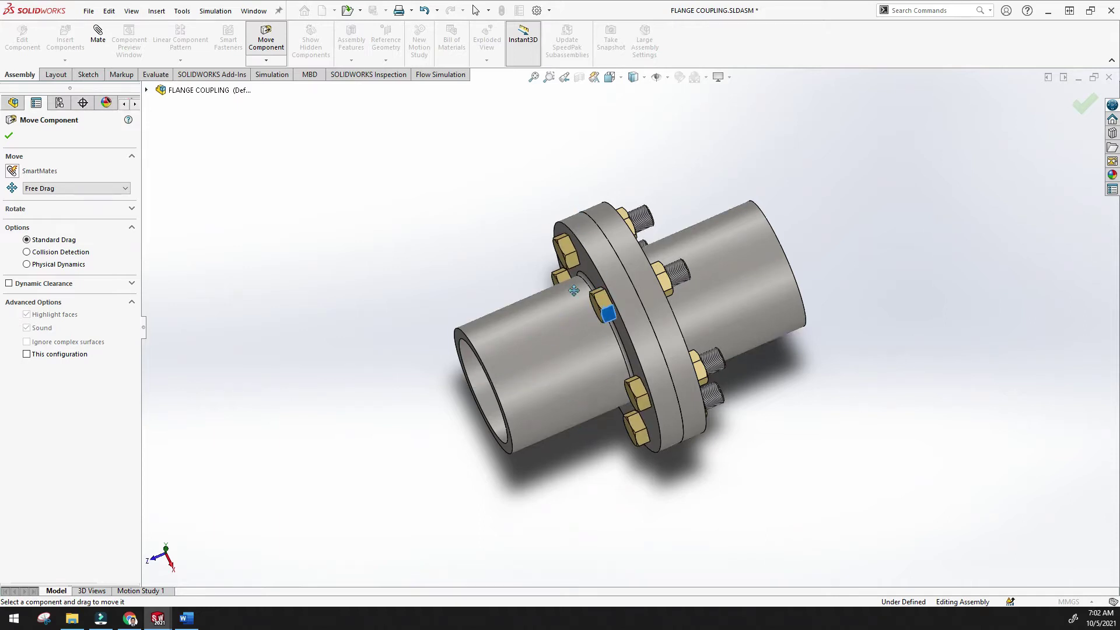
click(546, 79)
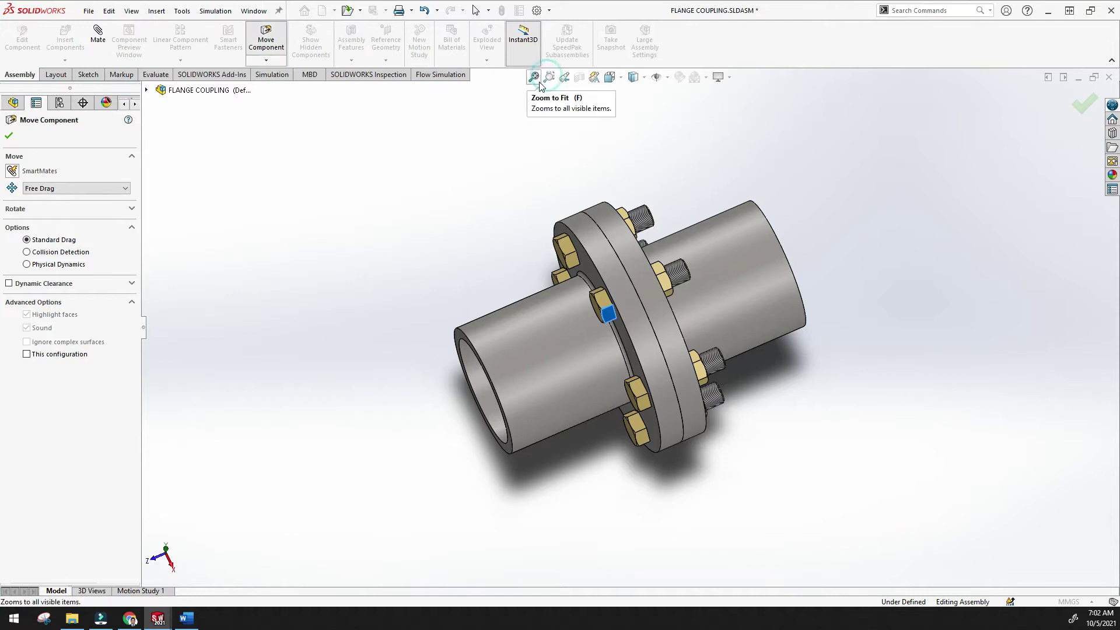
click(534, 77)
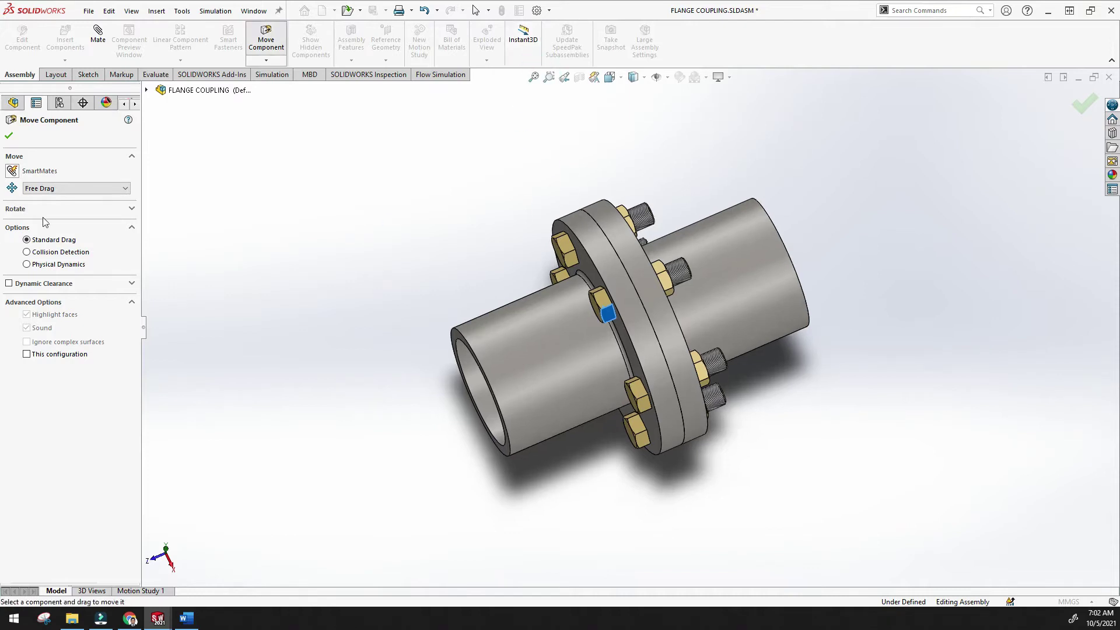
- Try to move both flanges with the Along Assembly XYZ option, and close Move Component
click(86, 188)
click(87, 205)
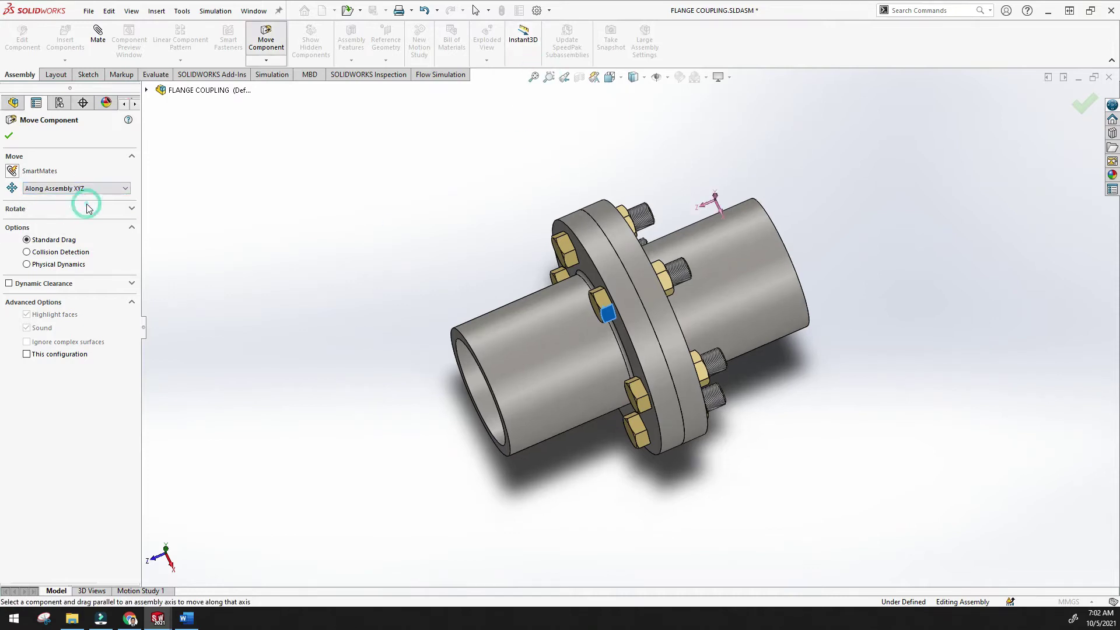
drag(701, 277, 724, 266)
drag(539, 327, 537, 321)
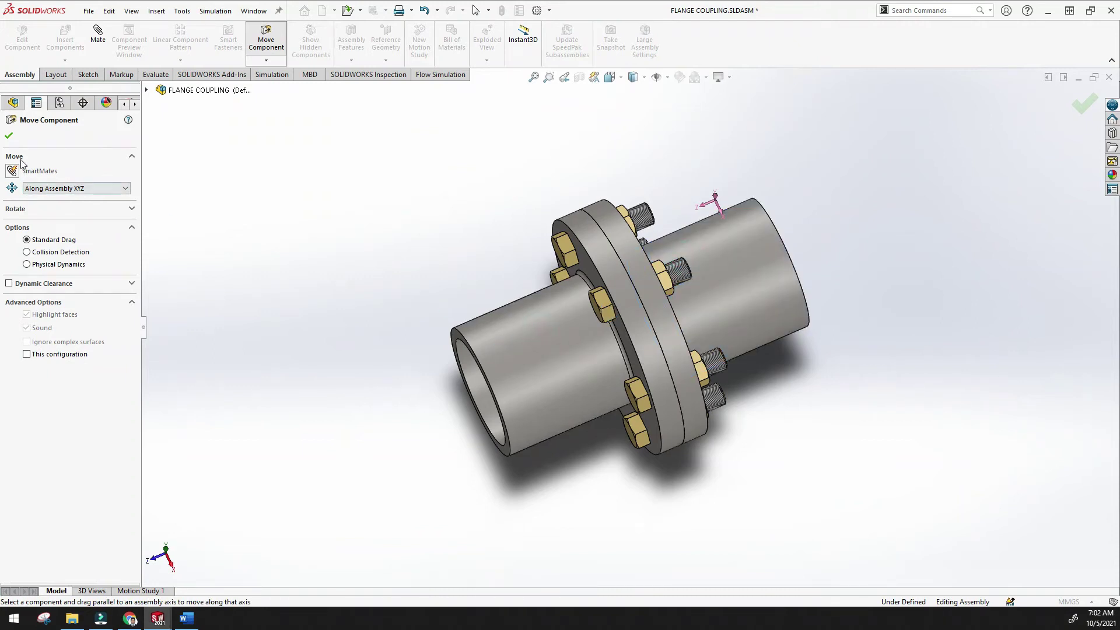
click(9, 136)
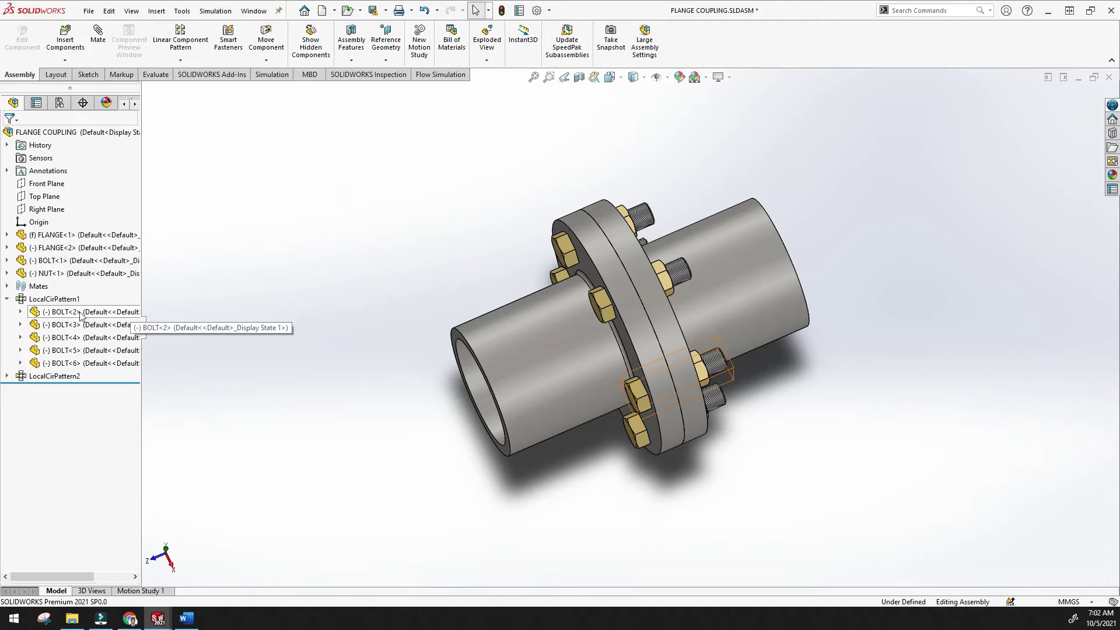
- Delete all seven concentric and coincident mates from the assembly
click(7, 286)
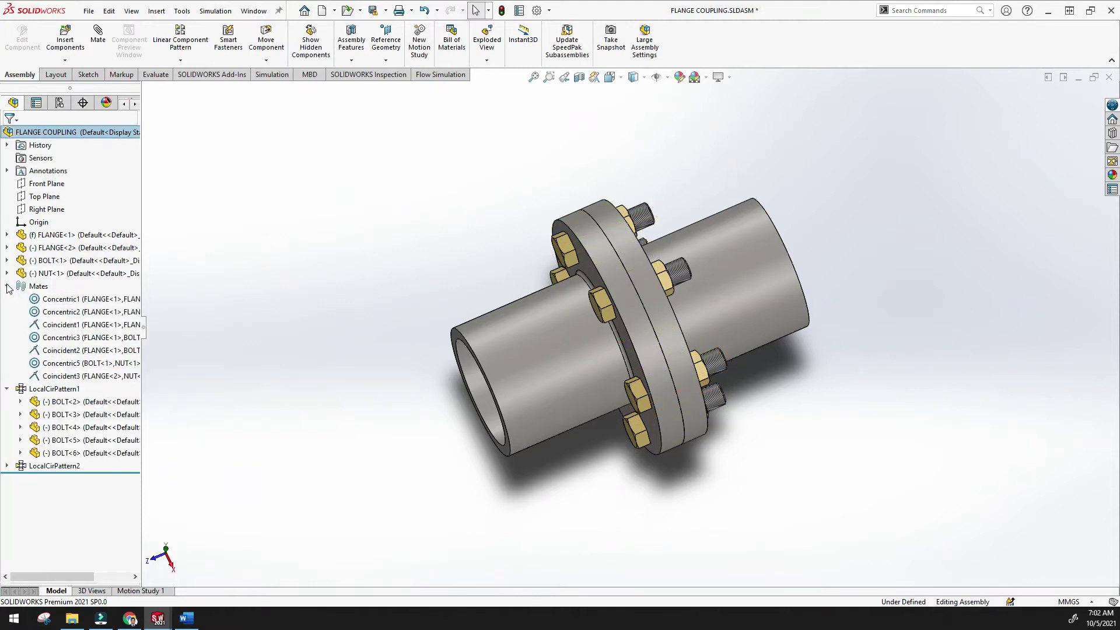
click(58, 325)
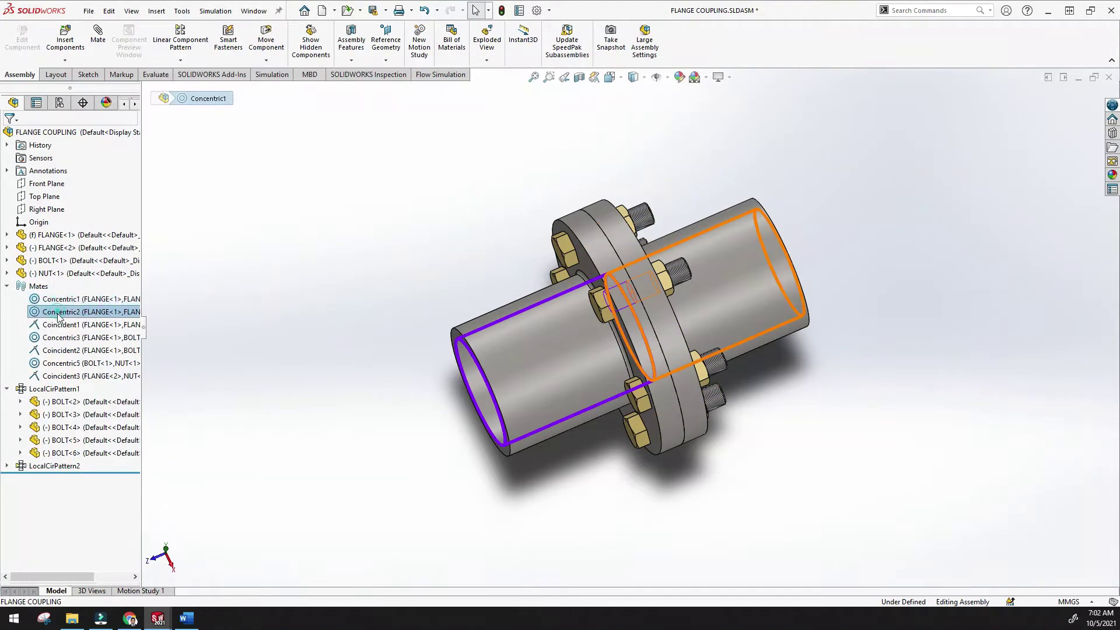
click(53, 338)
click(64, 300)
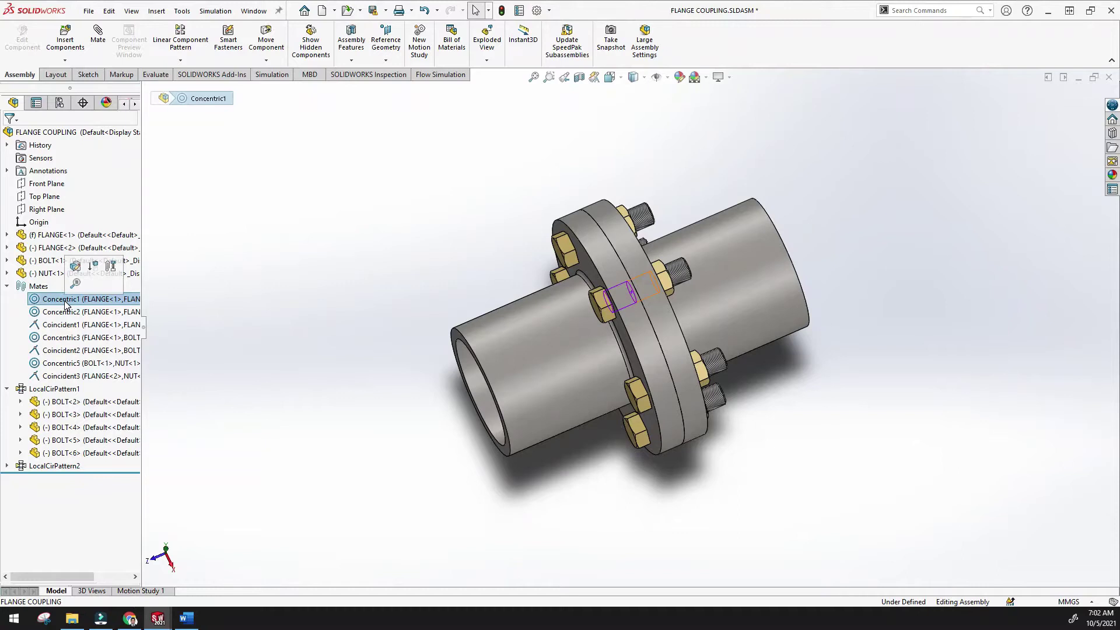
ctrl+click(65, 312)
ctrl+click(66, 376)
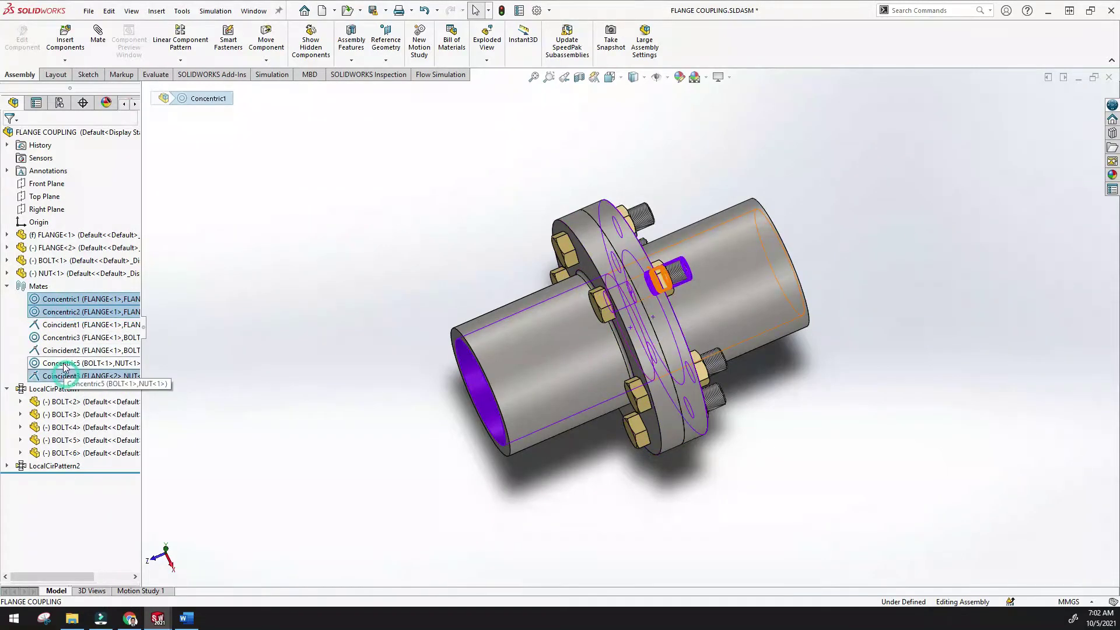
ctrl+click(64, 363)
ctrl+click(63, 350)
ctrl+click(61, 338)
ctrl+click(71, 326)
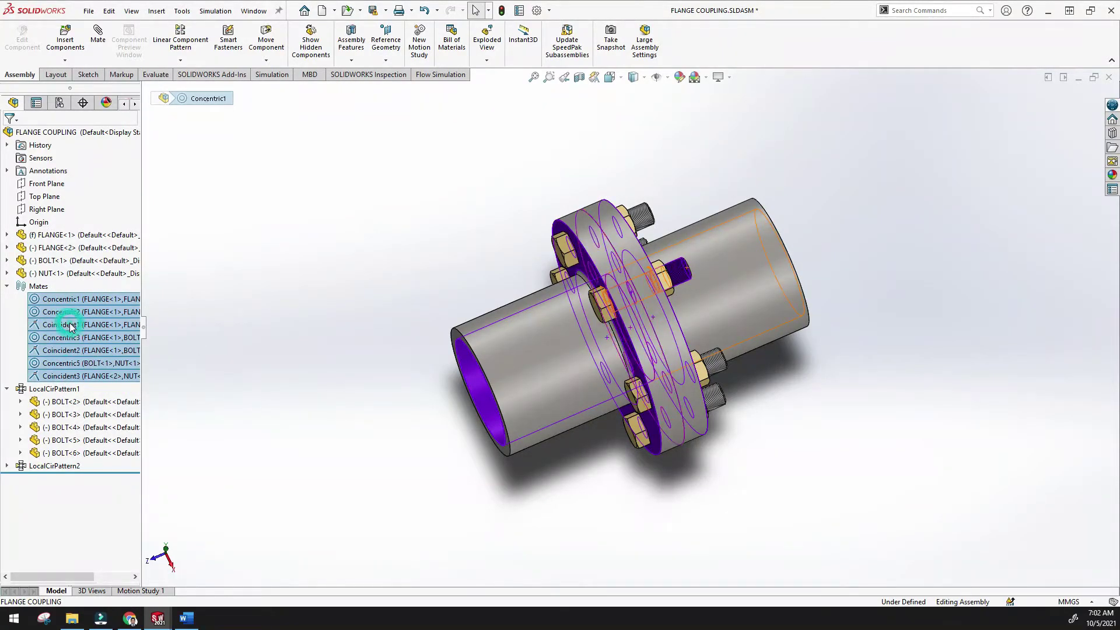
right_click(55, 319)
click(84, 368)
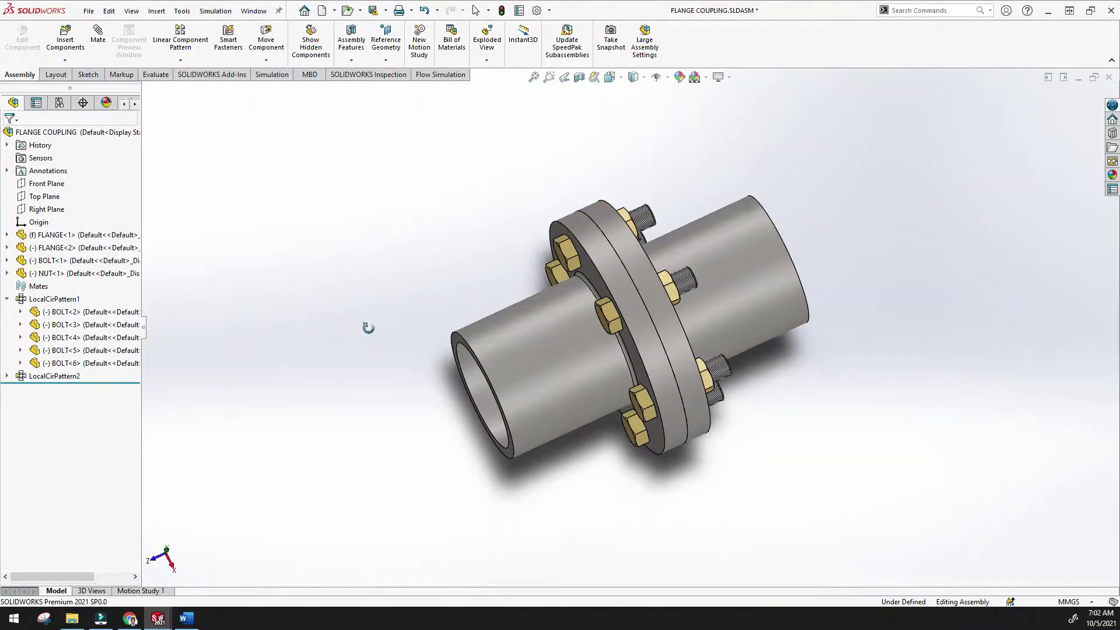
- Pull the set of bolts out of the flange holes using Move Component with Free Drag
click(536, 77)
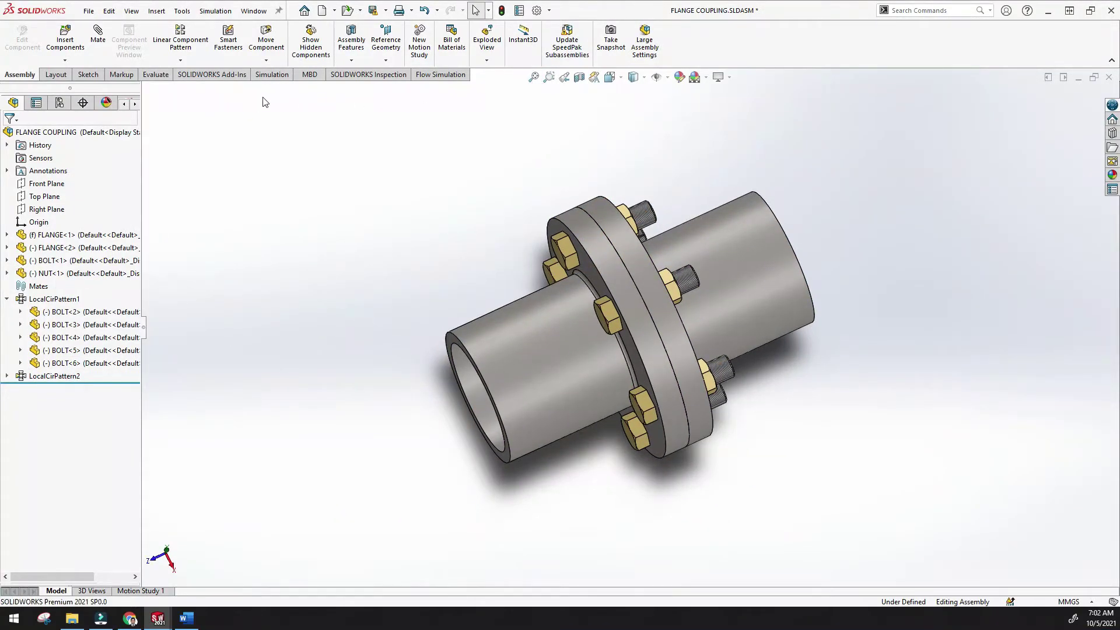
click(273, 41)
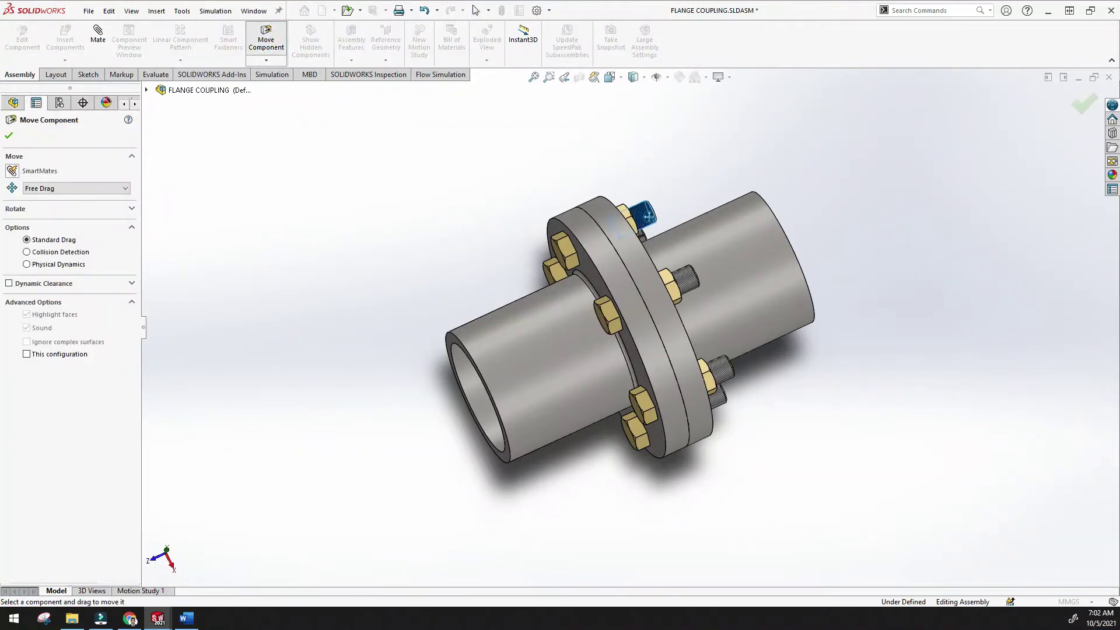
drag(648, 216, 491, 215)
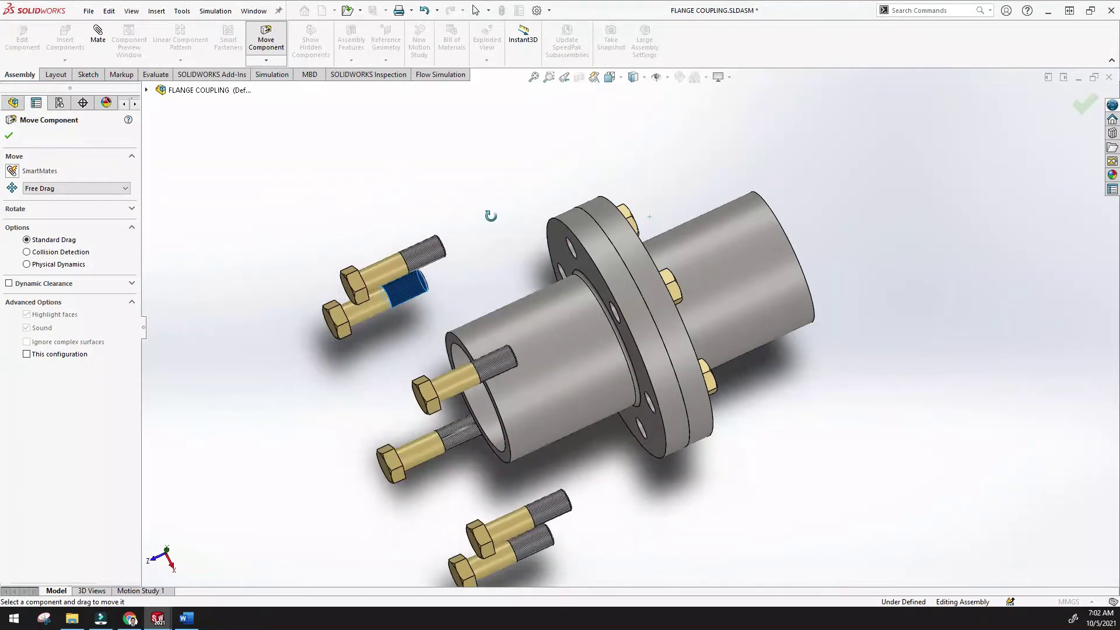
middle_drag(491, 215, 513, 325)
drag(402, 267, 456, 227)
- Freely move the second flange away from the fixed flange and shift the nuts clear of both
middle_drag(688, 236, 644, 244)
drag(693, 263, 808, 221)
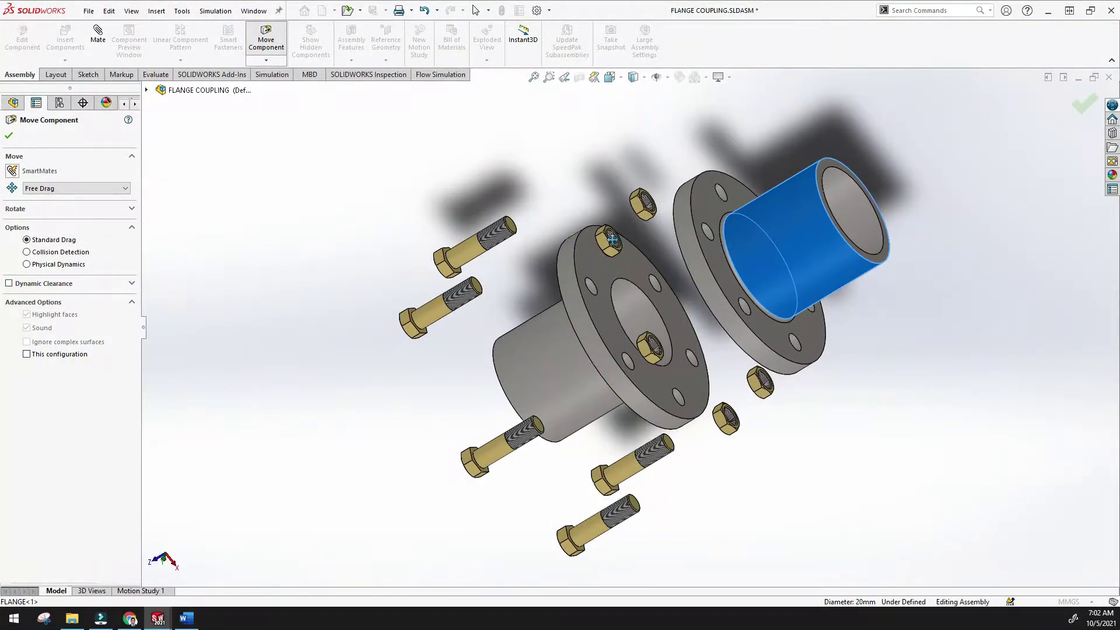
drag(612, 240, 533, 256)
drag(598, 297, 735, 258)
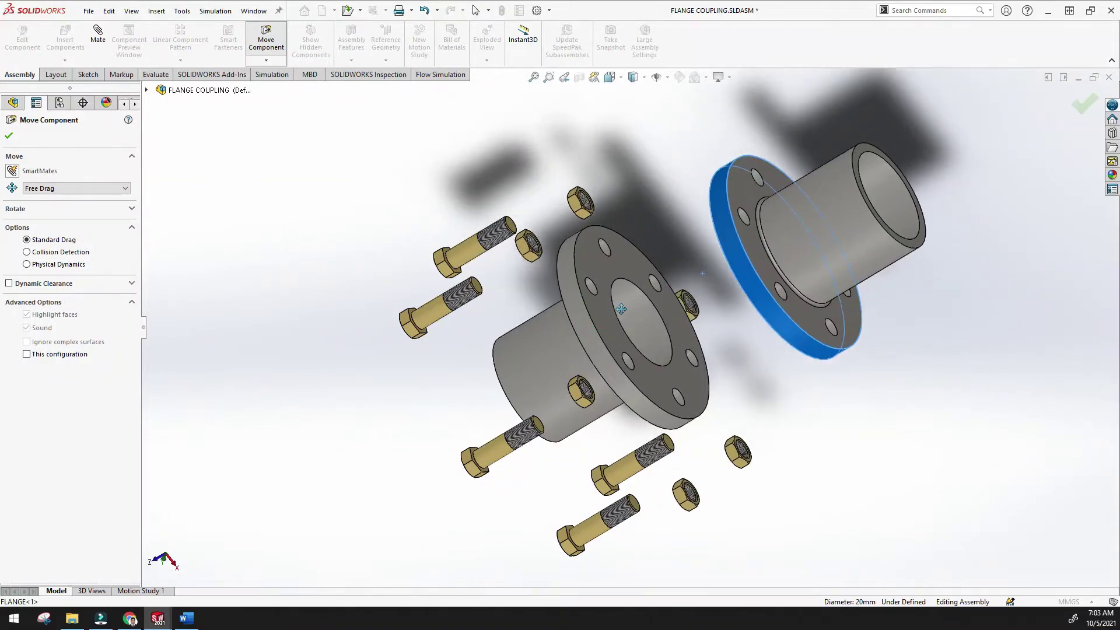
- Try to freely move the fixed flange
drag(592, 323, 649, 291)
middle_drag(592, 325, 624, 315)
scroll(595, 317, up, 1)
drag(592, 318, 578, 332)
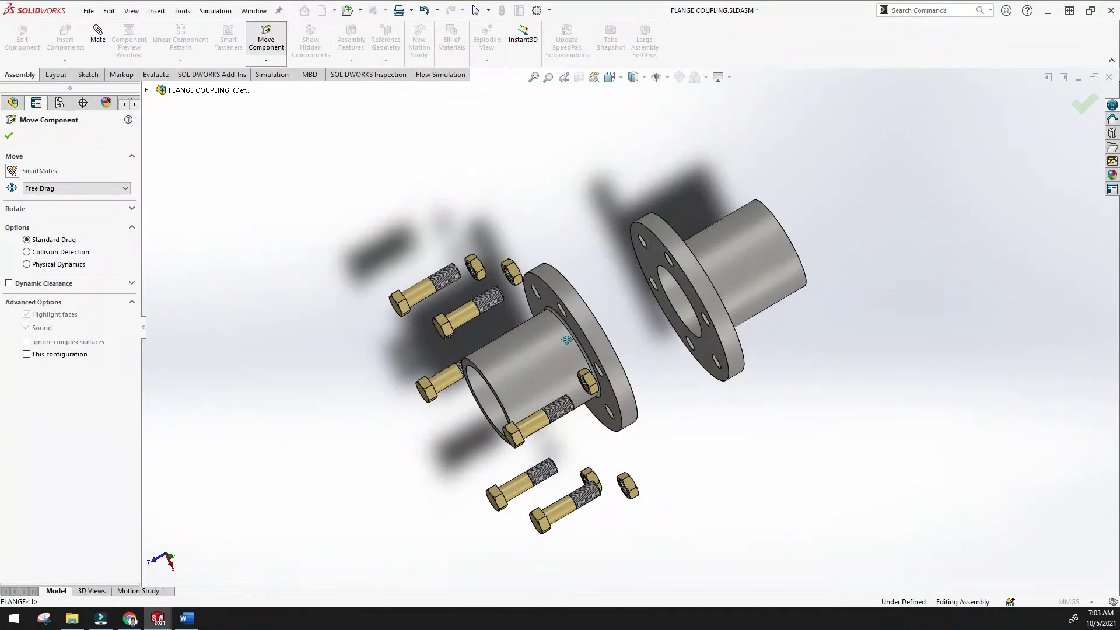
click(554, 322)
scroll(561, 314, up, 2)
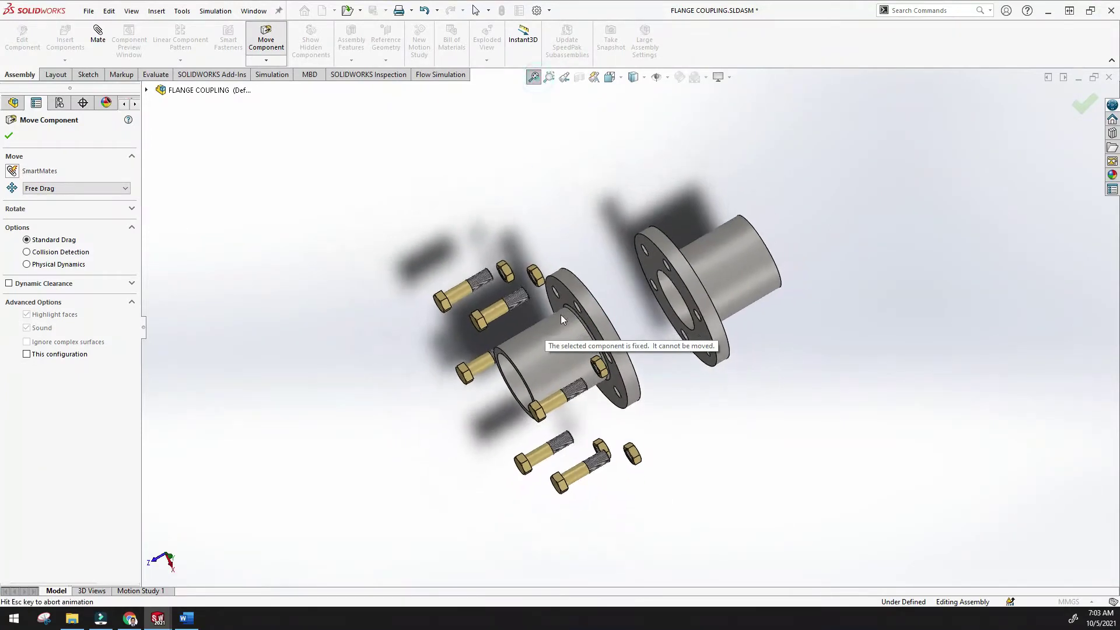
middle_drag(616, 346, 555, 324)
click(555, 325)
- Freely reposition the second flange, the bolts and the nuts around the fixed flange
drag(664, 284, 741, 274)
drag(519, 402, 496, 426)
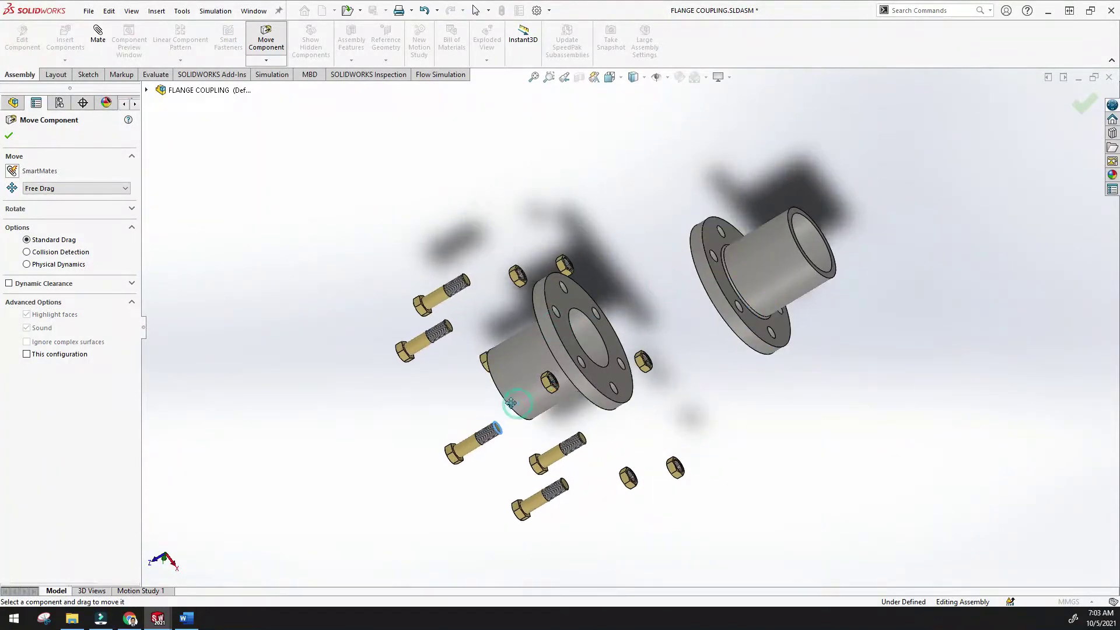
drag(548, 383, 535, 424)
drag(527, 259, 445, 342)
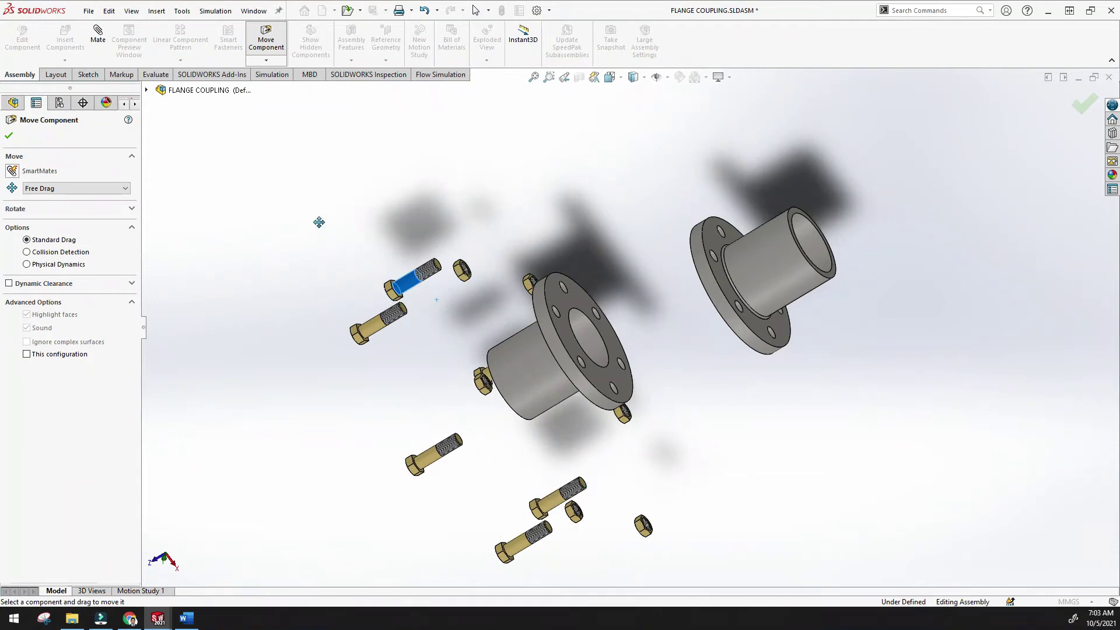
- Move the uppermost bolt using the Along Assembly XYZ option
click(87, 188)
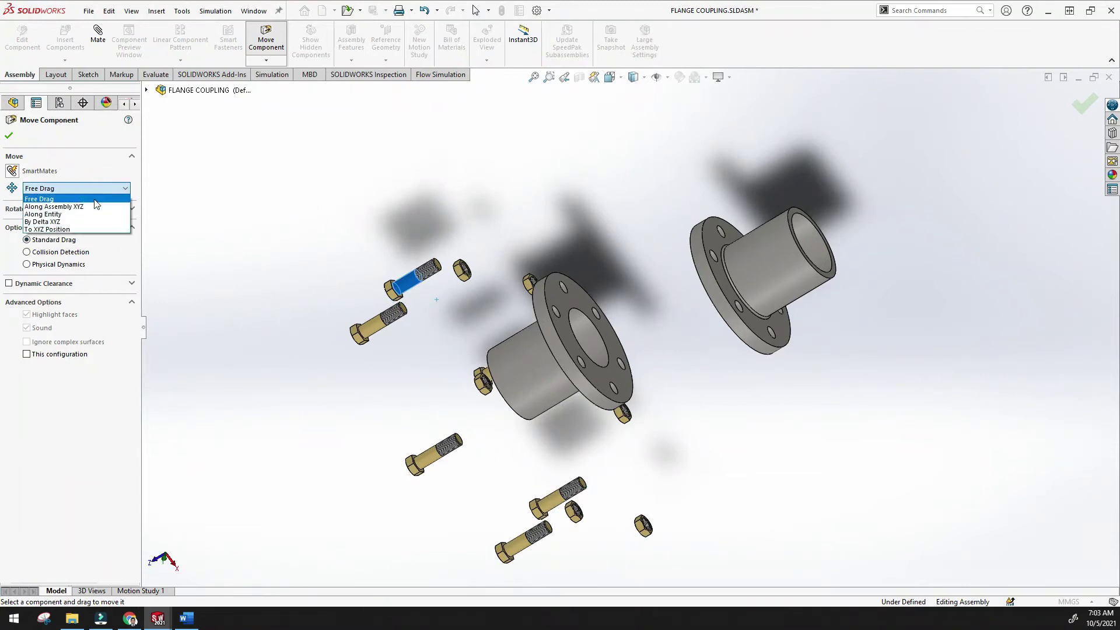
click(97, 206)
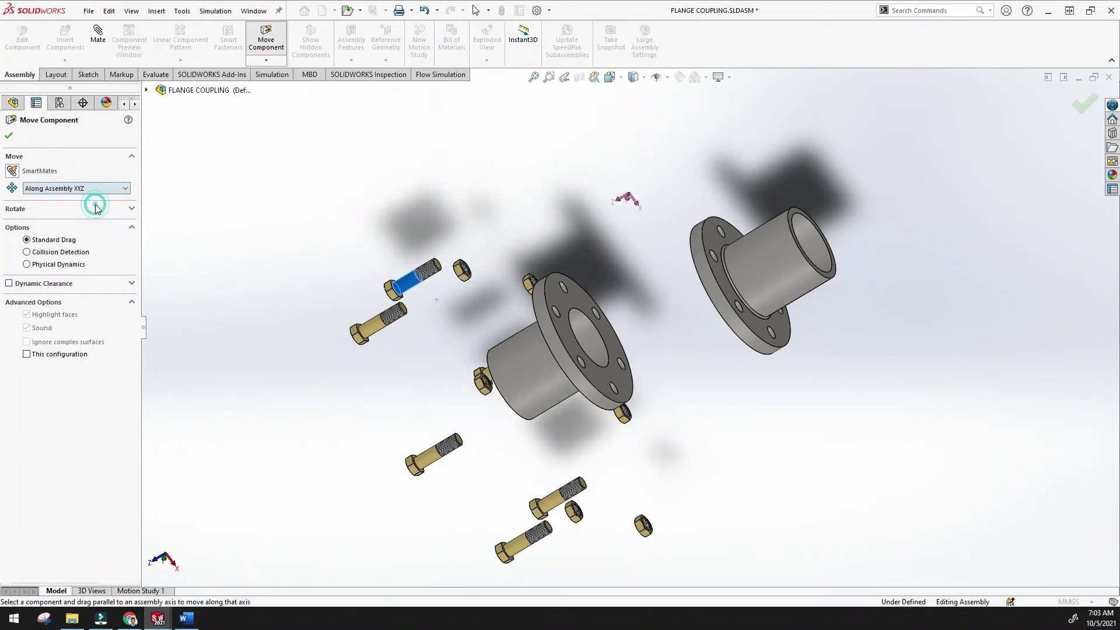
drag(410, 279, 307, 227)
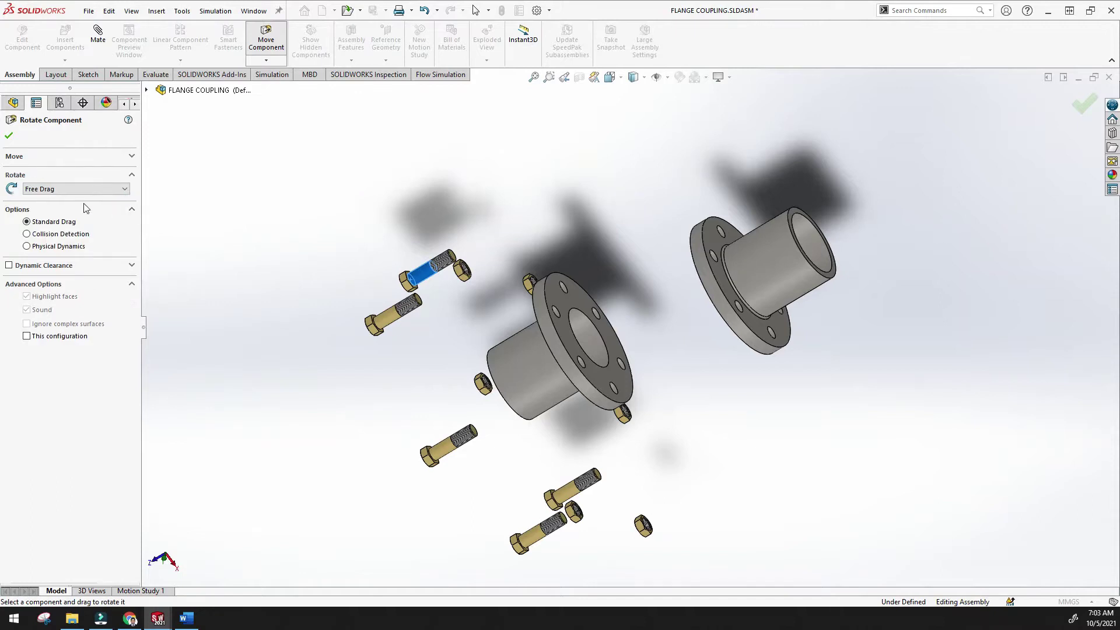
- Review the rotation methods offered by Rotate Component and return to the Move settings
click(113, 189)
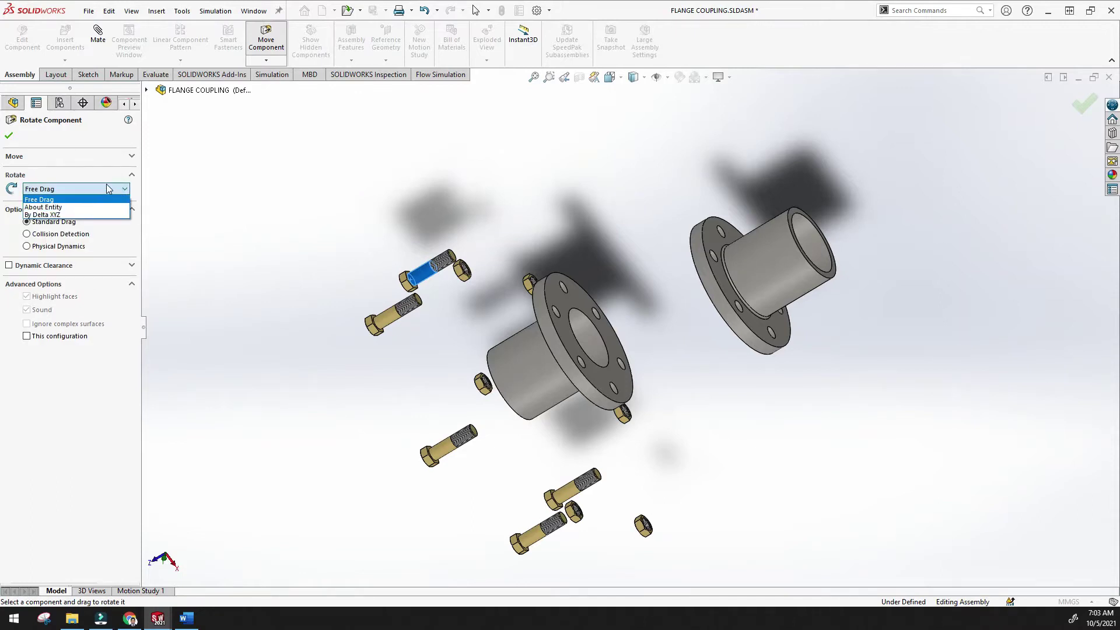
click(128, 158)
click(122, 156)
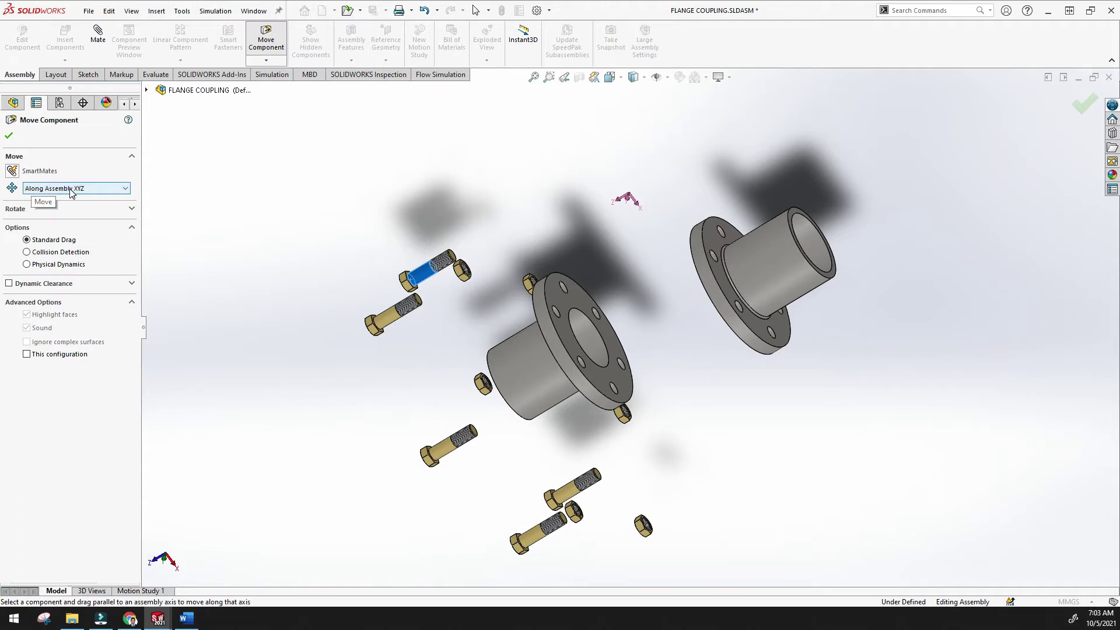
- Turn on Physical Dynamics between all components and move the bolts along the assembly axes
click(27, 252)
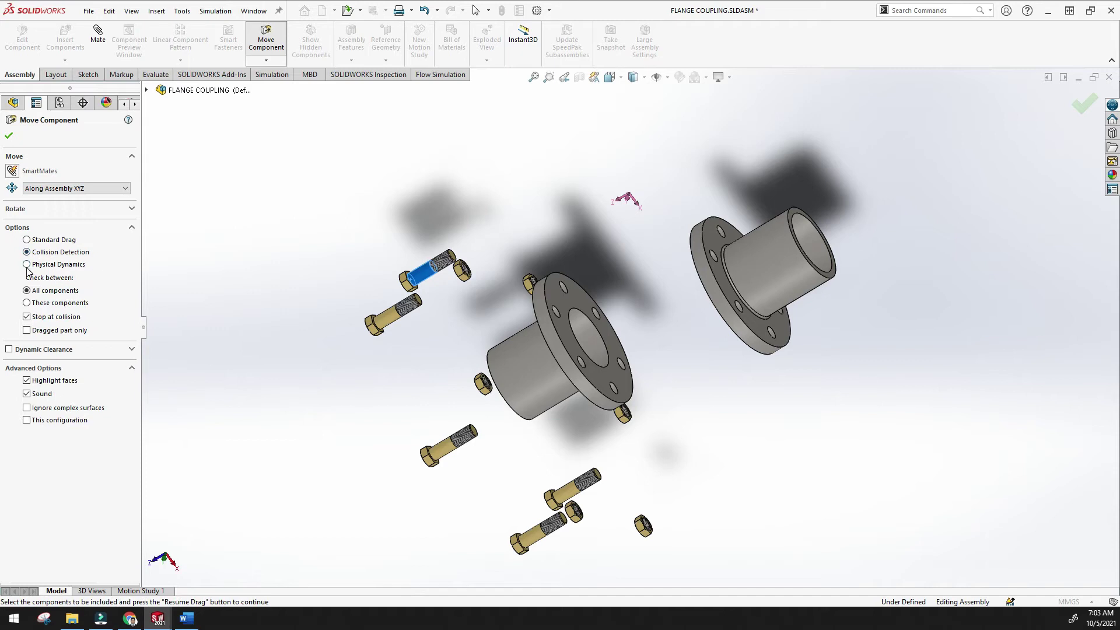
click(27, 264)
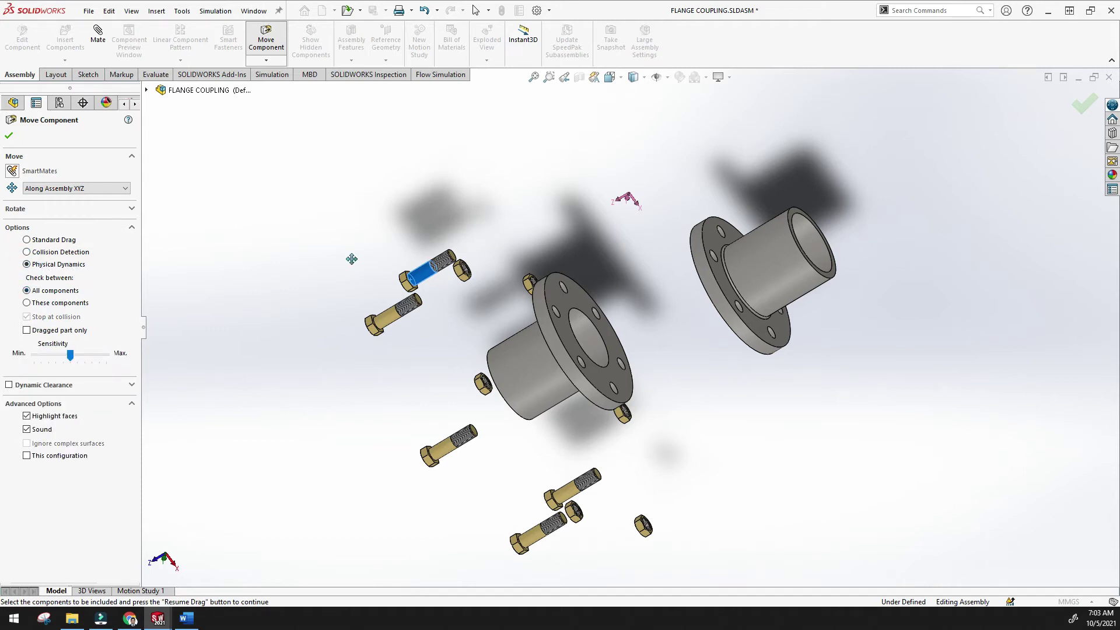
drag(465, 254, 237, 365)
middle_drag(238, 365, 387, 320)
drag(413, 323, 356, 318)
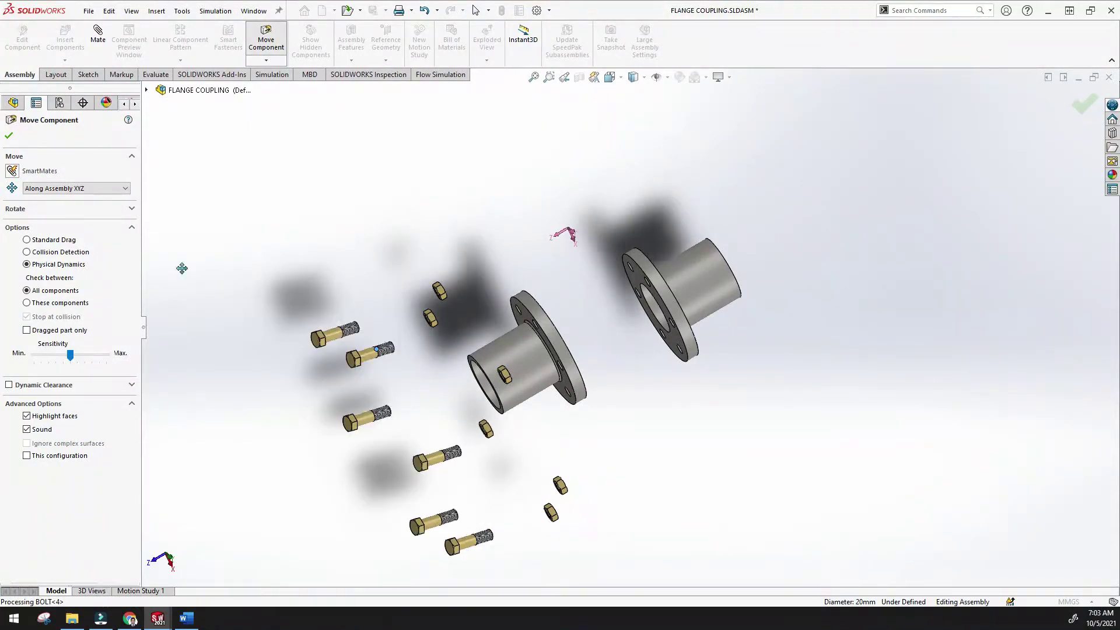
- Move the bolts with Collision Detection and with Standard Drag to compare the two options
click(27, 252)
mouse_move(322, 332)
mouse_down()
mouse_move(415, 243)
mouse_move(717, 175)
mouse_move(584, 198)
mouse_move(455, 327)
mouse_move(318, 328)
mouse_up()
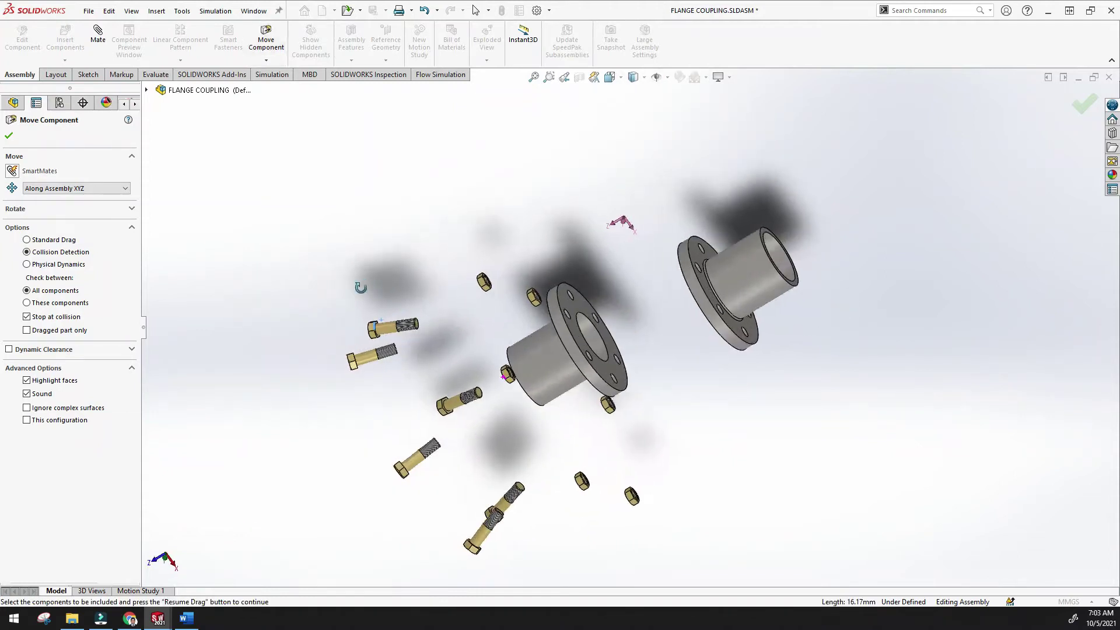
click(69, 240)
drag(396, 338, 413, 296)
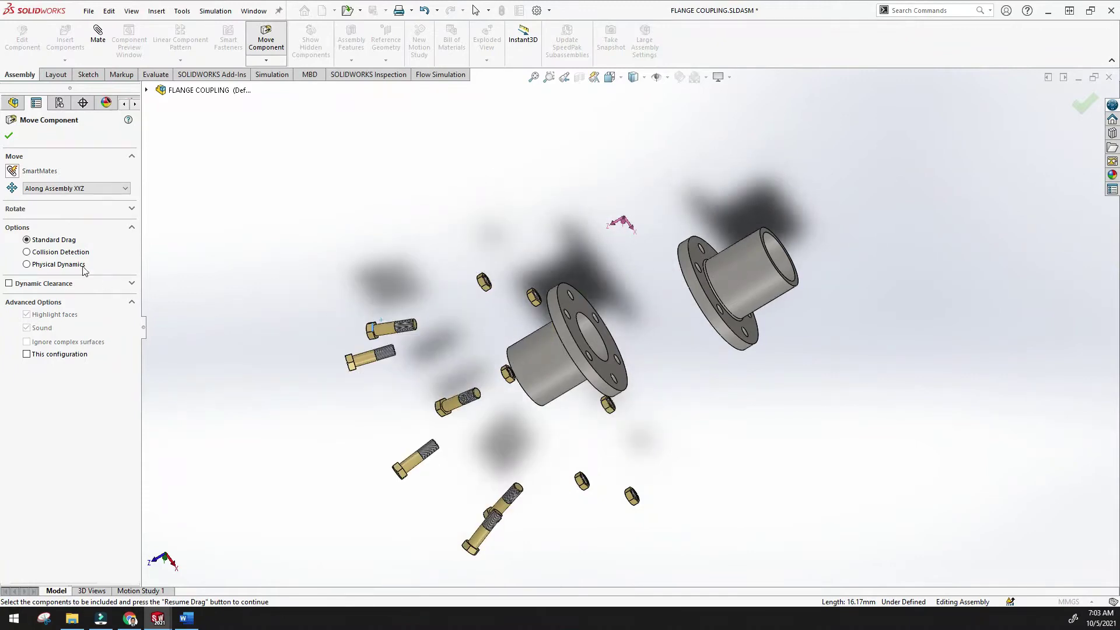
click(64, 252)
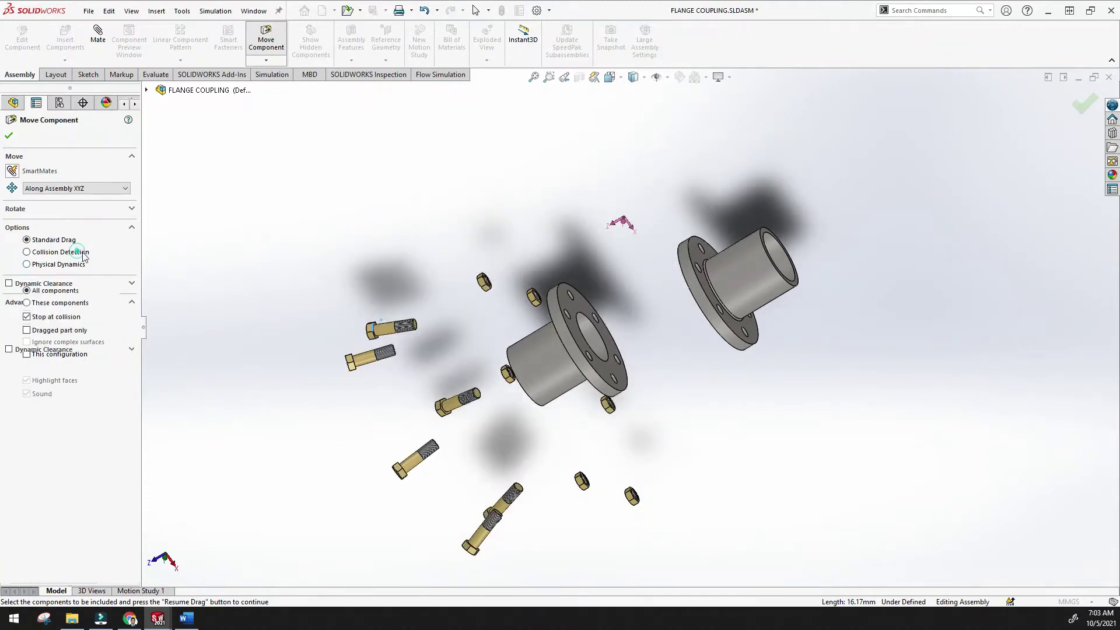
drag(372, 331, 196, 322)
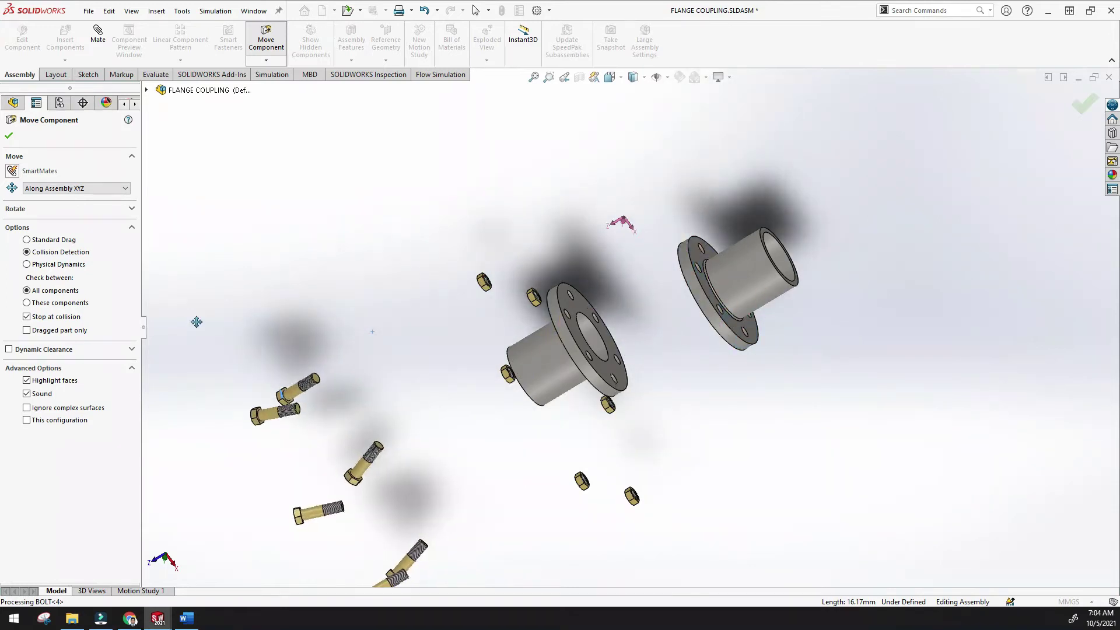
- Move the bolts and the second flange with Physical Dynamics, raising its sensitivity to the maximum, and return to Standard Drag
click(67, 265)
drag(354, 373, 518, 349)
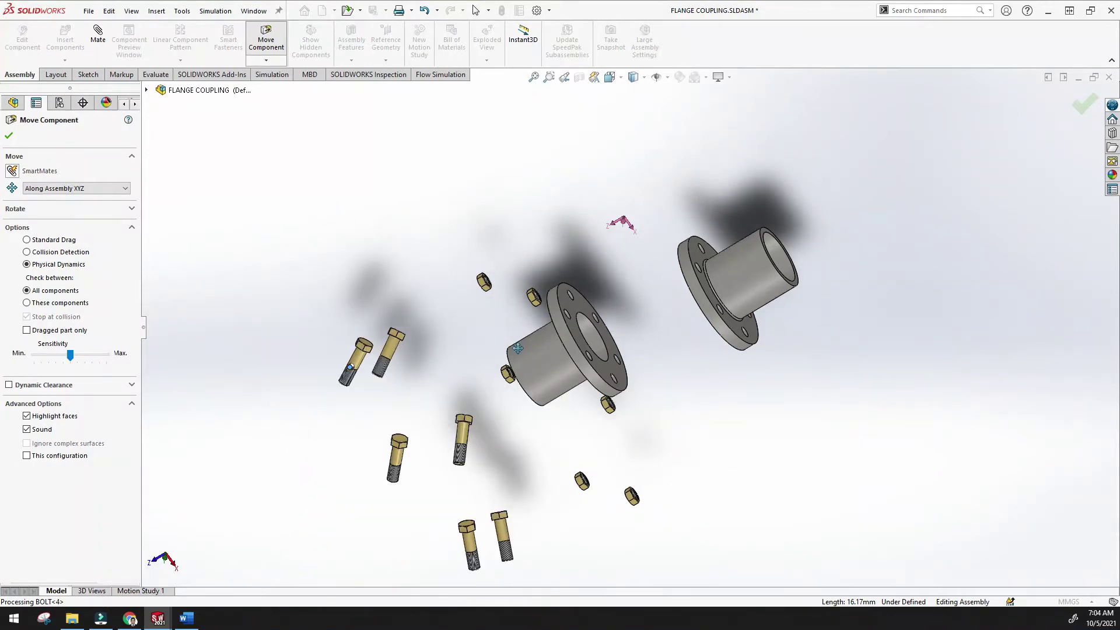
drag(704, 294, 248, 304)
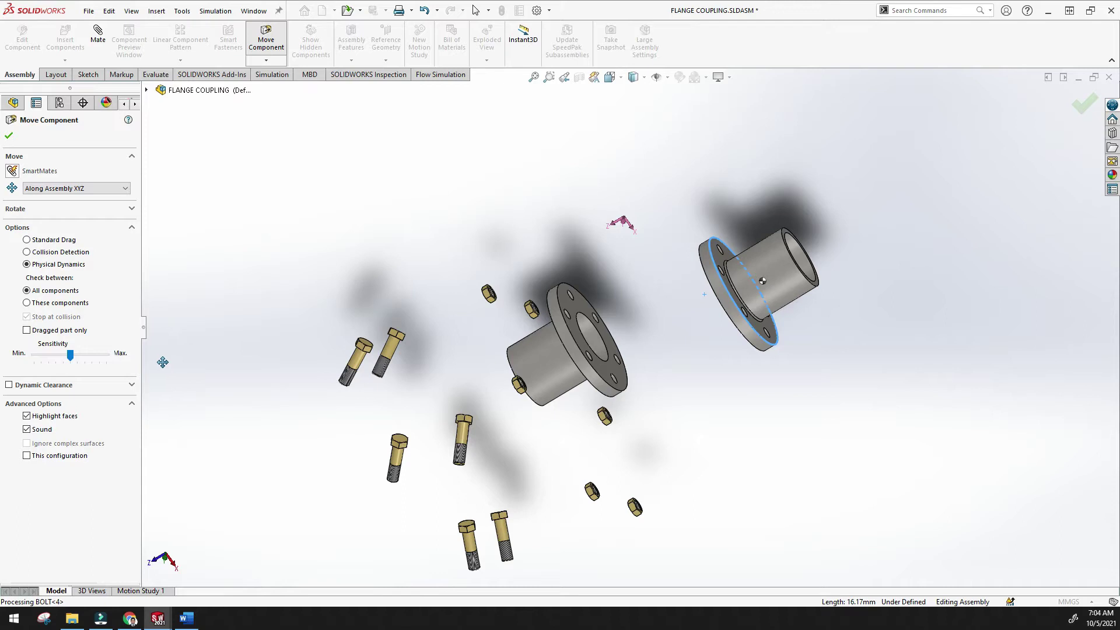
drag(71, 356, 143, 361)
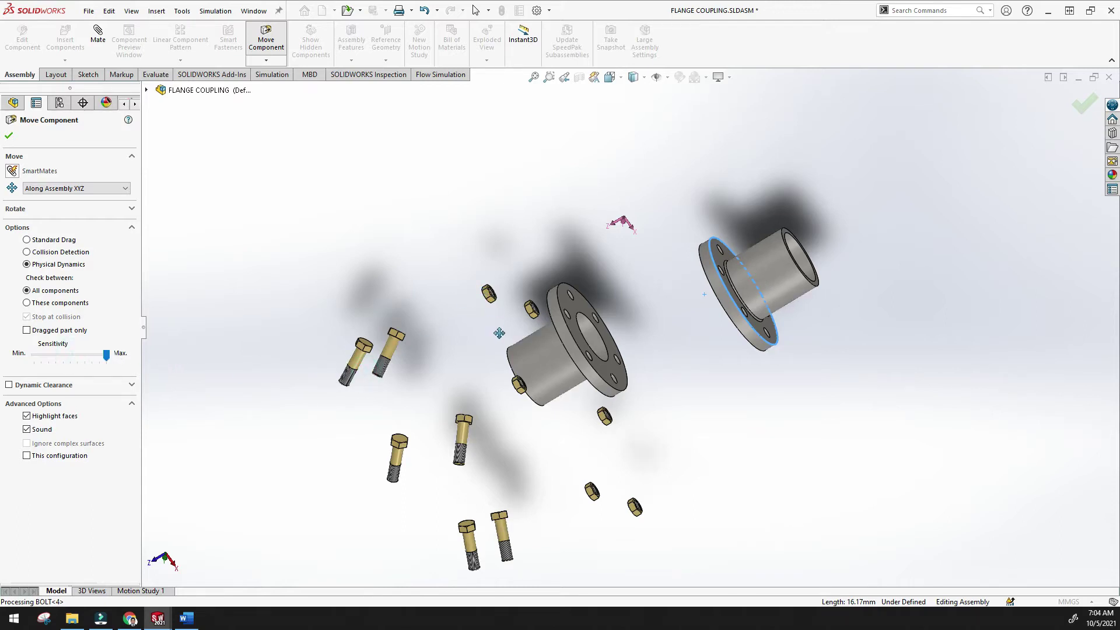
click(27, 240)
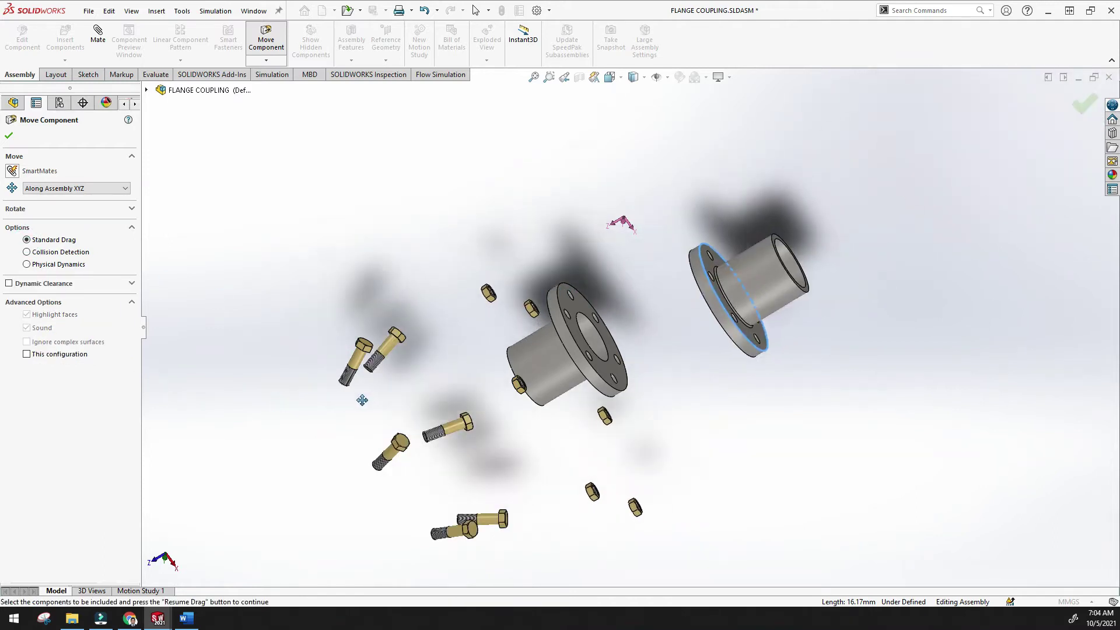
- Examine the Dynamic Clearance settings and the rotation methods of Rotate Component
click(132, 285)
click(131, 283)
click(132, 284)
click(130, 283)
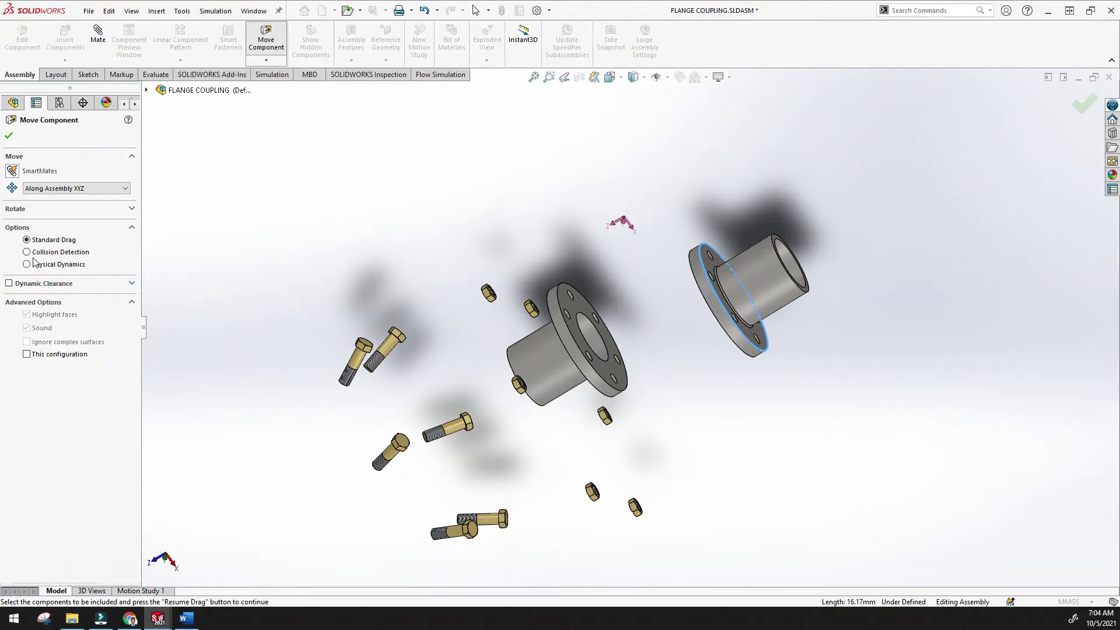
click(132, 209)
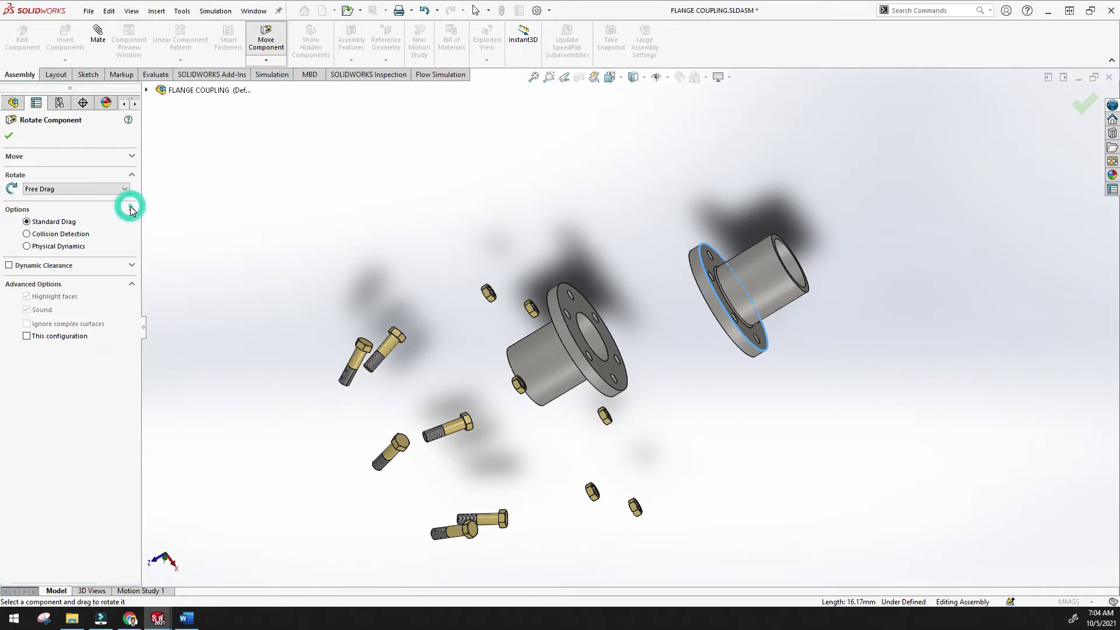
click(121, 189)
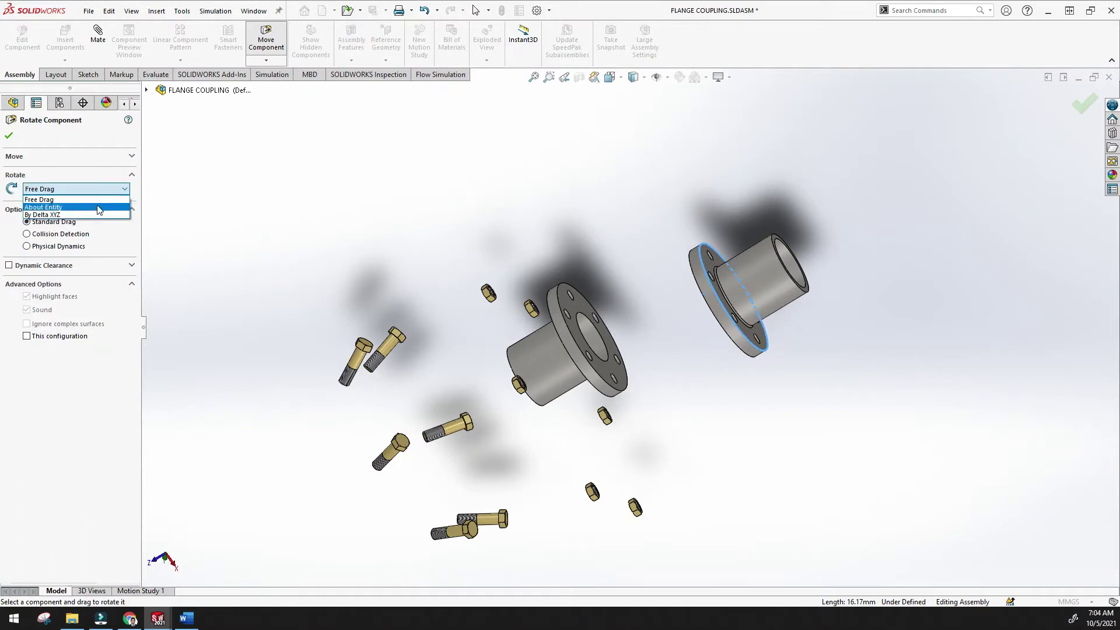
click(110, 189)
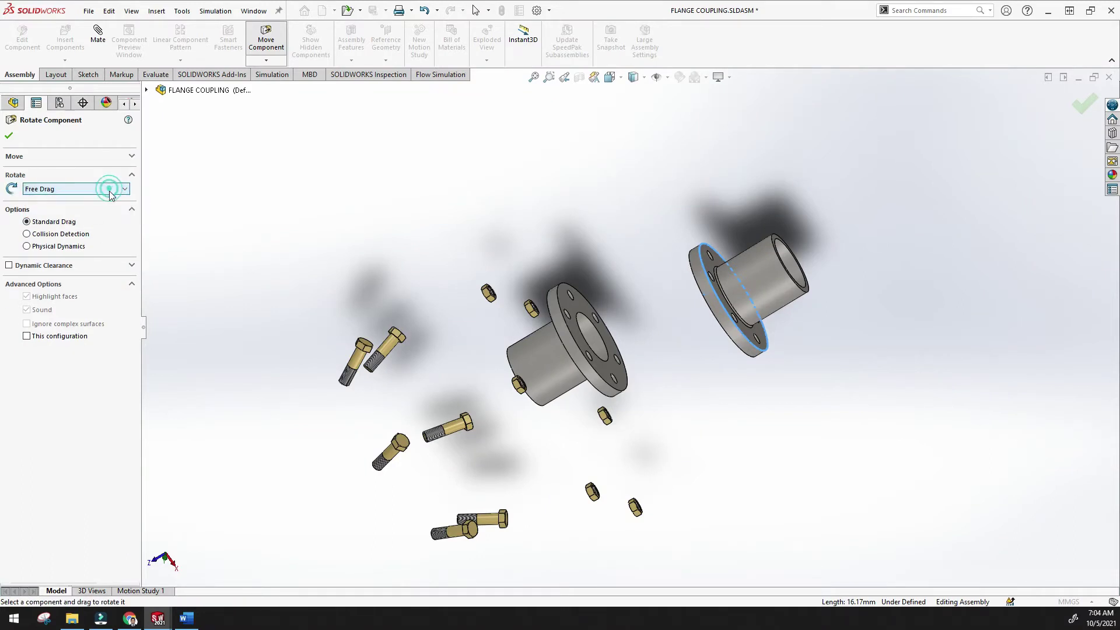
- Switch to Move Component with the Along Entity method and move the bolts and the second flange along a bolt's edge
click(112, 155)
click(64, 188)
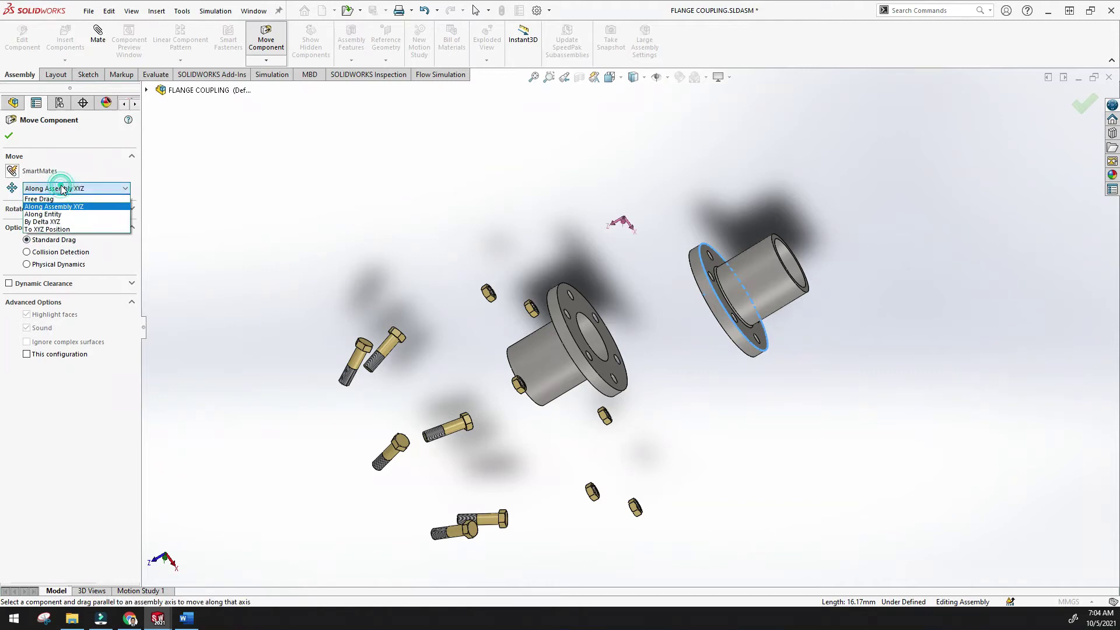
click(73, 215)
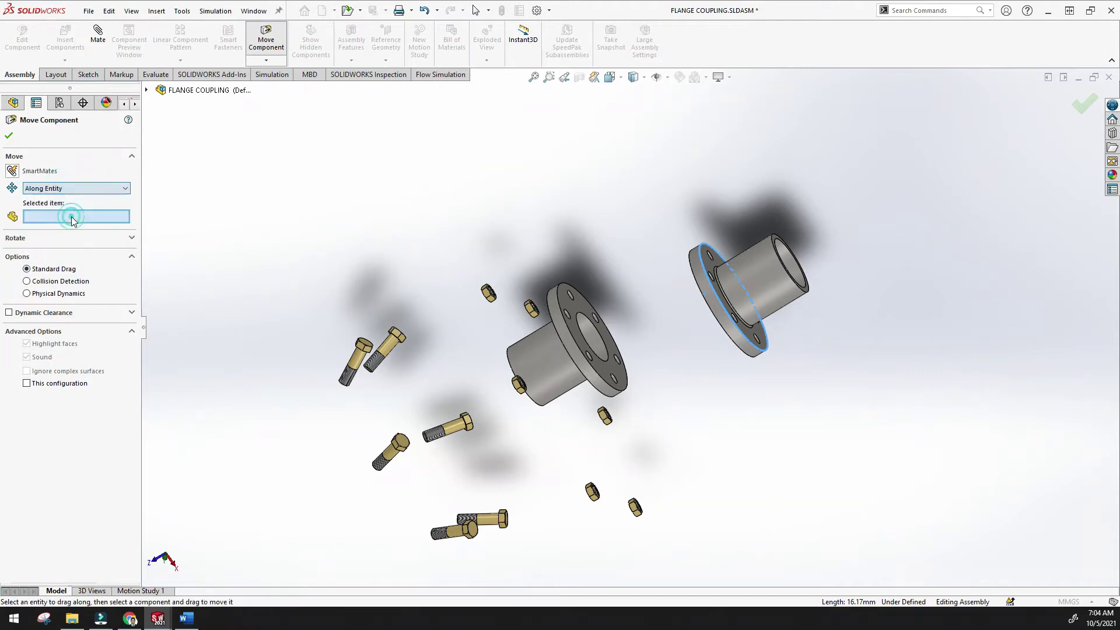
click(399, 340)
drag(380, 358, 131, 222)
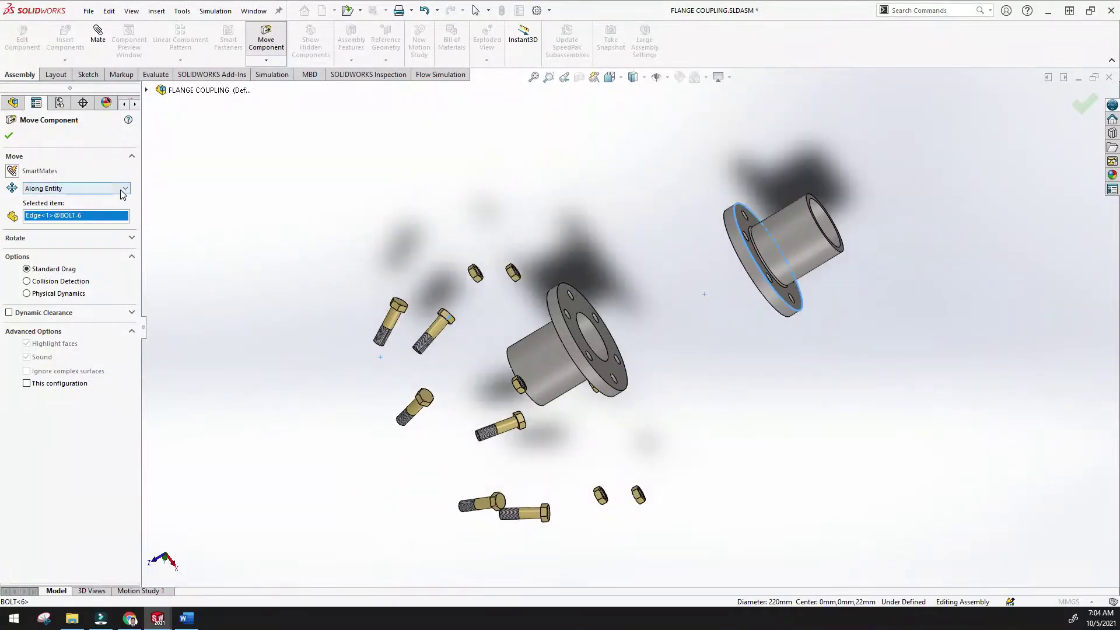
- Move the second flange By Delta XYZ with offsets of 80 mm in X, 30 mm in Y and 10 mm in Z
click(119, 188)
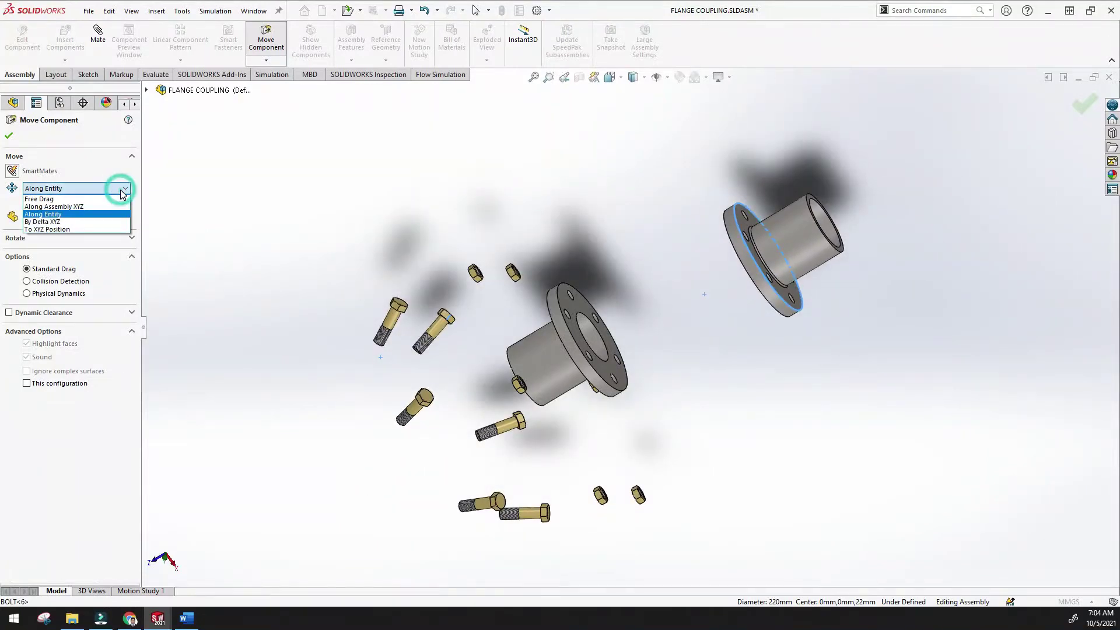
click(107, 222)
click(449, 323)
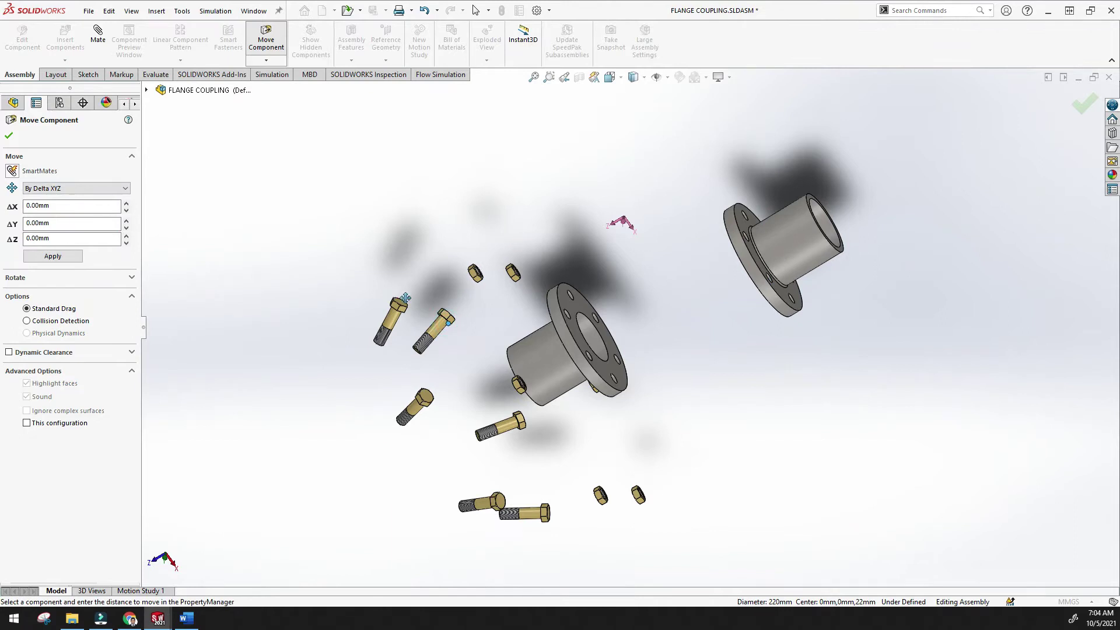
click(93, 206)
click(126, 204)
click(402, 317)
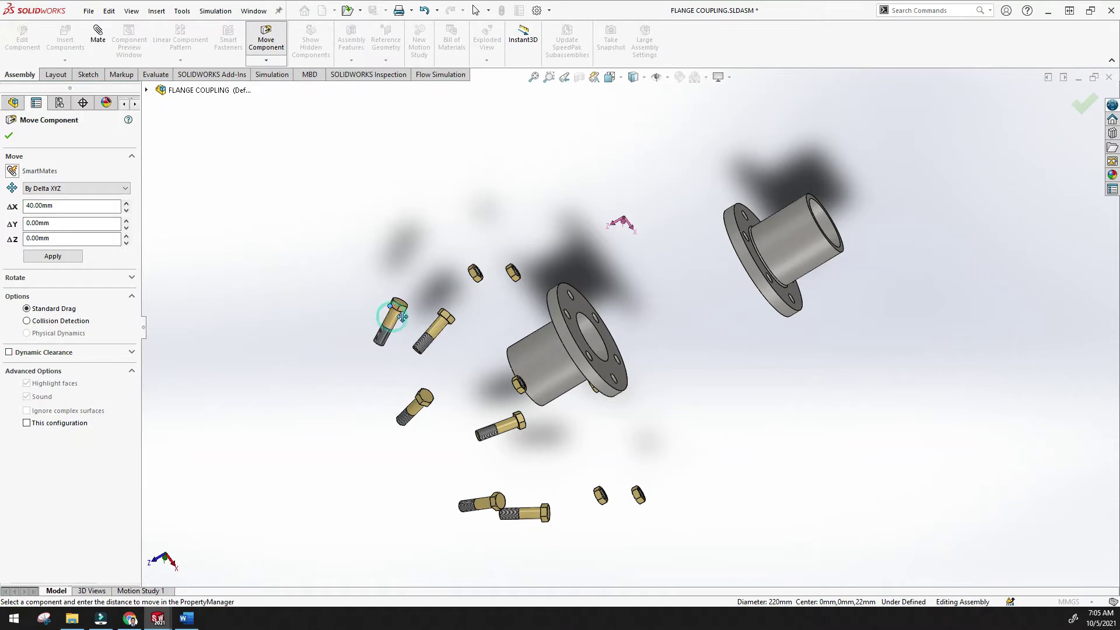
click(770, 245)
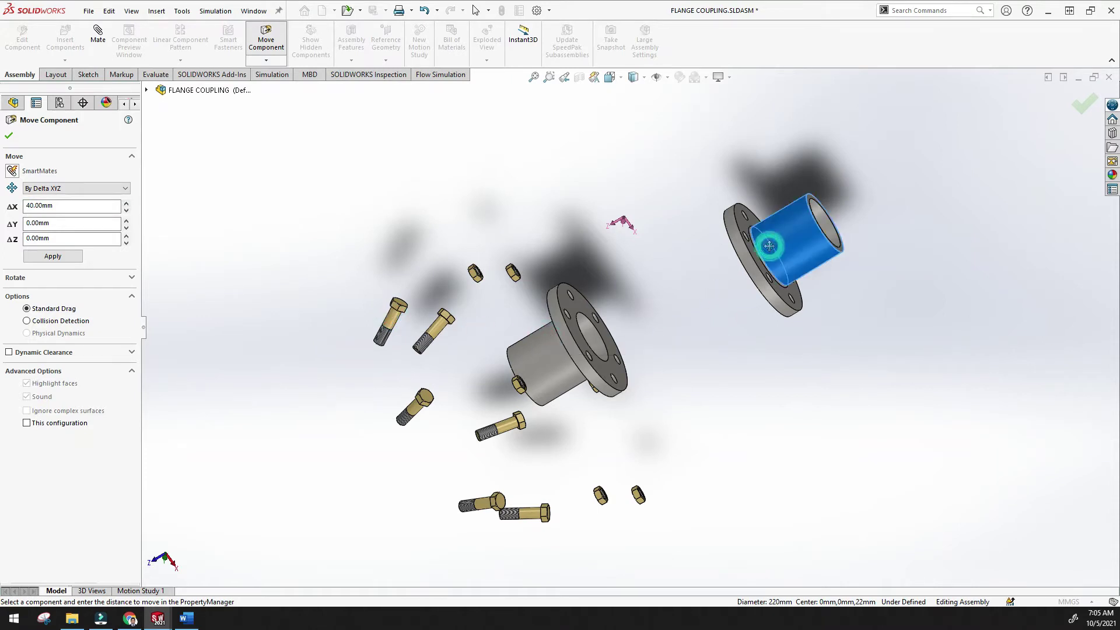
click(126, 203)
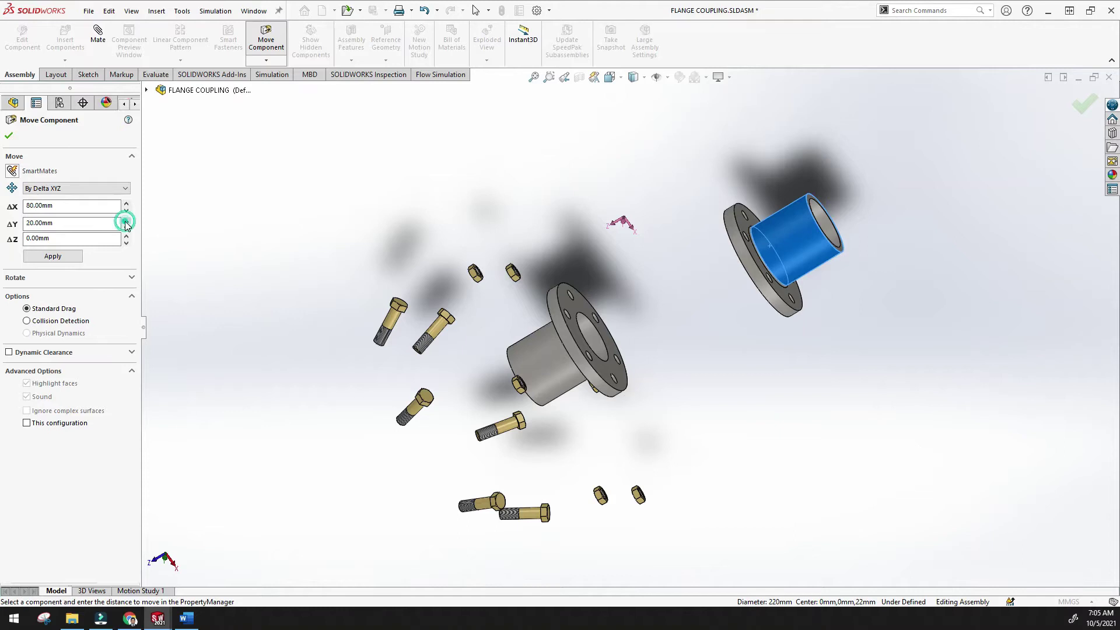
click(53, 256)
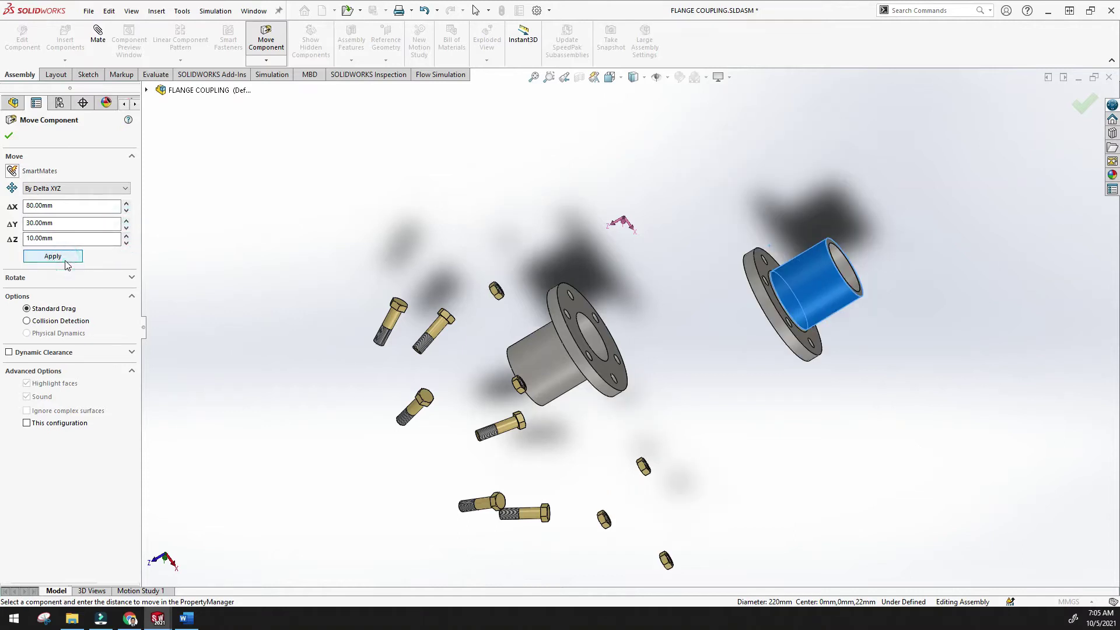
- Move a bolt To XYZ Position at X 325.24264459 mm, Y 51.68462424 mm and Z -146.12012555 mm
click(95, 187)
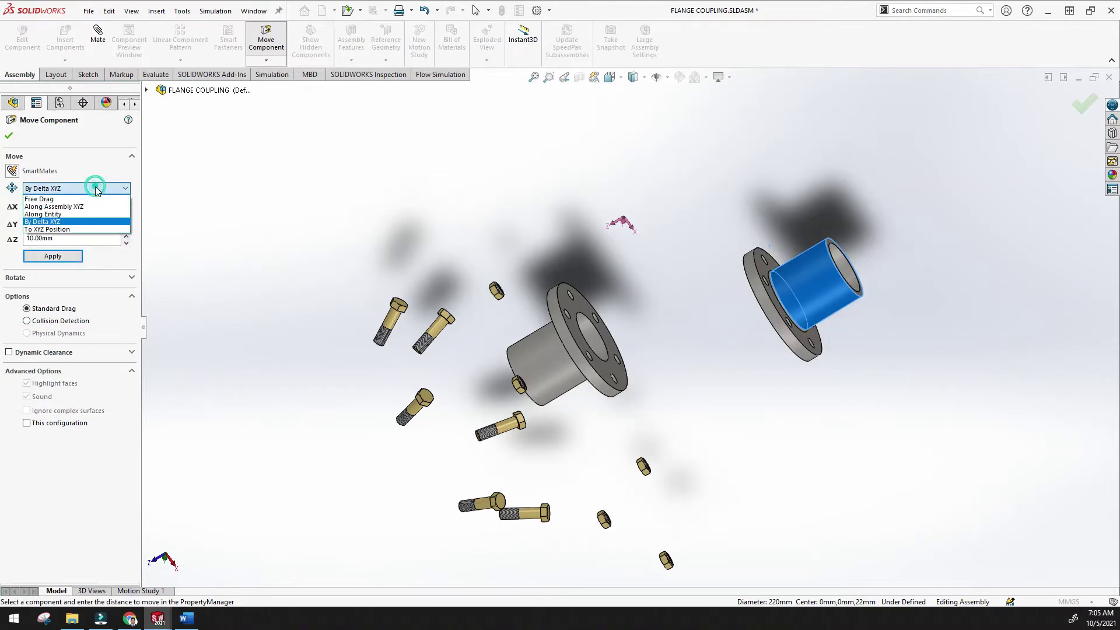
click(93, 229)
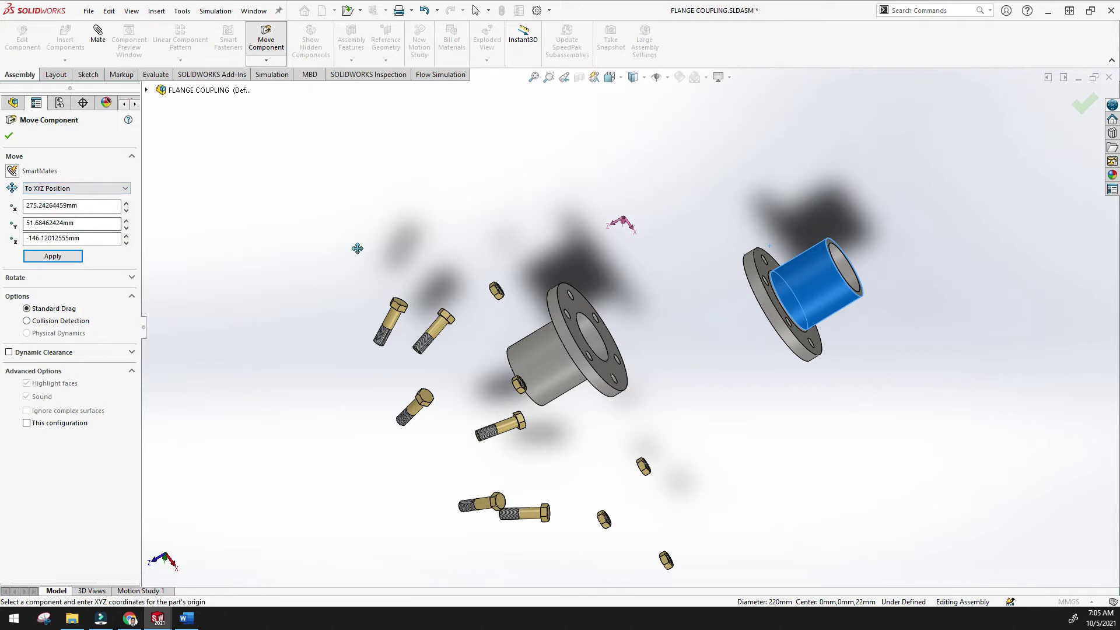
click(435, 325)
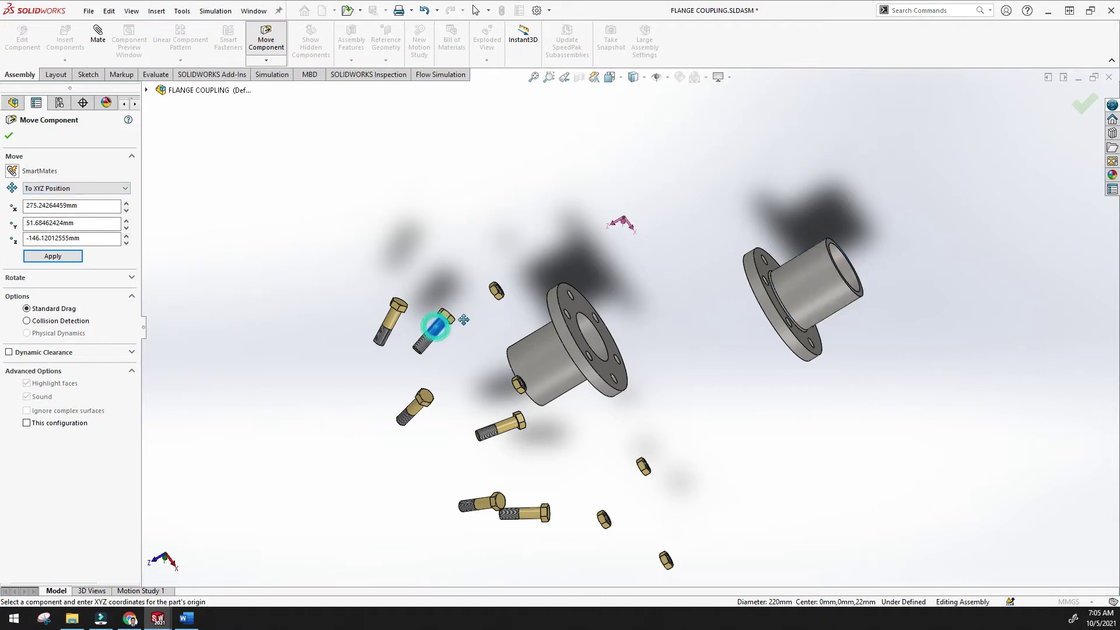
click(126, 205)
click(59, 257)
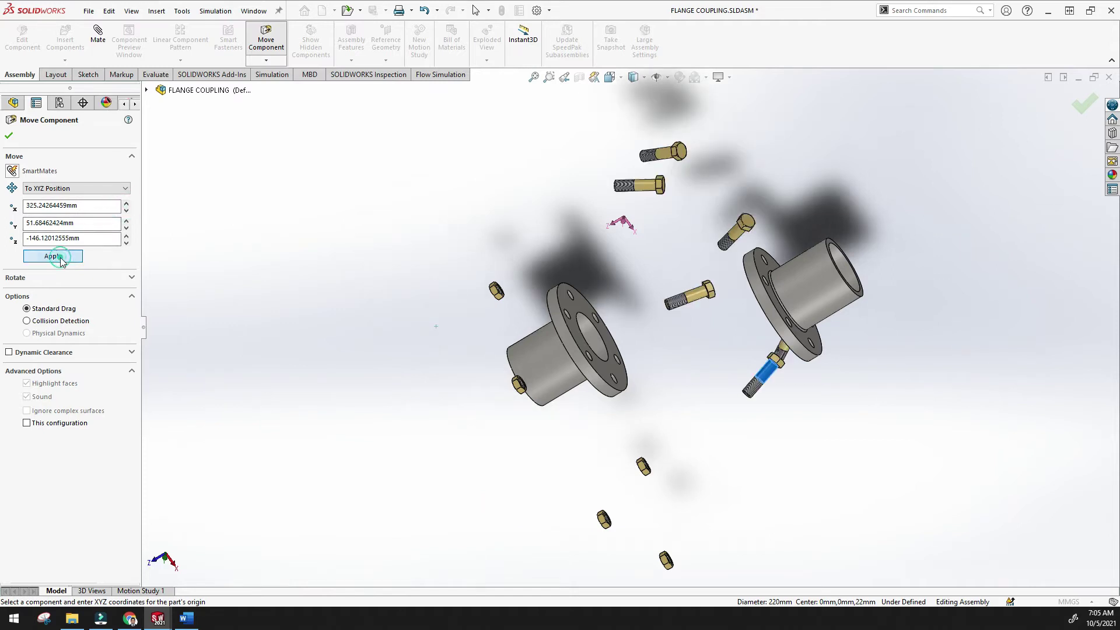
mouse_move(539, 258)
middle_down()
mouse_move(575, 240)
mouse_move(535, 251)
middle_up()
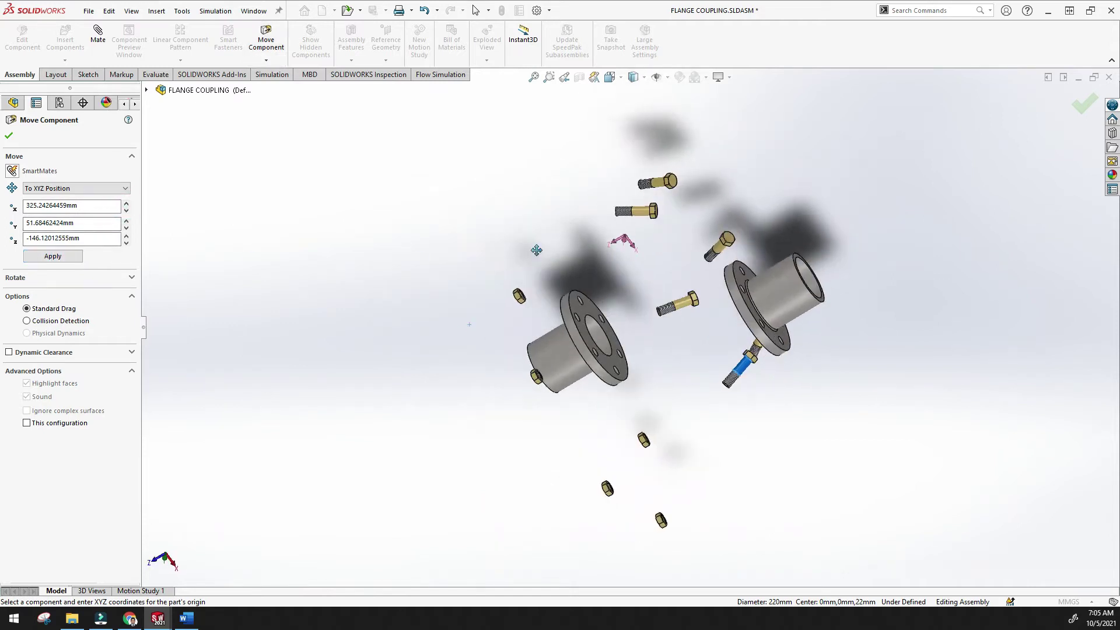
click(534, 79)
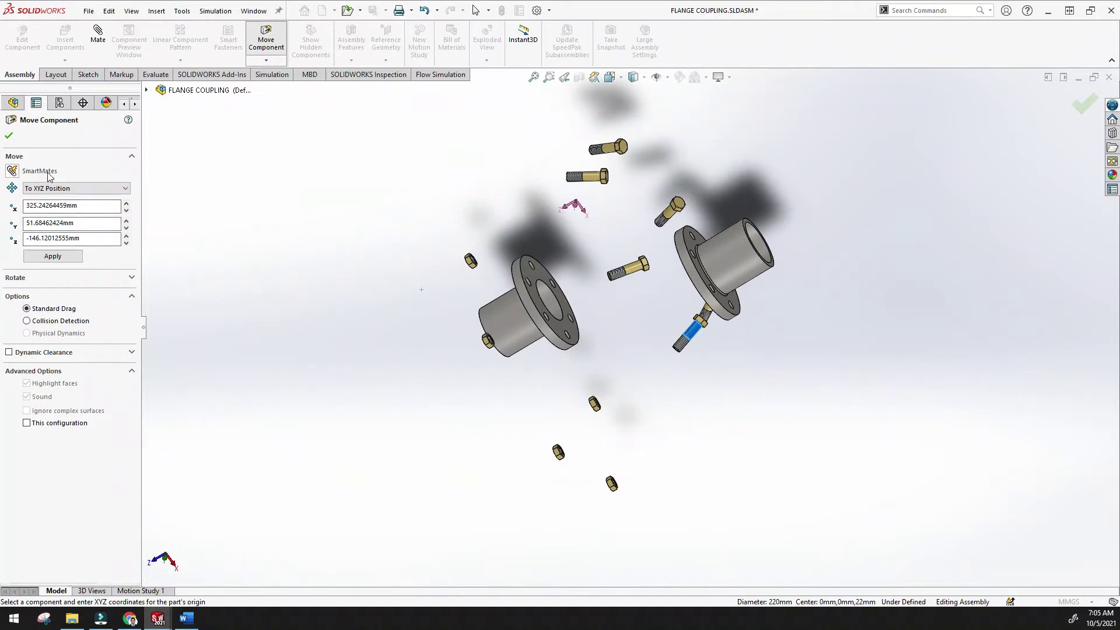
- Turn on SmartMates and reposition the selected bolt with its X coordinate lowered to 245.24264459 mm
click(16, 171)
middle_drag(503, 256, 461, 289)
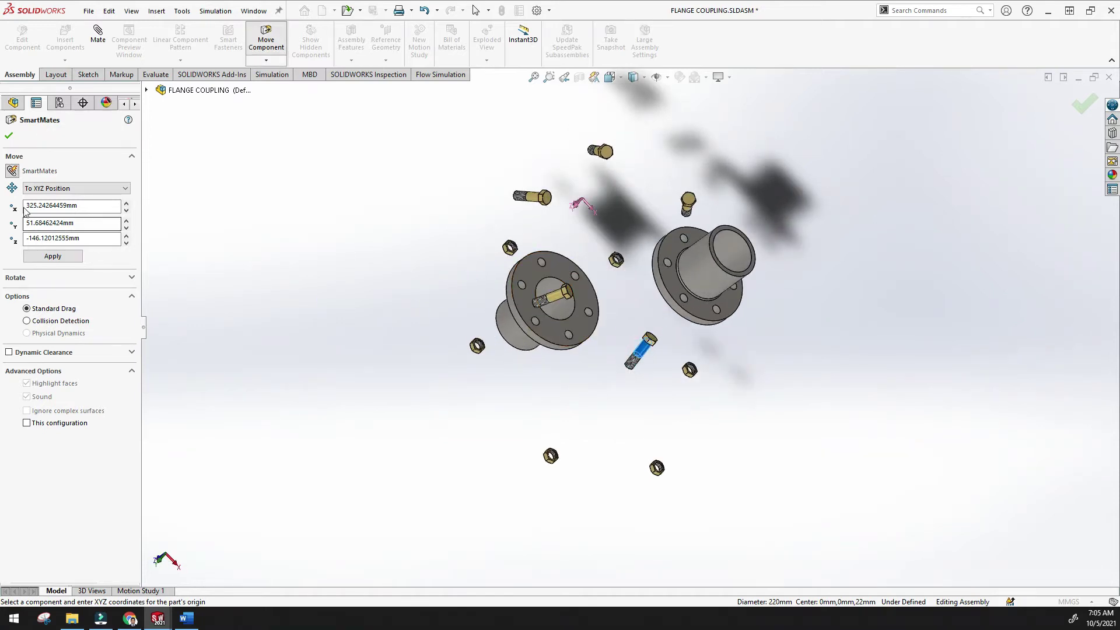
click(126, 210)
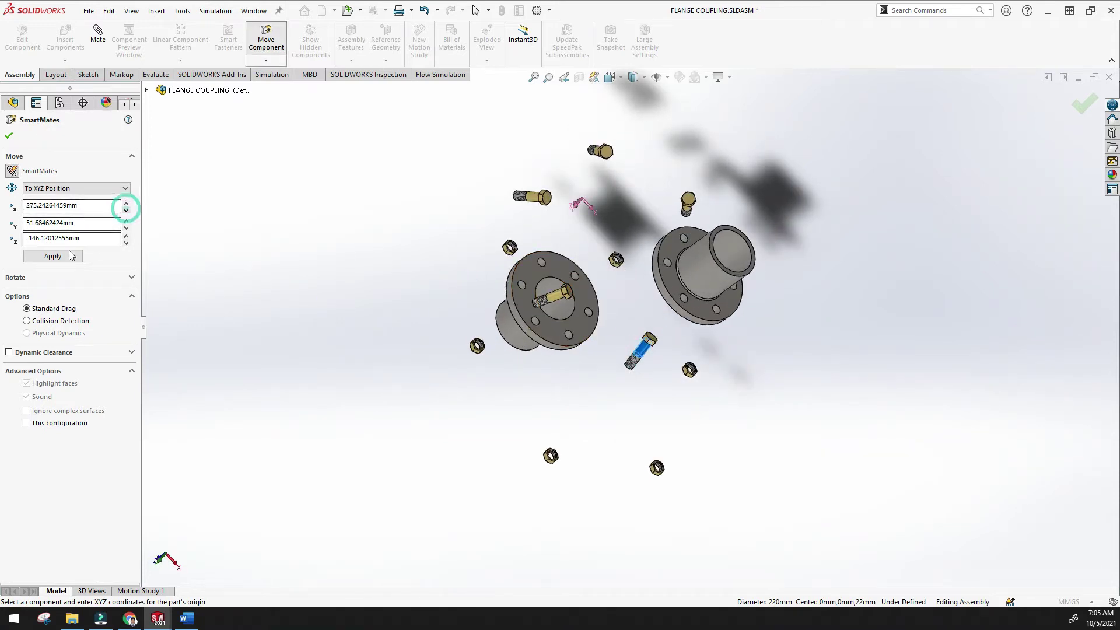
click(62, 256)
middle_drag(355, 287, 393, 288)
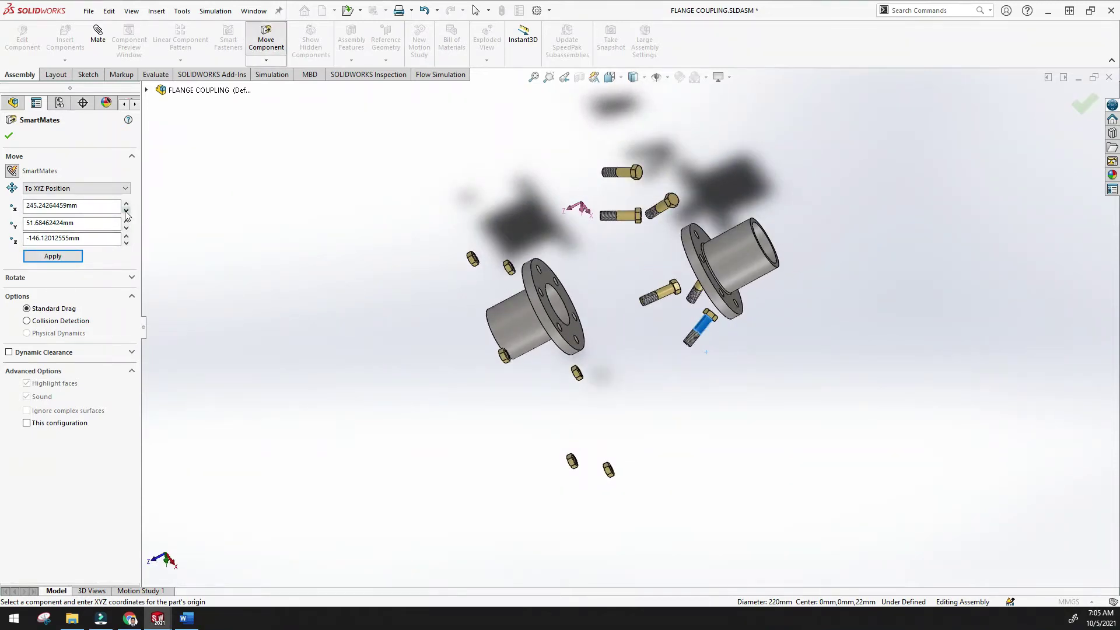
- Move the bolts over to the first flange using Free Drag and finish the SmartMates command
click(117, 188)
click(87, 199)
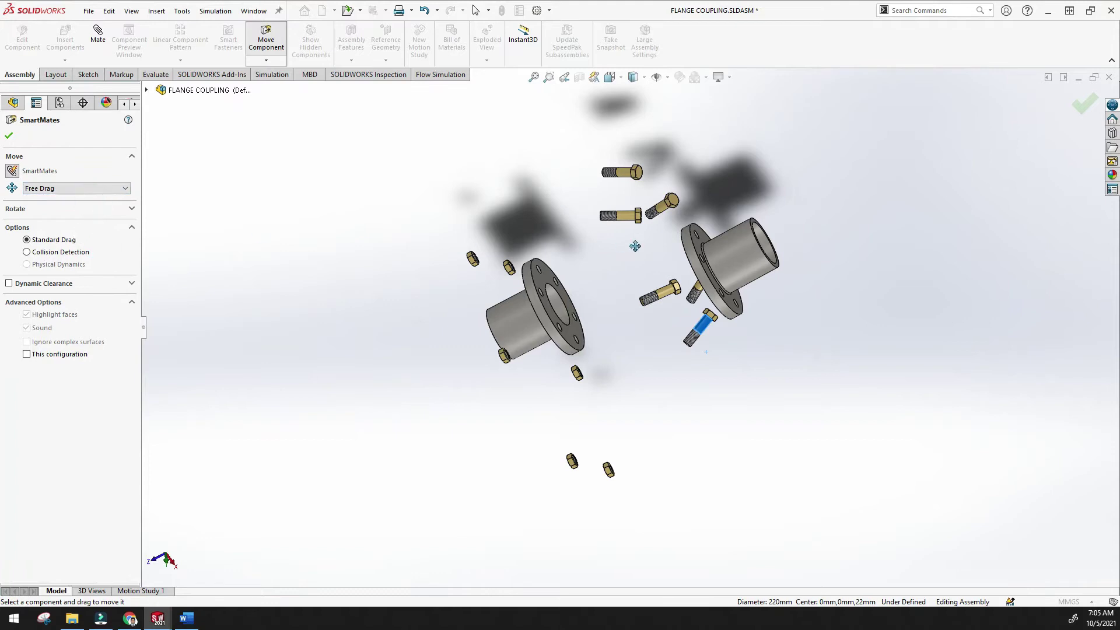
drag(624, 218, 545, 258)
middle_drag(545, 259, 474, 202)
scroll(569, 257, up, 5)
scroll(600, 280, down, 9)
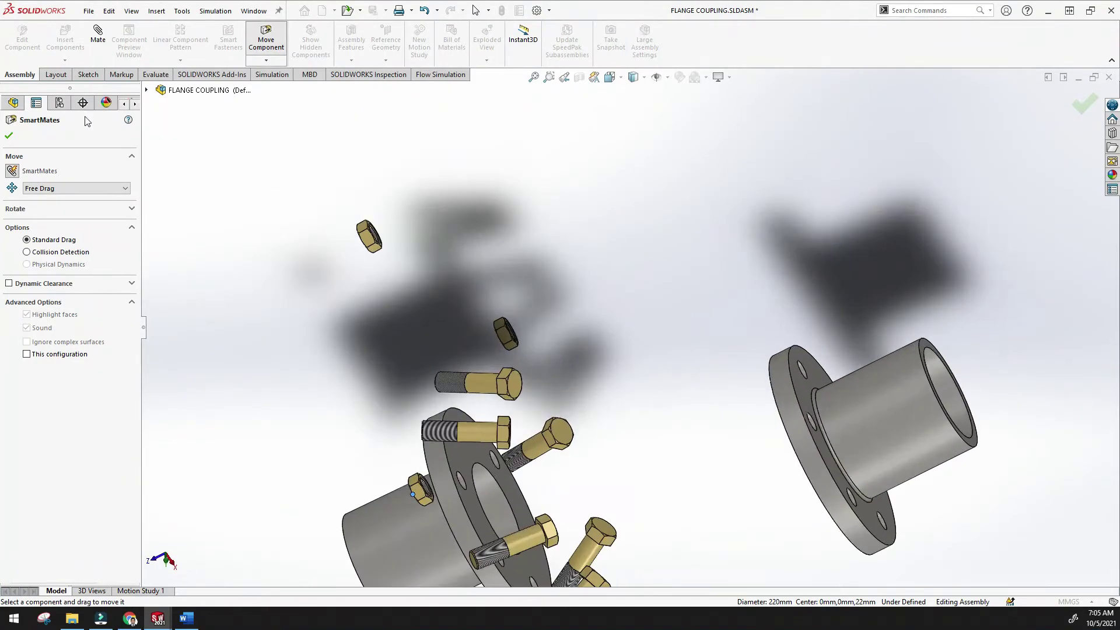
click(9, 138)
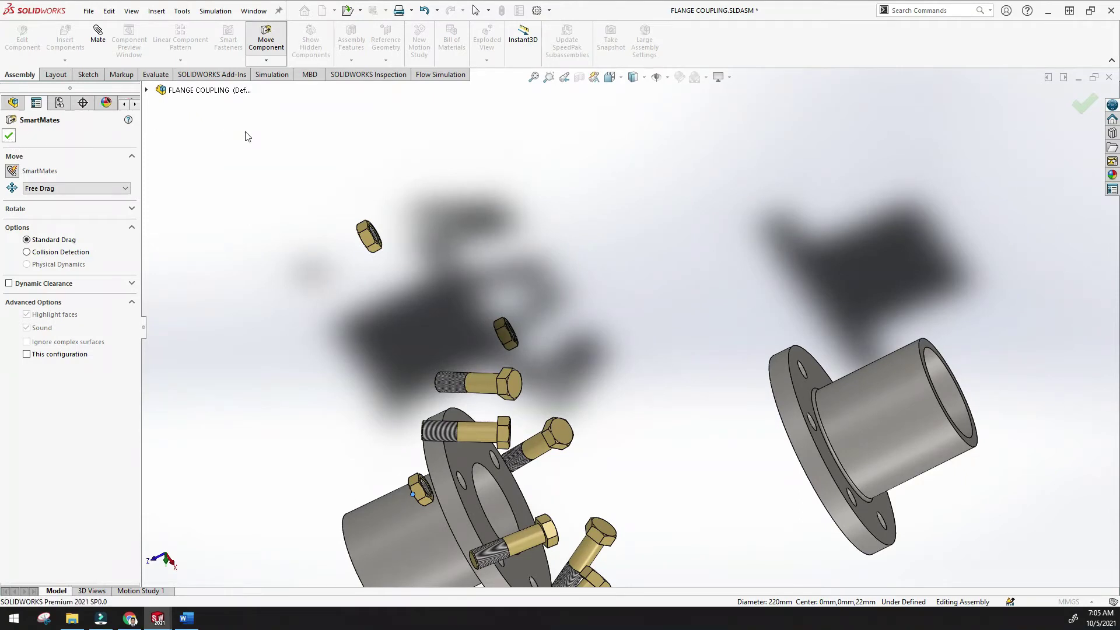
- Start Rotate Component and rotate the second flange using Free Drag with Standard Drag
click(268, 61)
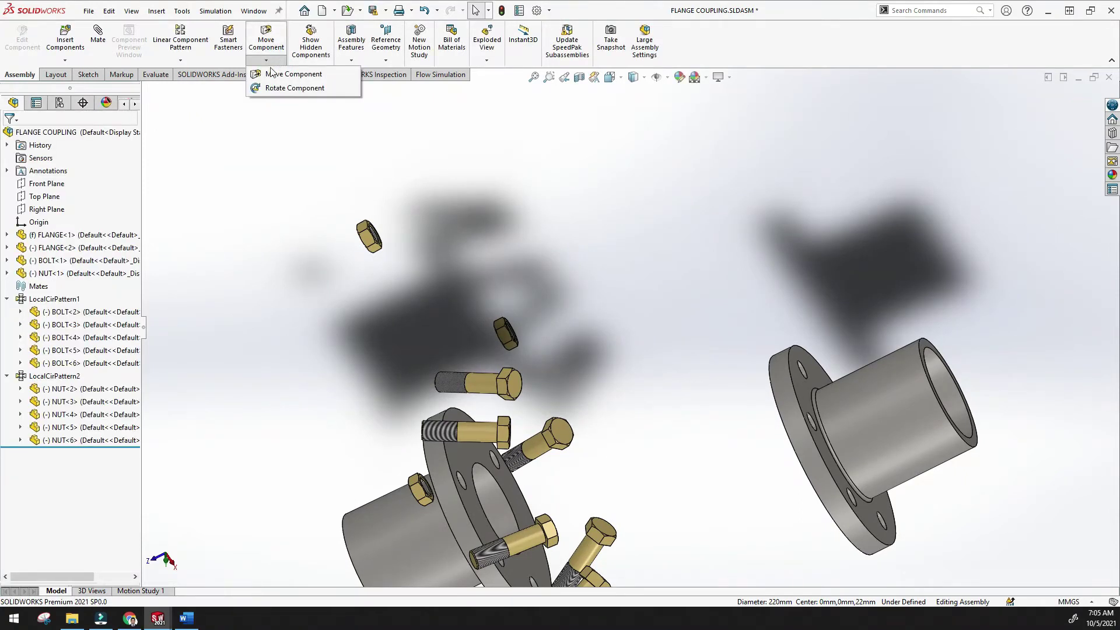
click(295, 88)
scroll(315, 210, up, 8)
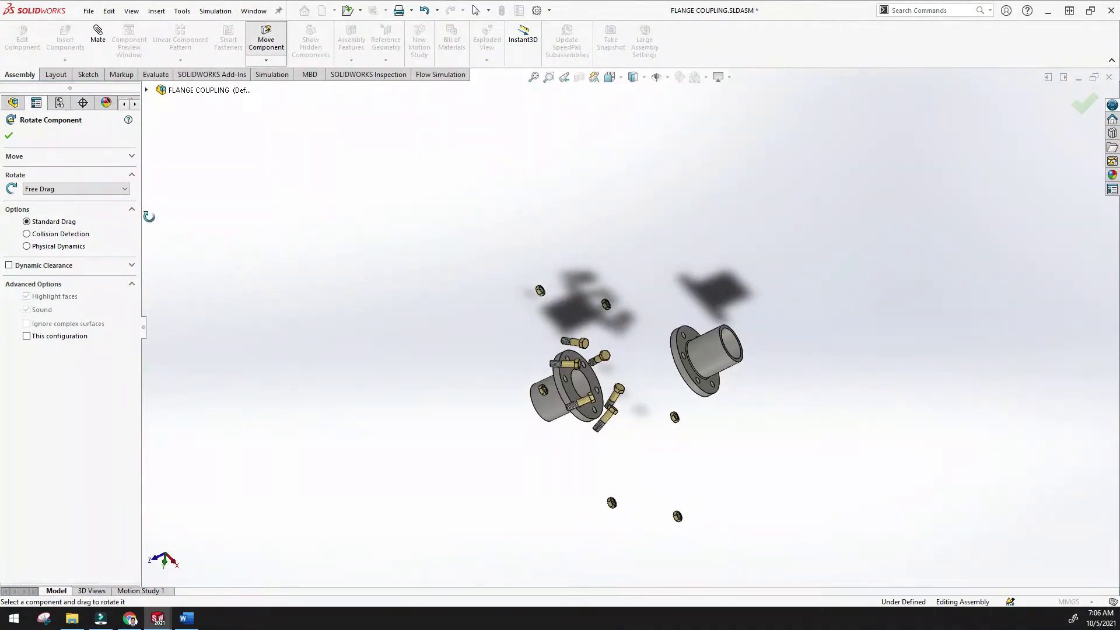
drag(721, 345, 754, 378)
- Set the rotation method to About Entity and try to choose an axis entity on a nut and the second flange
click(114, 189)
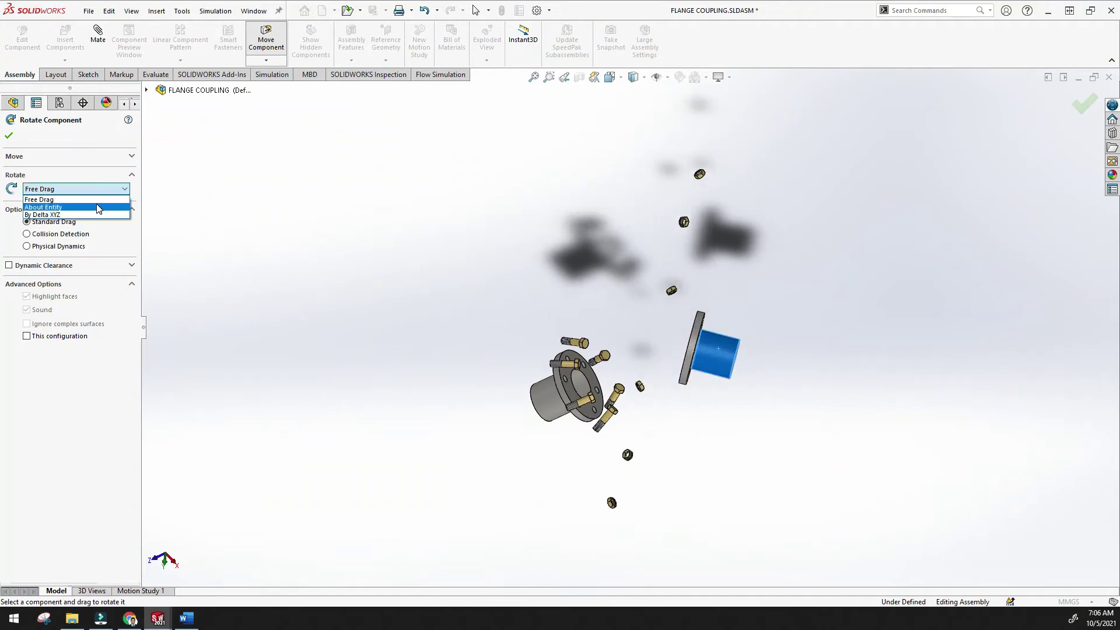
click(96, 203)
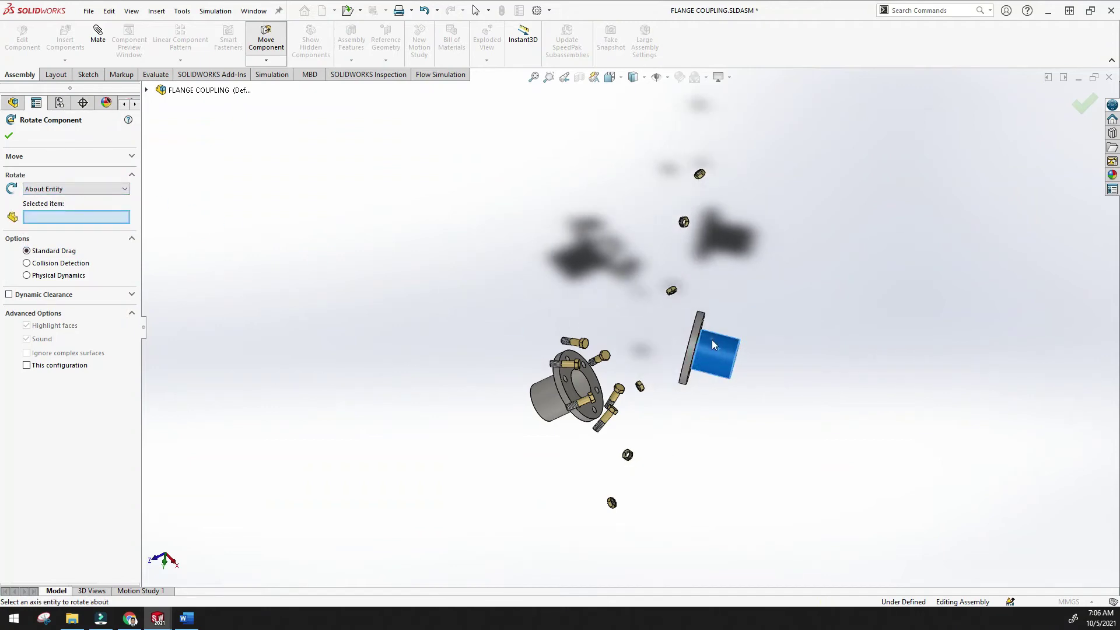
click(35, 220)
click(671, 292)
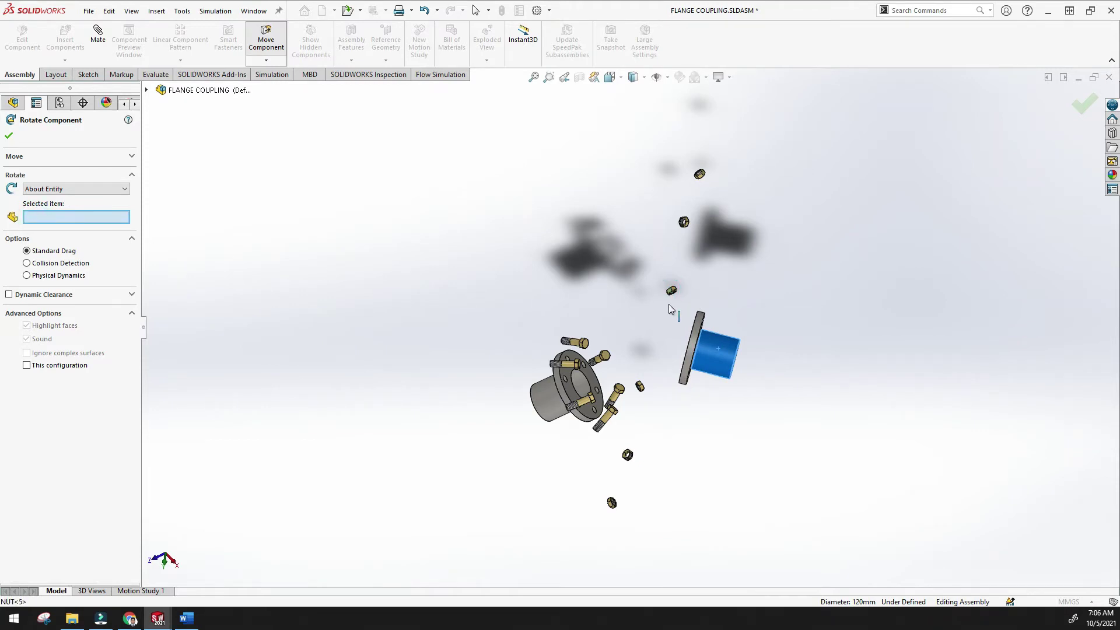
scroll(632, 398, down, 5)
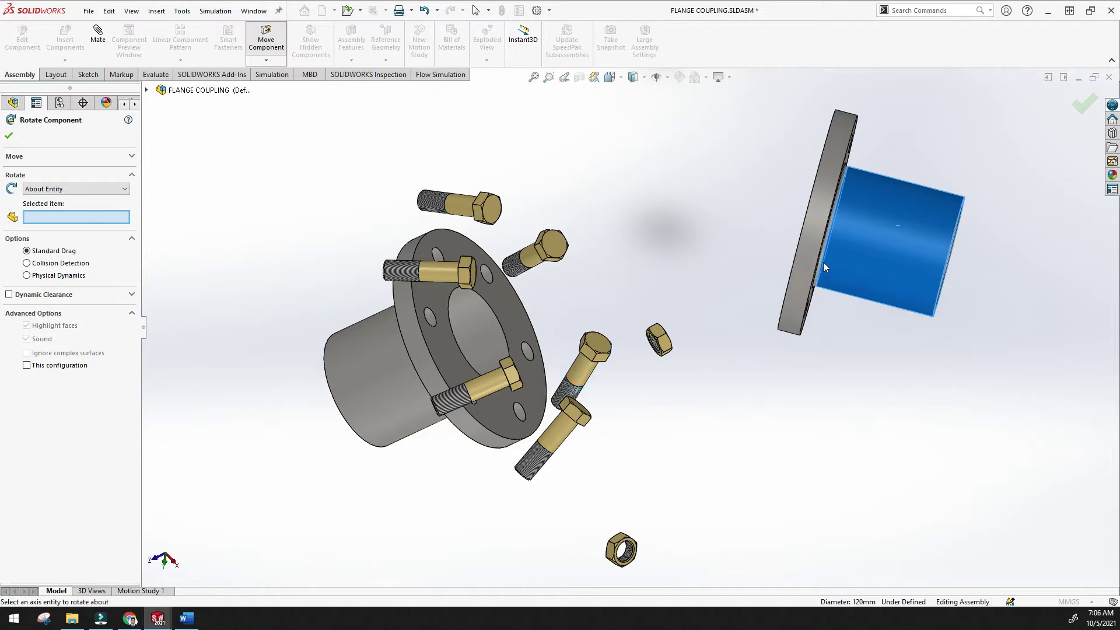
middle_drag(819, 263, 806, 280)
drag(803, 272, 802, 222)
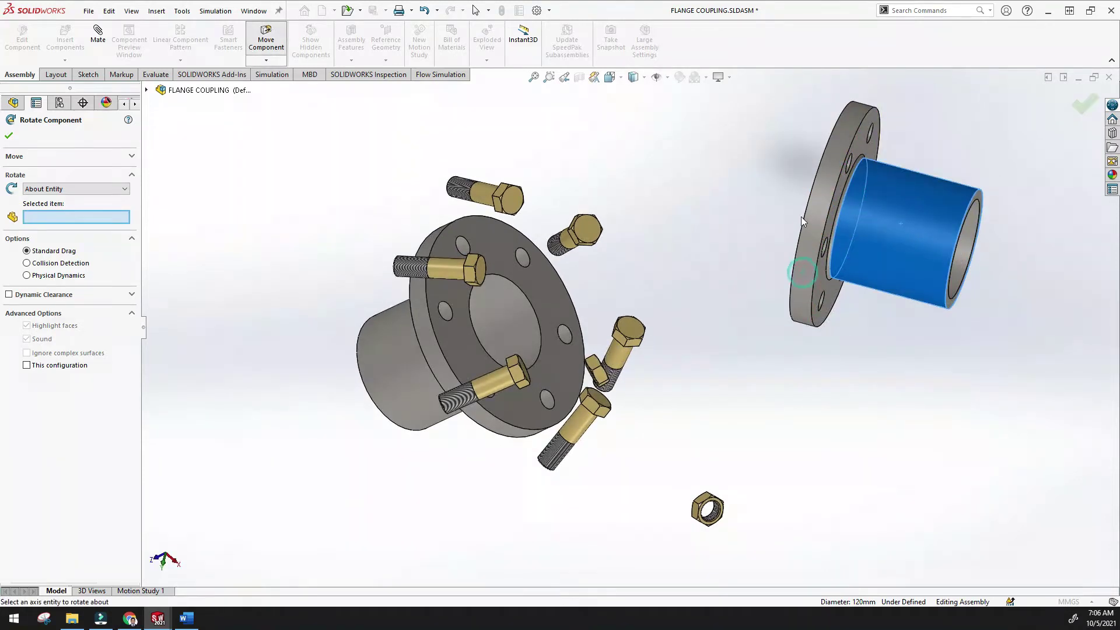
- Rotate the second flange By Delta XYZ by 4° about X, 2° about Y and 2° about Z
click(59, 189)
click(51, 215)
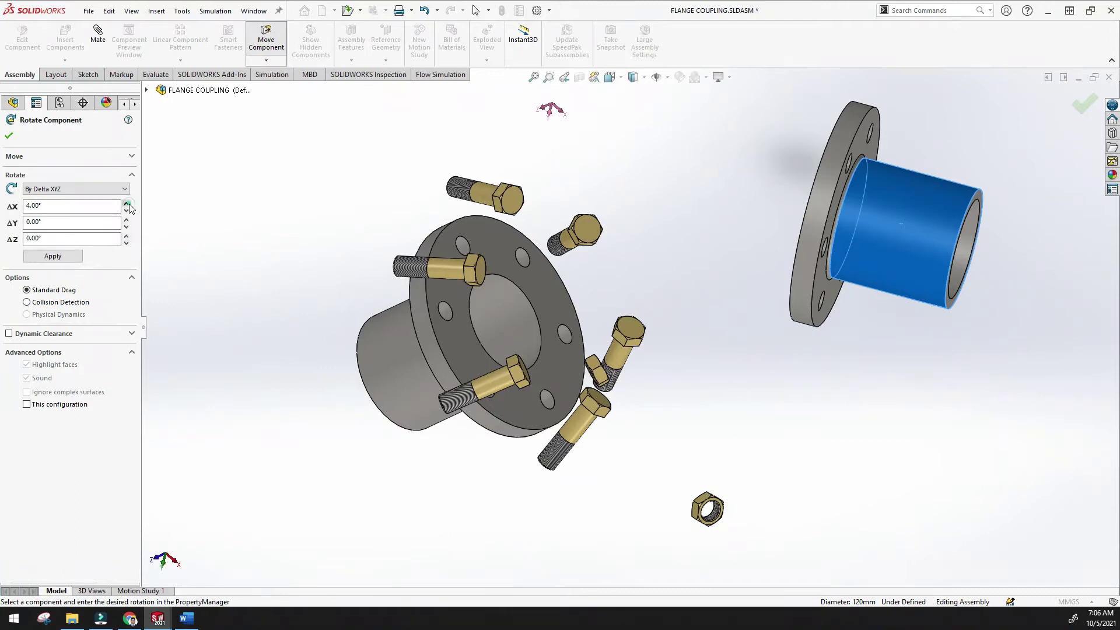
click(126, 236)
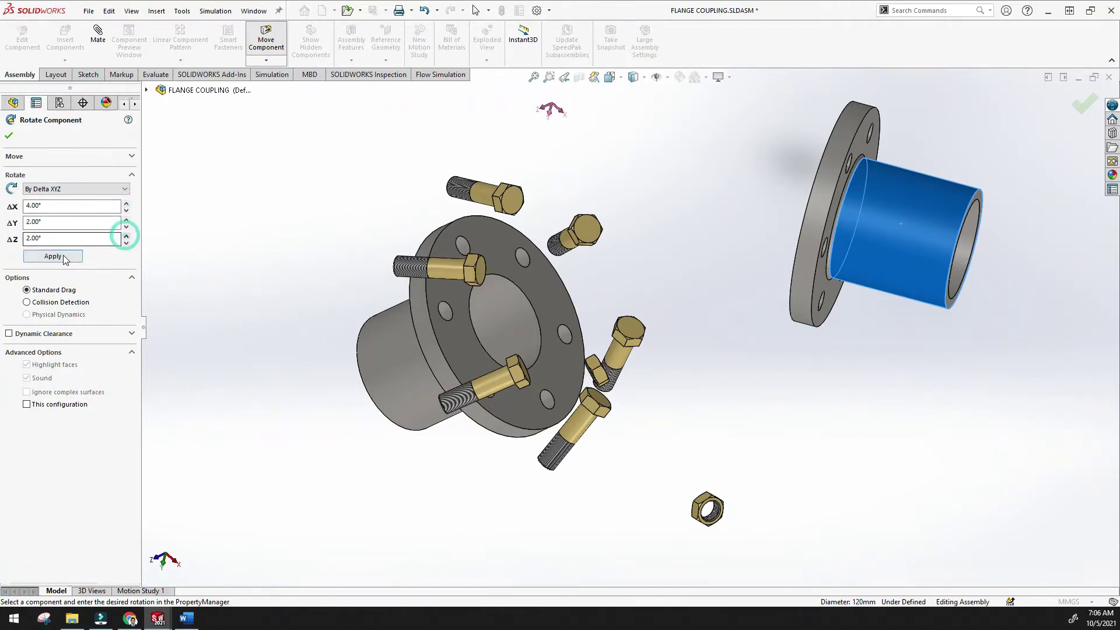
click(42, 257)
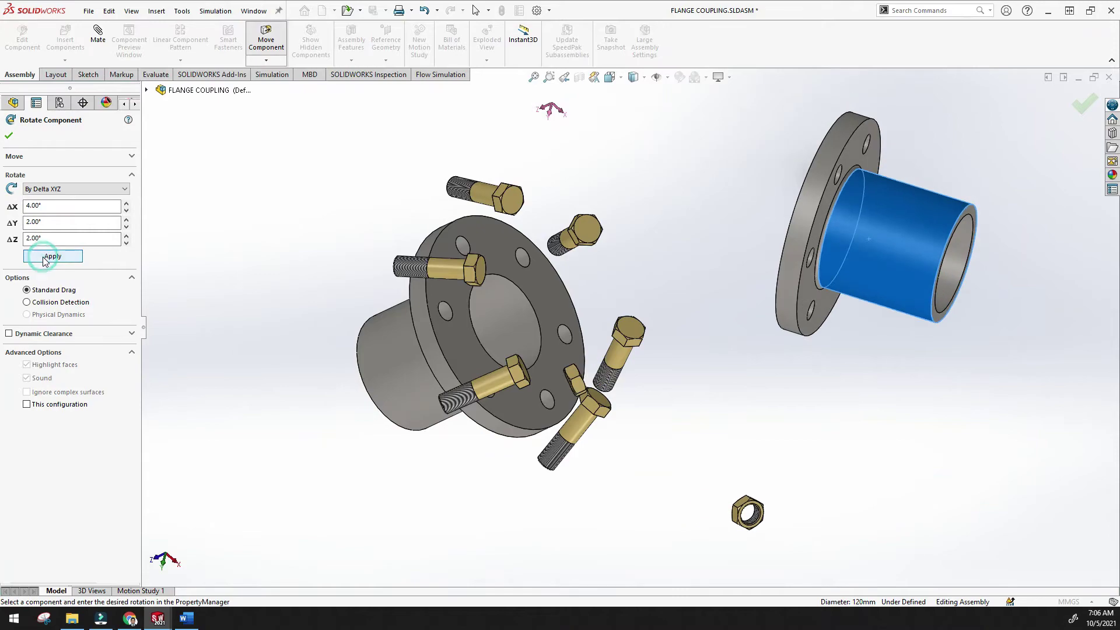
- Turn on Dynamic Clearance and select both flanges as the components to check clearance between
middle_drag(299, 254, 322, 357)
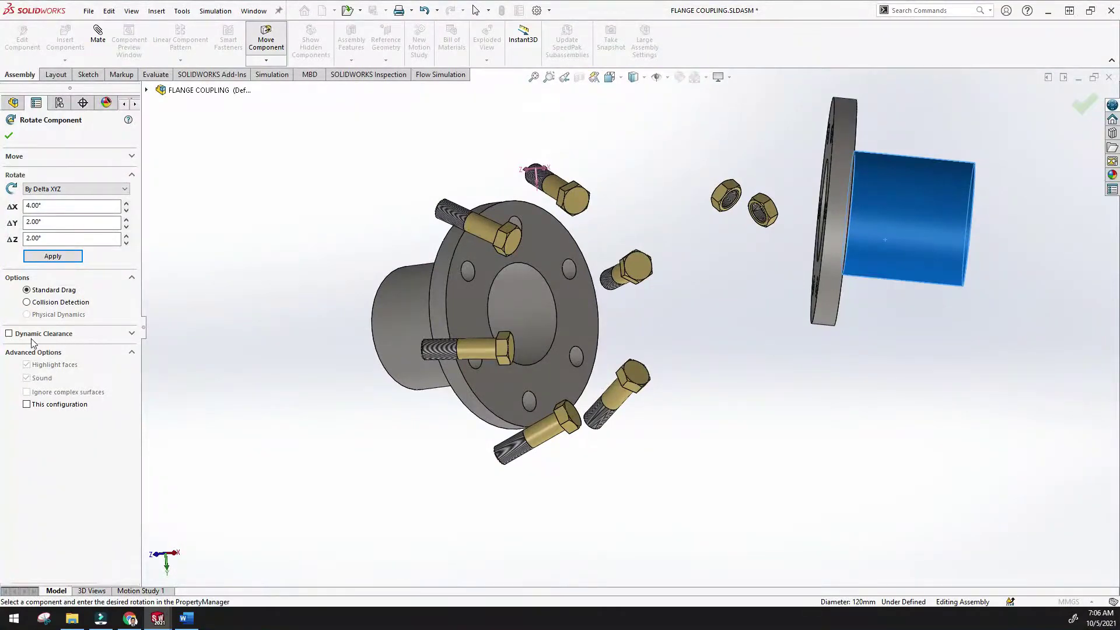
click(9, 333)
click(54, 364)
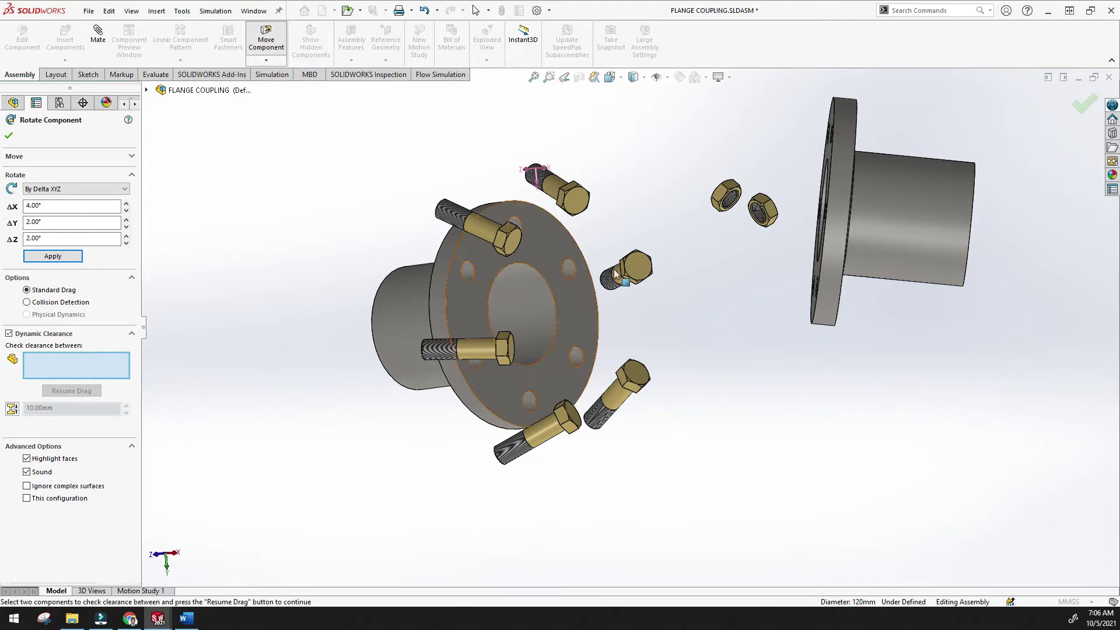
click(577, 289)
middle_drag(577, 289, 643, 284)
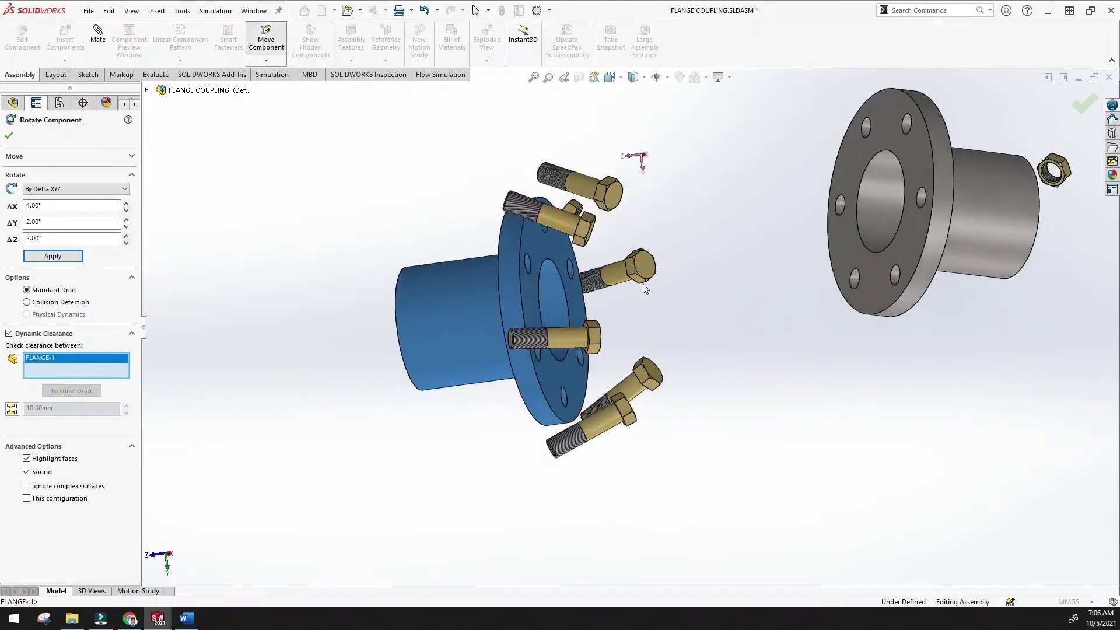
click(894, 245)
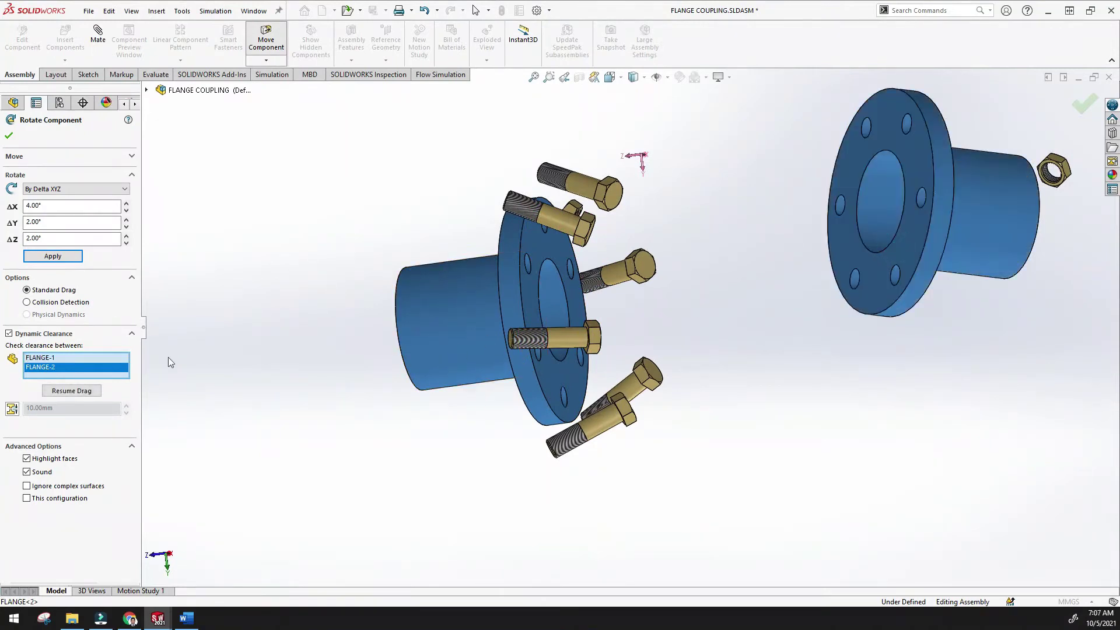
- Resume dragging with clearance checking between both flanges, apply the By Delta XYZ rotation again and finish Rotate Component
click(76, 392)
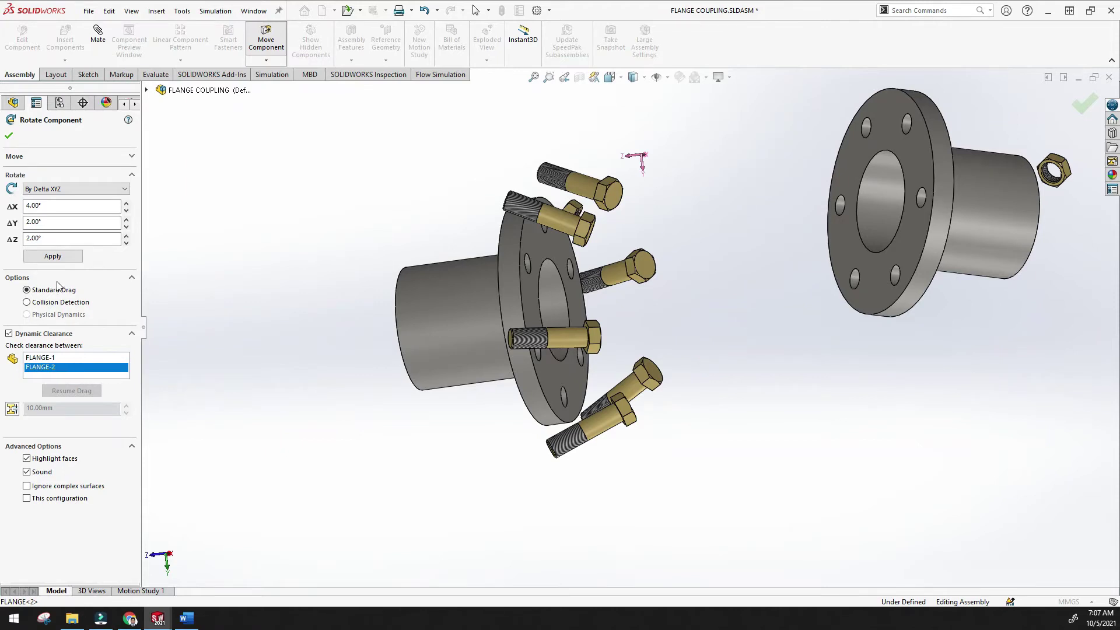
click(63, 260)
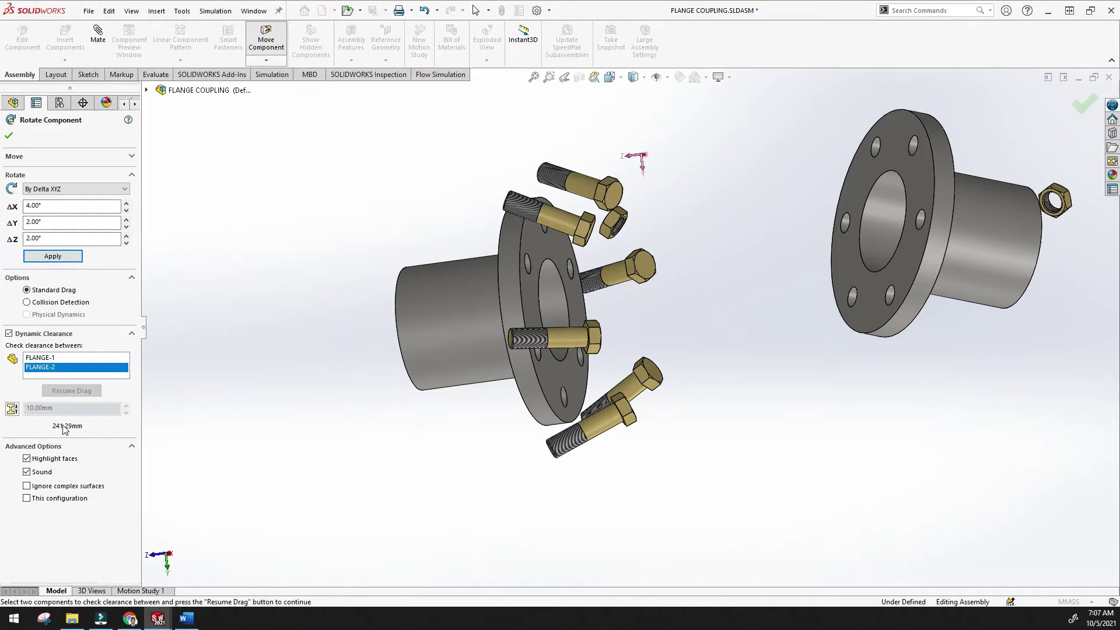
drag(538, 317, 693, 312)
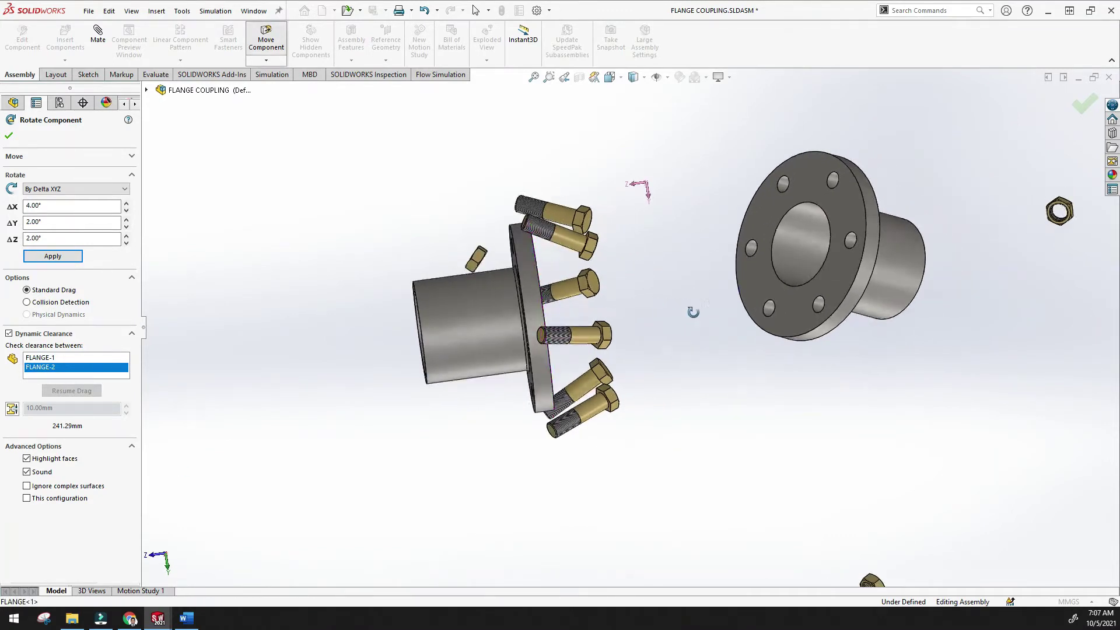
middle_drag(565, 313, 694, 291)
scroll(693, 291, up, 1)
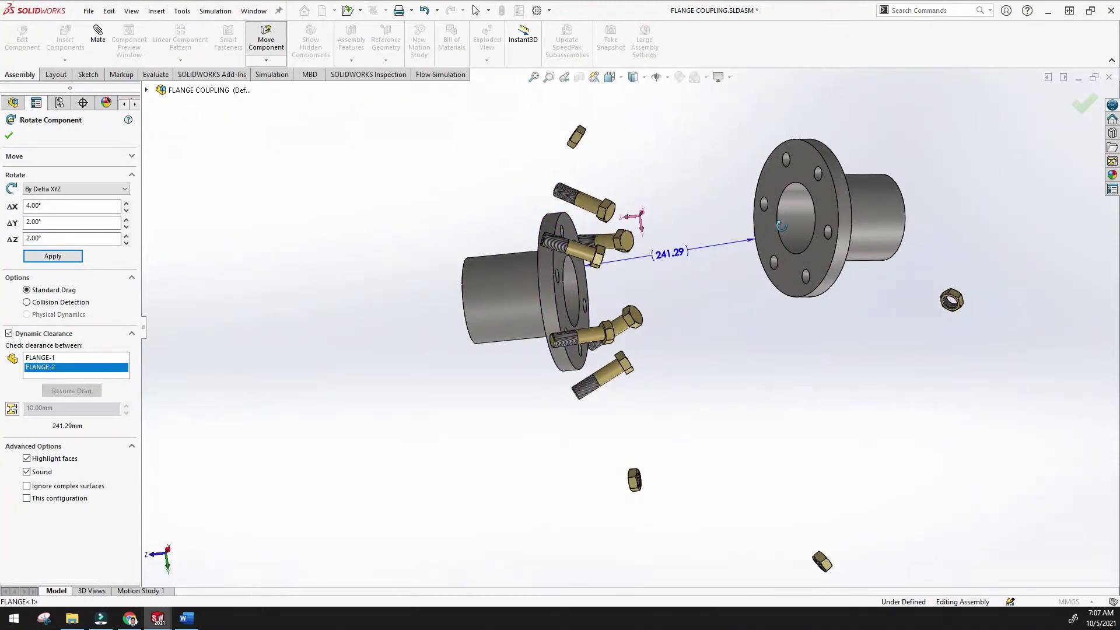
click(63, 364)
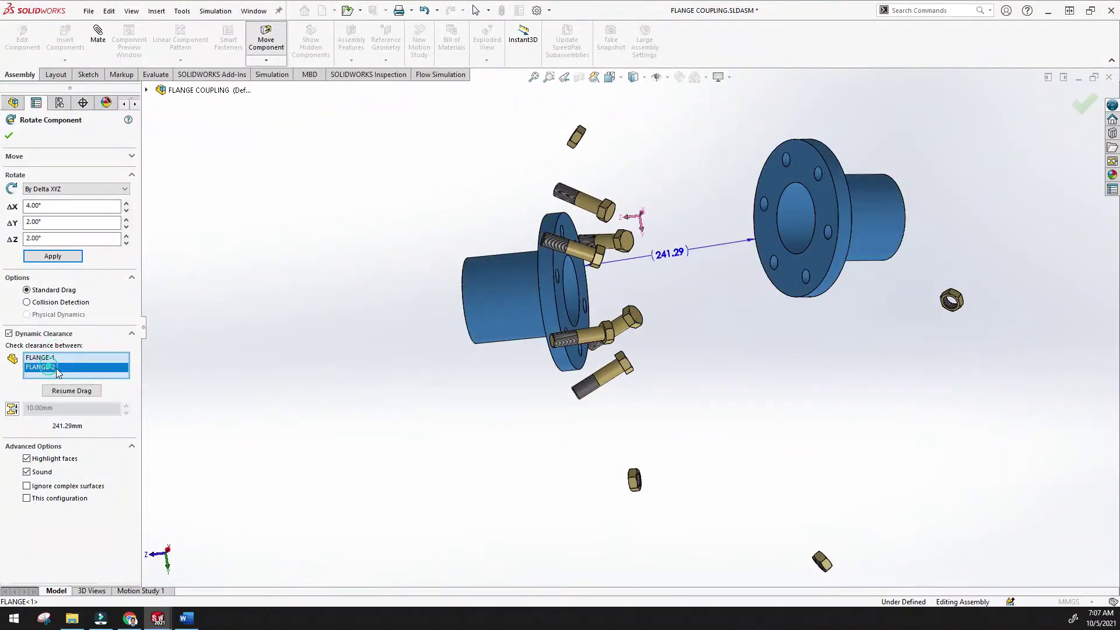
click(89, 392)
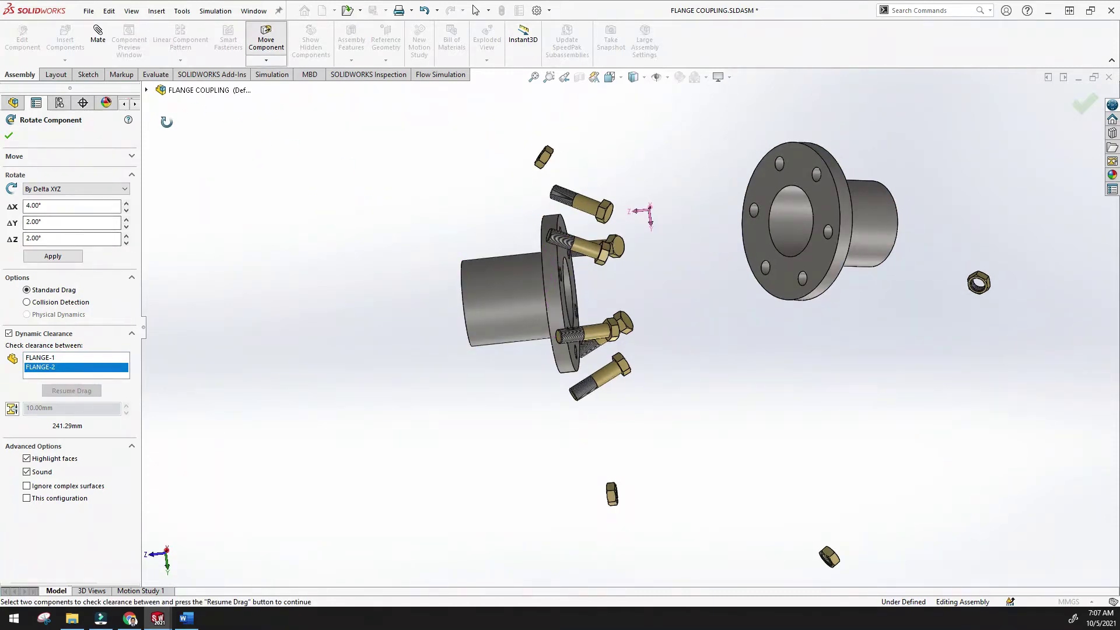
click(9, 136)
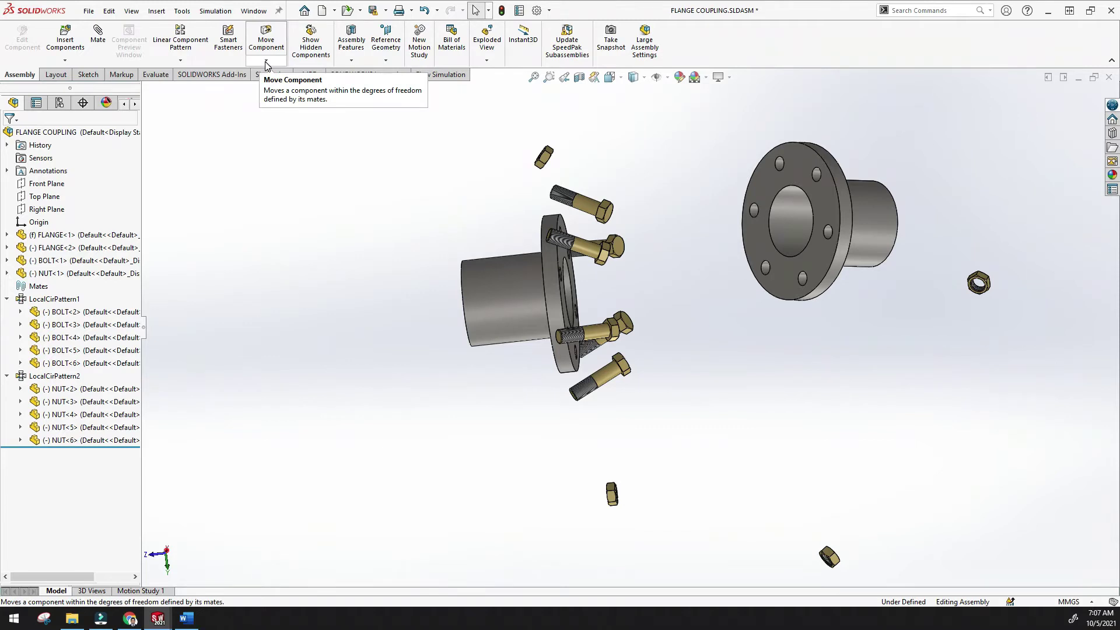
- Examine the assembled coupling and each of its mates, from Concentric1 to Coincident3, to see which components they join
scroll(492, 215, up, 3)
click(533, 77)
middle_drag(611, 295, 518, 147)
click(535, 78)
middle_drag(548, 207, 548, 249)
click(30, 286)
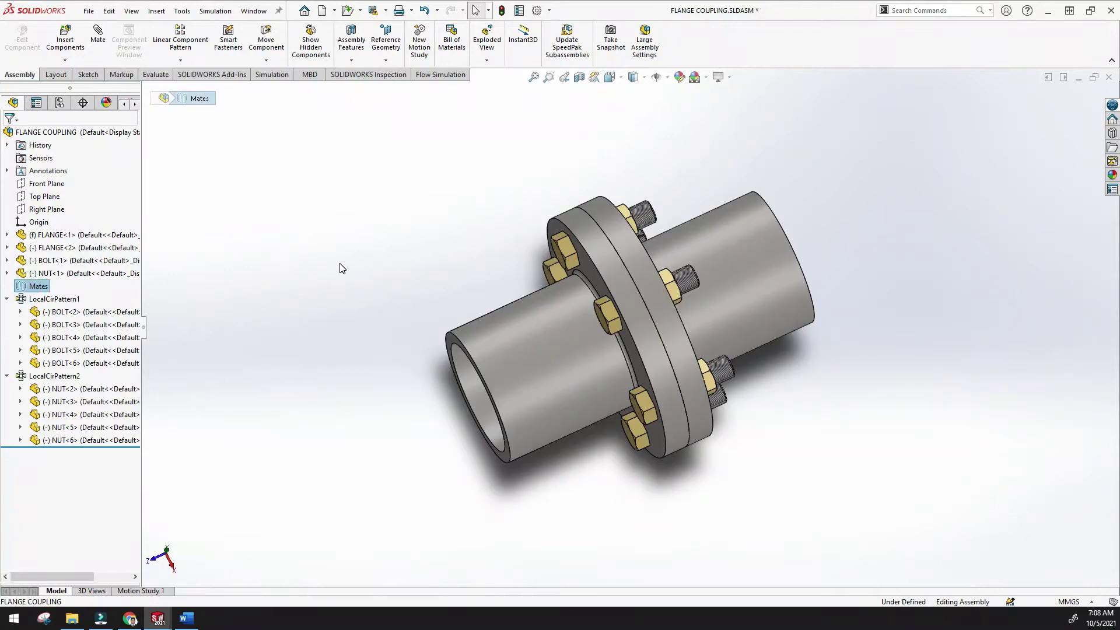
click(340, 264)
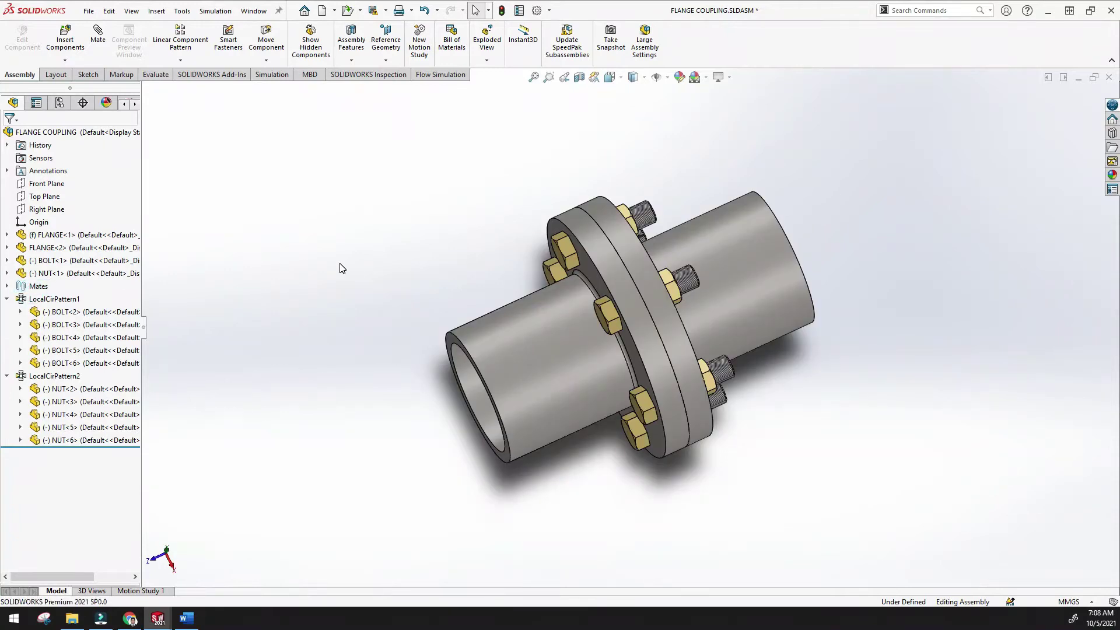
click(8, 286)
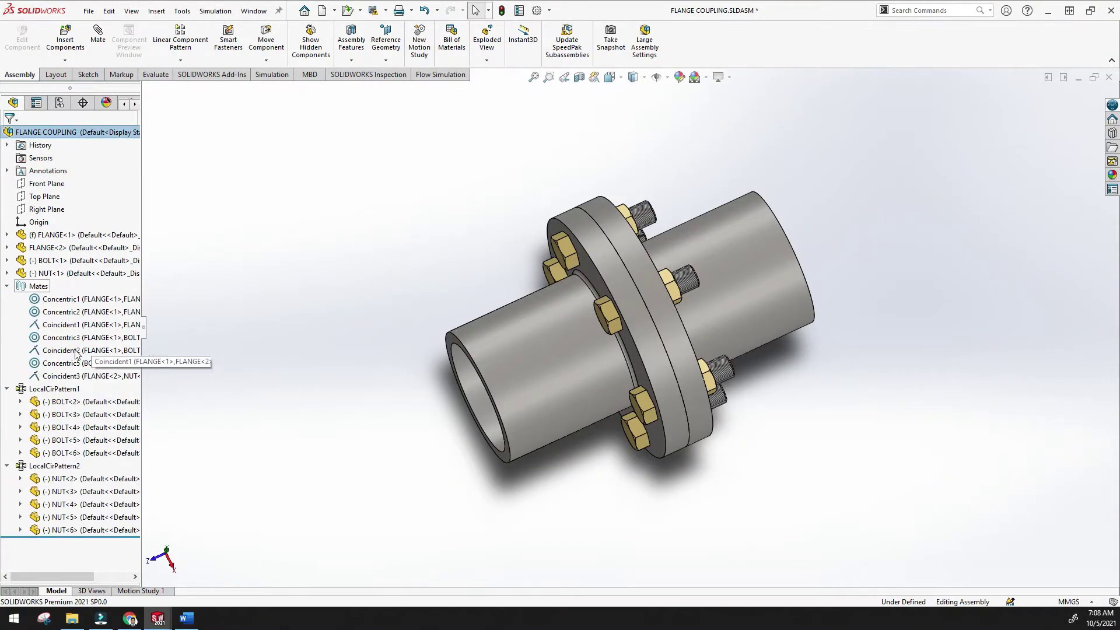
click(85, 299)
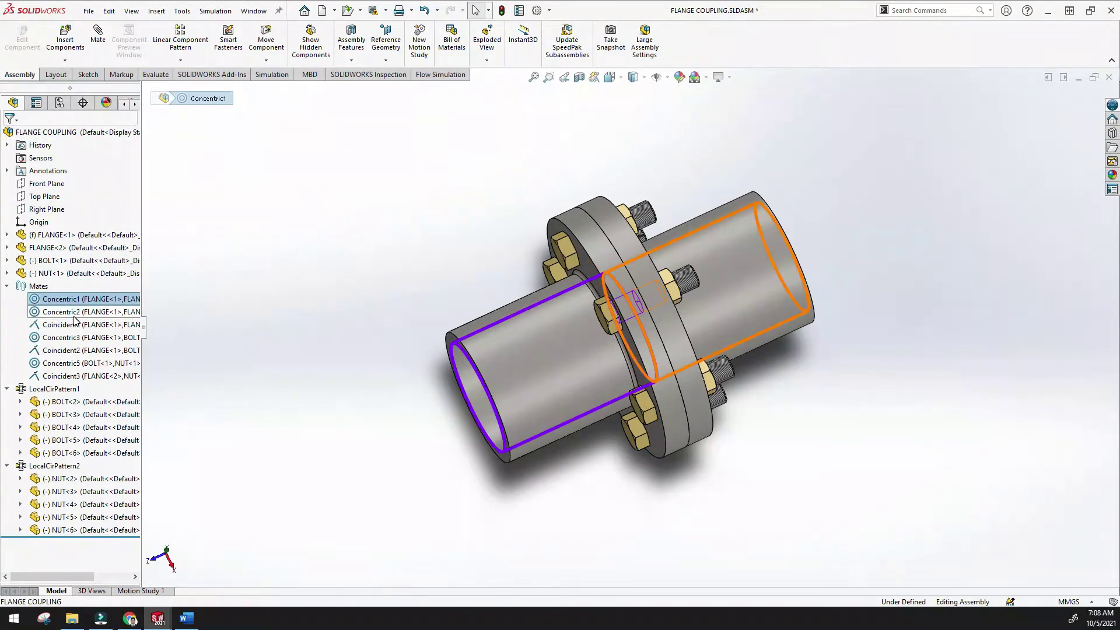
click(75, 313)
click(72, 325)
click(70, 338)
click(69, 352)
click(70, 365)
click(69, 378)
click(57, 301)
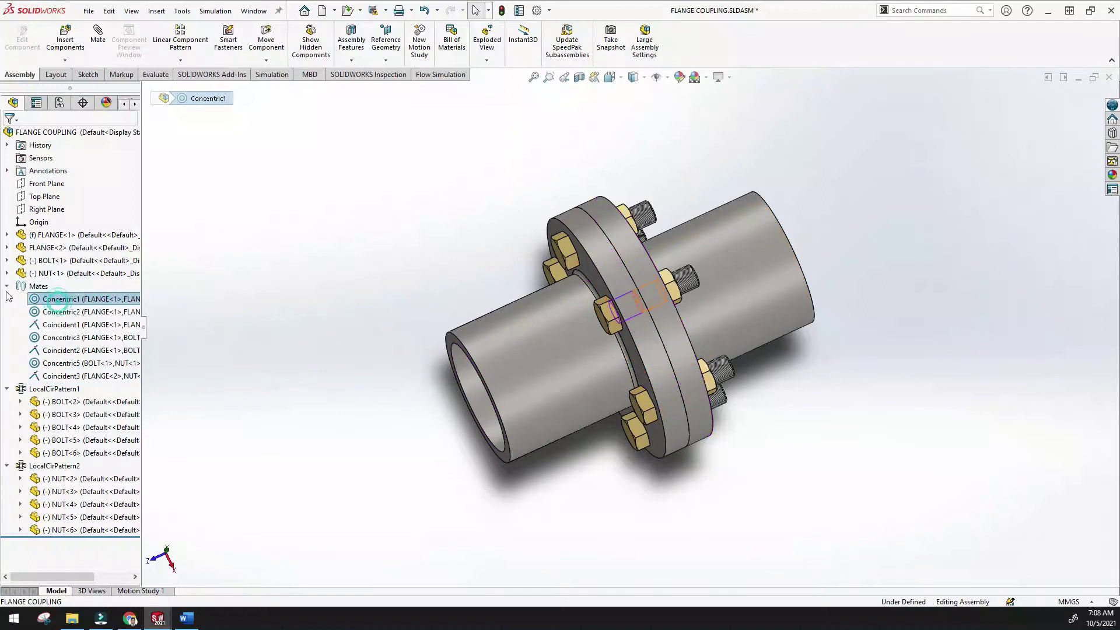
- Collapse the Mates folder and both local circular patterns in the assembly tree and clear the selection
click(7, 287)
click(8, 299)
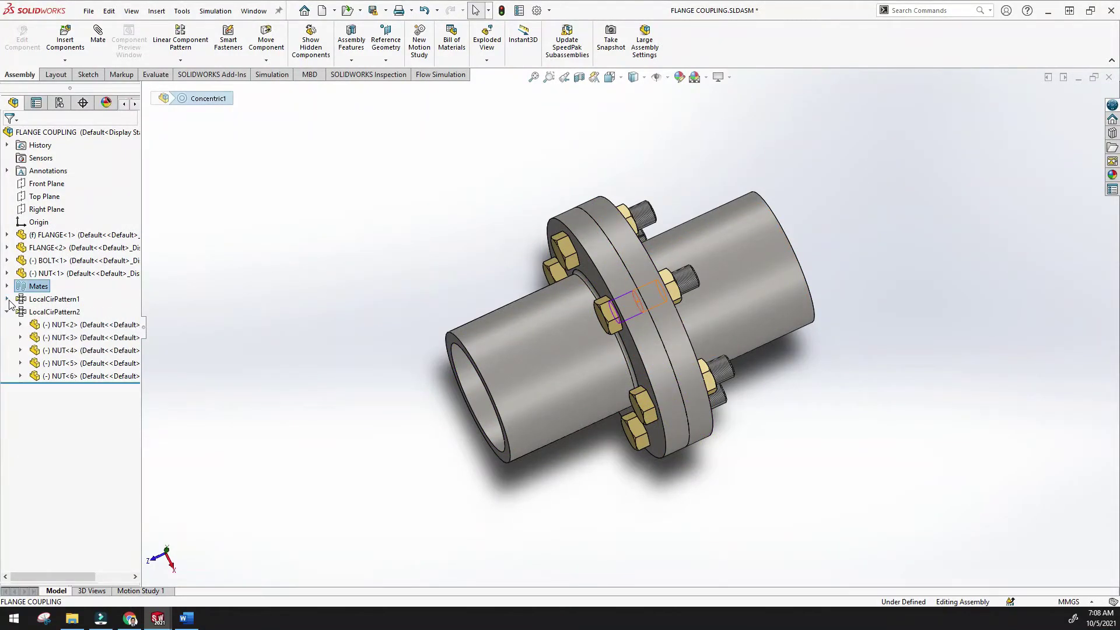
click(8, 312)
middle_drag(363, 251, 422, 241)
click(383, 253)
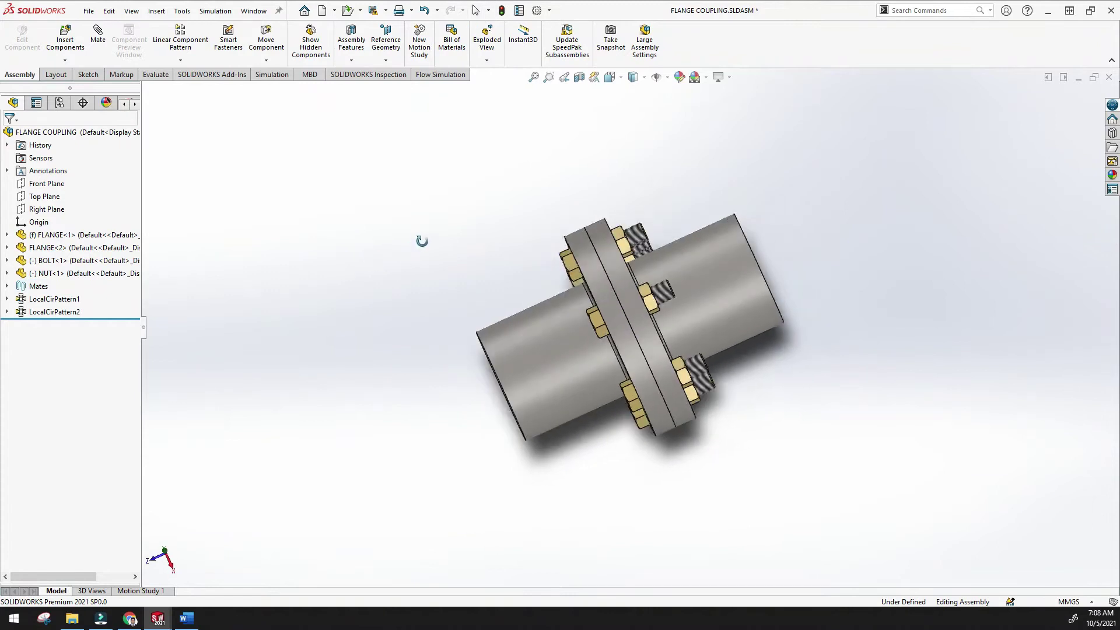
- Create an exploded view whose first step moves FLANGE-2, BOLT-6, BOLT-1 and NUT-1 about 318 mm along Z away from the first flange
click(492, 63)
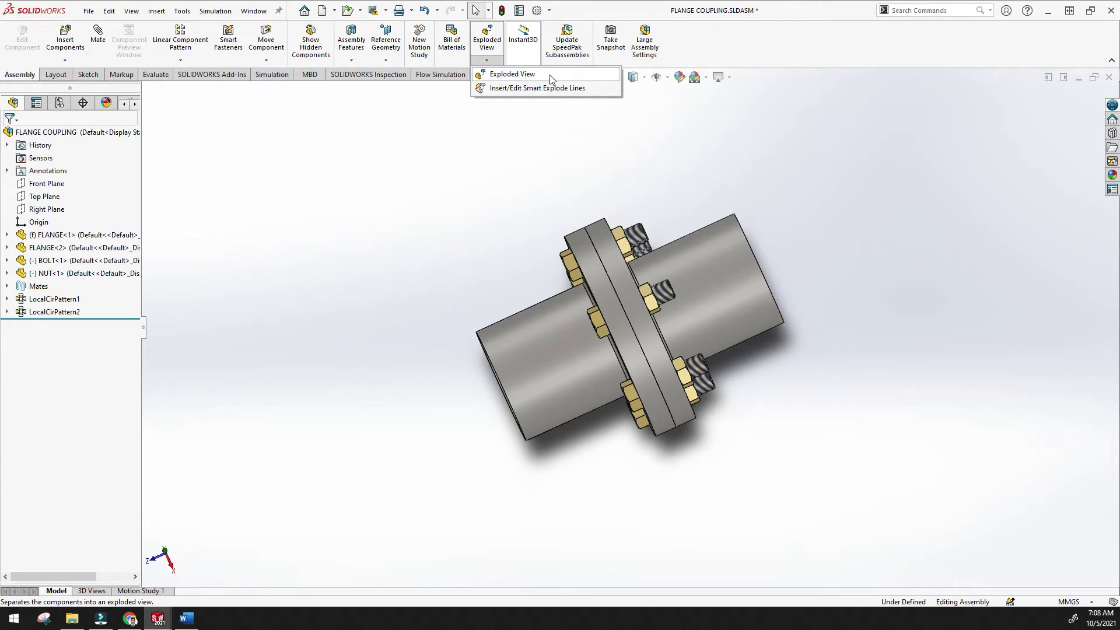
click(520, 78)
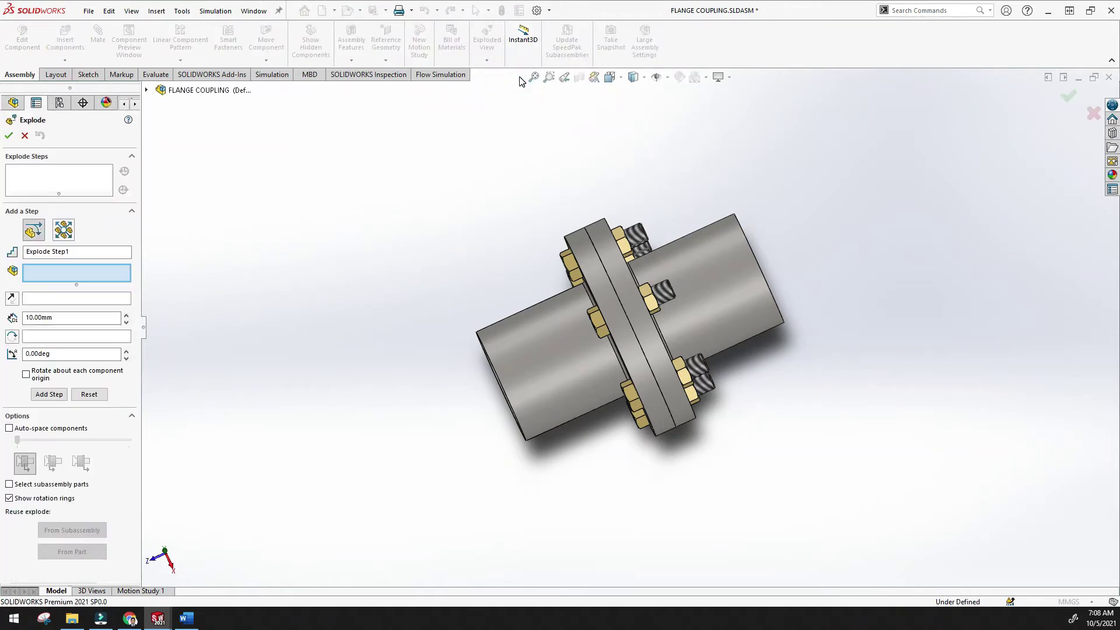
middle_drag(320, 241, 351, 227)
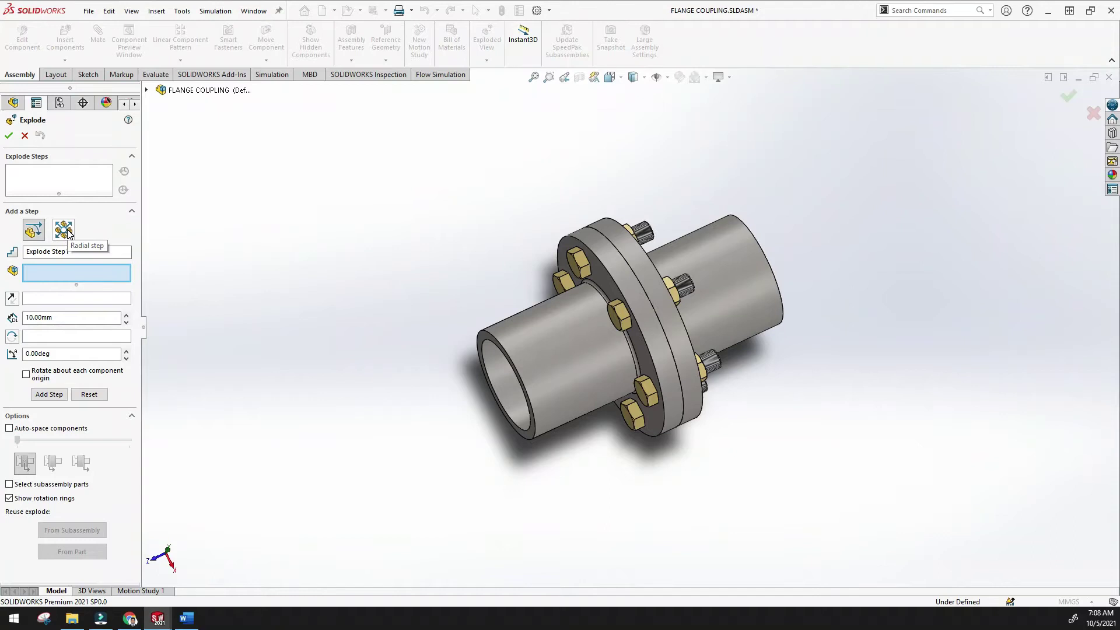
click(50, 272)
click(710, 289)
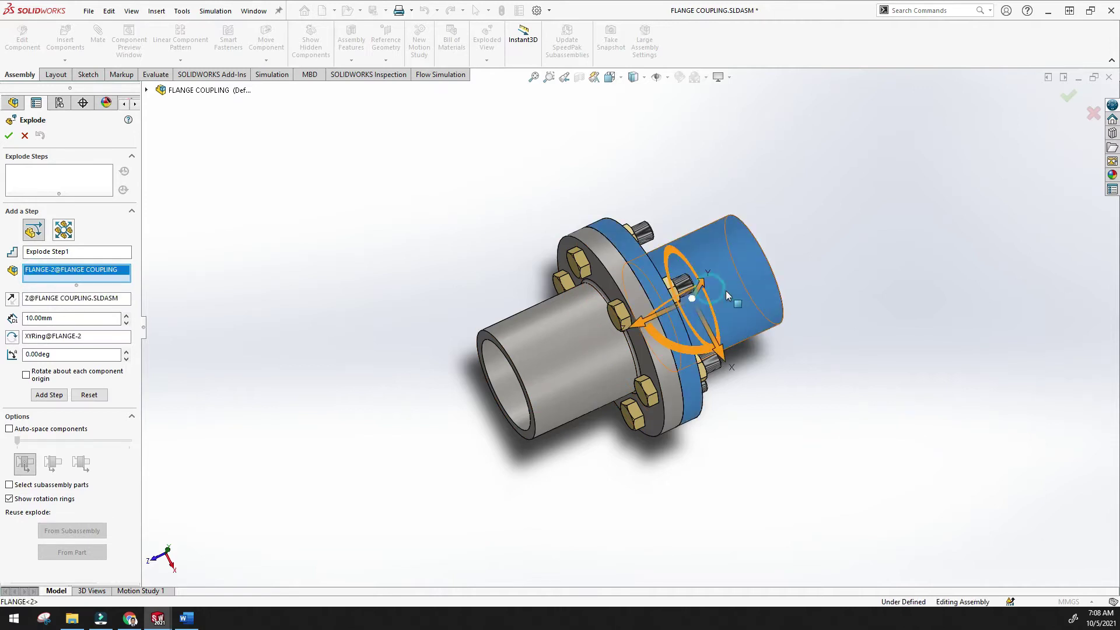
mouse_move(575, 287)
middle_down()
mouse_move(556, 318)
mouse_move(575, 280)
mouse_move(560, 287)
middle_up()
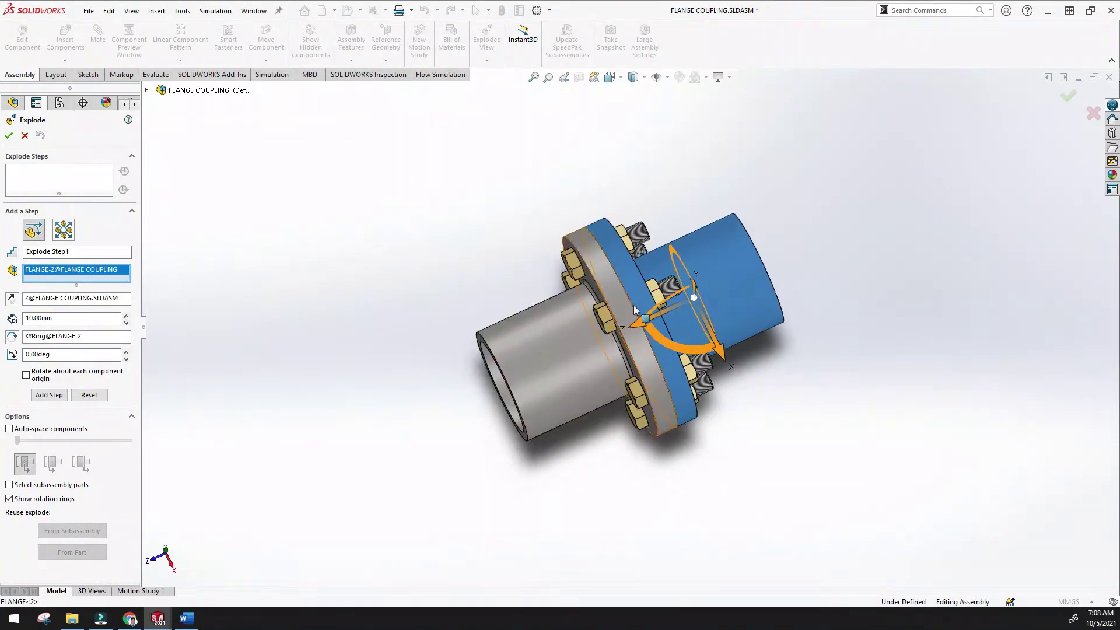
middle_drag(707, 298, 626, 326)
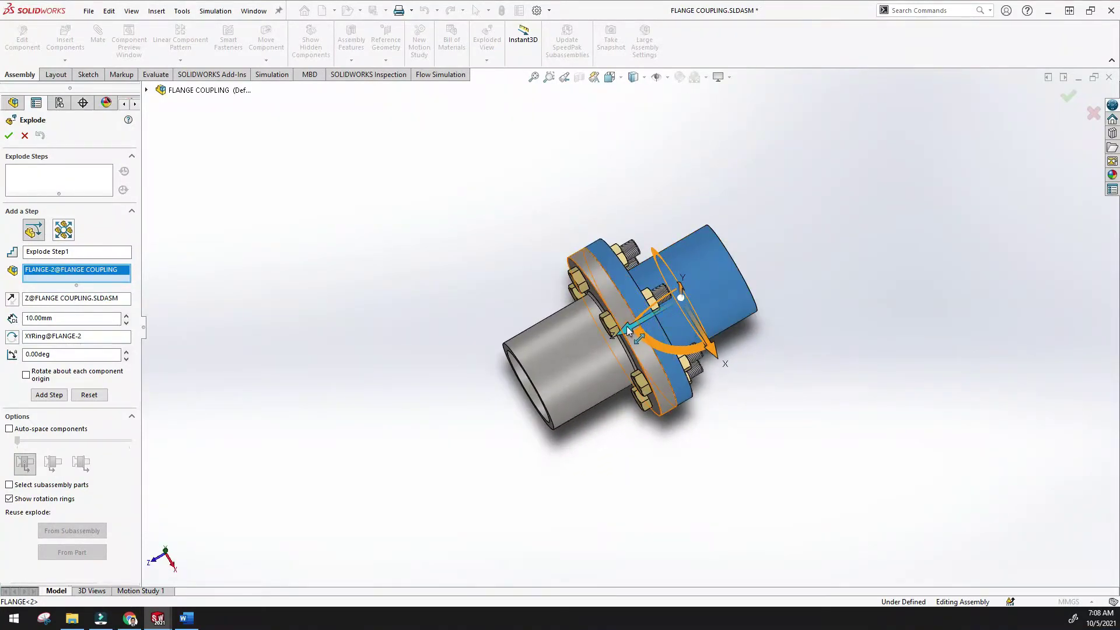
drag(628, 327, 772, 306)
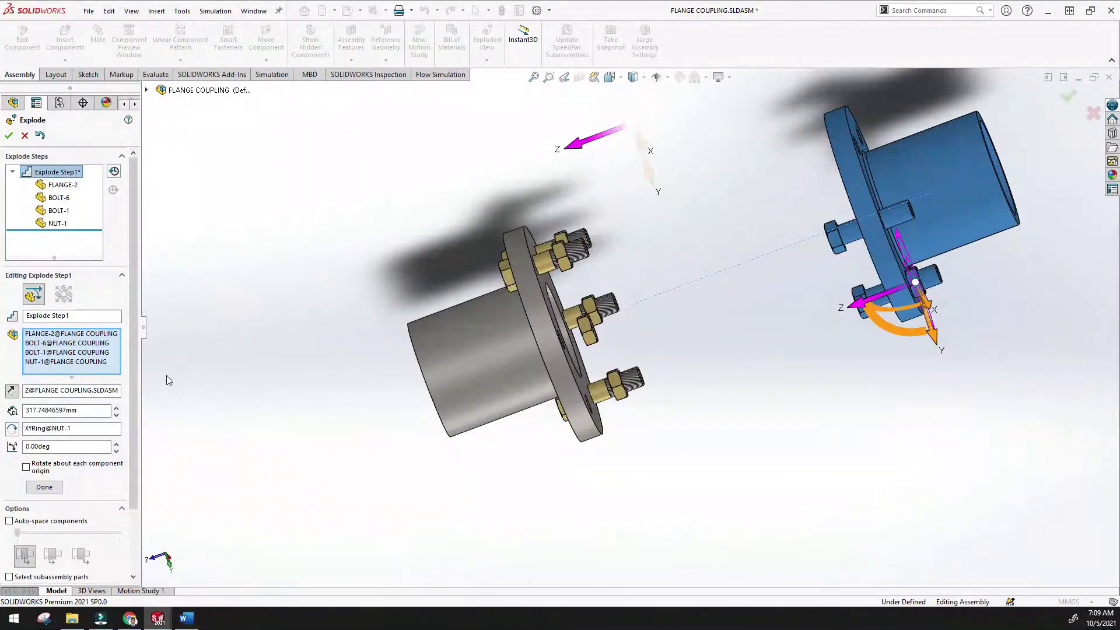
click(56, 487)
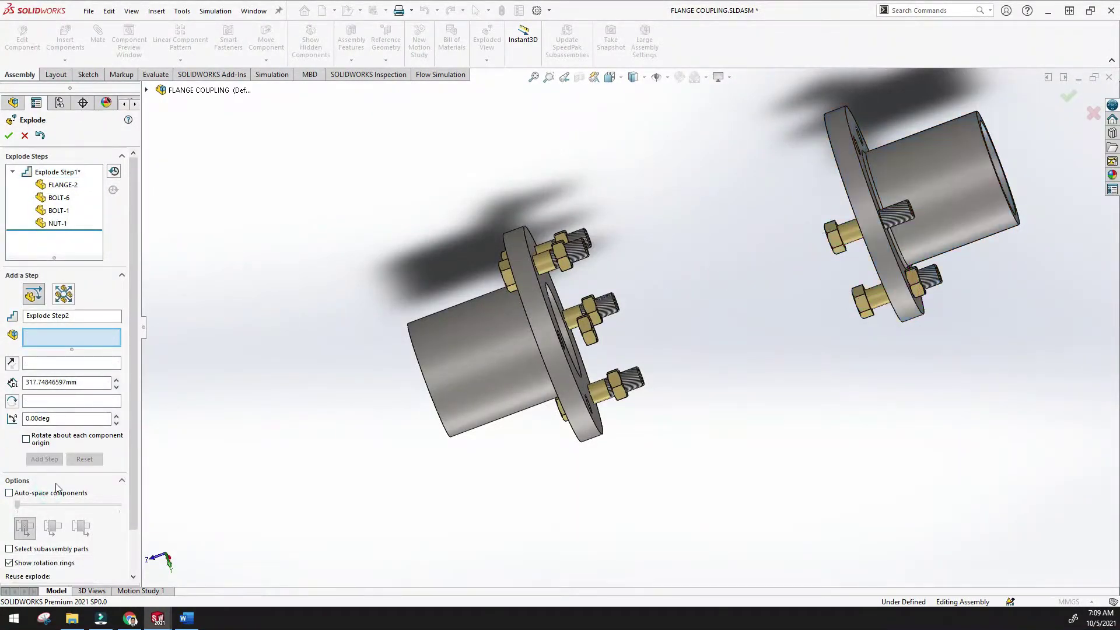
- Move BOLT-5 about 183 mm along Z toward the second flange as a new explode step, with a 1° rotation about its ZX ring
click(548, 266)
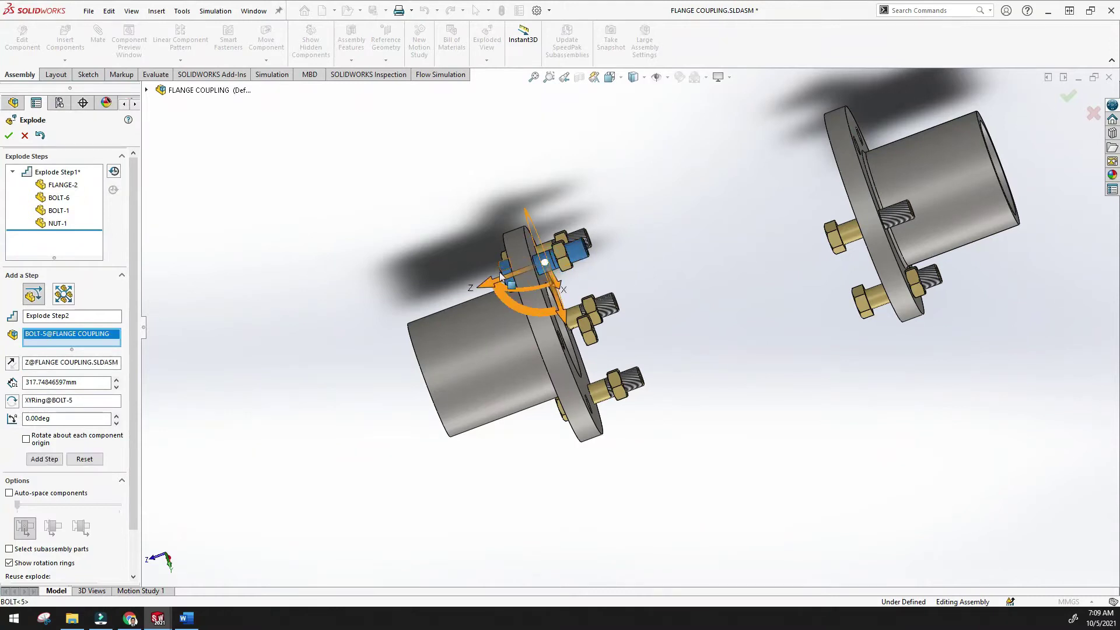
drag(489, 281, 663, 215)
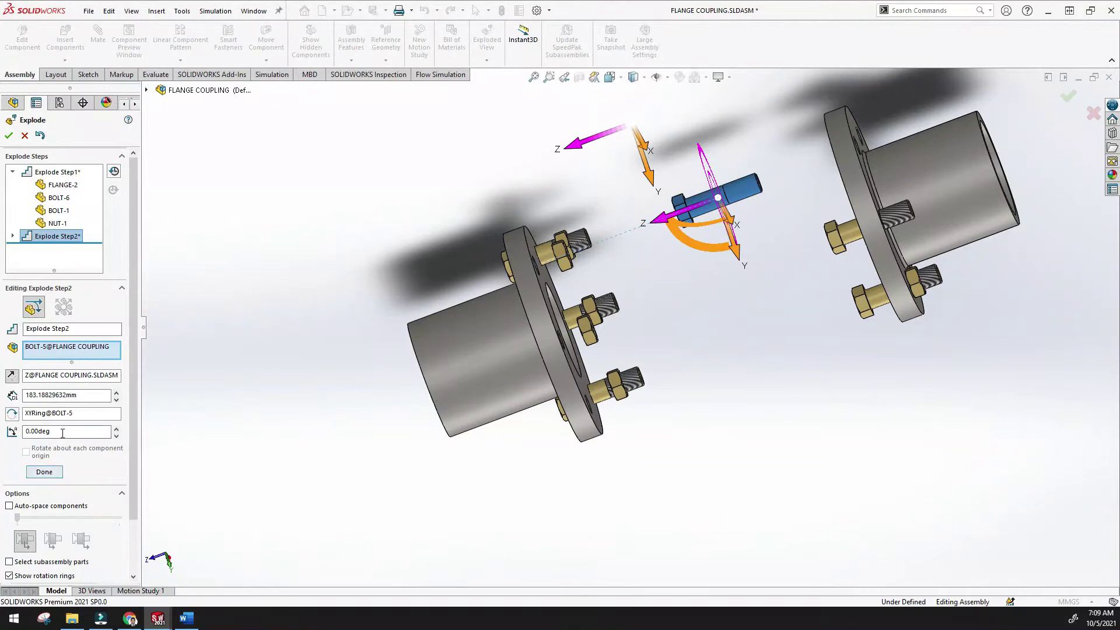
click(118, 429)
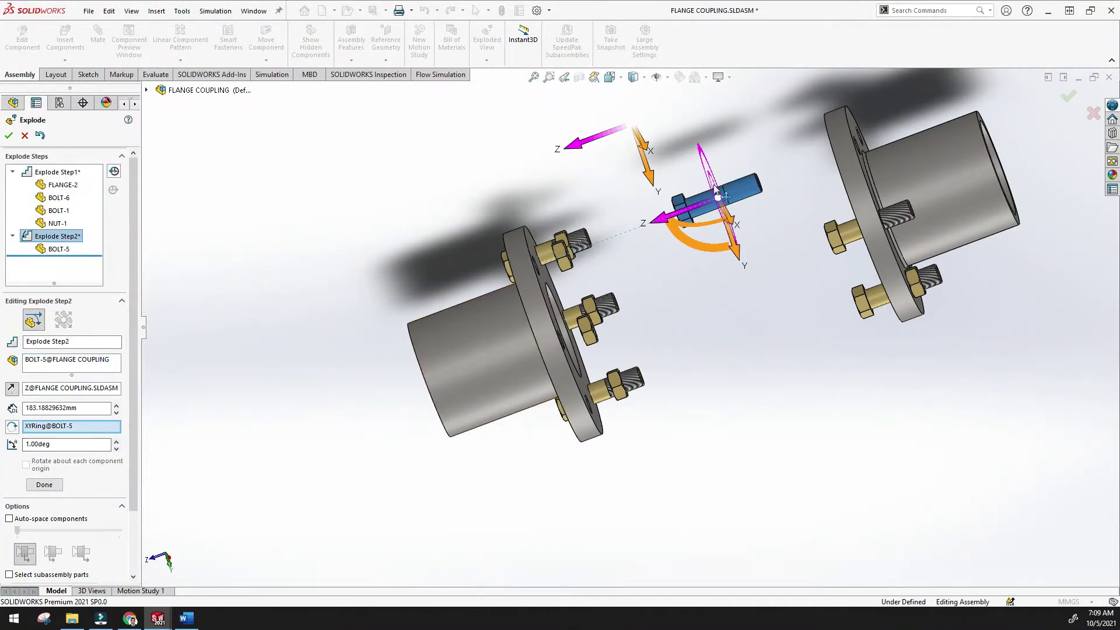
click(713, 215)
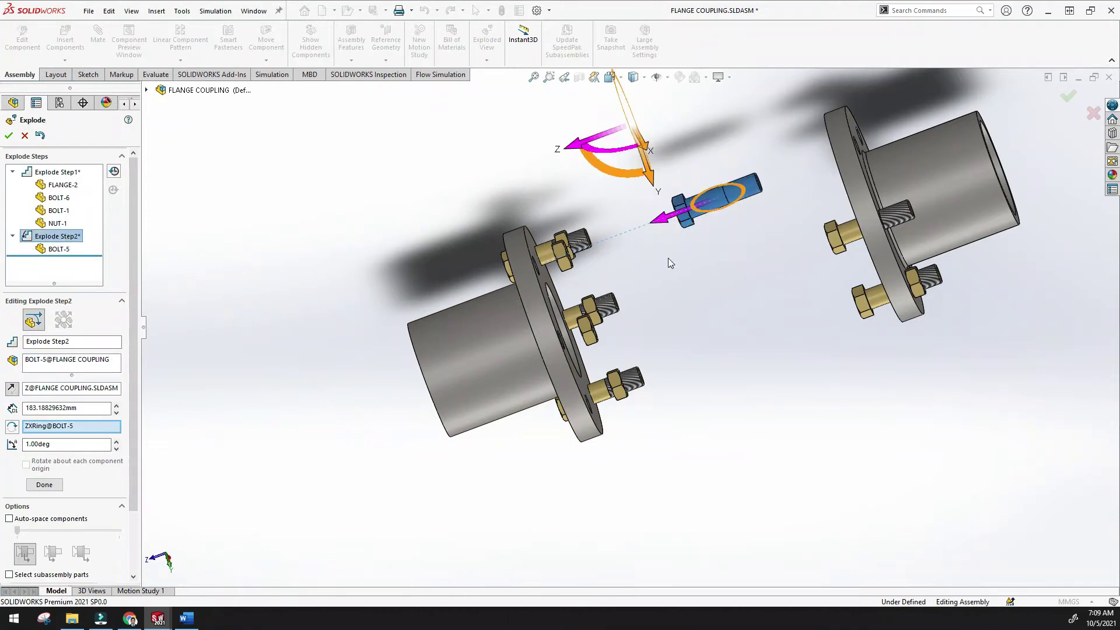
- Set BOLT-5's explode distance to about 203 mm and complete its explode step
click(84, 405)
click(116, 405)
click(117, 405)
click(116, 405)
click(116, 412)
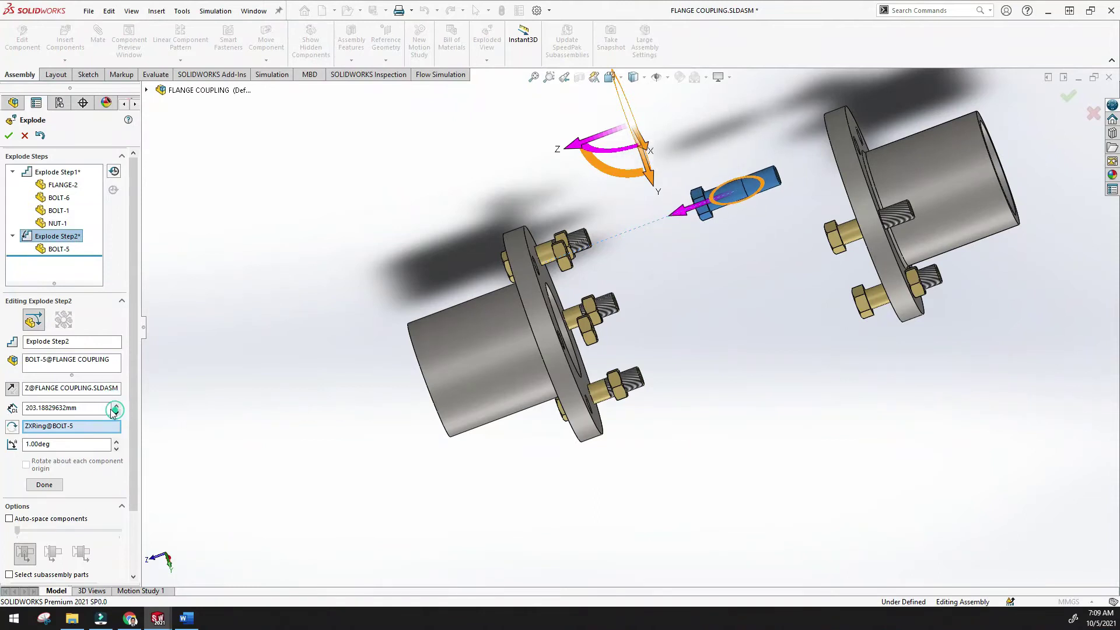
click(47, 485)
- Add an explode step moving BOLT-4 about 188 mm along Z, out behind the first flange
middle_drag(375, 283, 388, 316)
click(547, 250)
drag(487, 270, 307, 335)
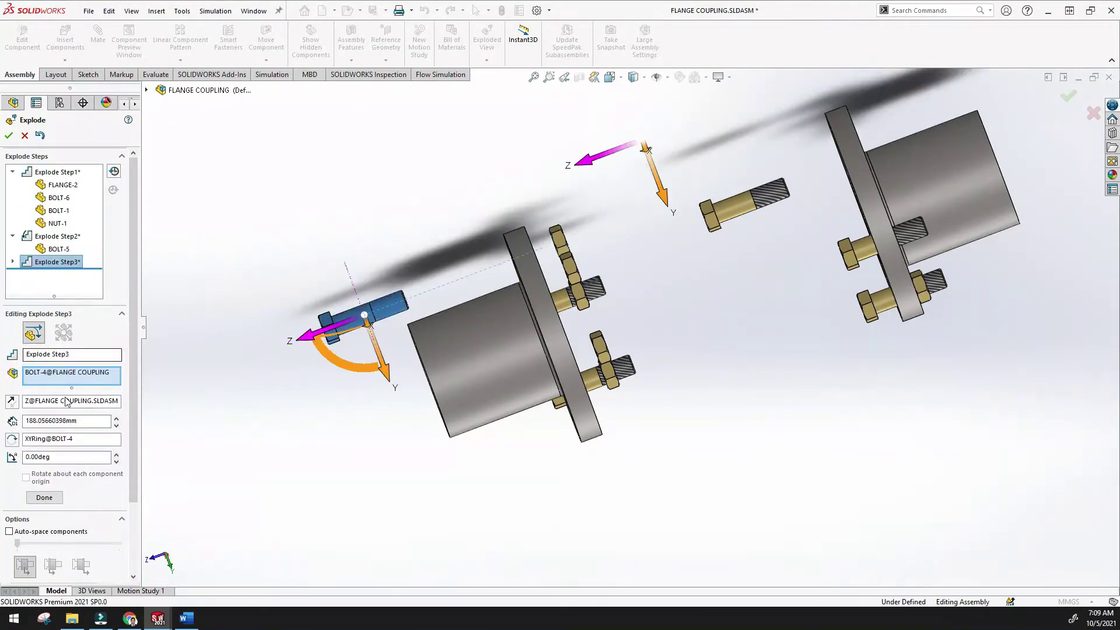
click(44, 497)
- Add another explode step moving the bolt below BOLT-4's hole about 204 mm along Z, out behind the first flange
middle_drag(295, 328, 299, 370)
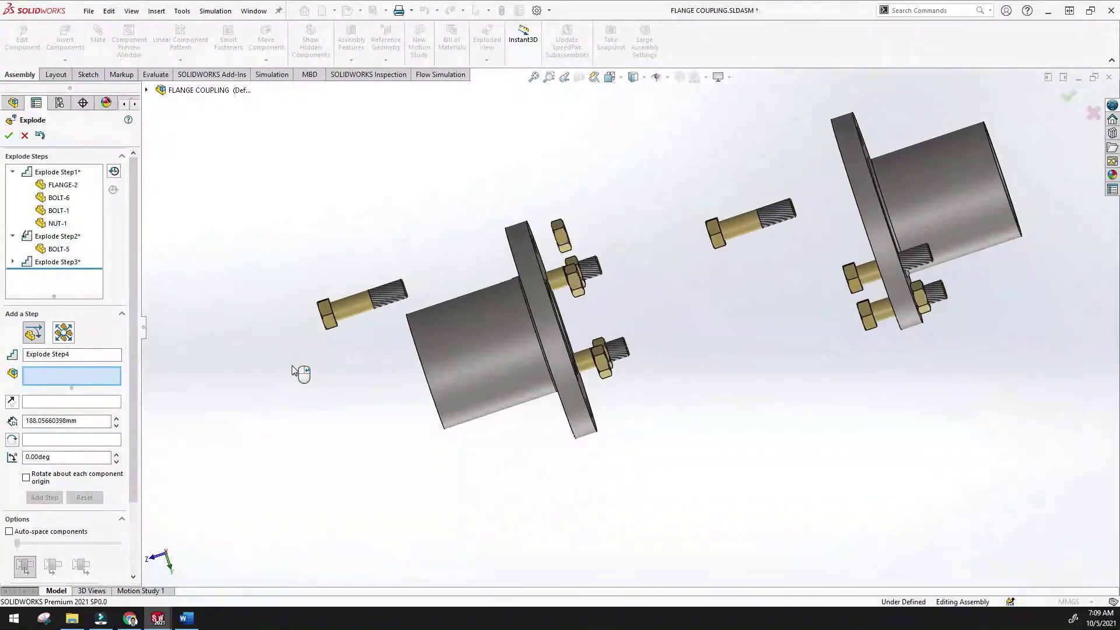
click(558, 276)
drag(460, 306, 247, 373)
click(56, 511)
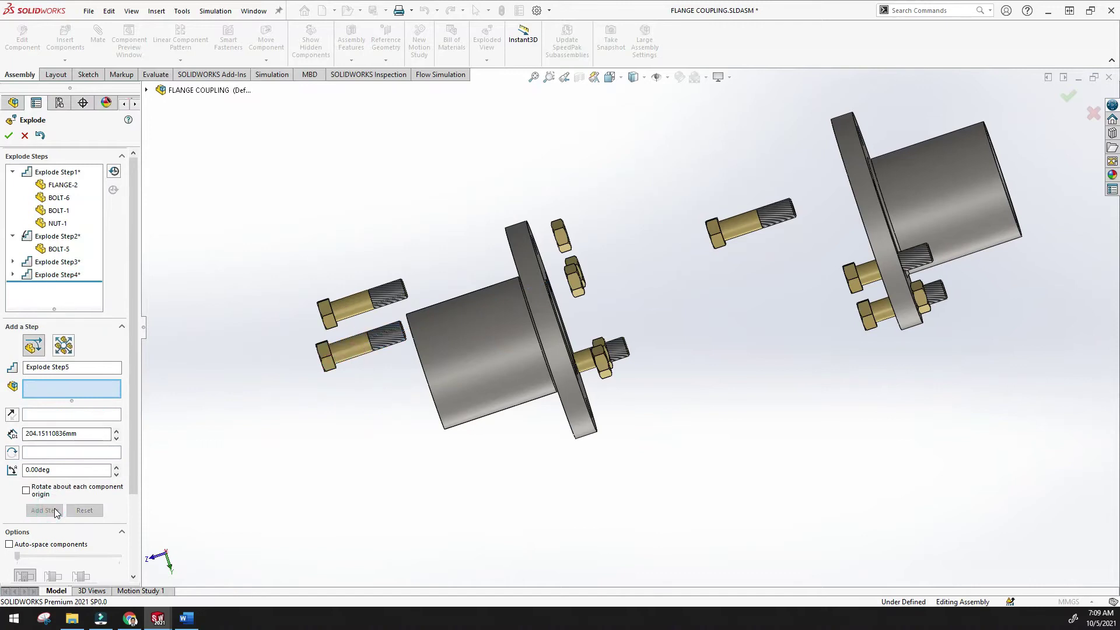
- Explode BOLT-1 about 124 mm along Z out of the second flange, and move that flange's other bolt out in a separate step
middle_drag(462, 395, 367, 187)
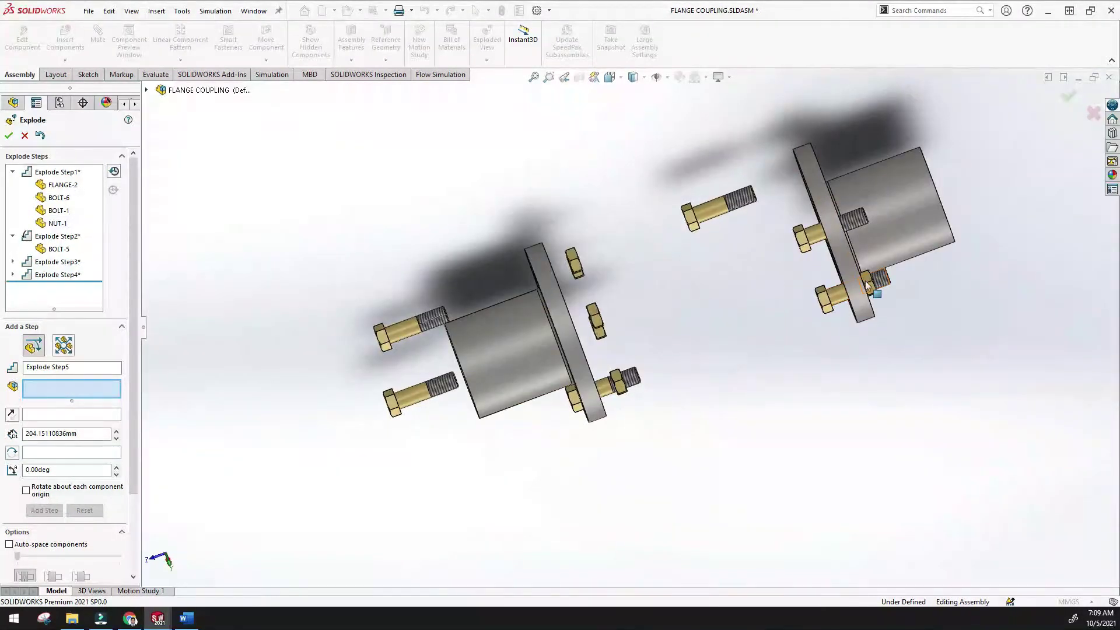
click(841, 294)
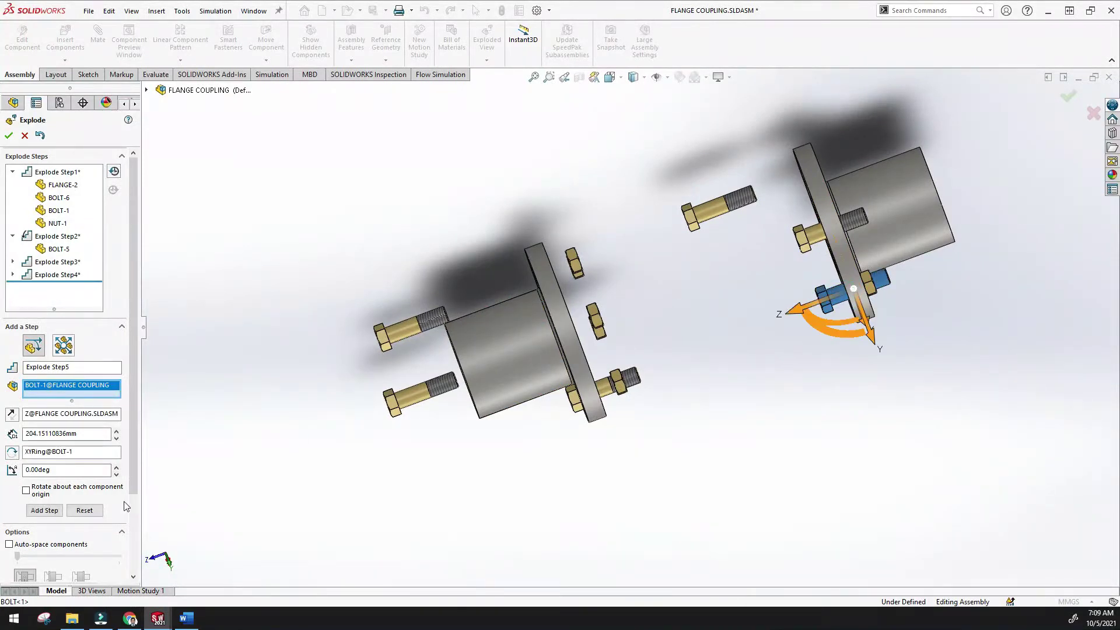
drag(808, 309, 677, 335)
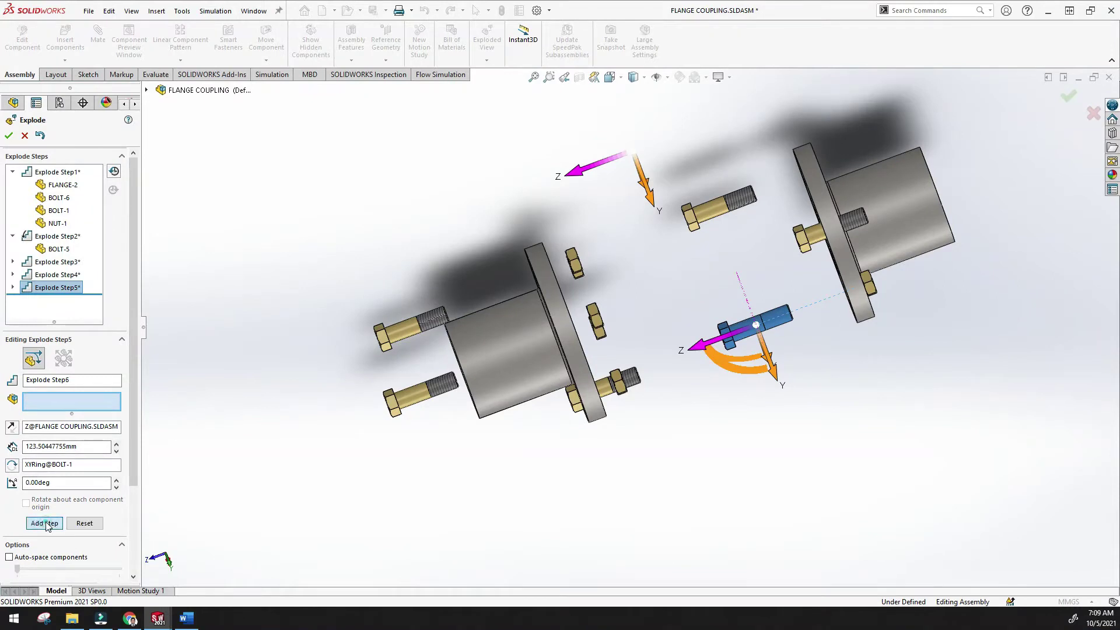
click(45, 523)
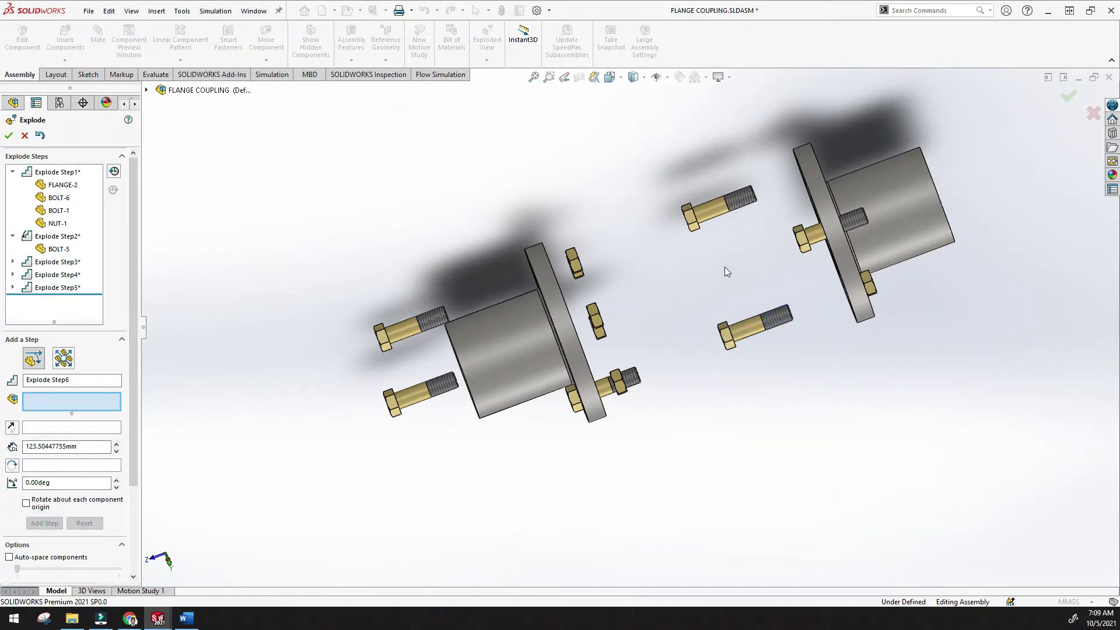
click(811, 236)
drag(758, 252, 636, 284)
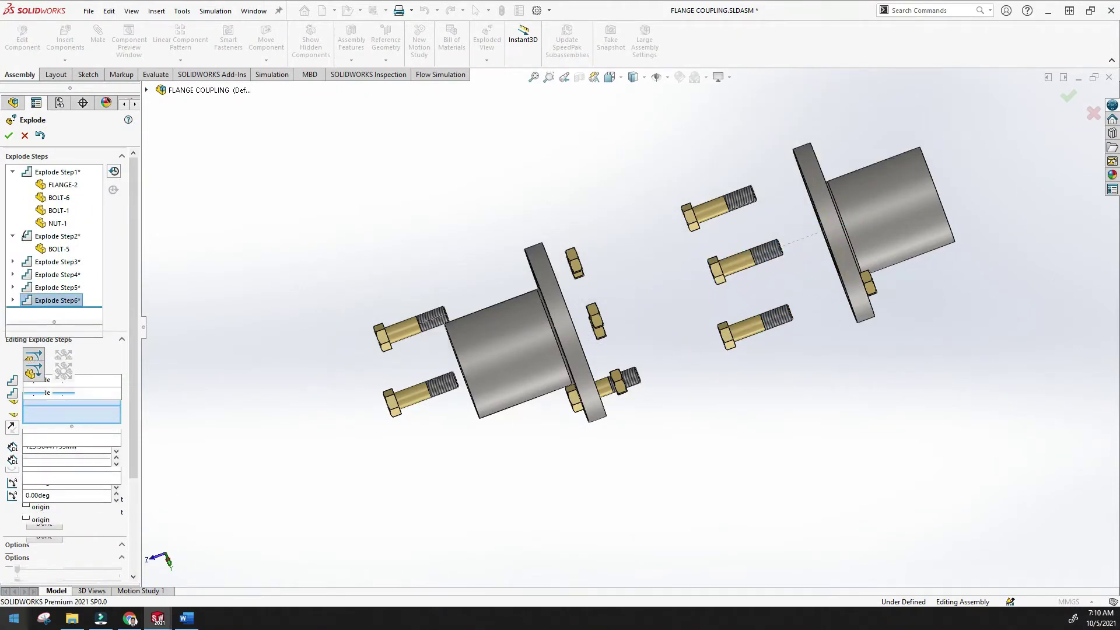
- Complete the sixth explode step, and roll the explode sequence back before Explode Step3 and forward to its end again
click(44, 536)
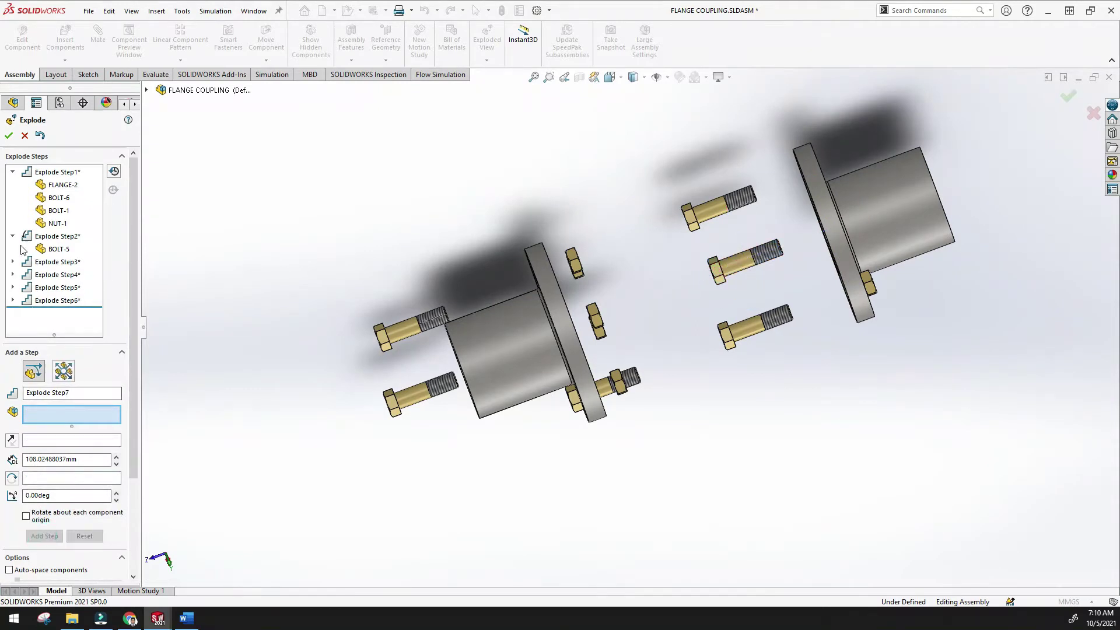
click(13, 262)
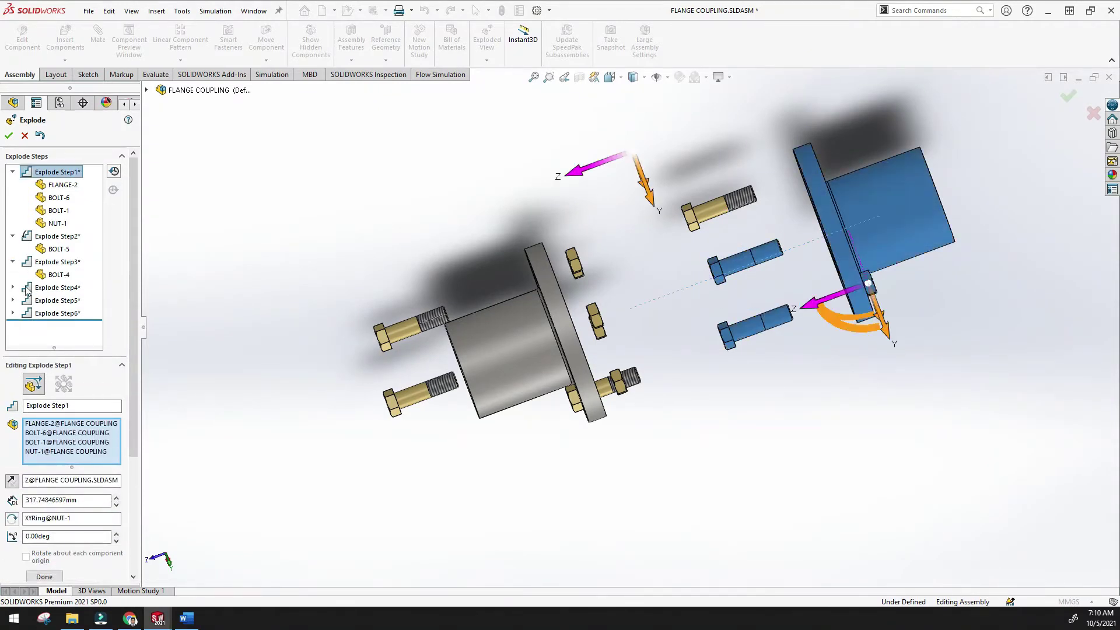
click(51, 263)
right_click(51, 266)
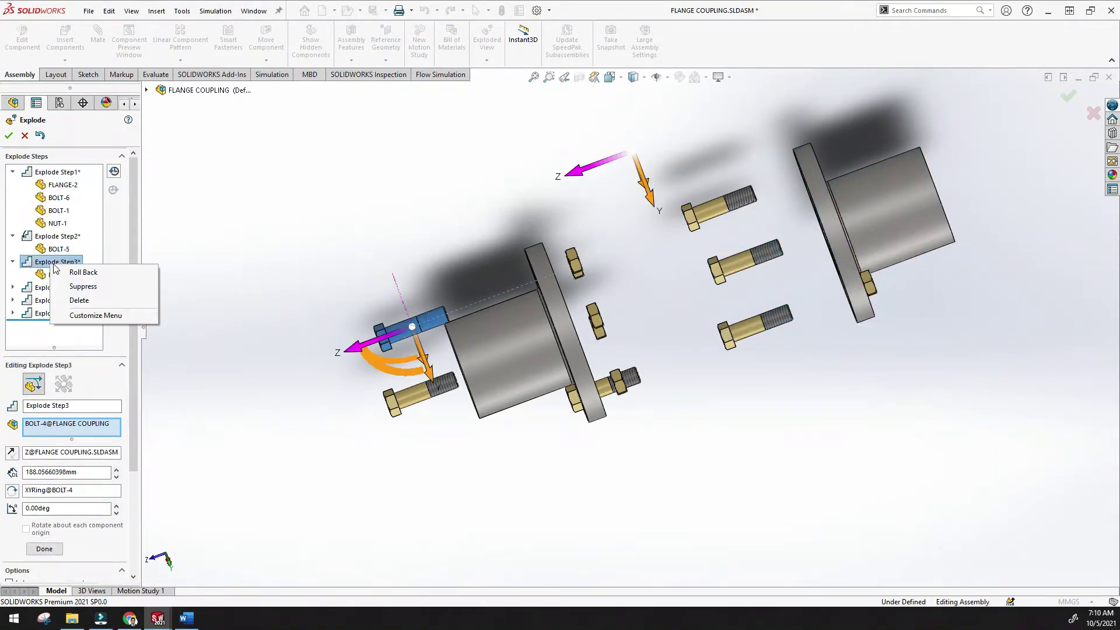
click(106, 274)
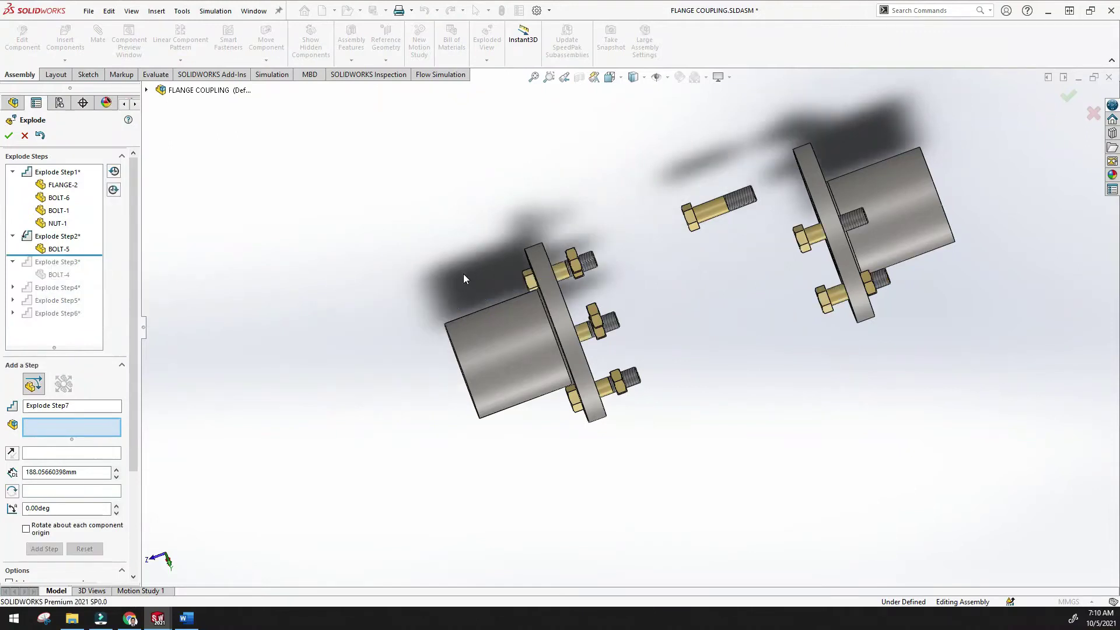
middle_drag(412, 273, 376, 281)
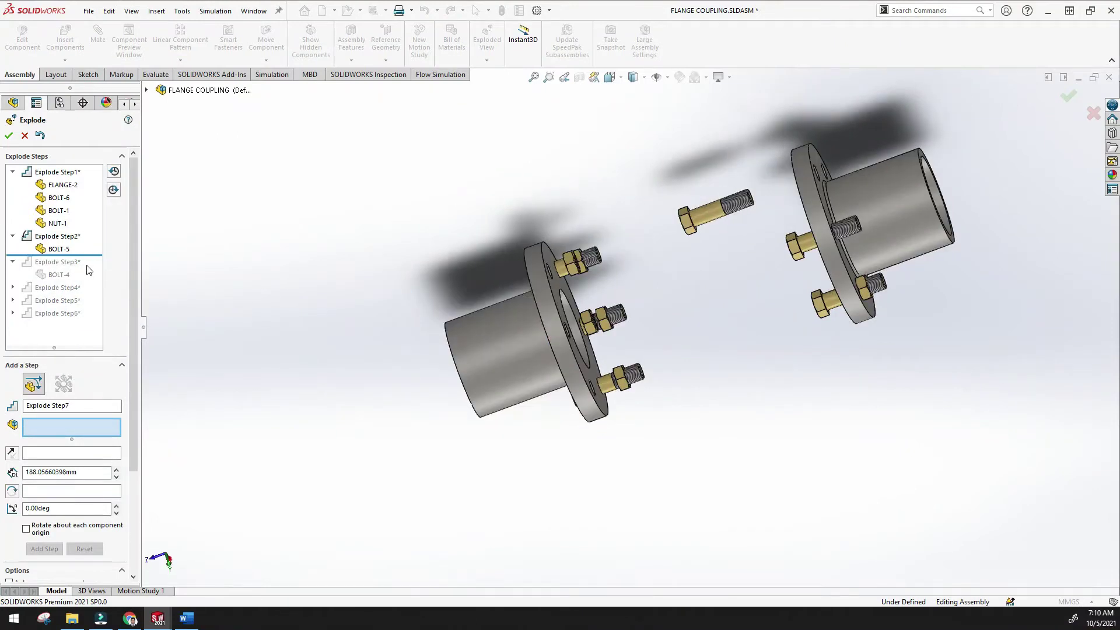
drag(91, 256, 78, 318)
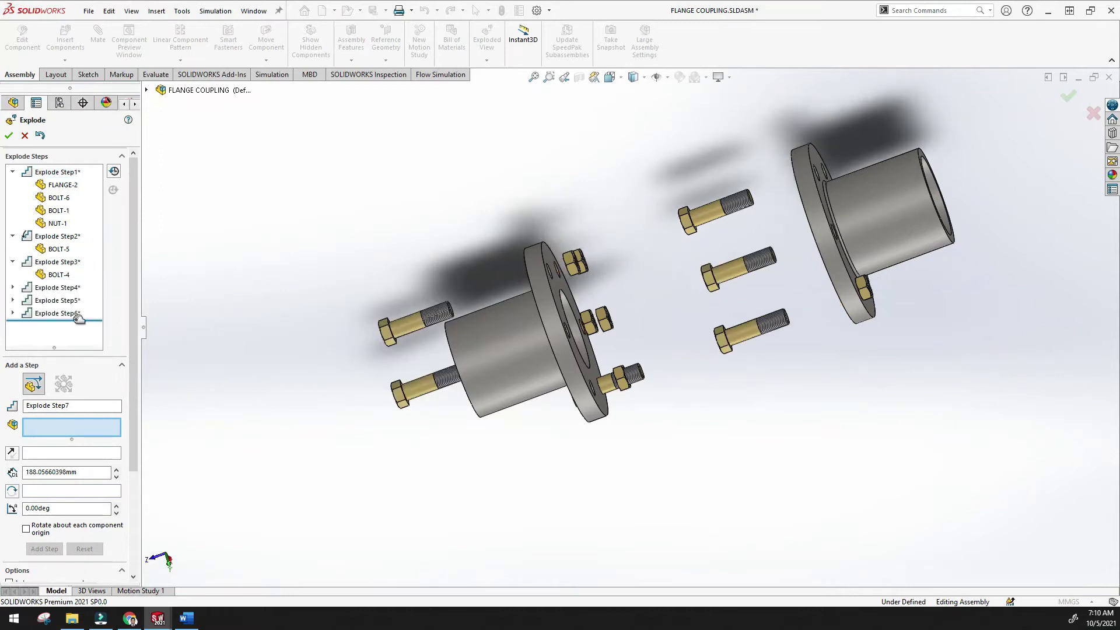
- Examine which bolts are moved by Explode Step5, Explode Step6 and Explode Step4 of the exploded view
click(12, 301)
click(46, 315)
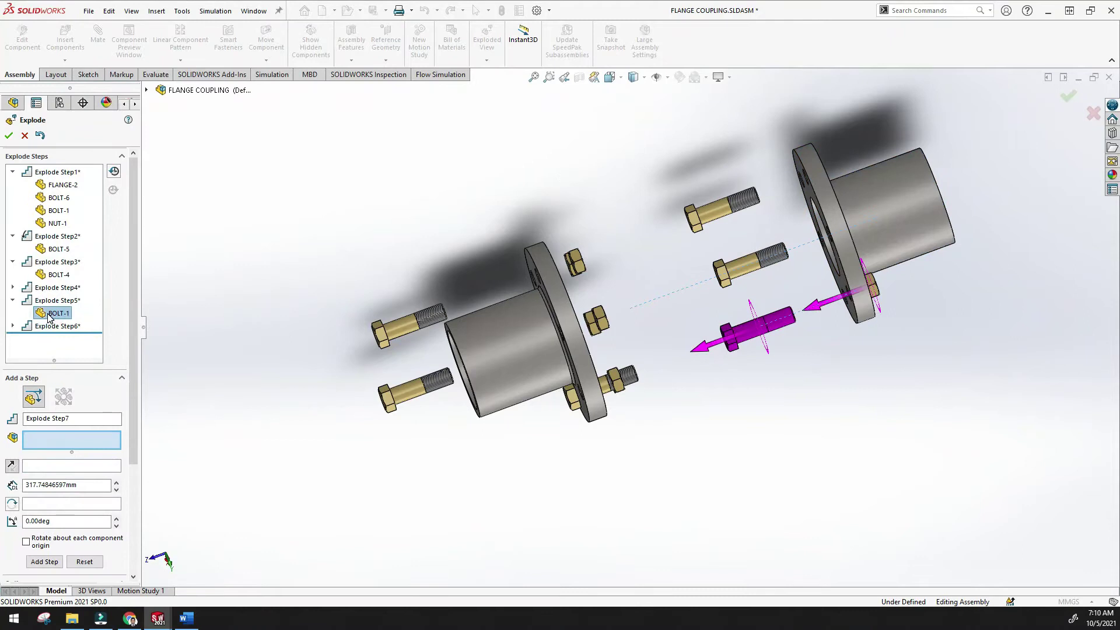
click(12, 326)
click(51, 339)
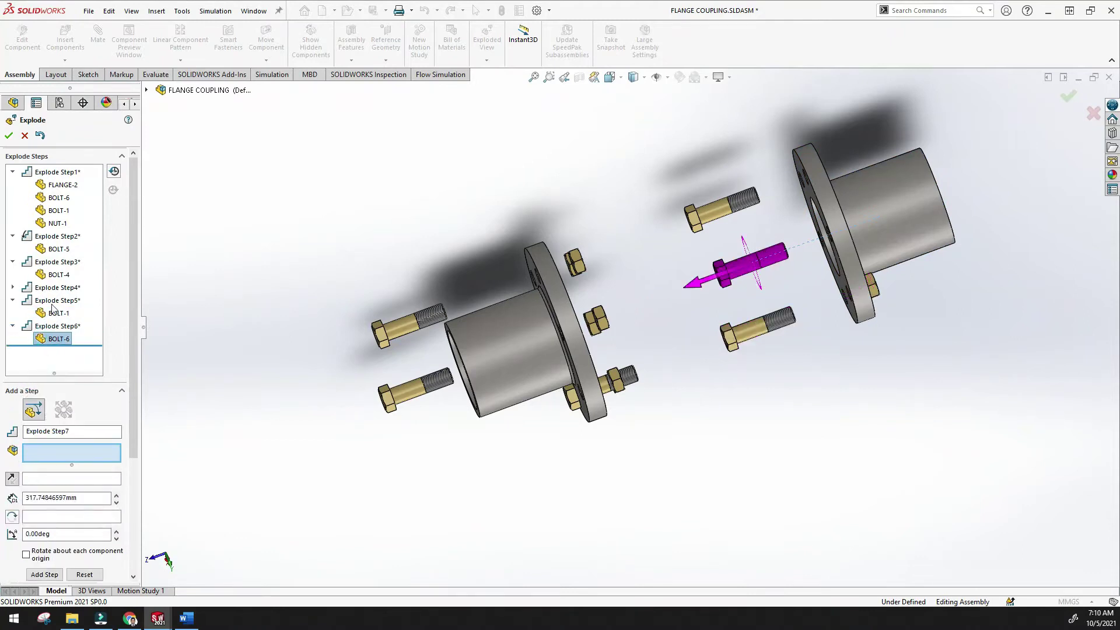
click(12, 288)
click(52, 301)
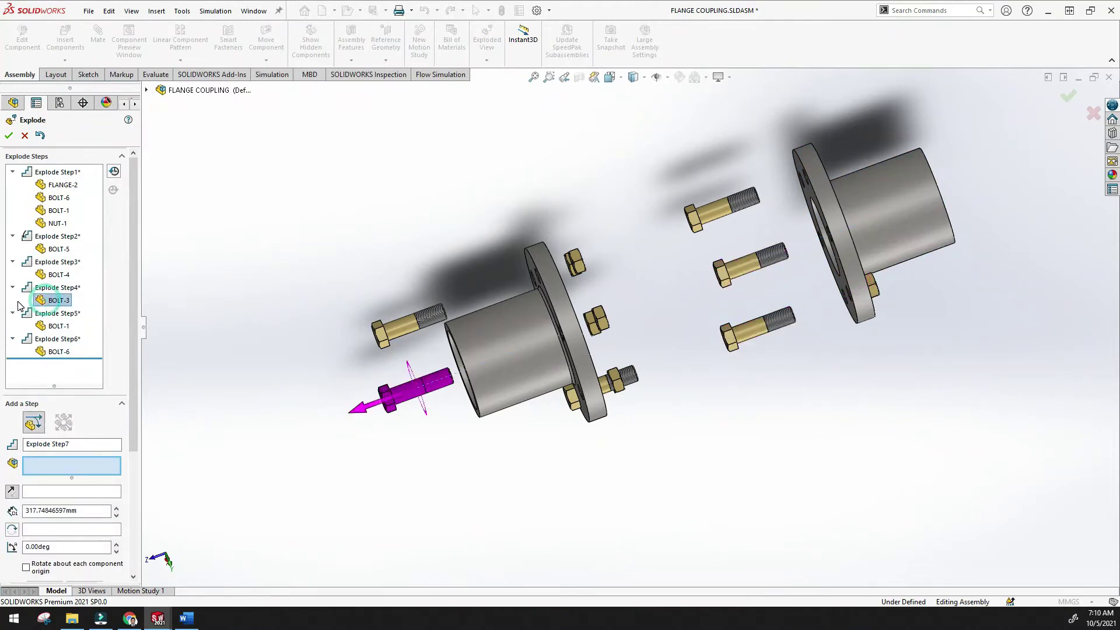
middle_drag(268, 331, 2, 332)
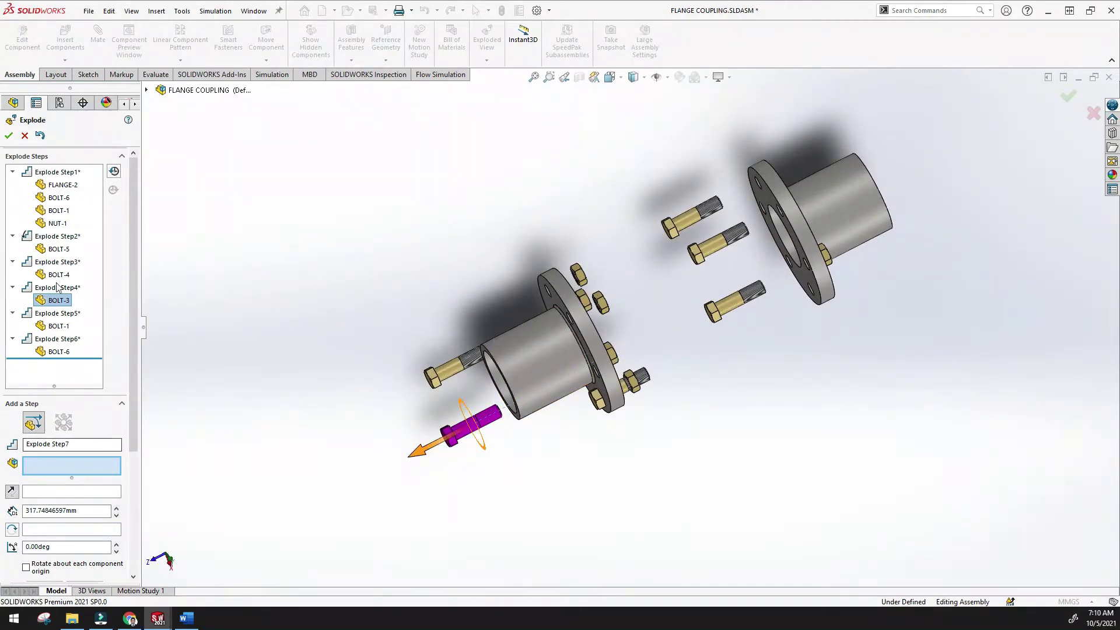
- Add an explode step moving BOLT-2 about 181 mm along Z, out of the first flange towards the second flange
click(13, 172)
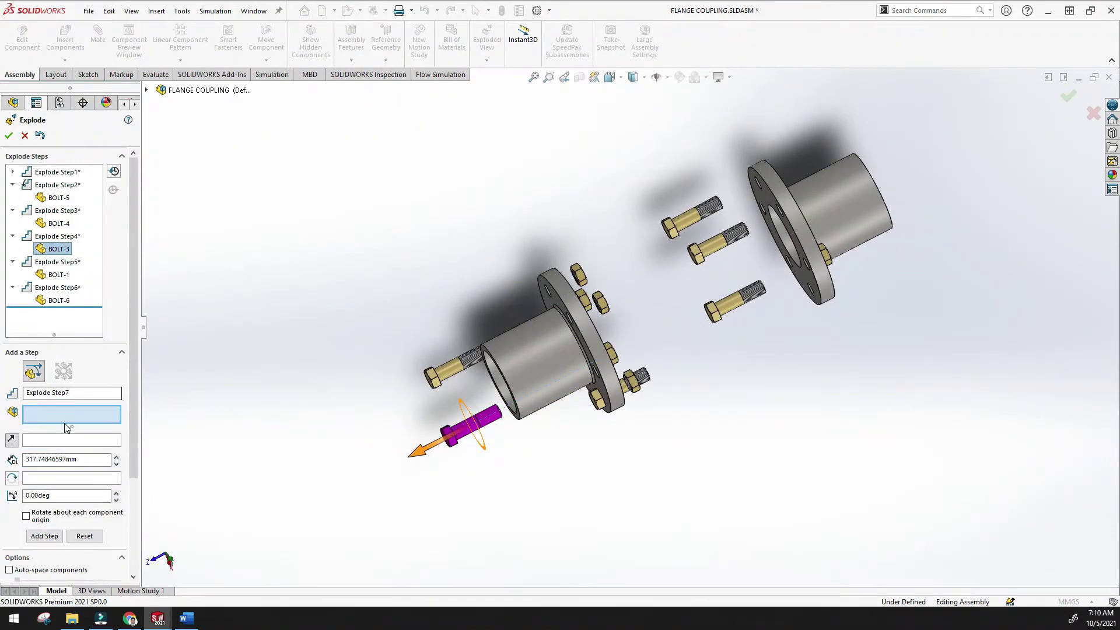
click(628, 390)
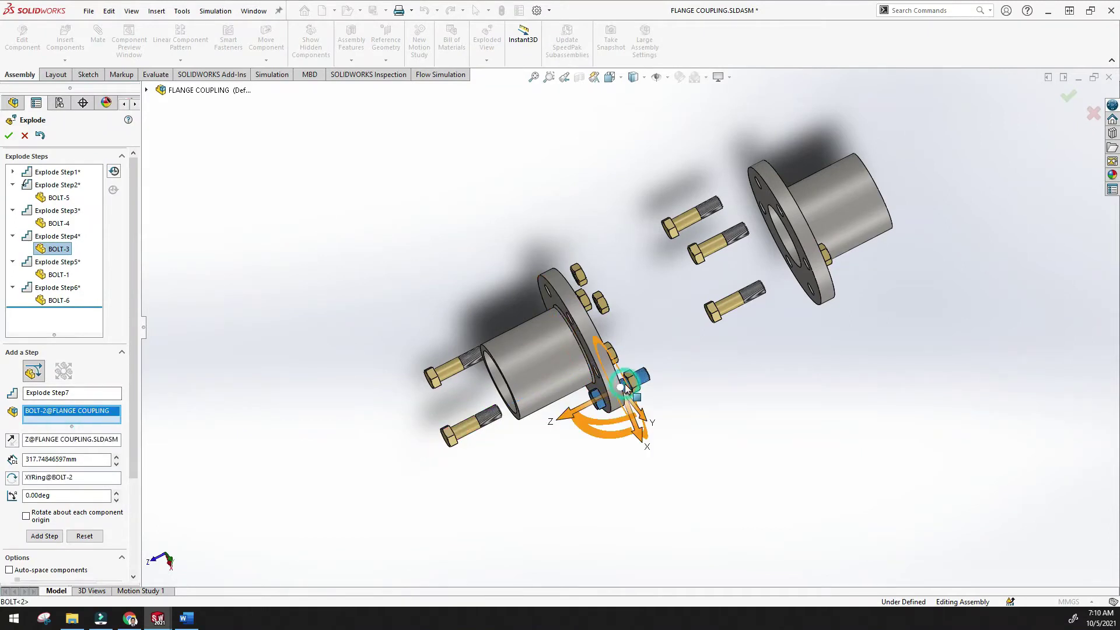
drag(576, 412, 705, 351)
middle_drag(607, 376, 590, 222)
click(42, 549)
mouse_move(280, 425)
middle_down()
mouse_move(227, 375)
mouse_move(270, 428)
middle_up()
scroll(295, 387, down, 4)
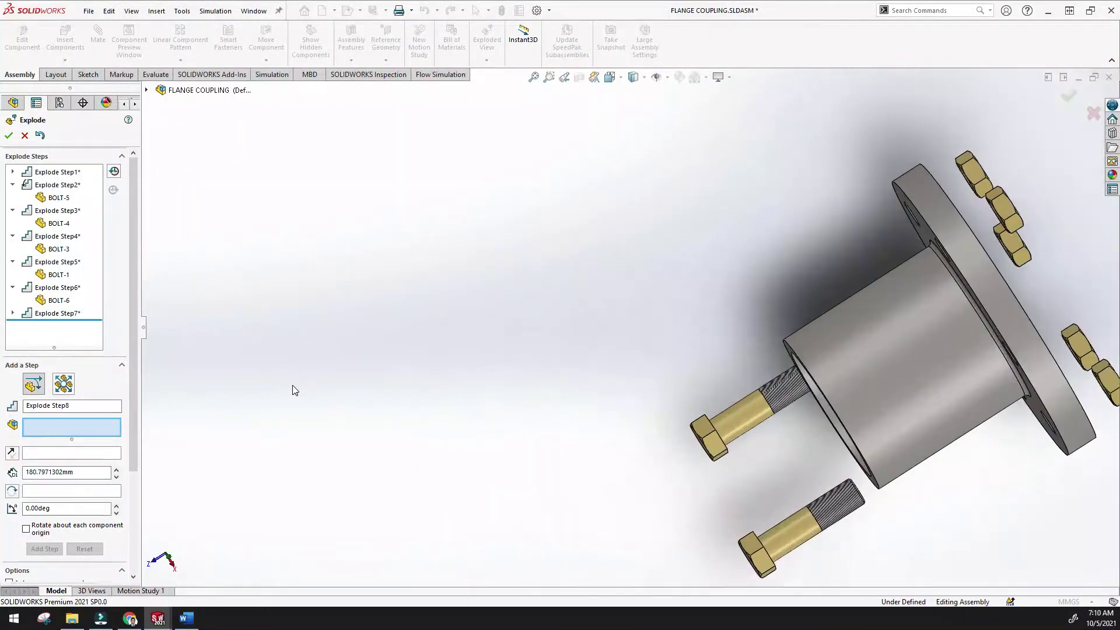
scroll(295, 390, up, 4)
scroll(333, 213, up, 4)
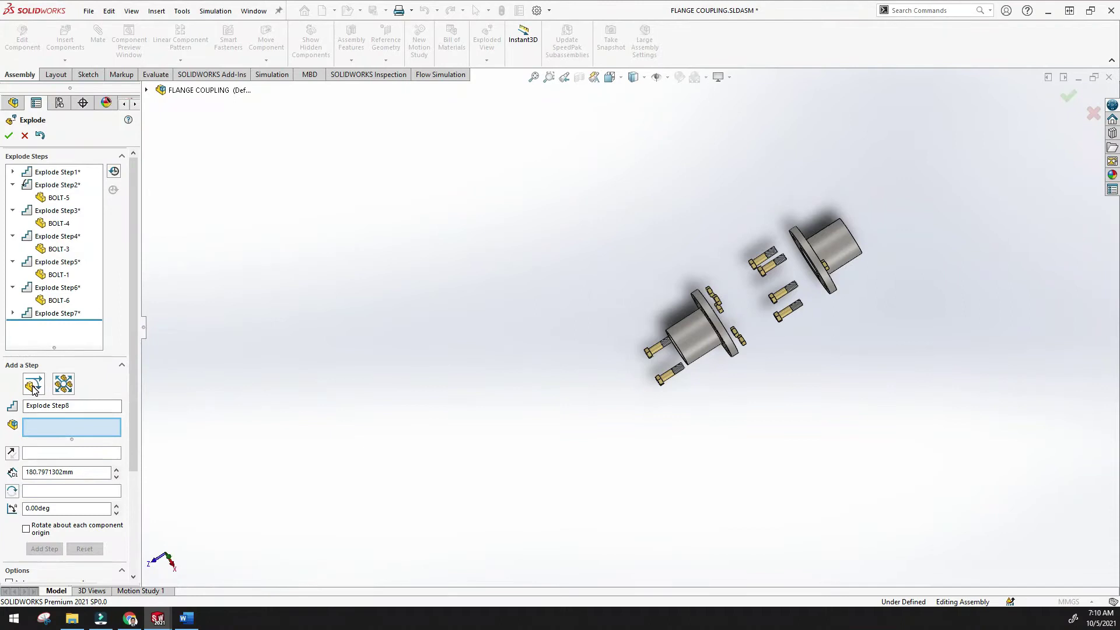
- Add a radial explode step spreading FLANGE-1 and FLANGE-2 about 181 mm apart from the centre along Z, and finish the exploded view
click(63, 385)
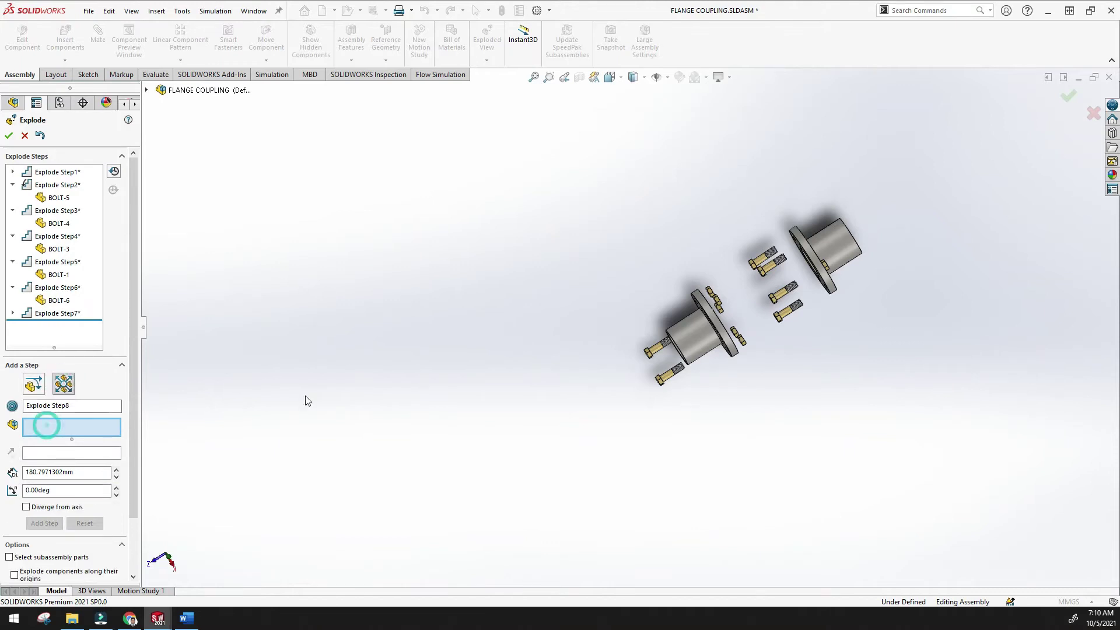
click(714, 329)
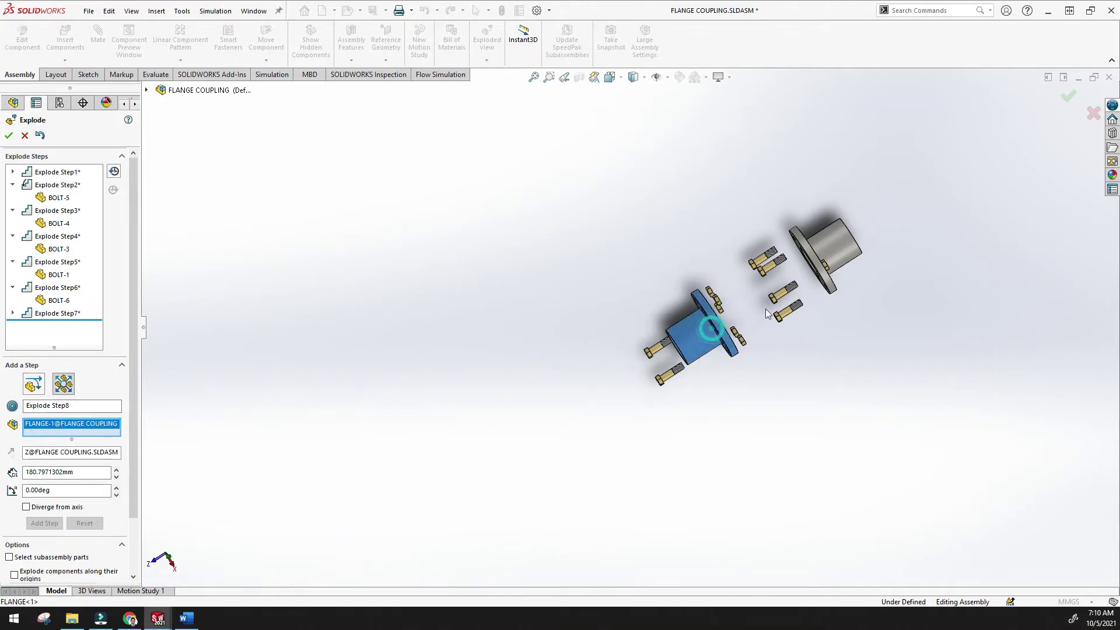
click(823, 263)
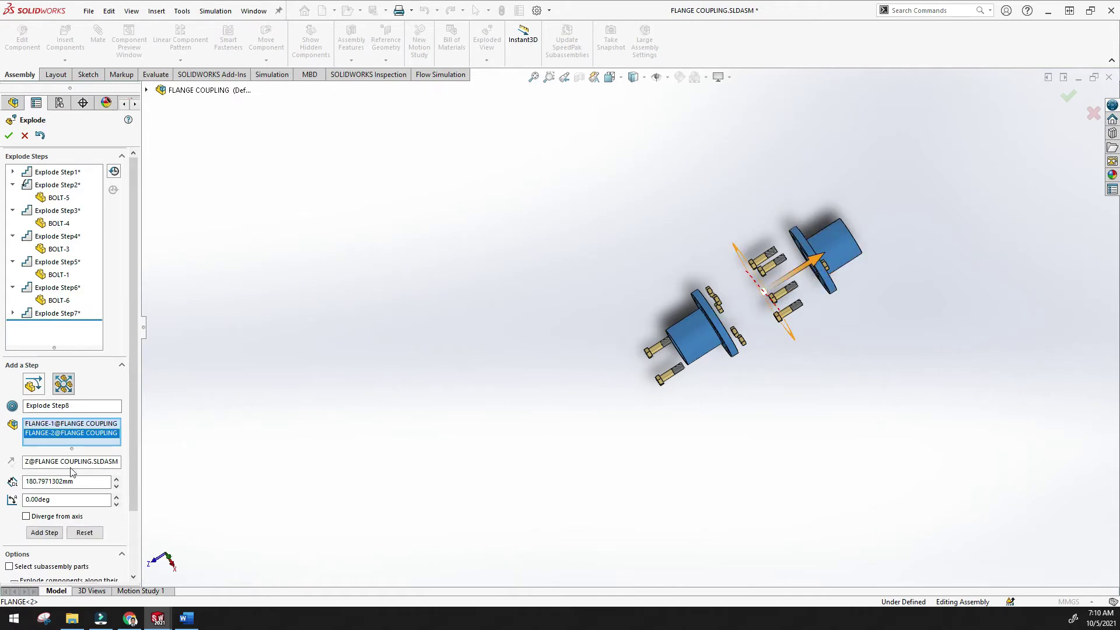
drag(132, 432, 133, 500)
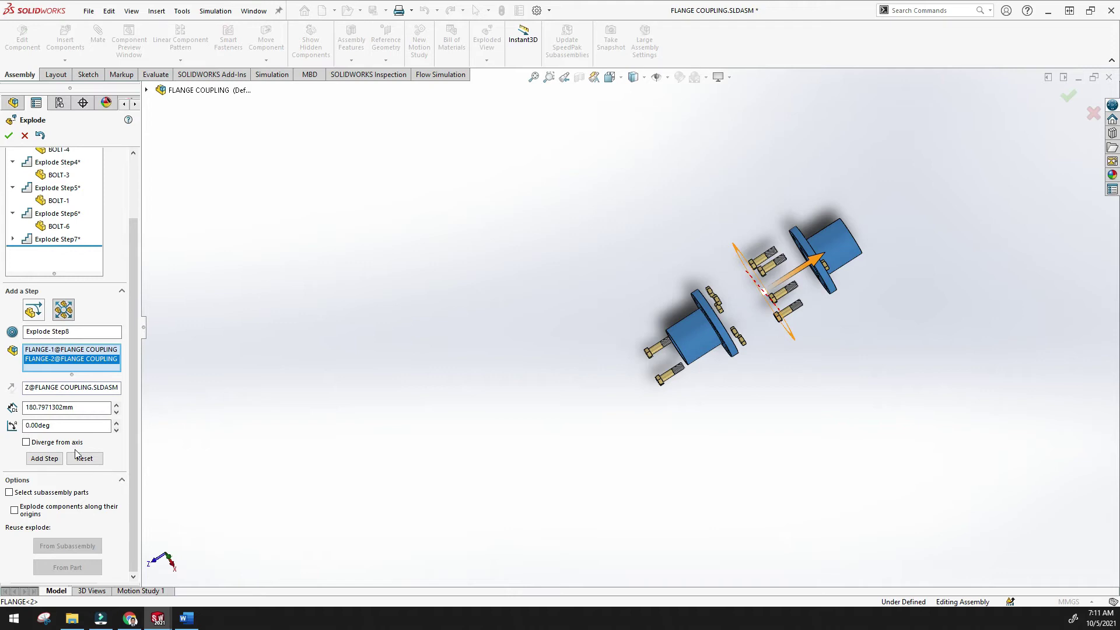
click(36, 461)
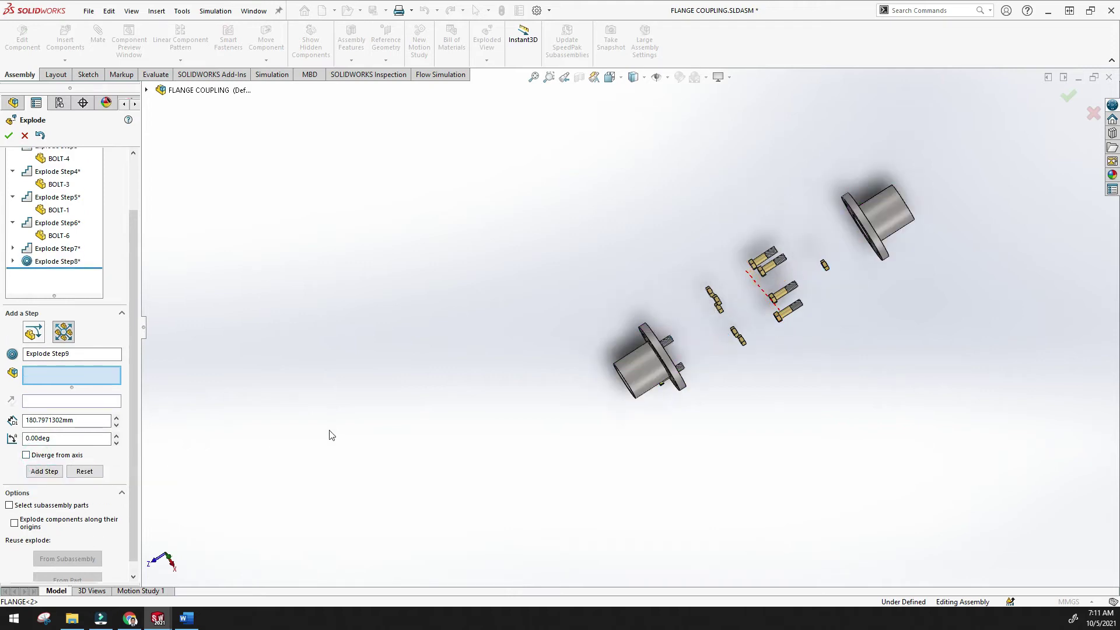
middle_drag(284, 512, 348, 405)
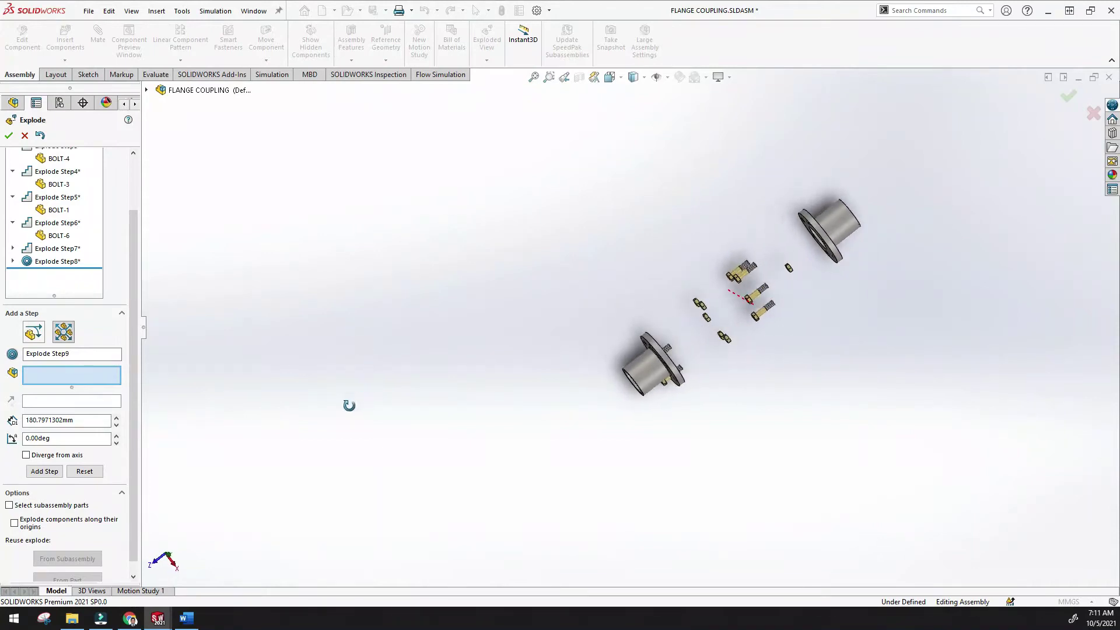
click(33, 332)
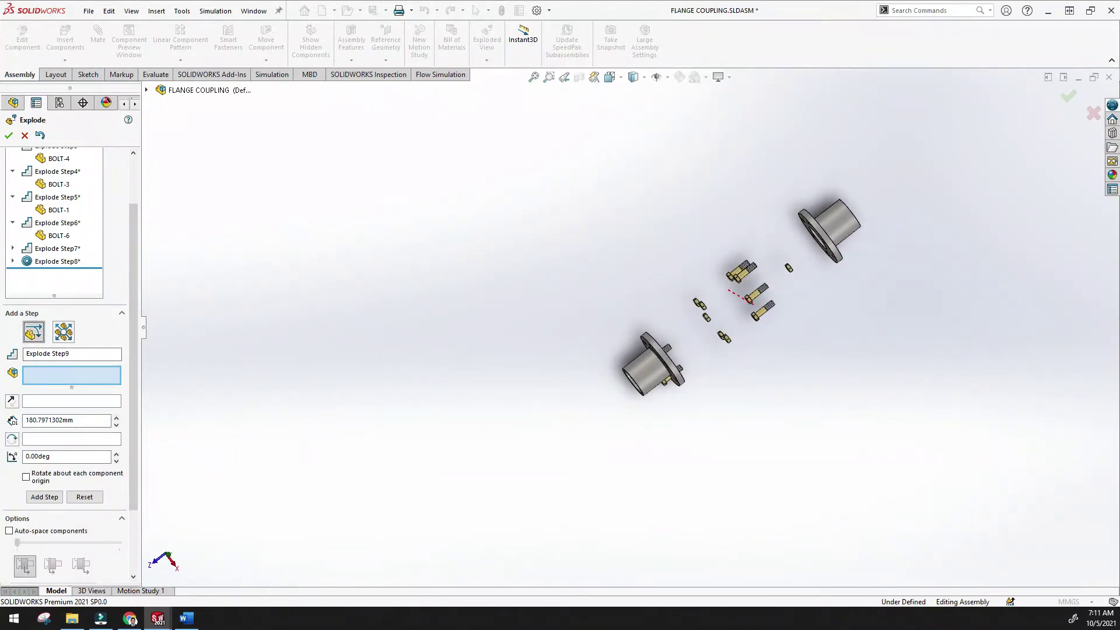
click(10, 136)
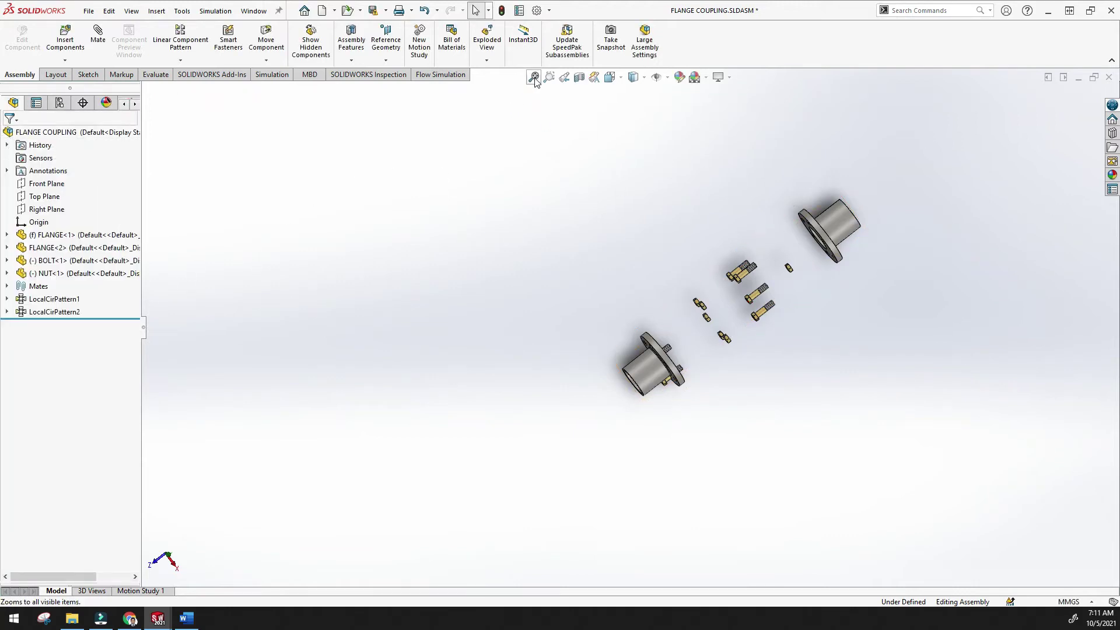
- Collapse Exploded View3 of the default configuration back to the assembled coupling and fit it in the view
click(533, 79)
middle_drag(565, 208, 313, 323)
scroll(349, 351, down, 5)
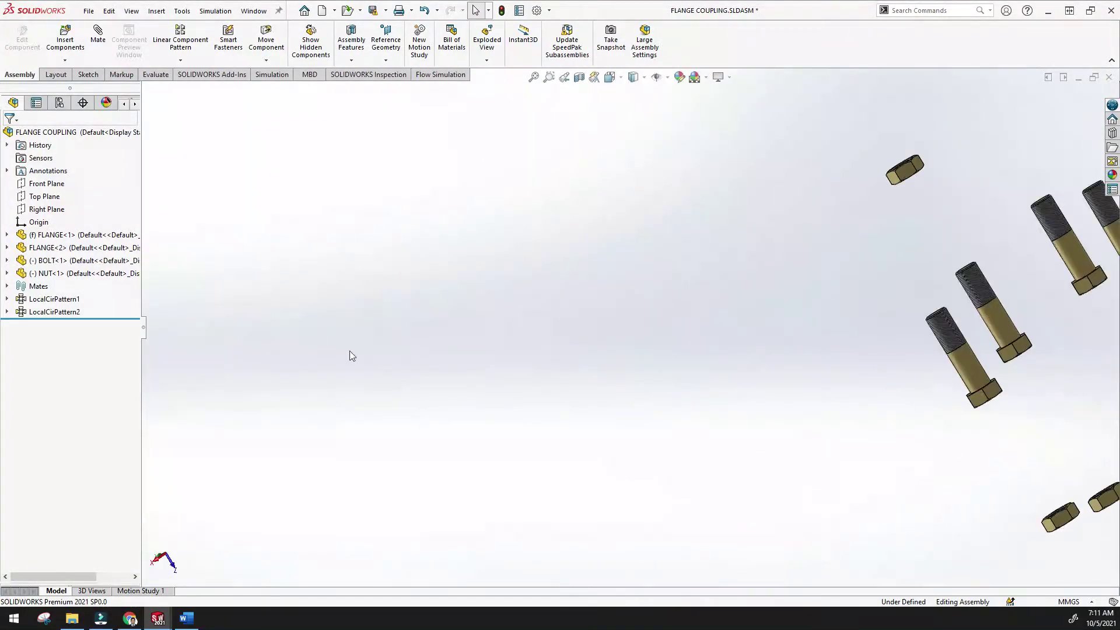
scroll(570, 345, up, 5)
middle_drag(570, 345, 566, 263)
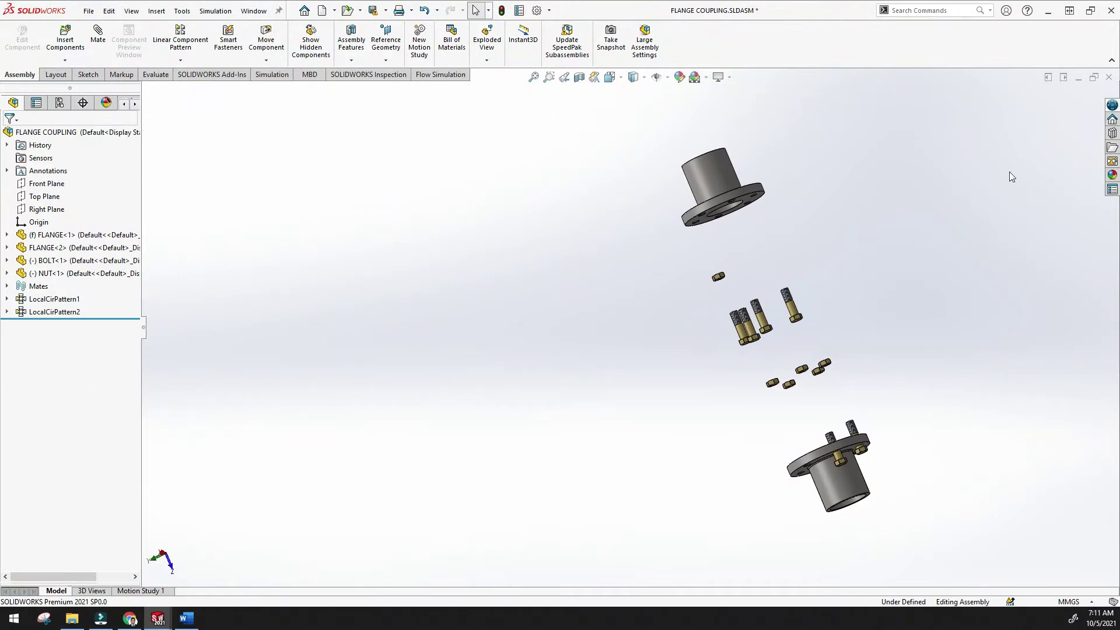
click(59, 103)
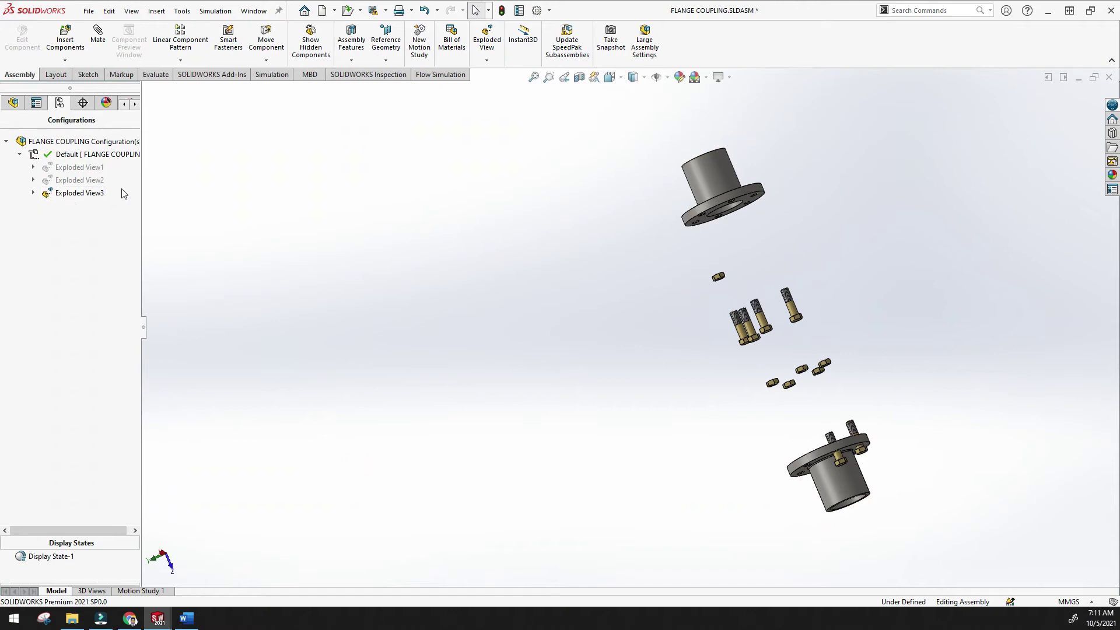
right_click(69, 199)
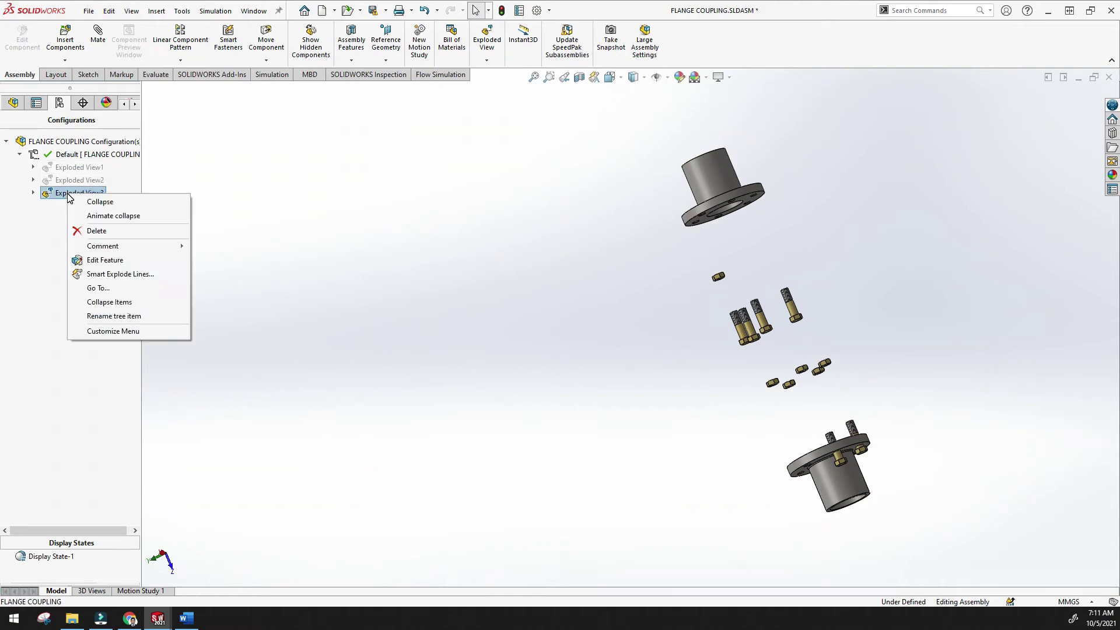
click(113, 206)
click(533, 79)
middle_drag(458, 215, 277, 217)
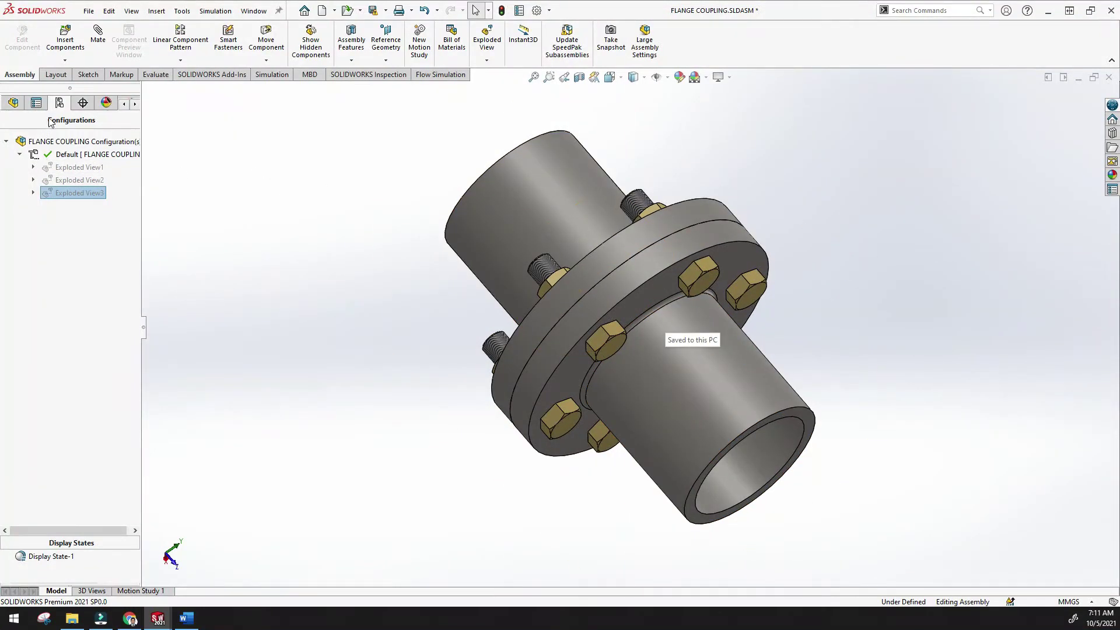
- Explode the assembly with Exploded View2 to check its components, and collapse it again
right_click(60, 185)
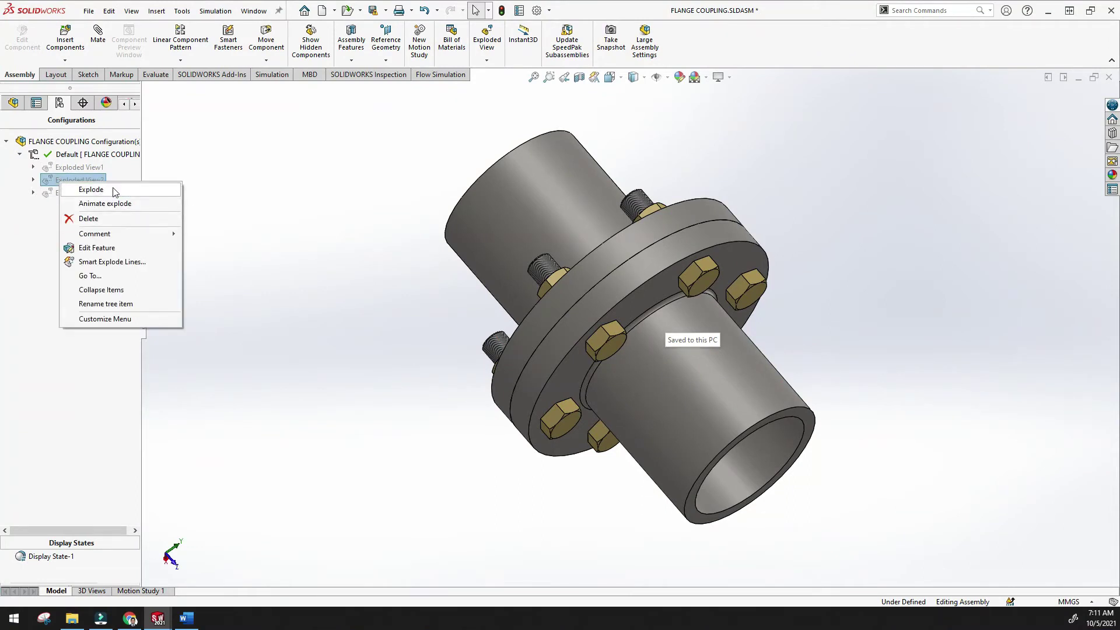
click(392, 185)
right_click(73, 183)
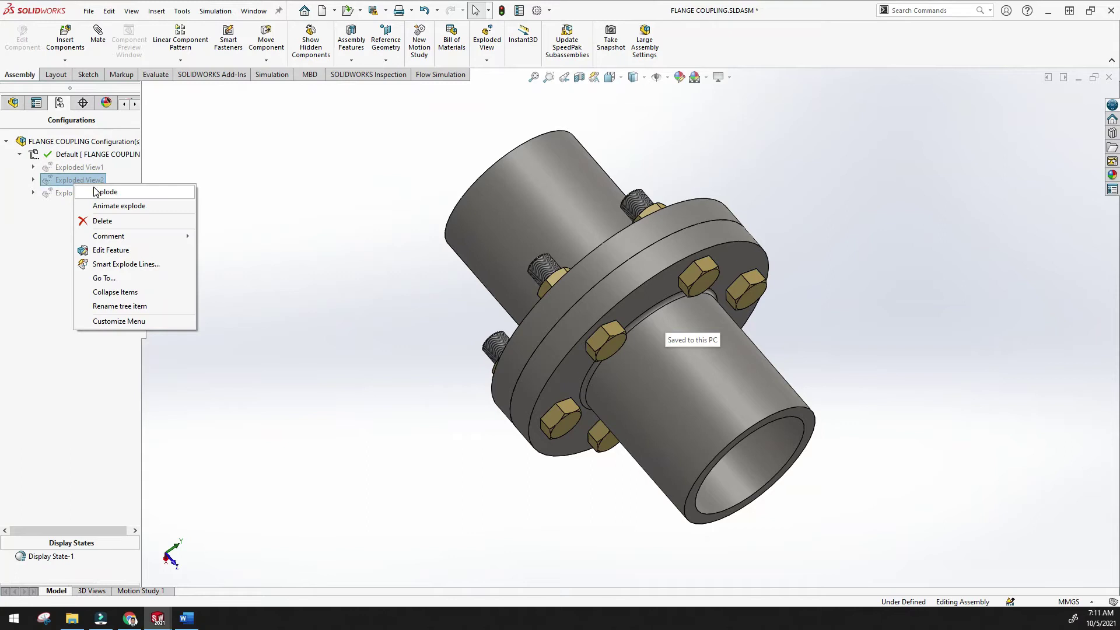
click(97, 196)
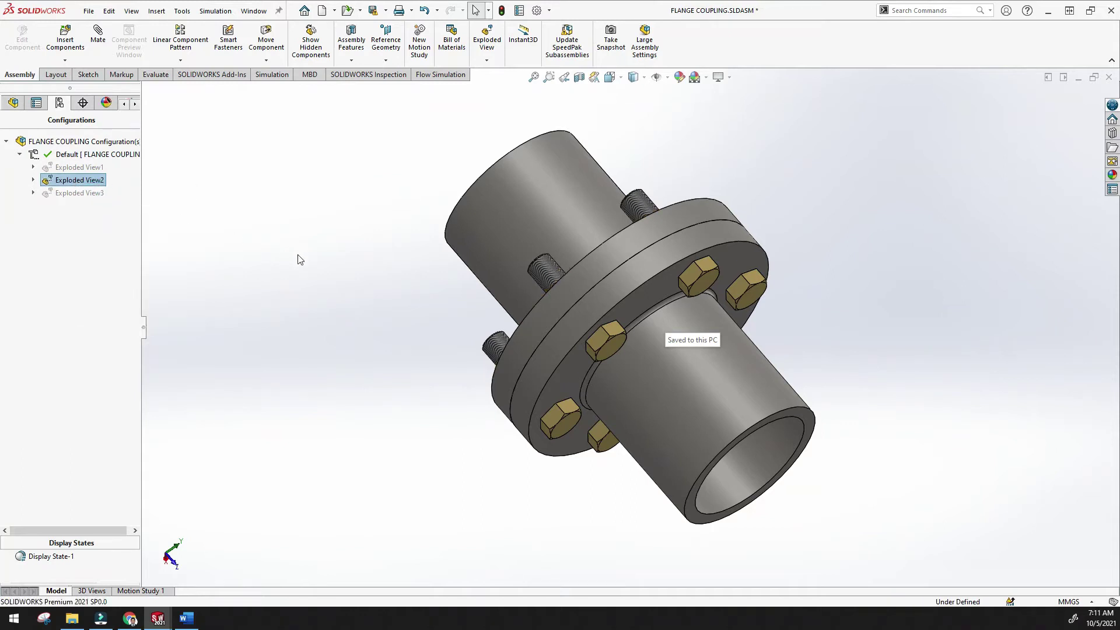
right_click(70, 179)
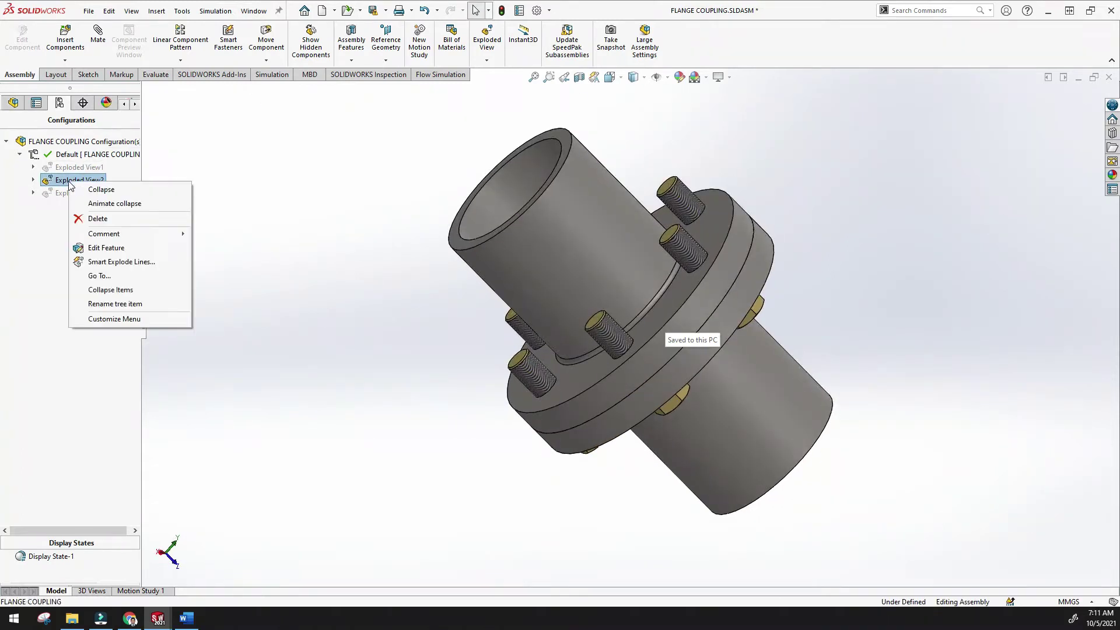
click(85, 192)
- Show the assembly in Exploded View1 to check the bolts pulled out of the flanges, and collapse it again
right_click(79, 169)
click(97, 176)
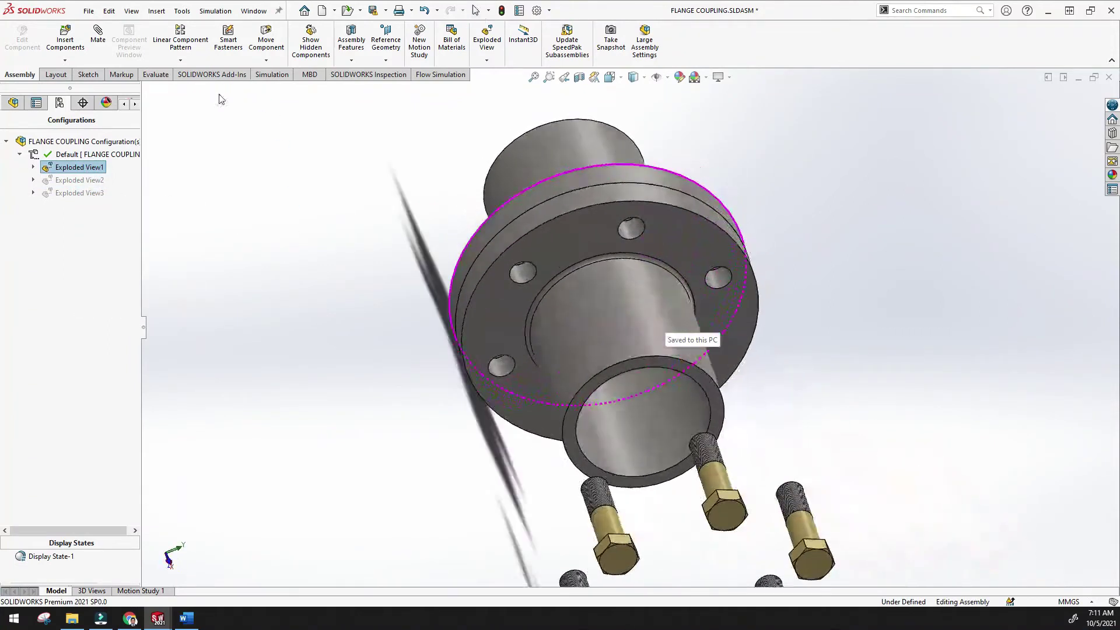
right_click(68, 169)
click(93, 173)
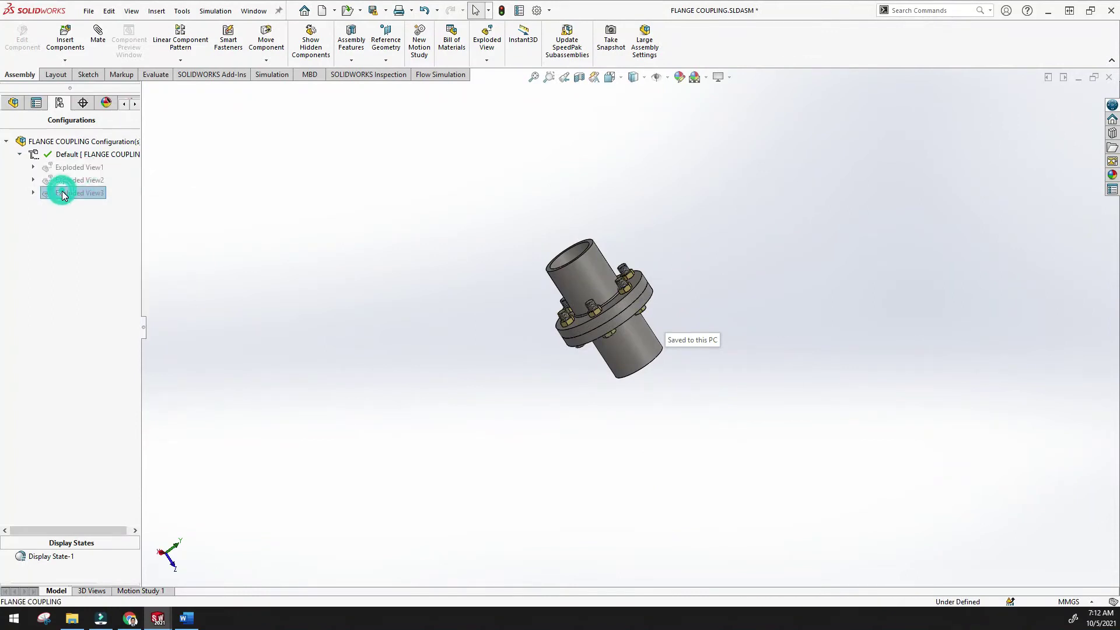
- Explode the assembly with Exploded View3 and examine the components moved in Explode Step1 through Explode Step8
right_click(63, 192)
click(93, 200)
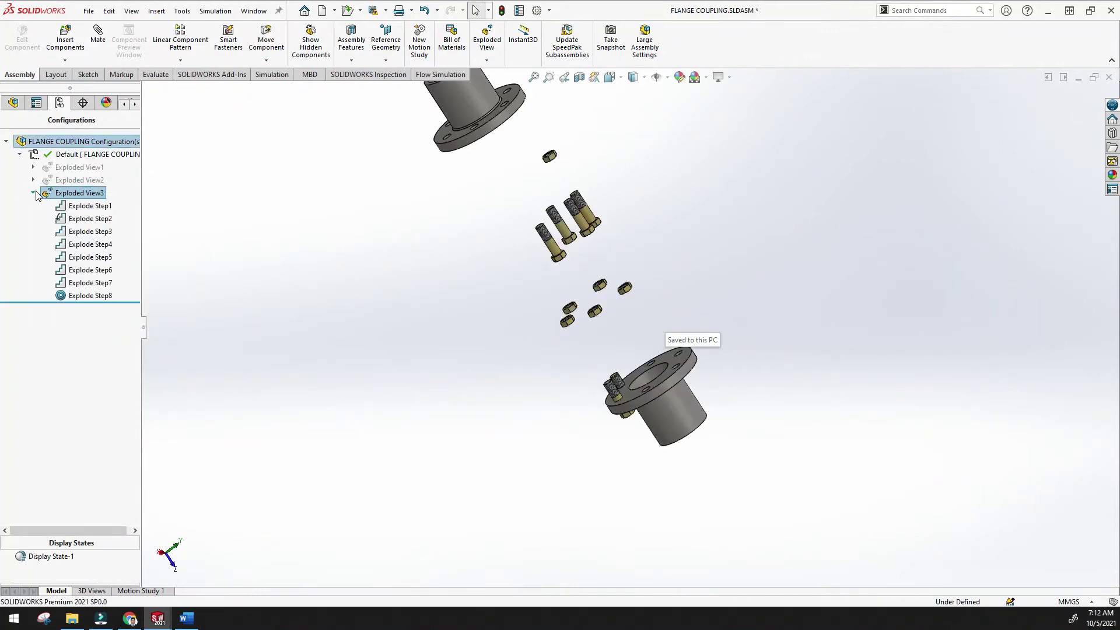
click(85, 207)
click(88, 218)
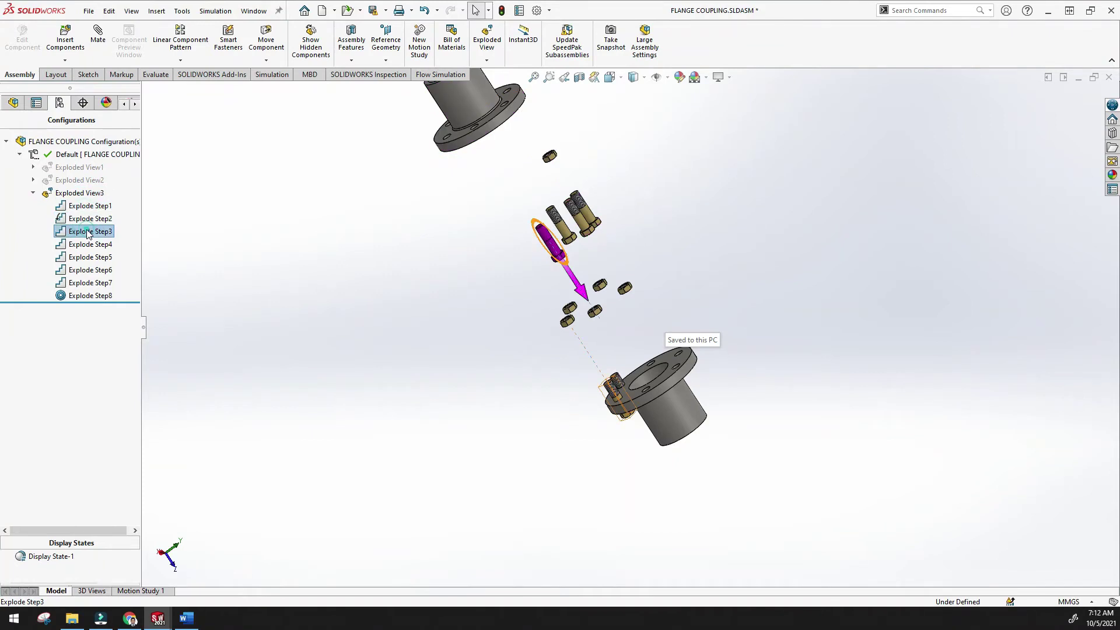
click(89, 231)
click(90, 243)
click(91, 256)
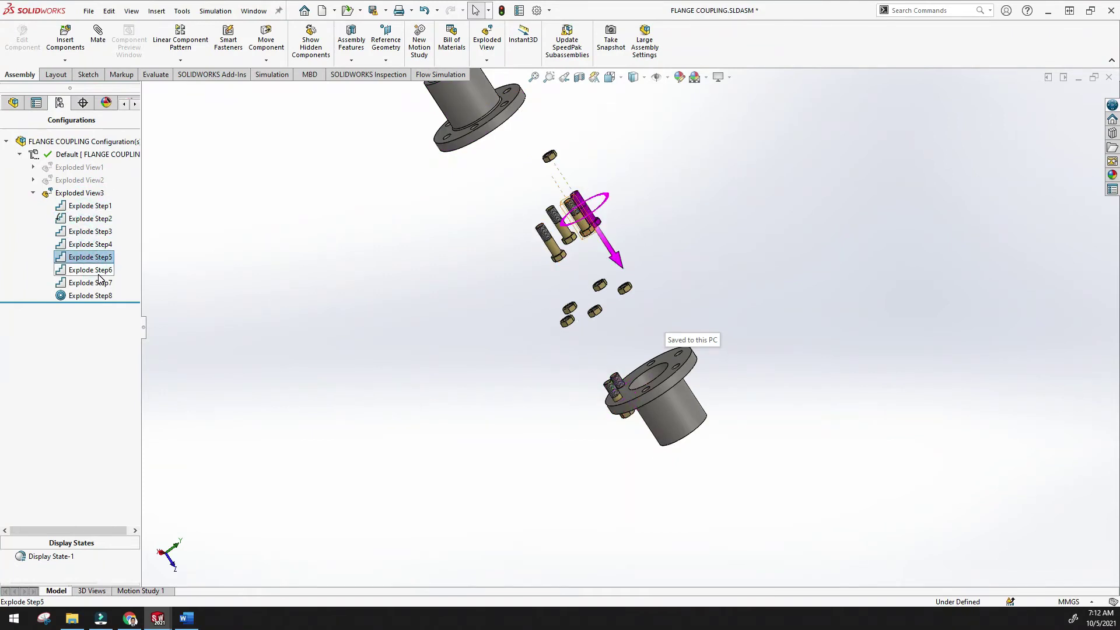
click(93, 269)
click(94, 283)
click(95, 298)
click(97, 284)
click(97, 270)
click(97, 257)
click(97, 242)
click(94, 231)
click(92, 218)
click(90, 206)
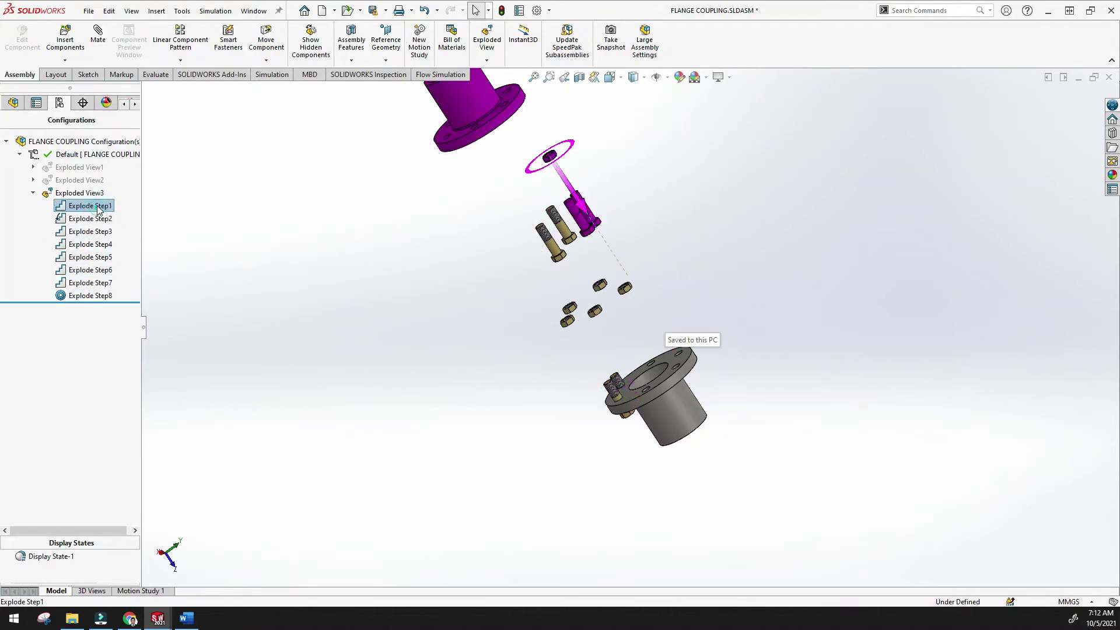
click(32, 193)
- Try to collapse Exploded View3, and inspect the whole exploded coupling from a slightly rotated angle
right_click(90, 194)
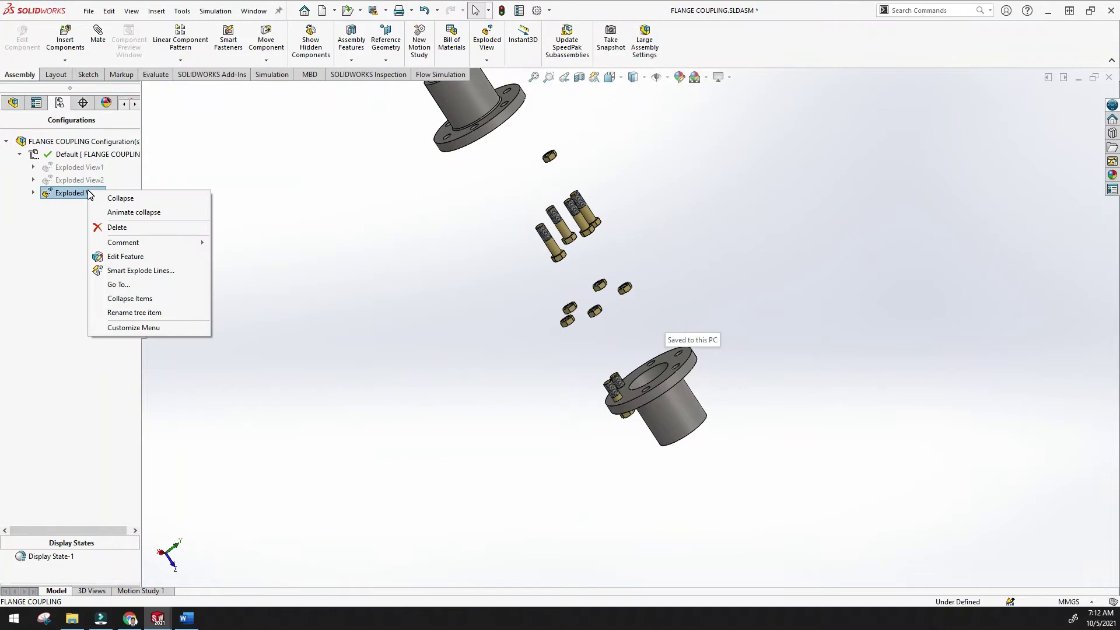
click(116, 197)
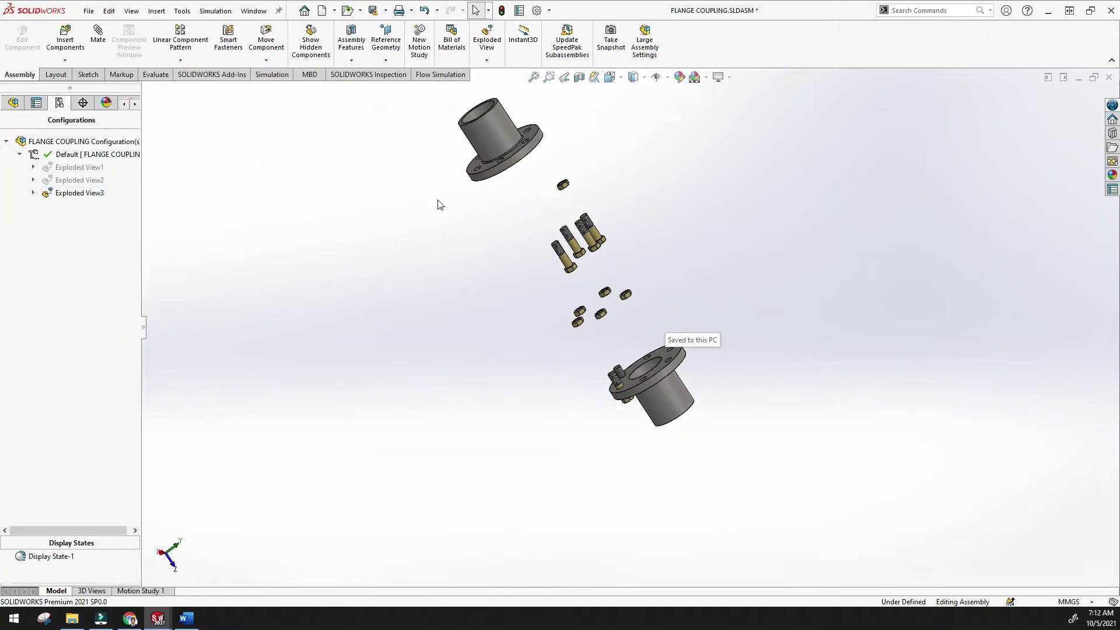
click(534, 77)
middle_drag(439, 189, 488, 151)
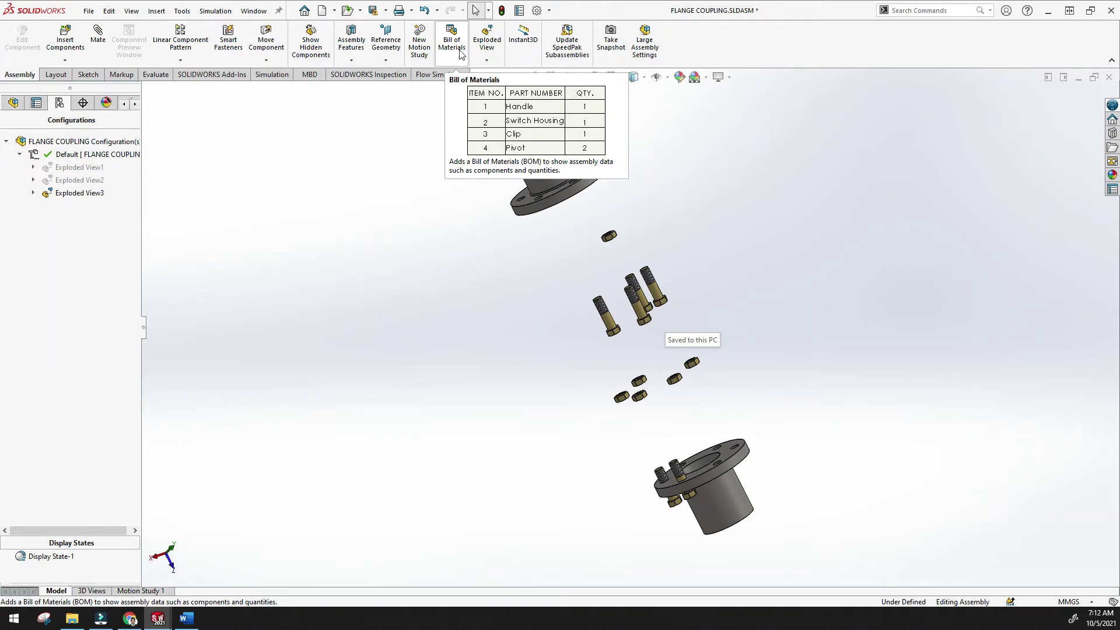
- Start a bill of materials for the flange coupling with the bom-standard table template
click(456, 54)
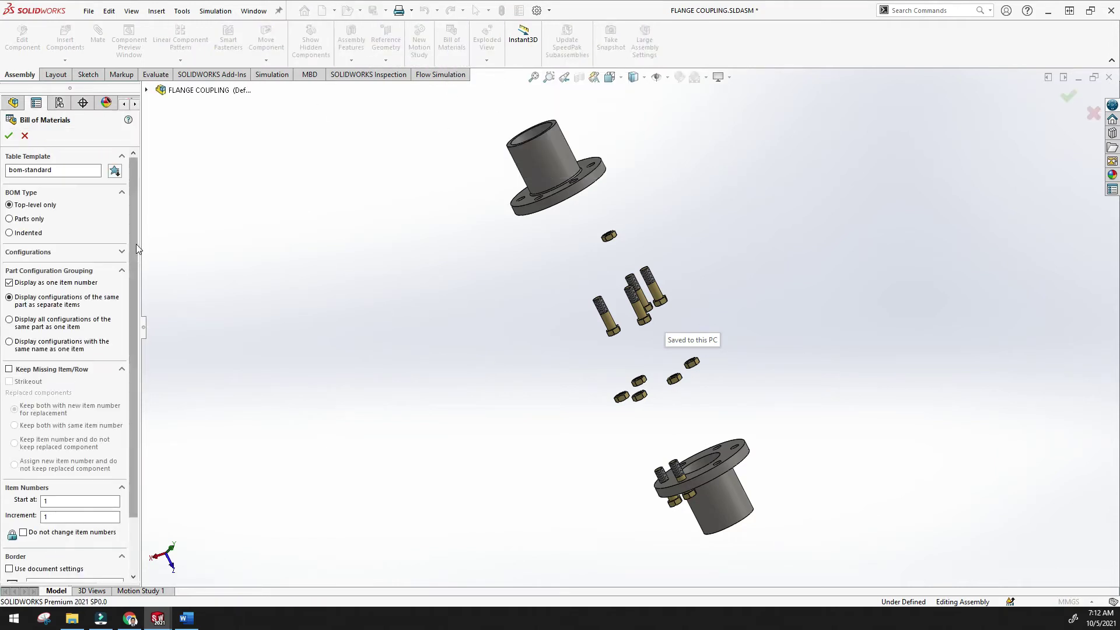
drag(138, 255, 138, 248)
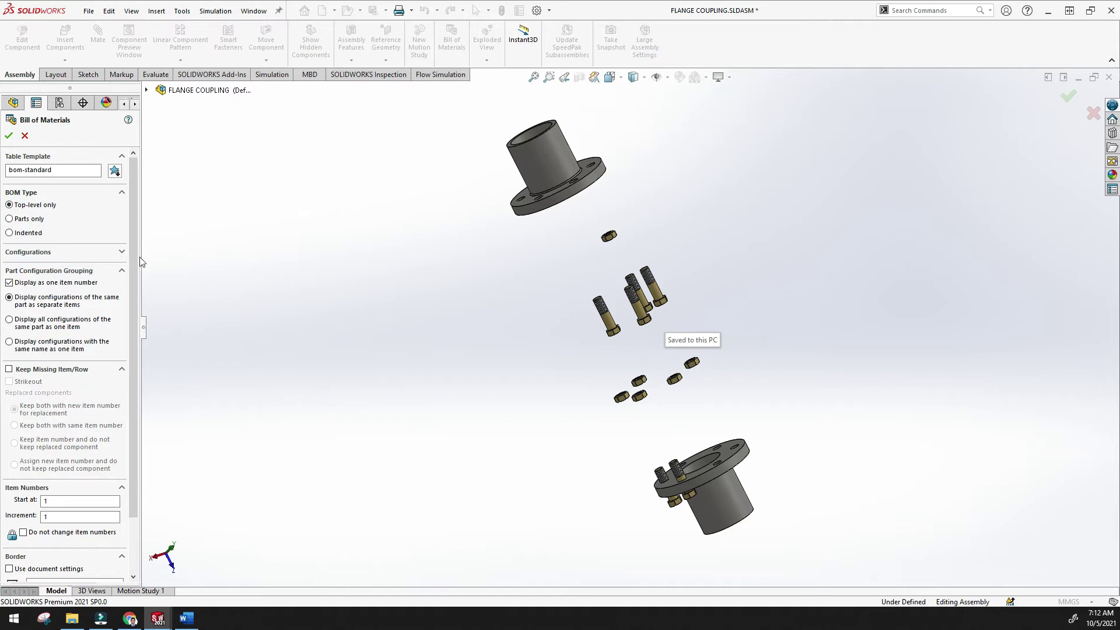
drag(136, 260, 128, 184)
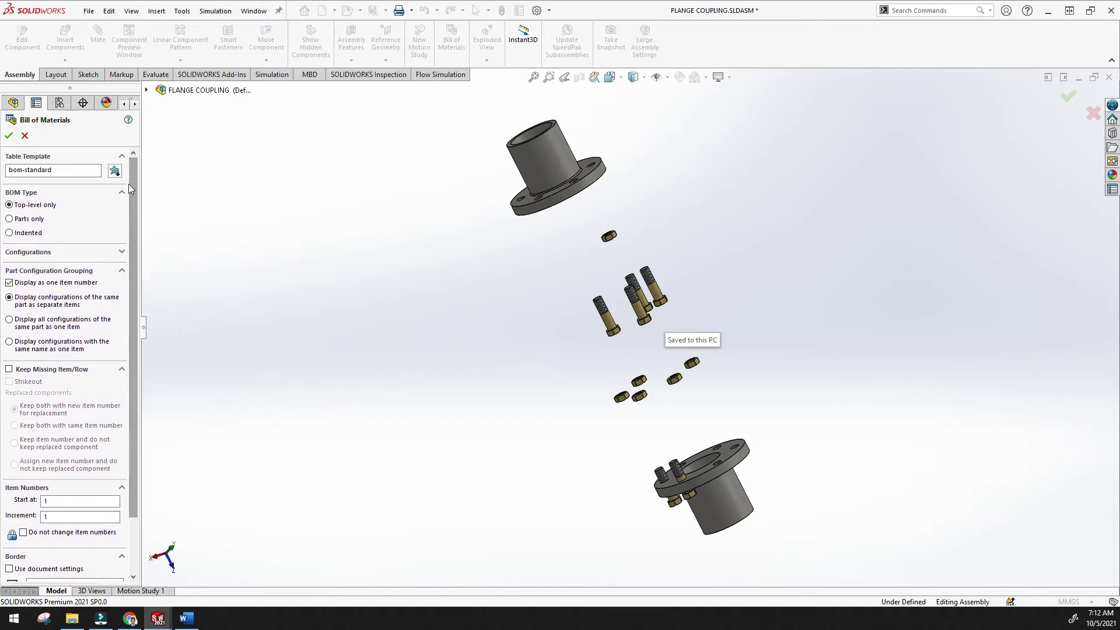
click(114, 170)
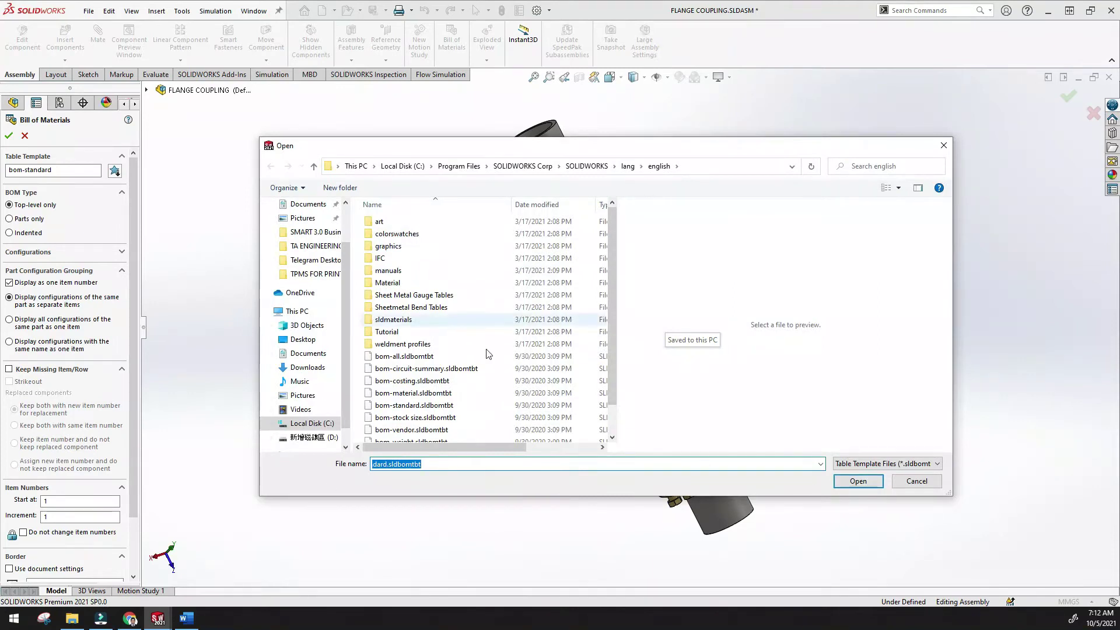
scroll(405, 282, down, 1)
scroll(480, 350, up, 1)
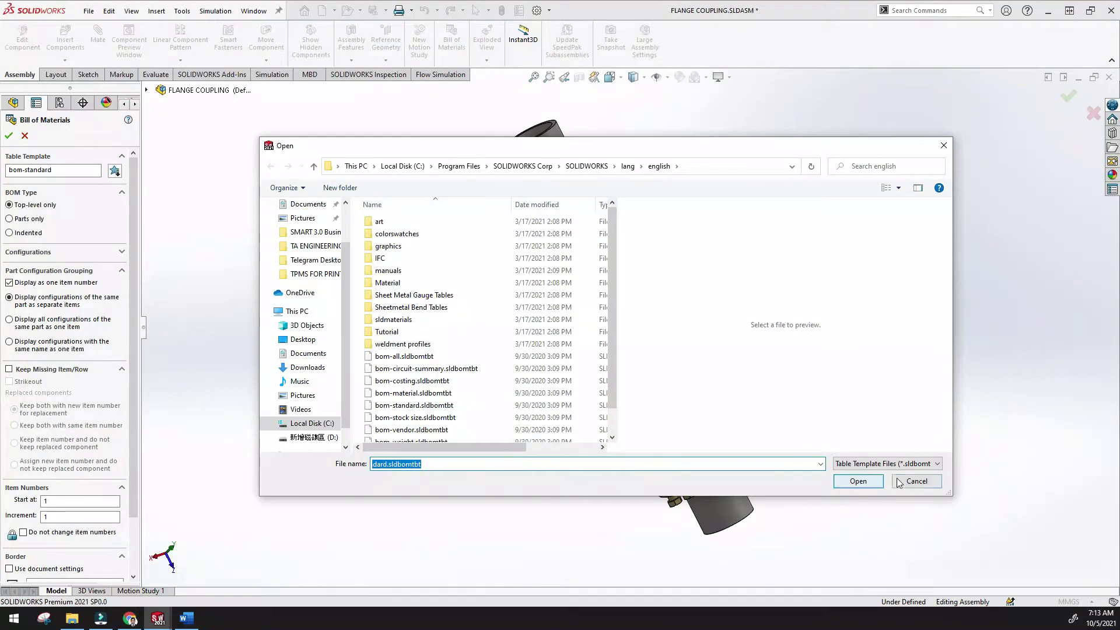
click(859, 481)
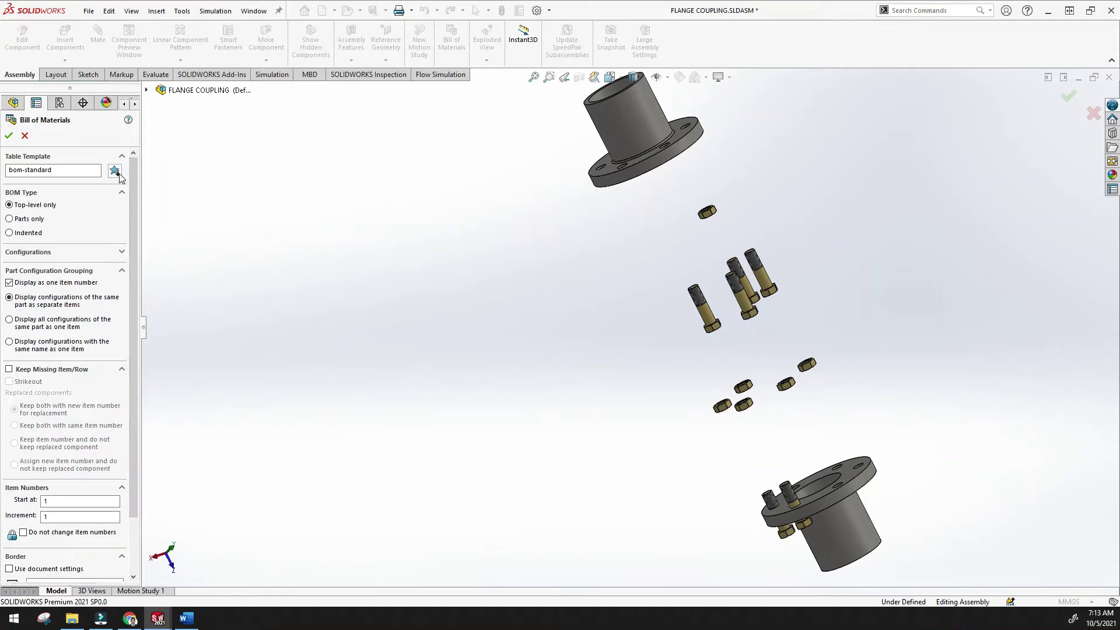
- Check the configurations included in the bill of materials, try the Indented BOM type and set it back to Top-level only
click(122, 252)
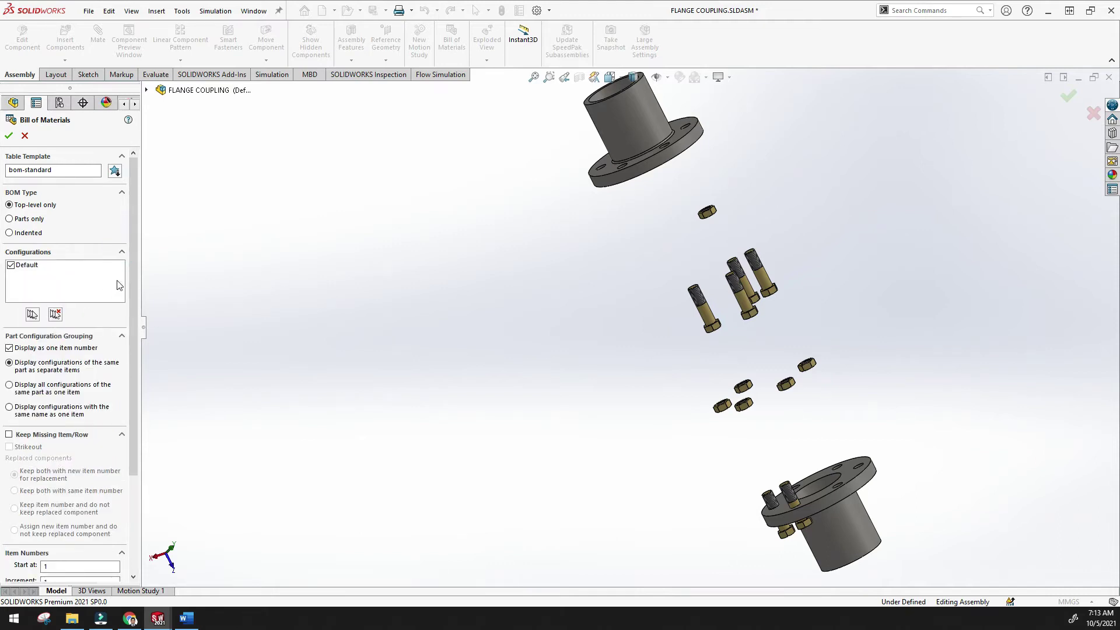
click(122, 252)
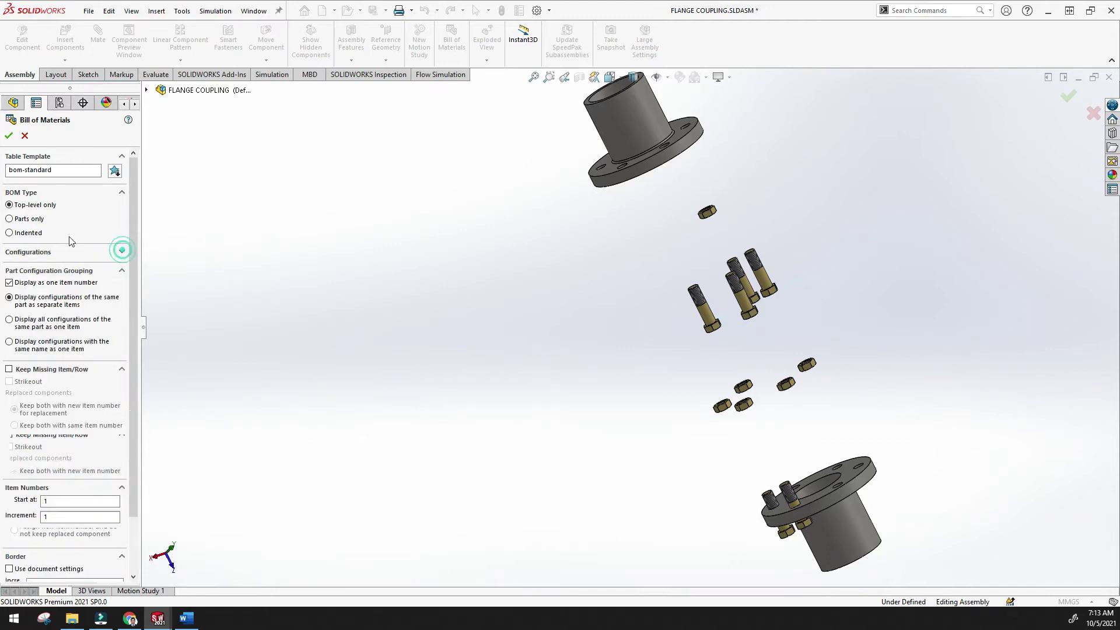
click(9, 234)
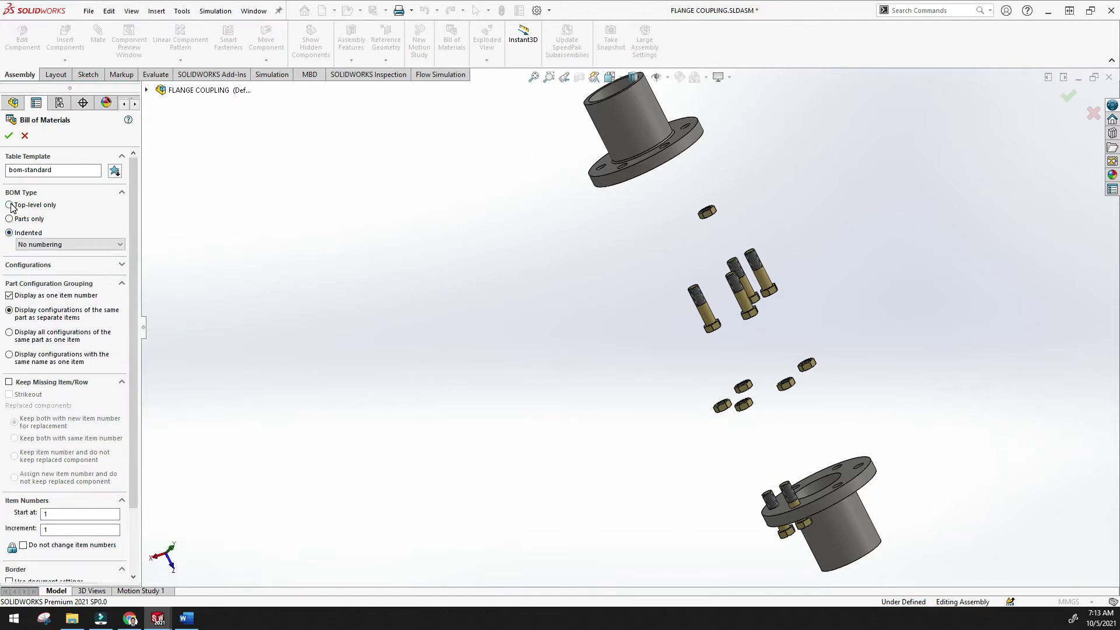
click(10, 204)
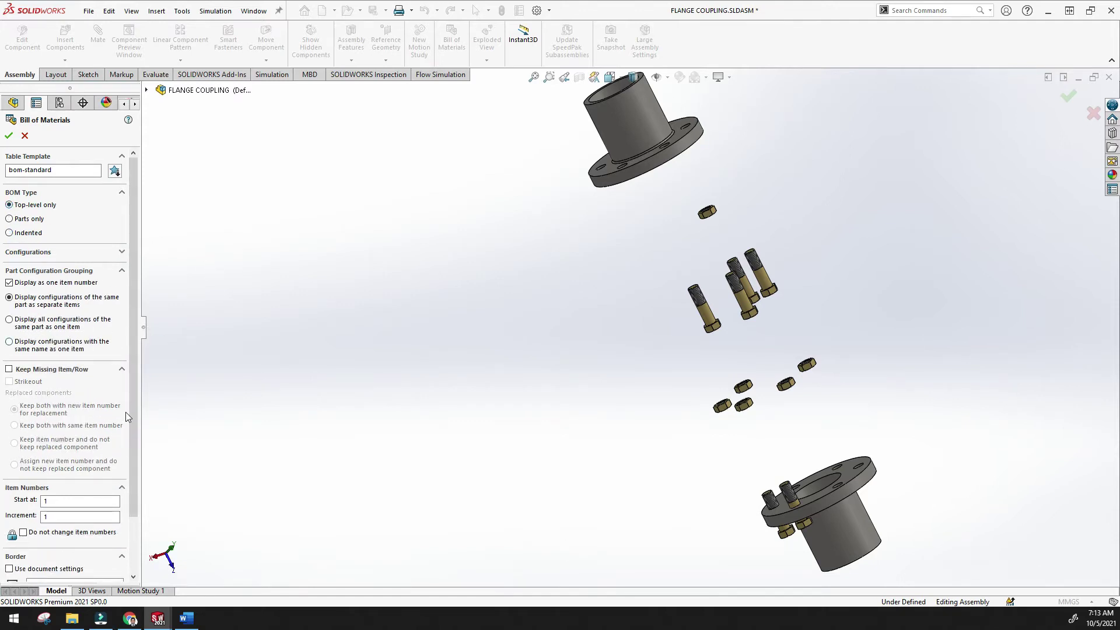
- Examine the item numbering and border thickness options of the bill of materials
drag(130, 422, 134, 501)
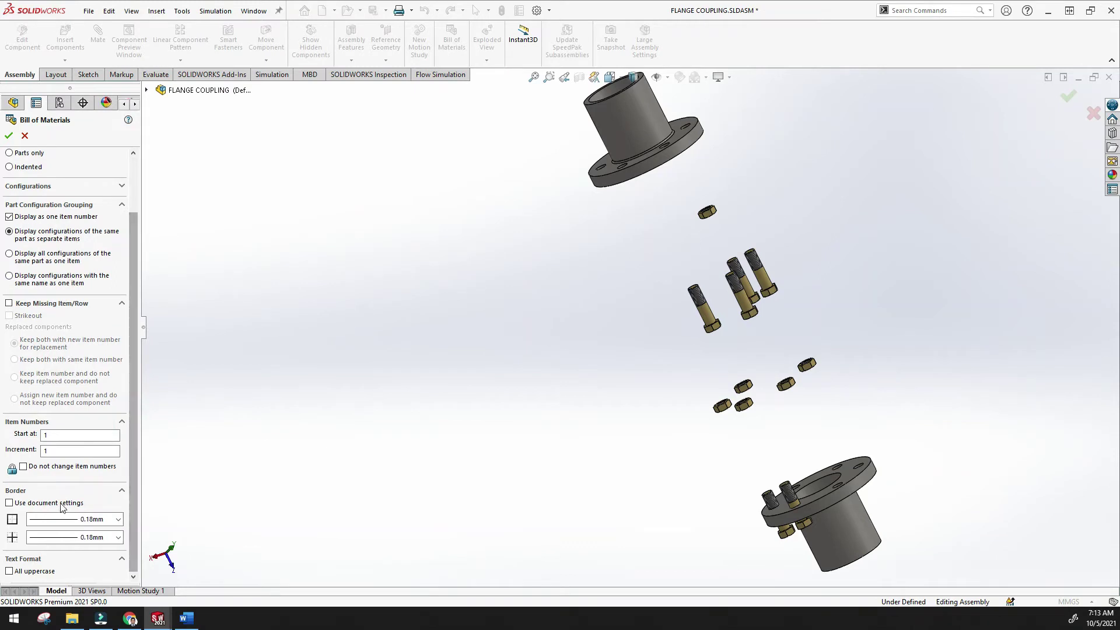
click(66, 451)
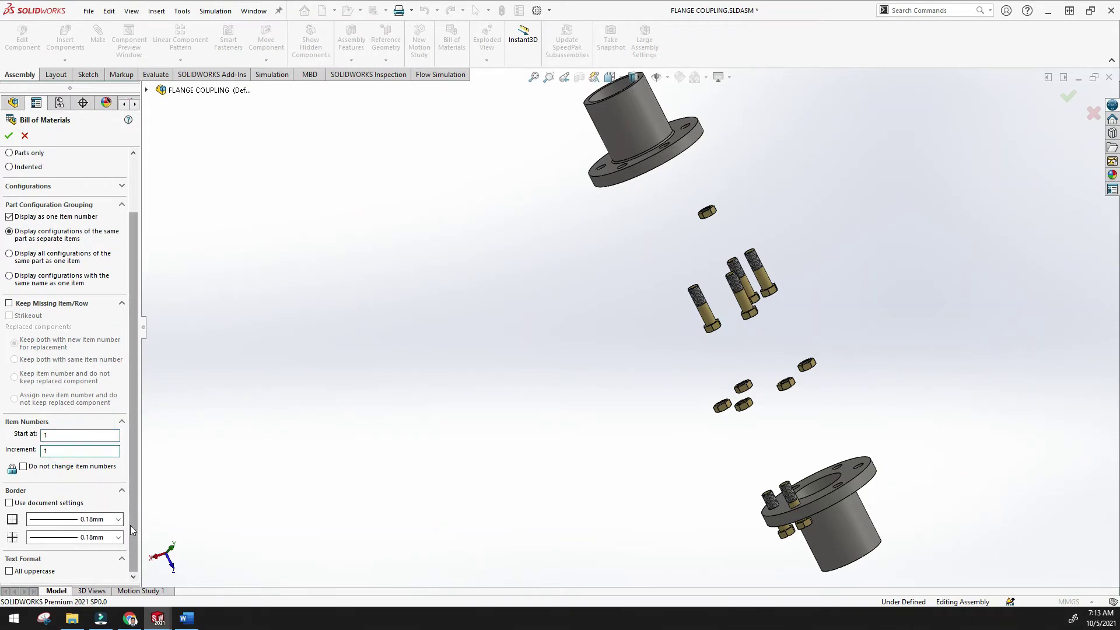
click(72, 522)
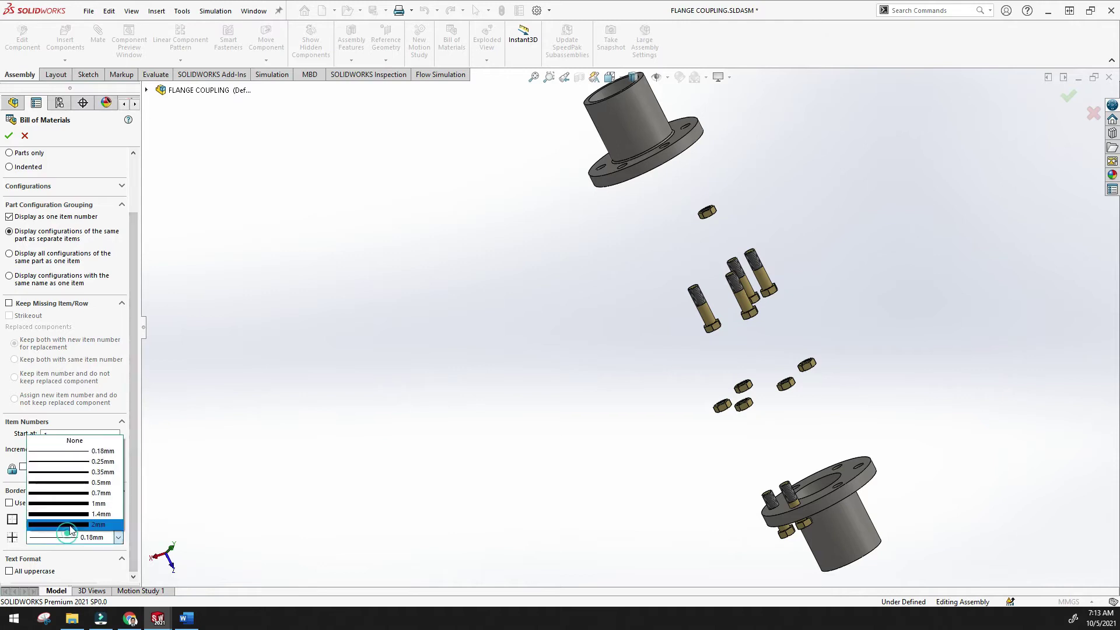
click(195, 524)
scroll(134, 540, up, 3)
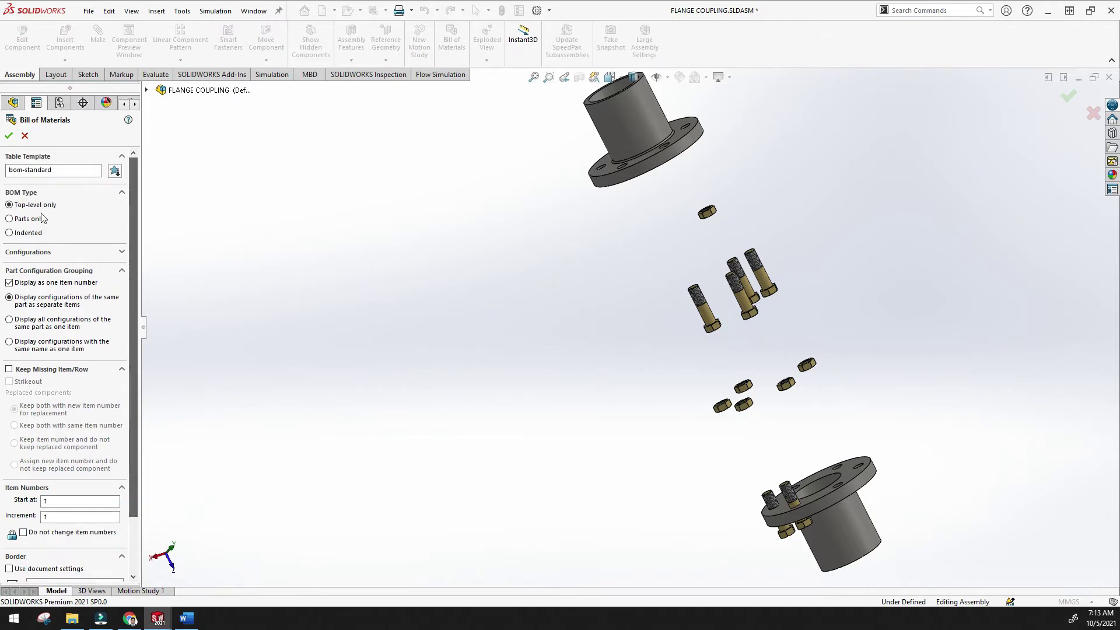
- Create the bill of materials in the existing Unassigned Items annotation view and place the table beside the exploded coupling
click(9, 136)
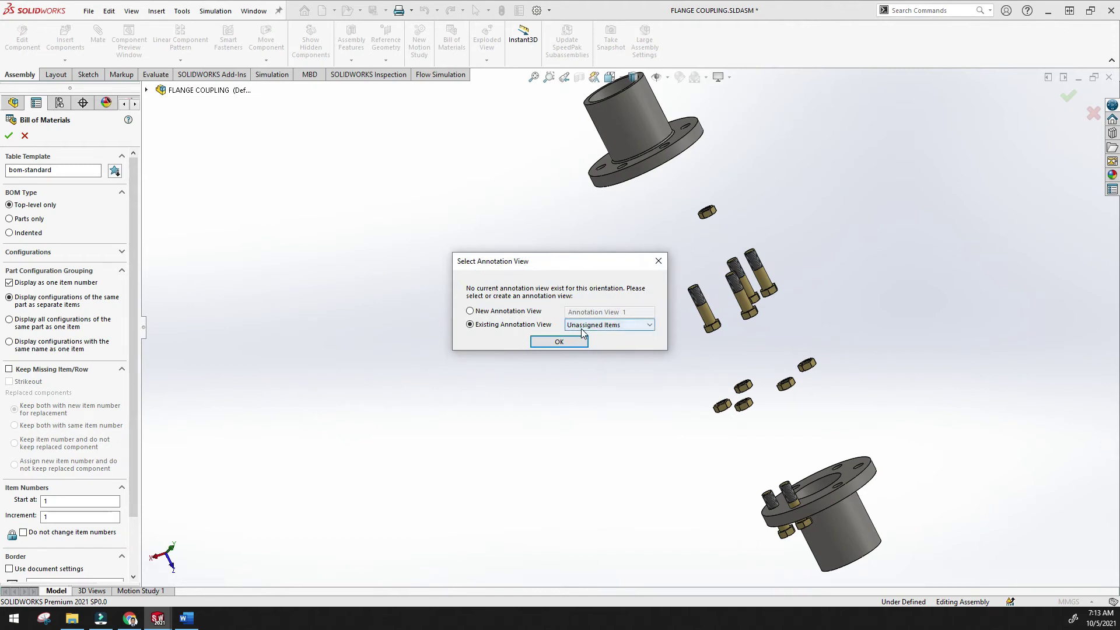
click(649, 325)
click(651, 328)
click(470, 311)
click(474, 325)
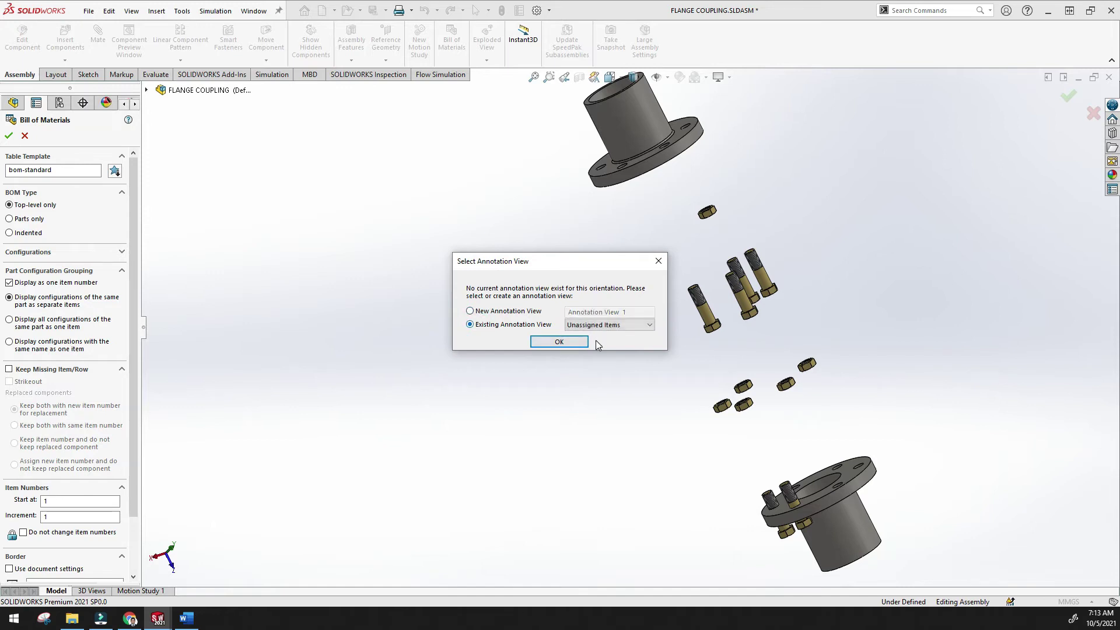
click(557, 342)
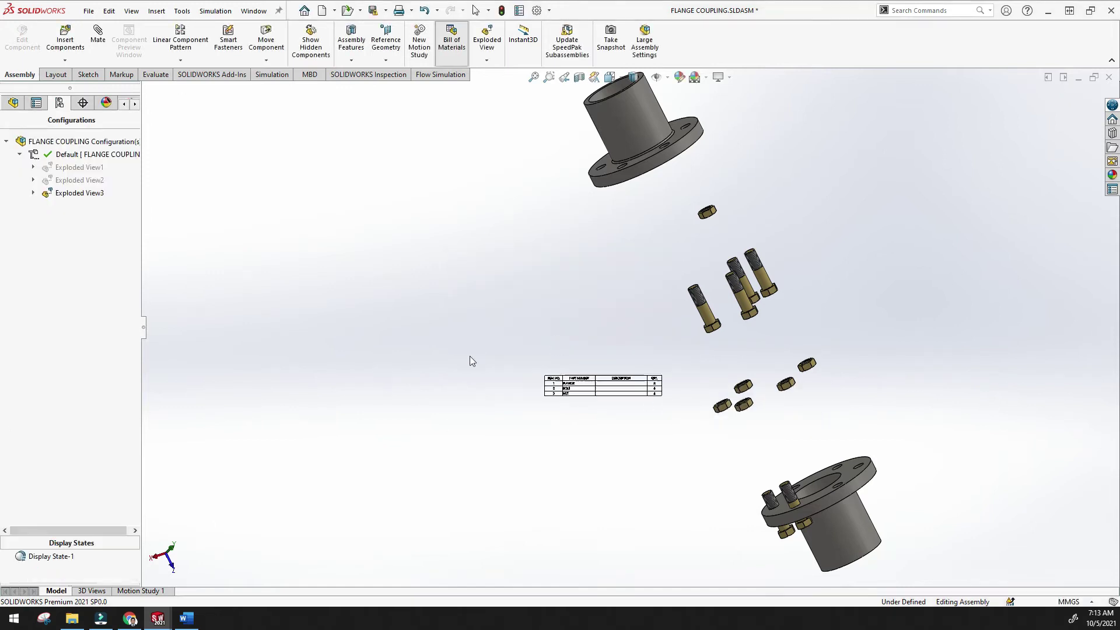
click(316, 304)
- Read the rows of the placed bill of materials and move the table slightly upward beside the exploded coupling
scroll(350, 306, down, 5)
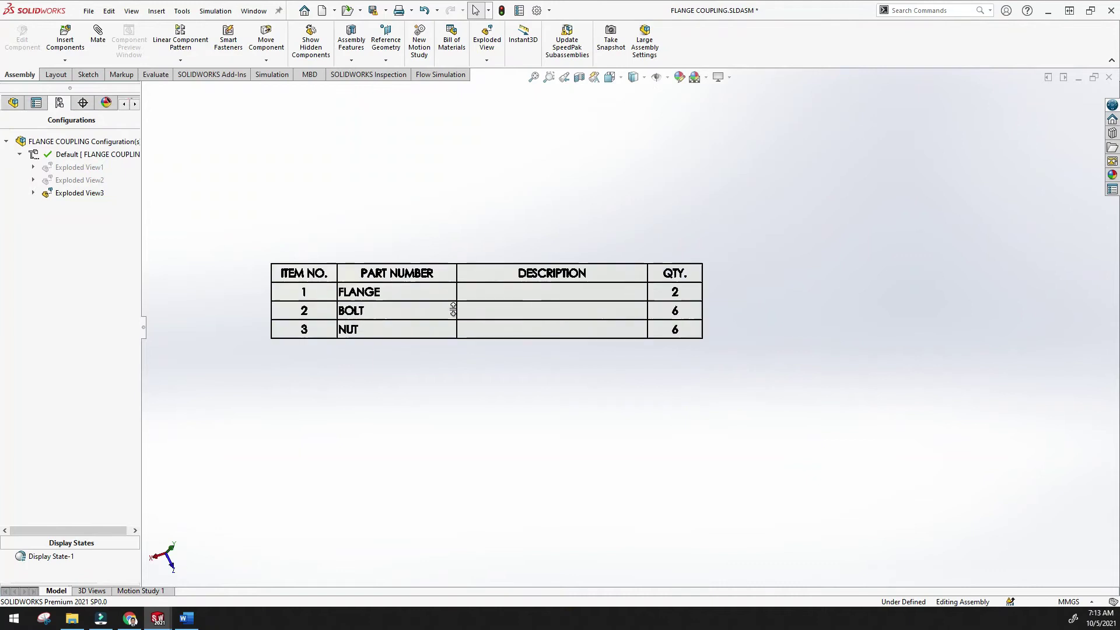
scroll(824, 308, up, 7)
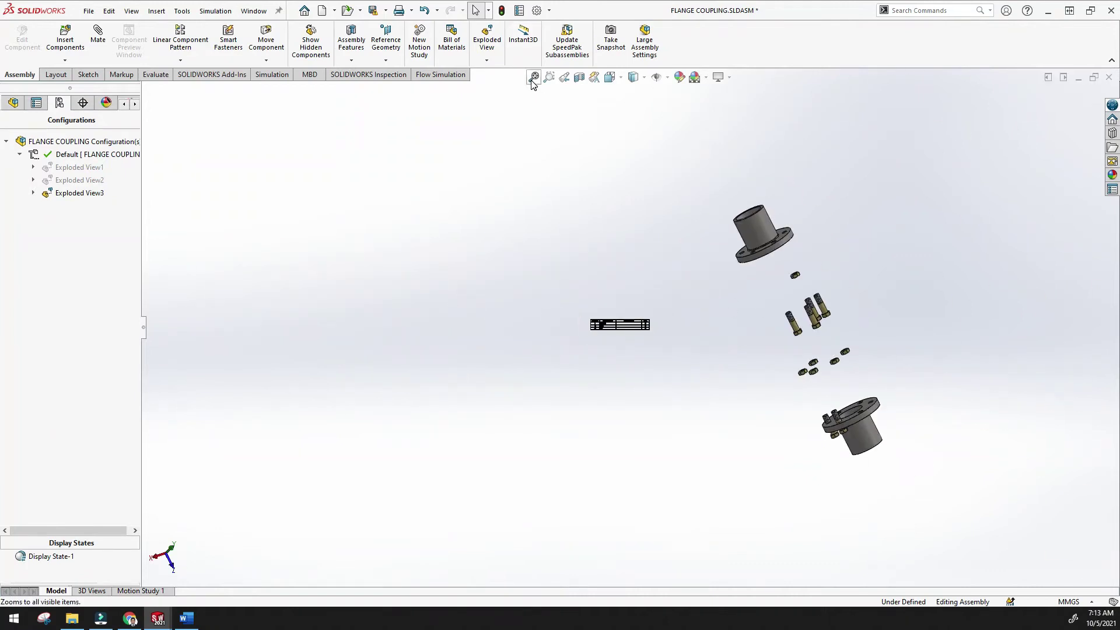
click(534, 79)
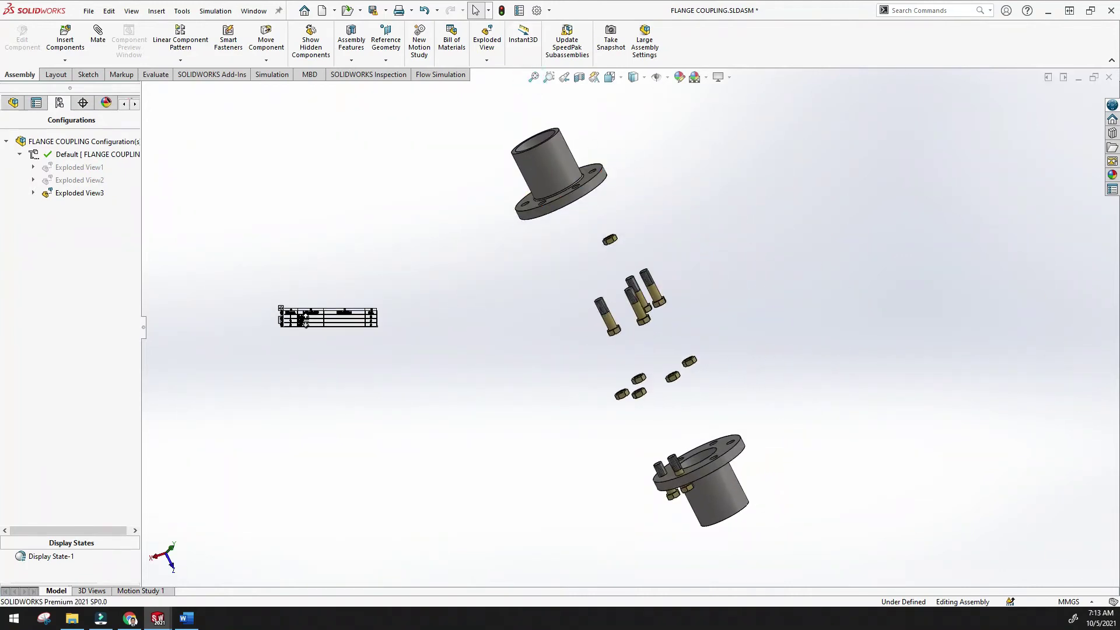
drag(280, 309, 276, 289)
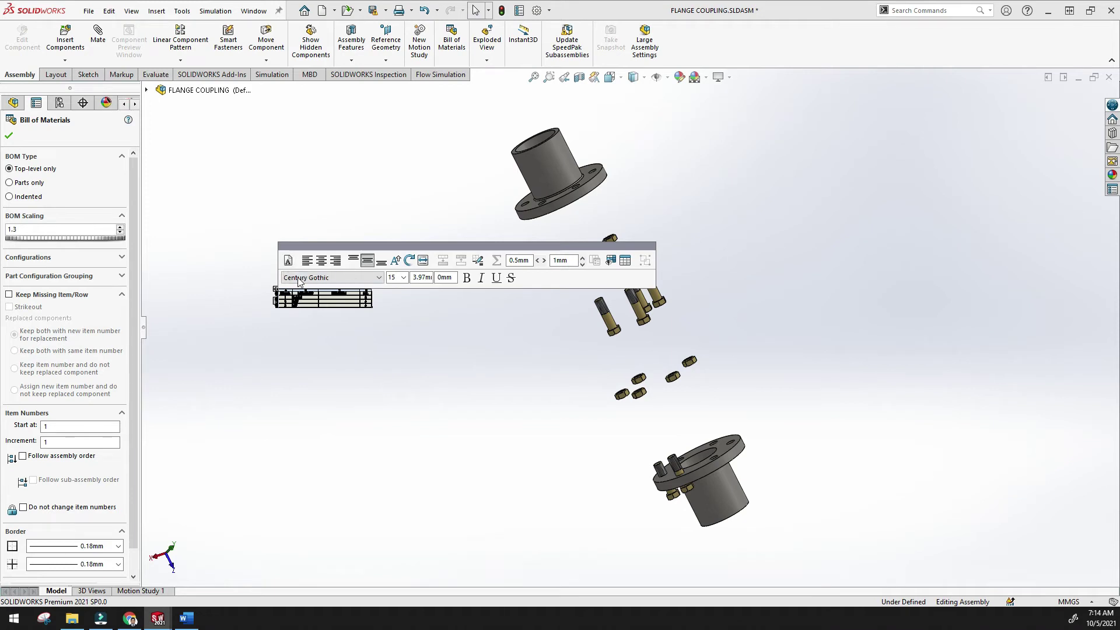
- Browse the fonts for the bill of materials text and try text sizes 24 and 48
click(345, 278)
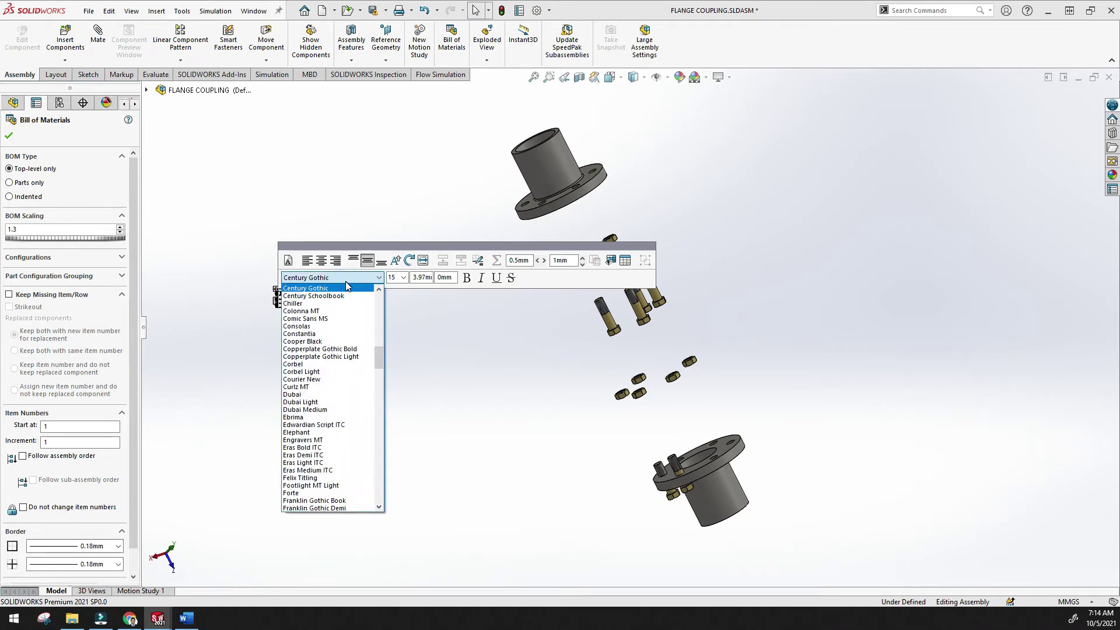
scroll(330, 357, down, 1)
scroll(338, 345, up, 2)
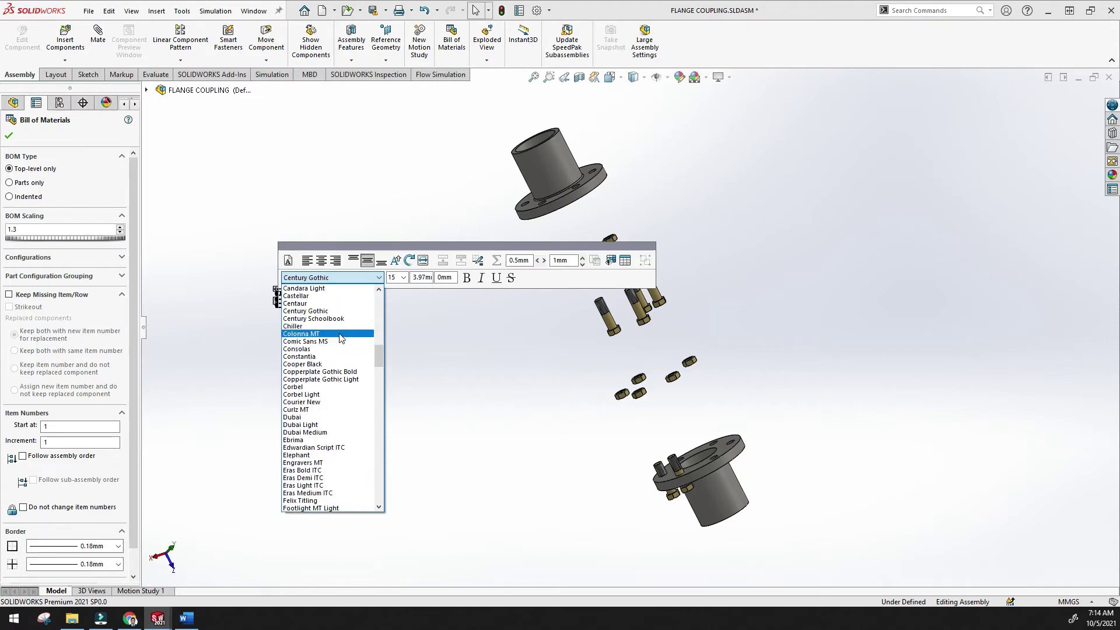
click(412, 280)
click(402, 278)
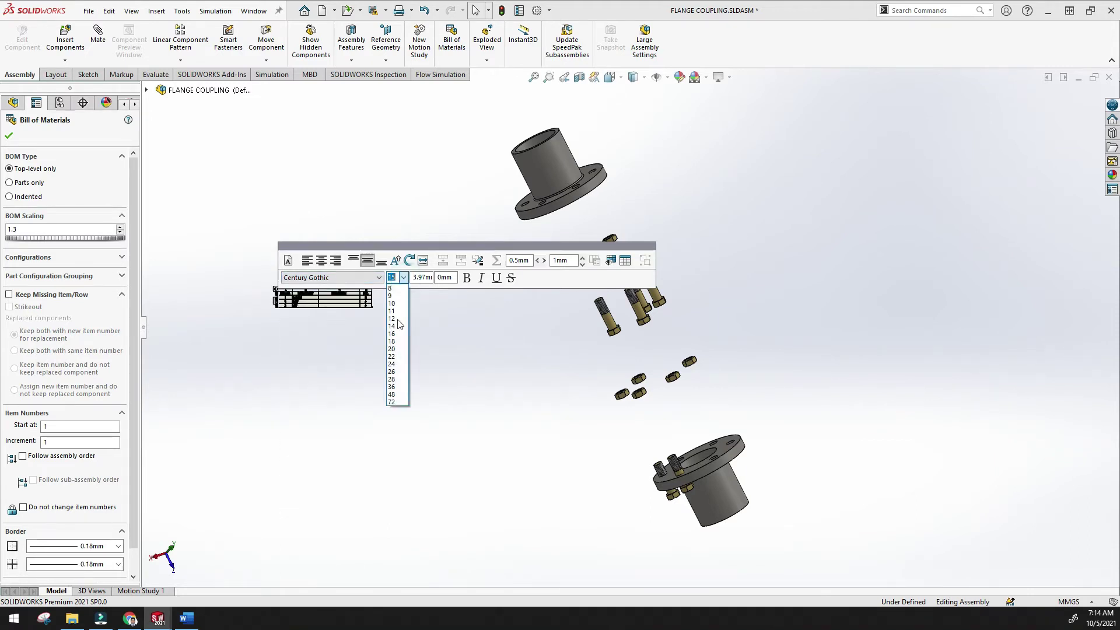
click(393, 364)
click(406, 282)
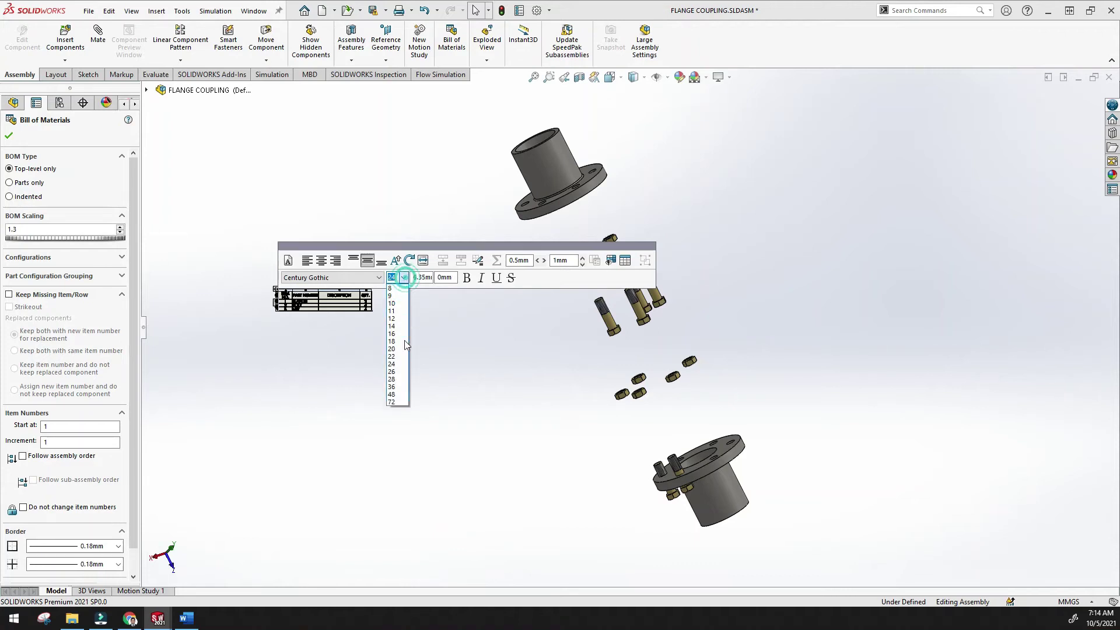
click(396, 393)
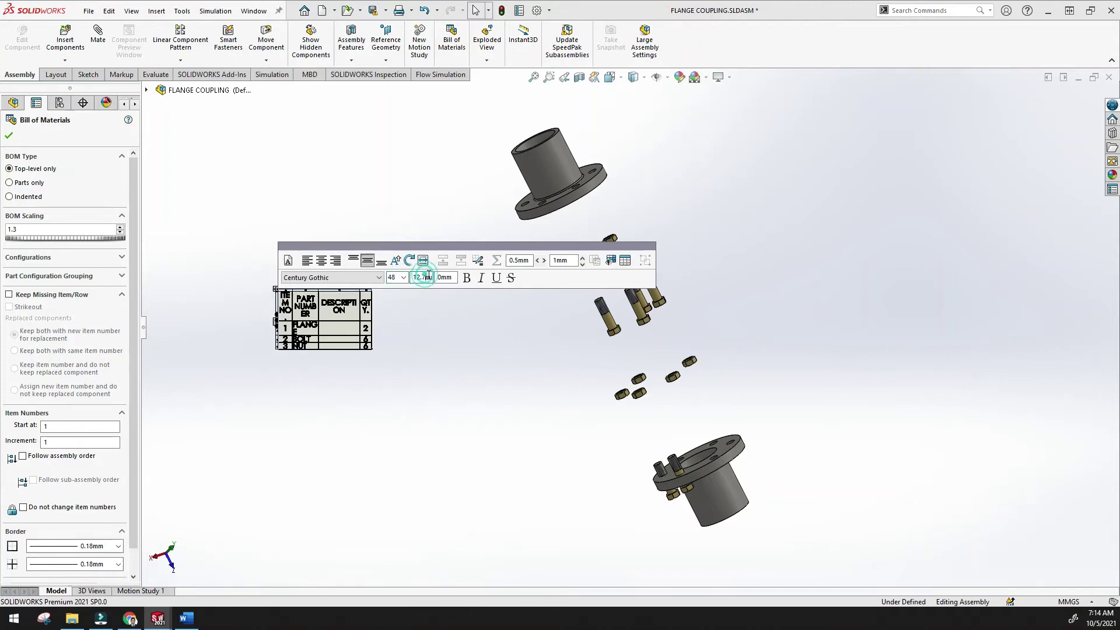
- Reset the bill of materials text to the document font at size 12 and check its readability
click(289, 261)
click(288, 278)
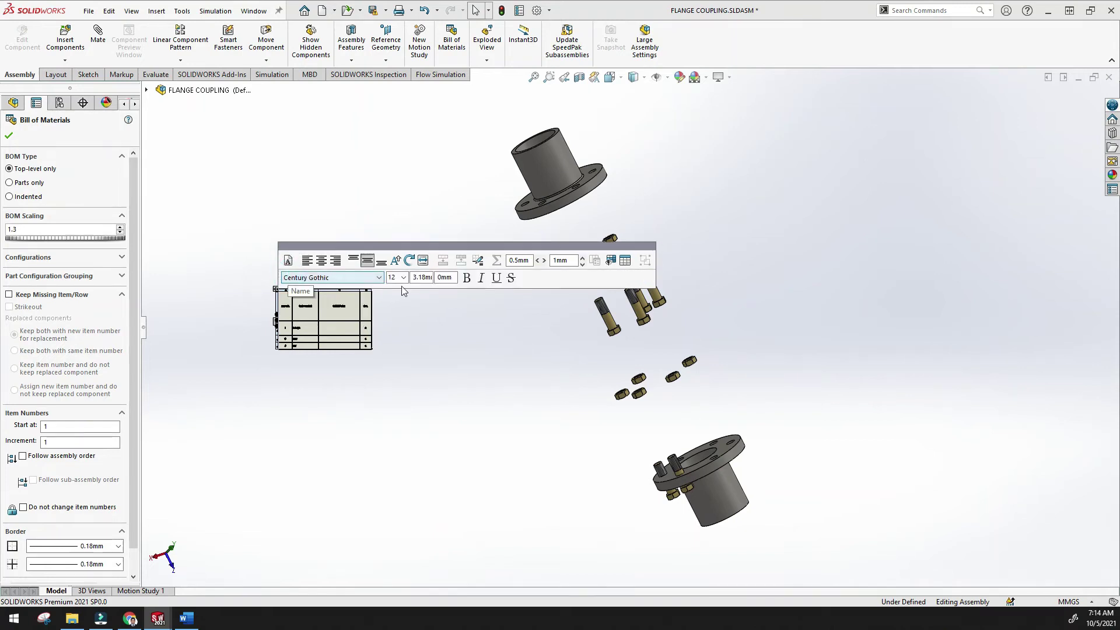
scroll(294, 317, down, 3)
scroll(422, 340, down, 5)
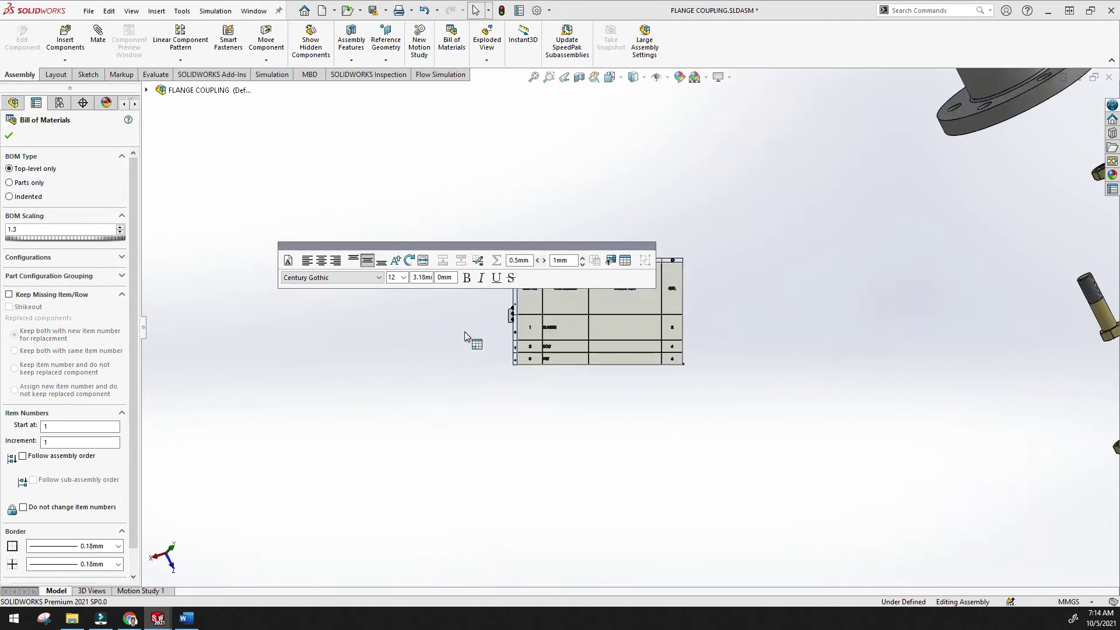
- Set the bill of materials text size to 16 and try centre and right alignment on the FLANGE cell before restoring left alignment
click(403, 278)
click(400, 337)
click(574, 344)
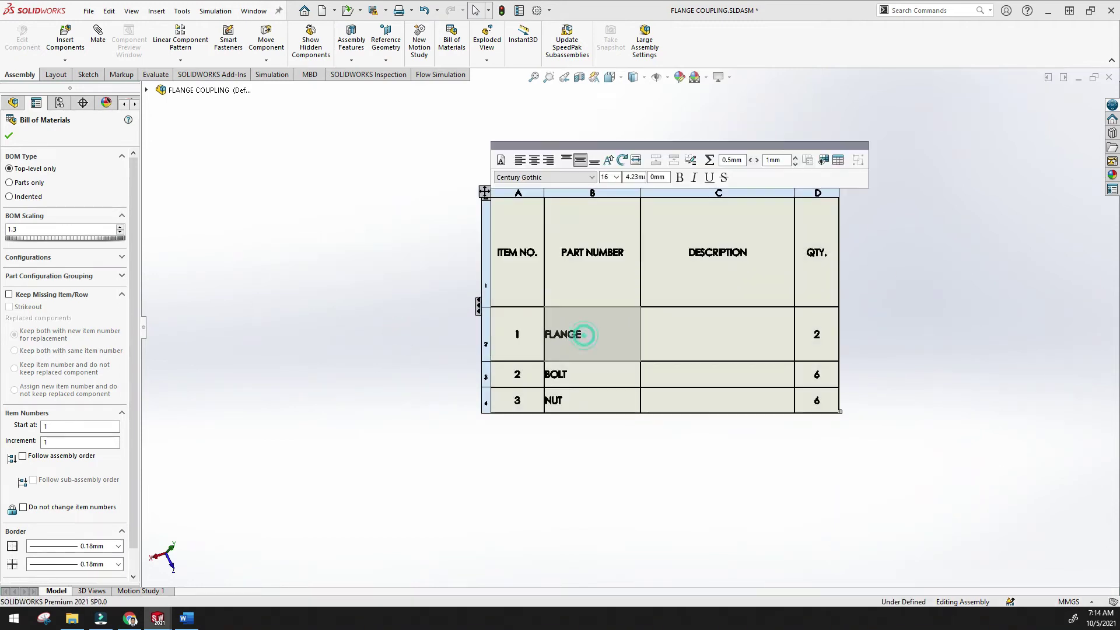
click(535, 161)
click(522, 163)
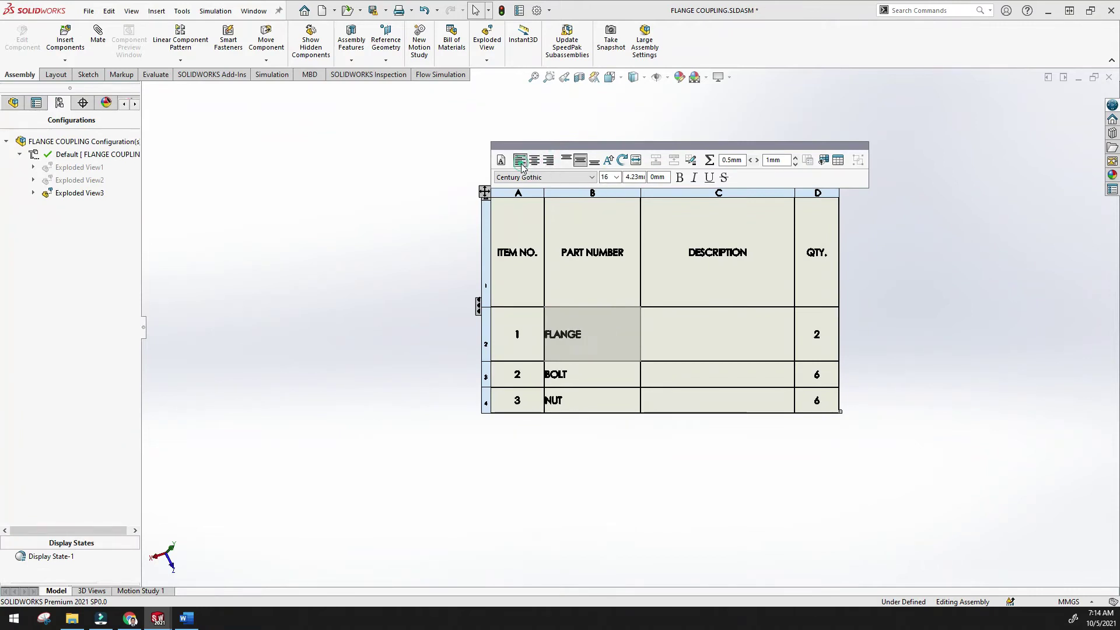
click(531, 164)
click(547, 164)
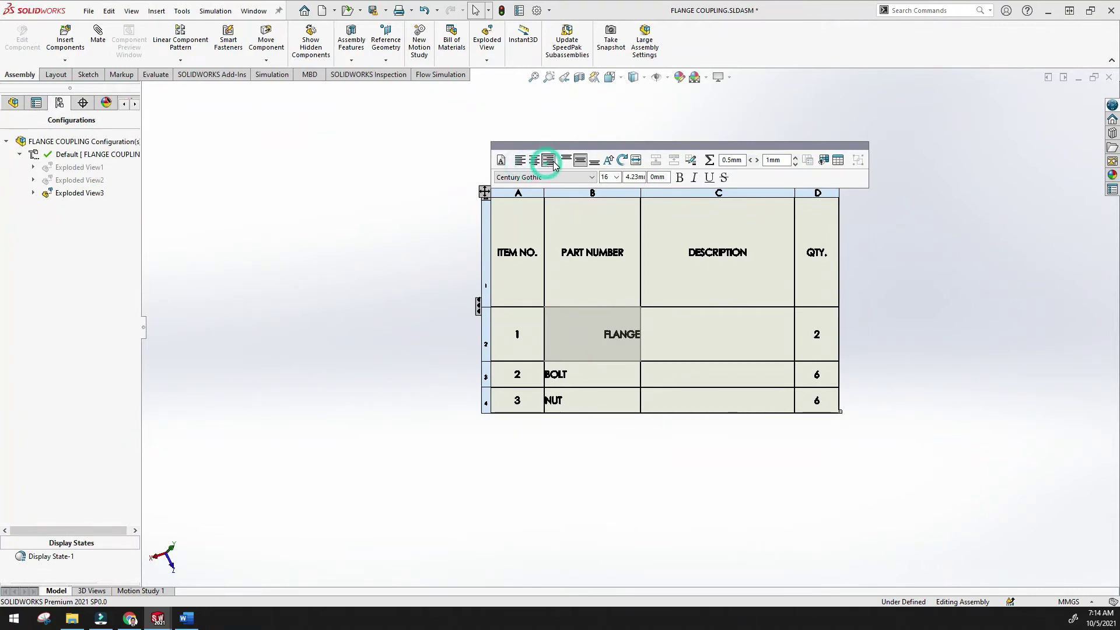
click(520, 161)
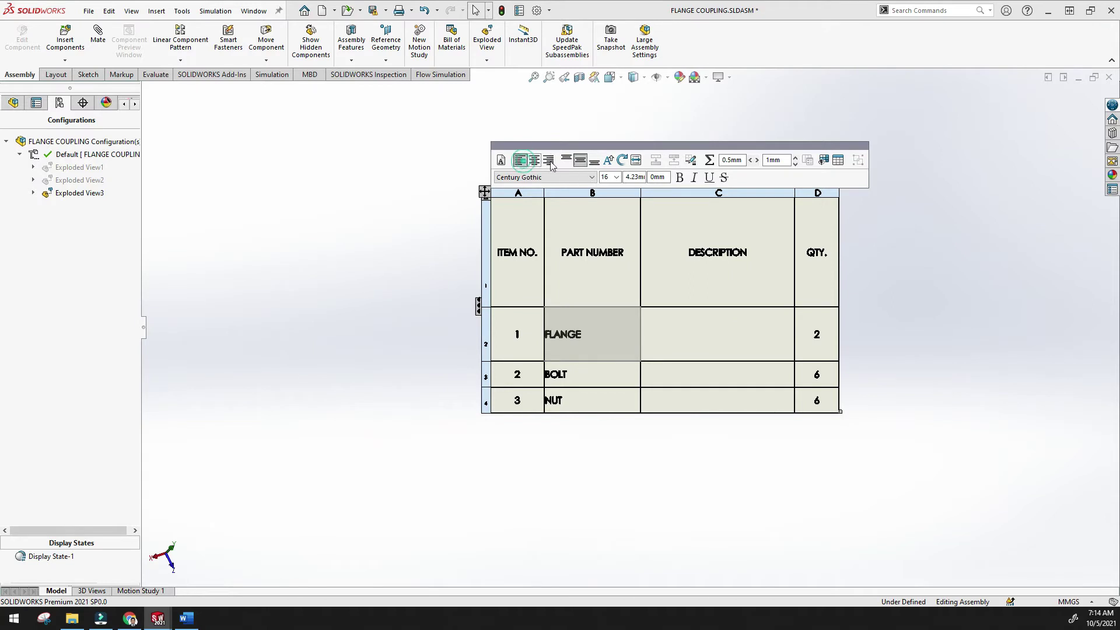
- Try the Fit Text option and bold formatting on the FLANGE cell
click(607, 164)
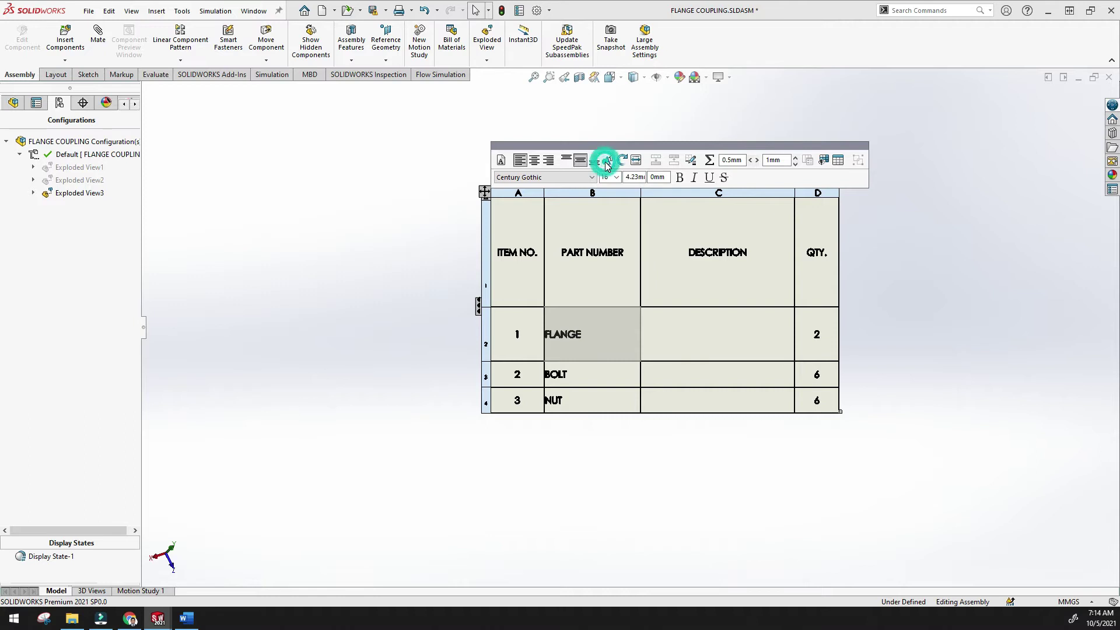
click(636, 162)
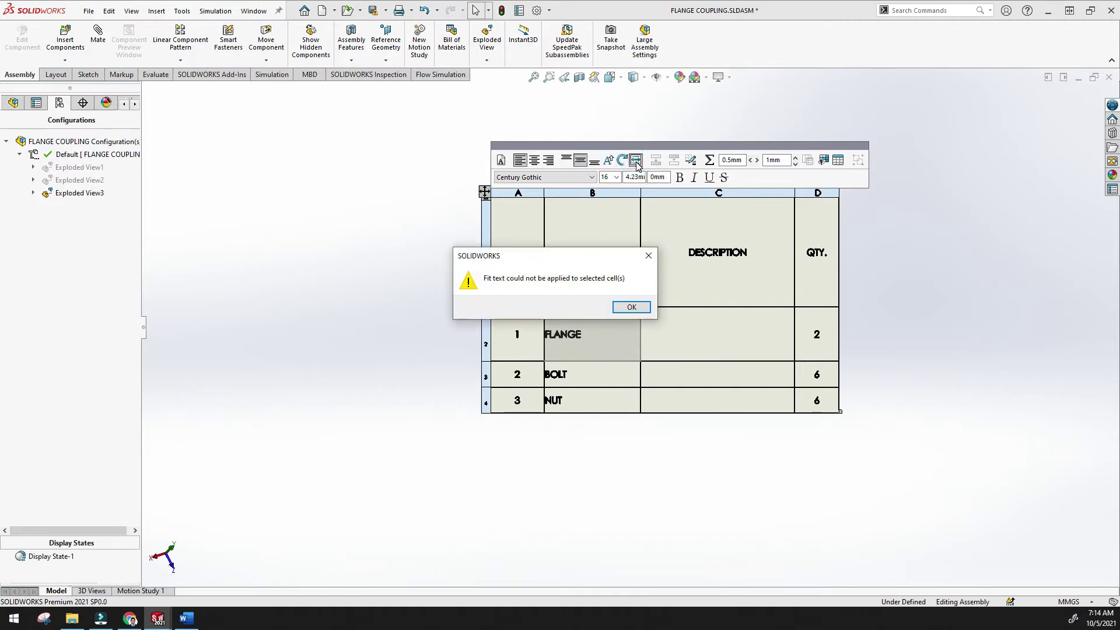
click(631, 305)
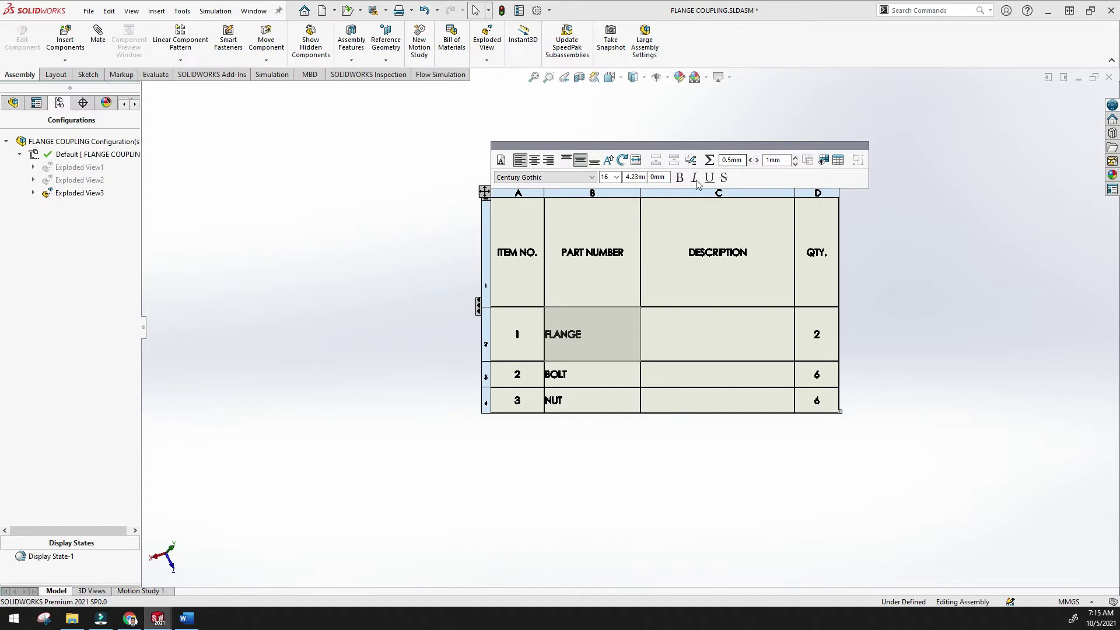
click(683, 179)
click(684, 179)
- Set the text size to 28 for the FLANGE cell and for the whole bill of materials table
click(640, 177)
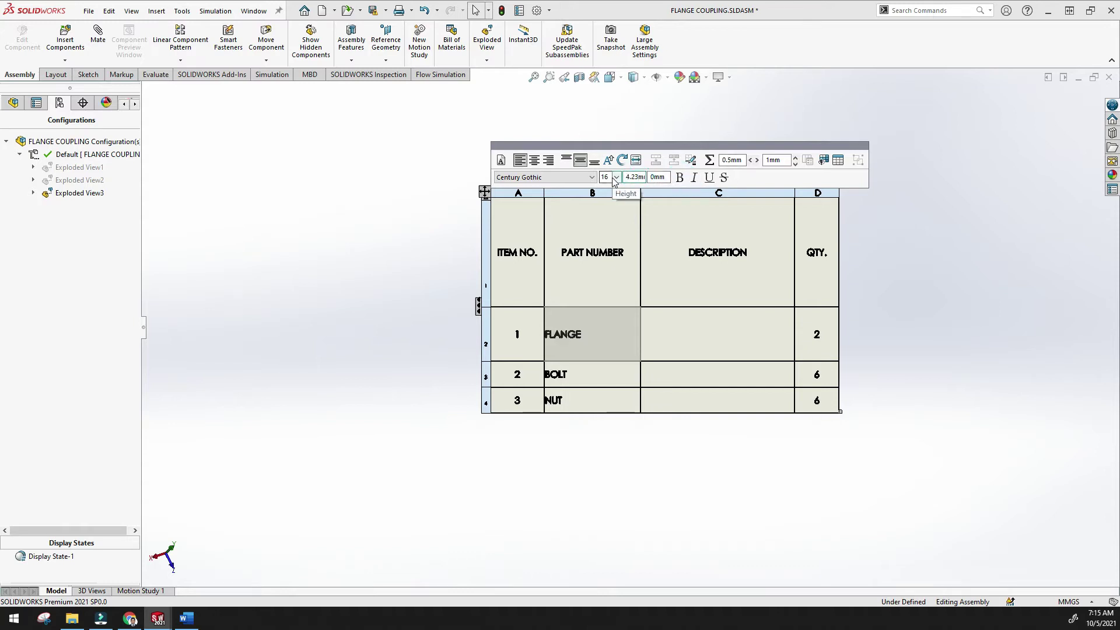
click(616, 178)
click(607, 281)
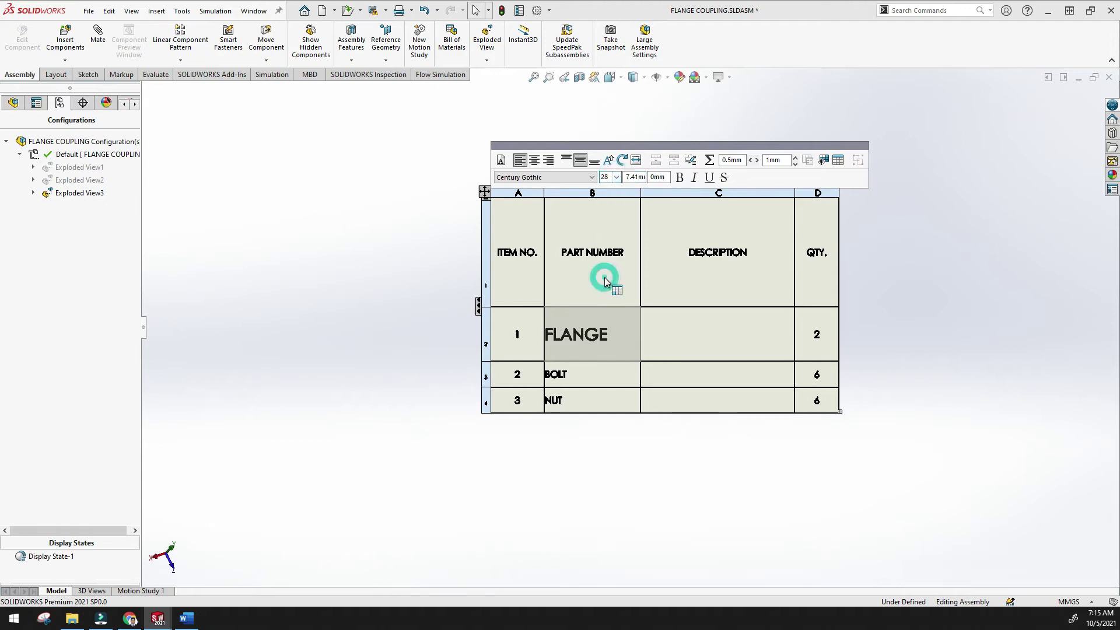
click(485, 195)
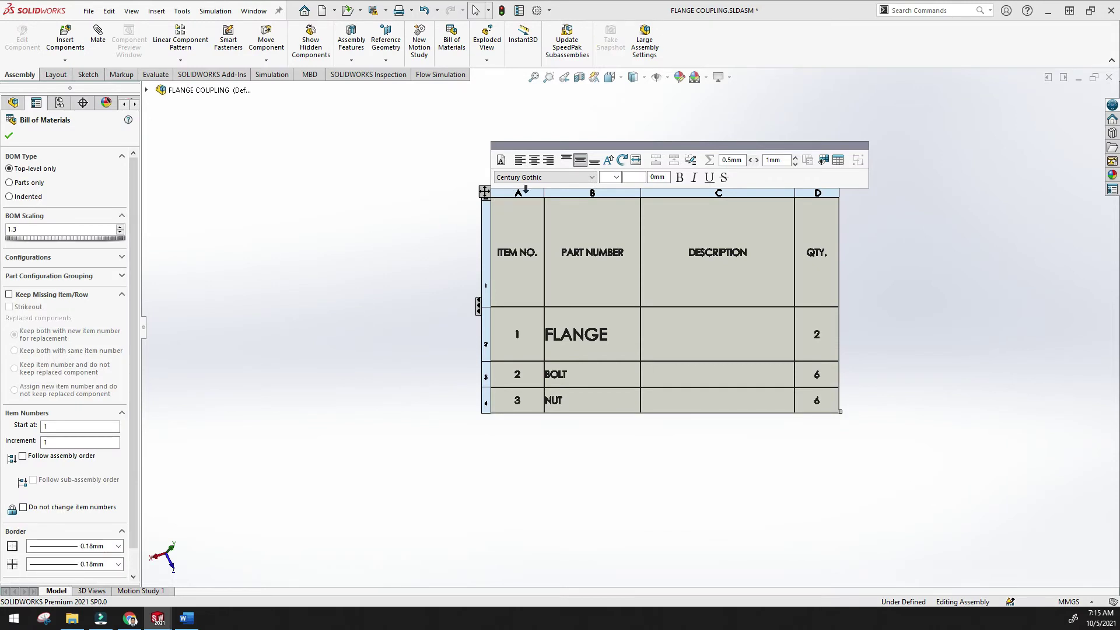
click(616, 178)
click(608, 279)
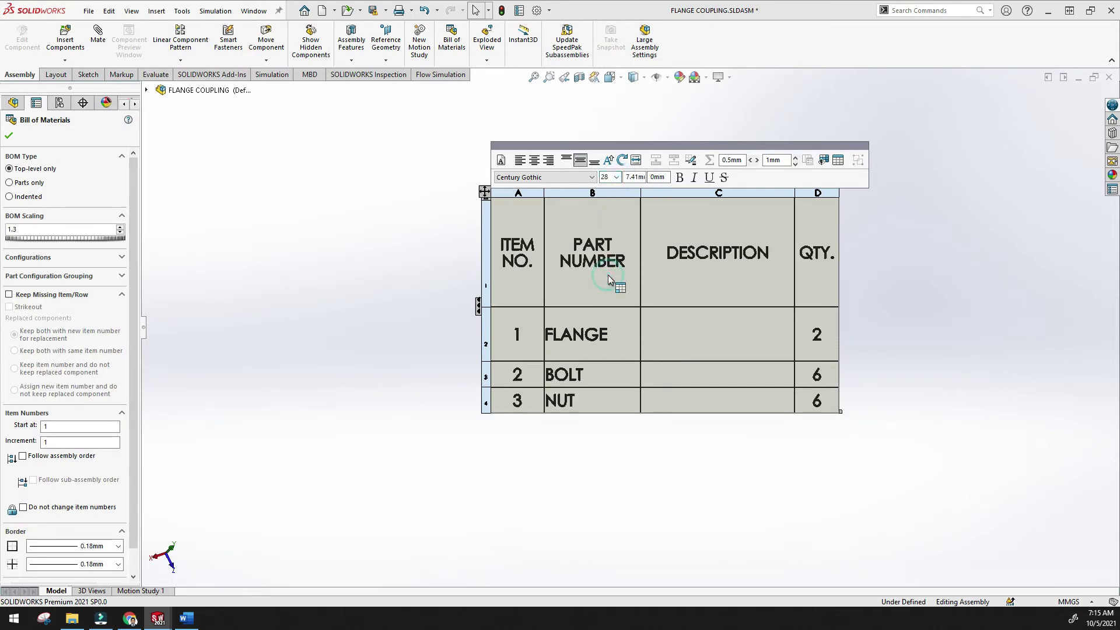
click(617, 177)
- Insert a new column to the right of the ITEM NO. column in the bill of materials
click(485, 193)
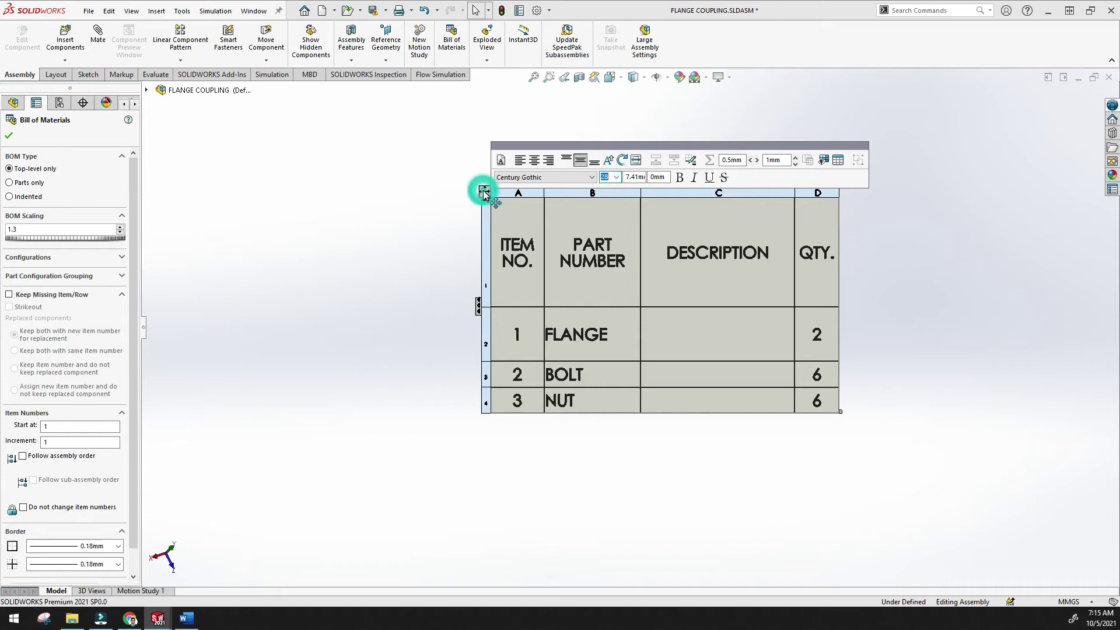
right_click(485, 193)
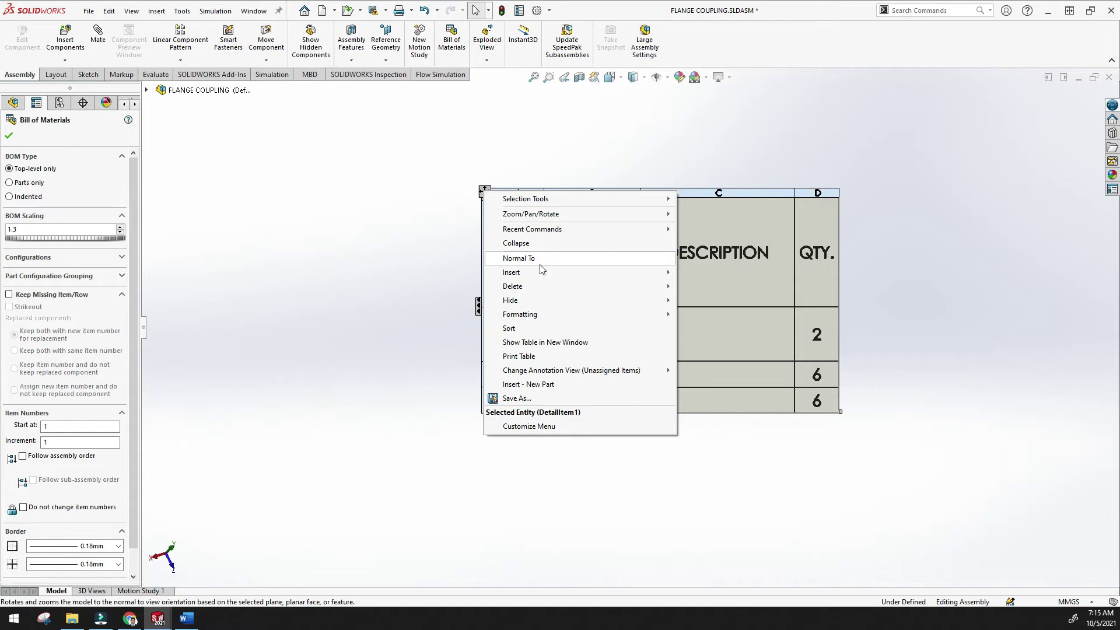
mouse_move(540, 274)
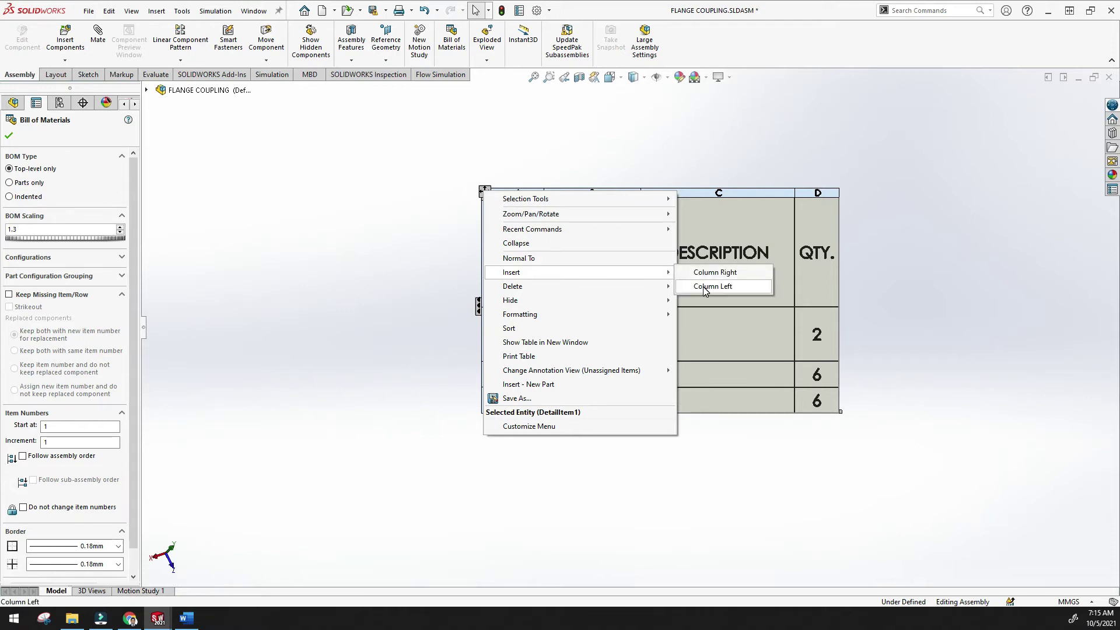
mouse_move(672, 275)
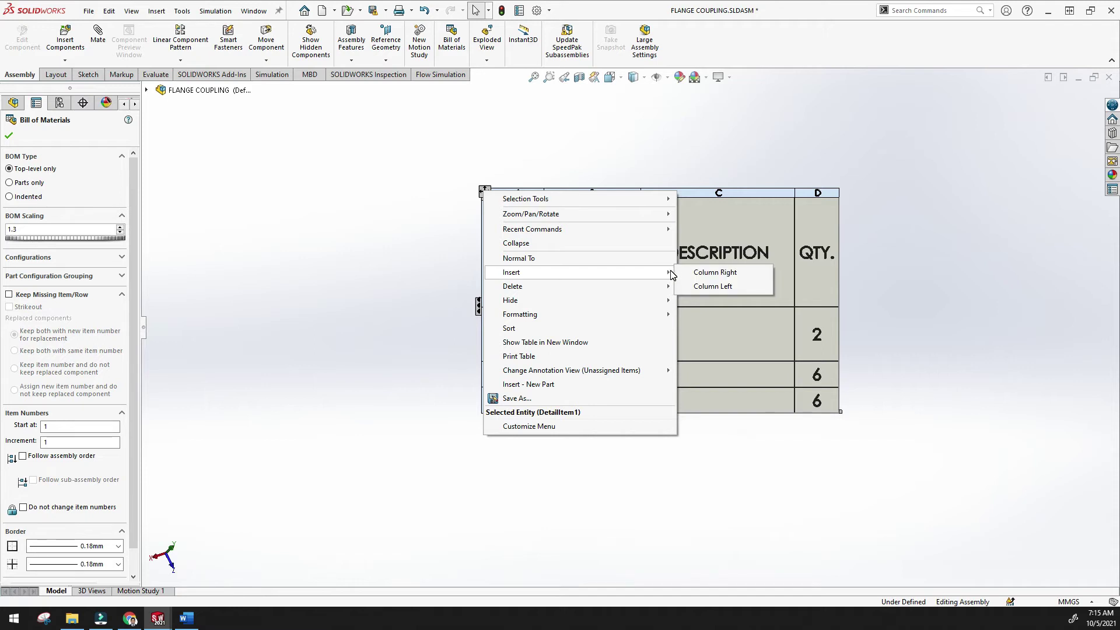
click(708, 273)
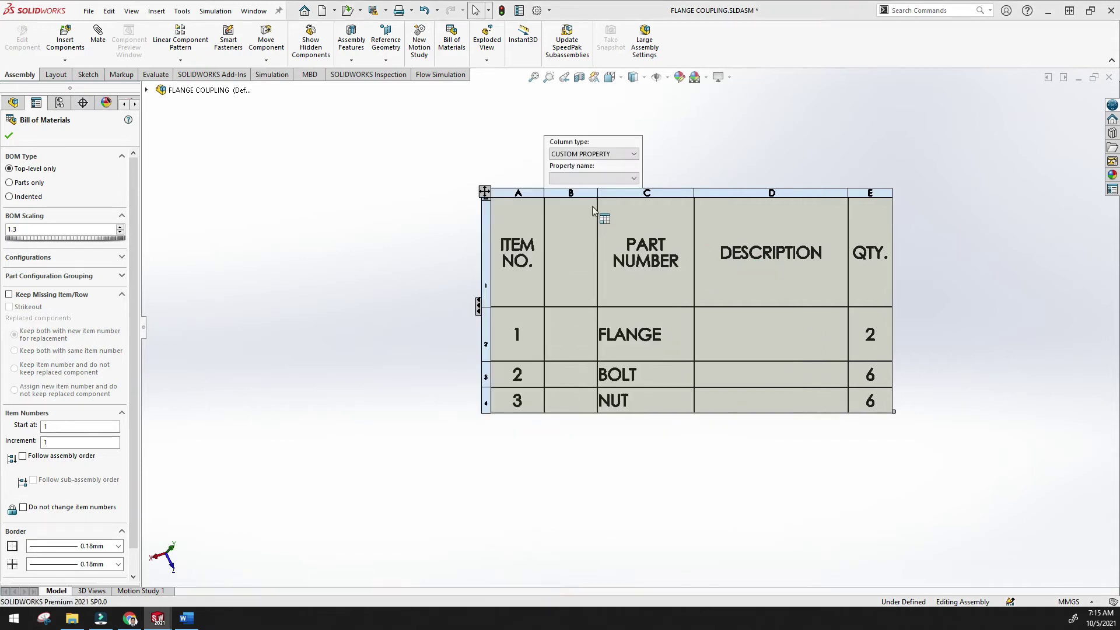
- Enter "Revision" as the header of the empty column between ITEM NO. and PART NUMBER
click(567, 218)
click(551, 331)
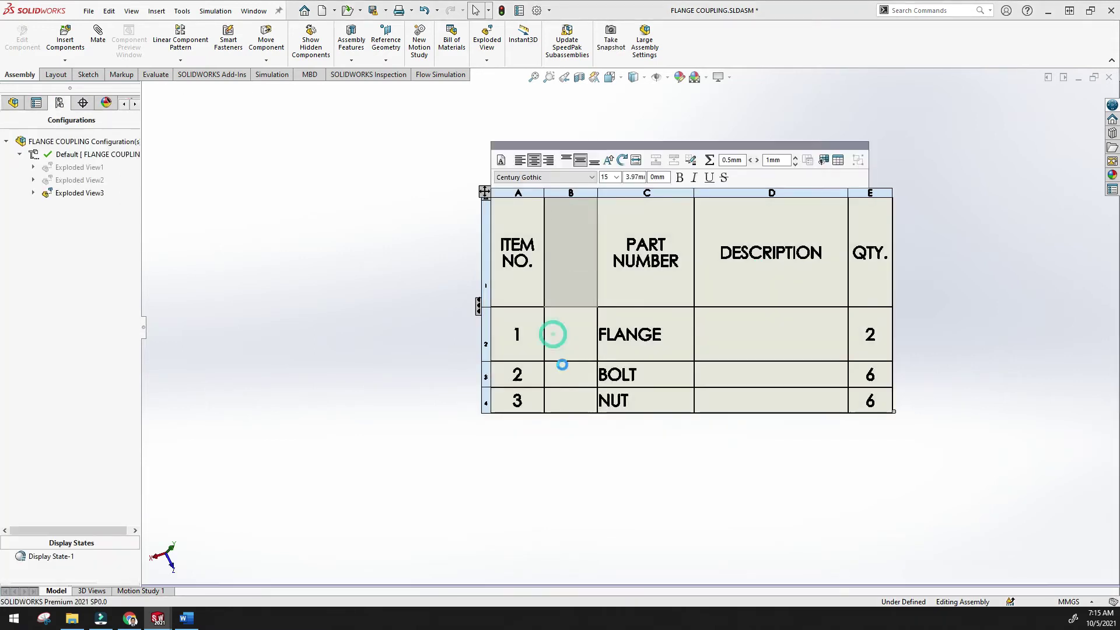
click(563, 374)
click(562, 250)
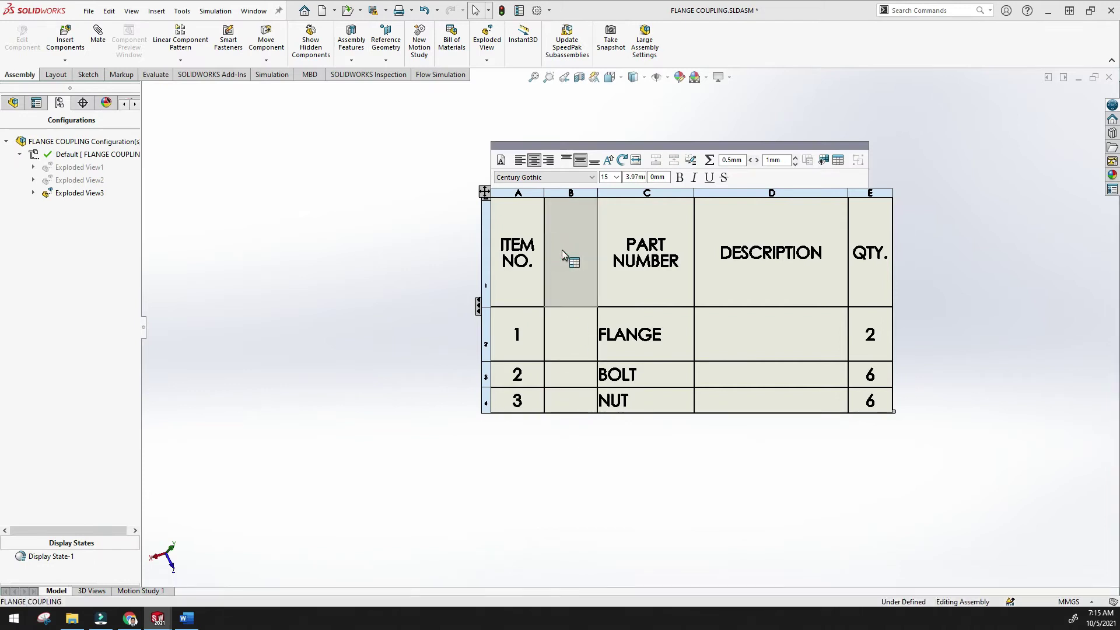
double_click(562, 250)
text(re)
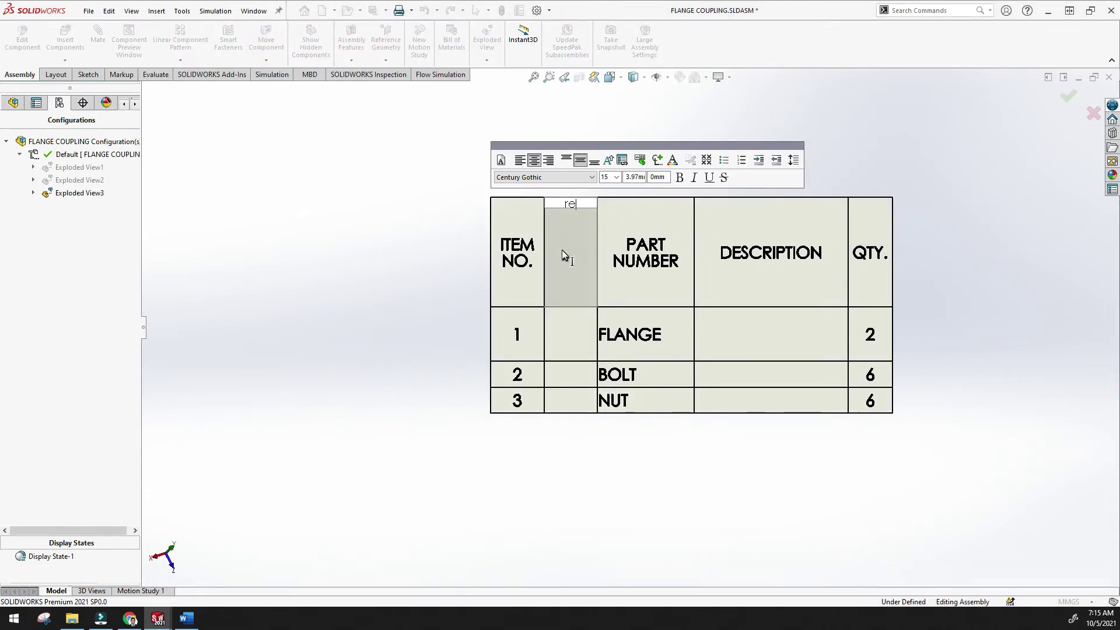
key(BackSpace)
key(BackSpace)
text(Revision)
key(Return)
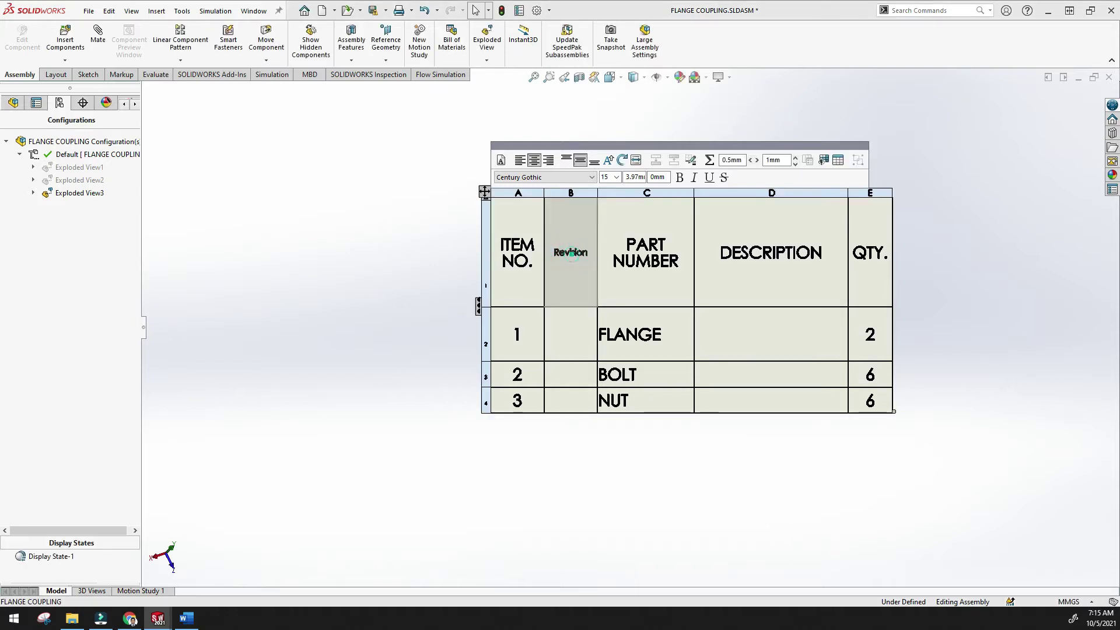
- Enter "A" in the Revision cell of the FLANGE row
click(585, 257)
click(566, 351)
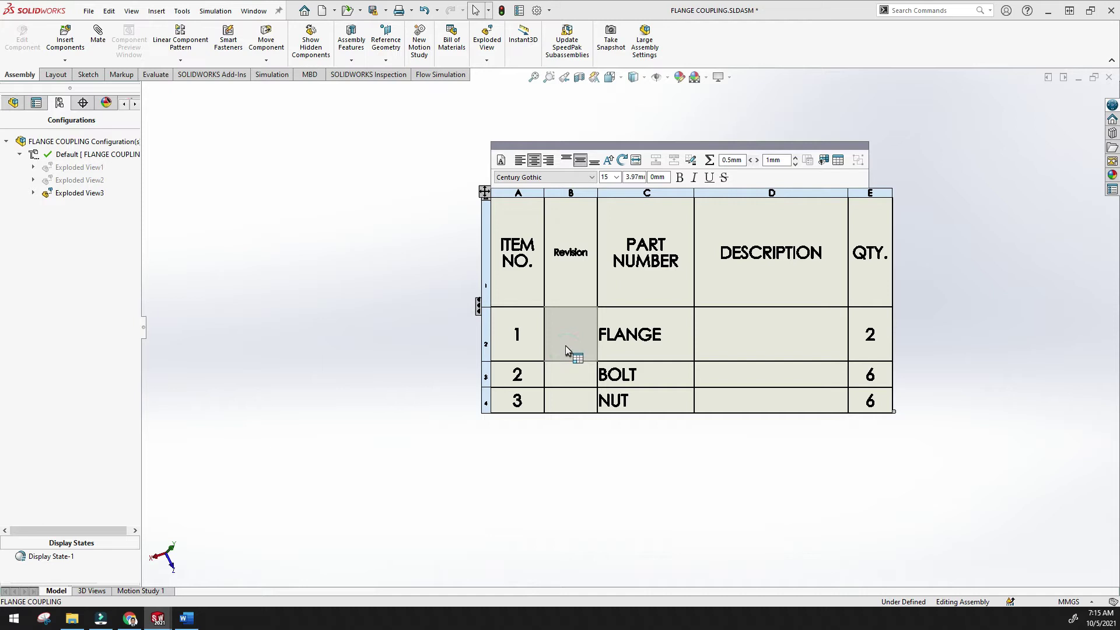
text(A)
click(708, 327)
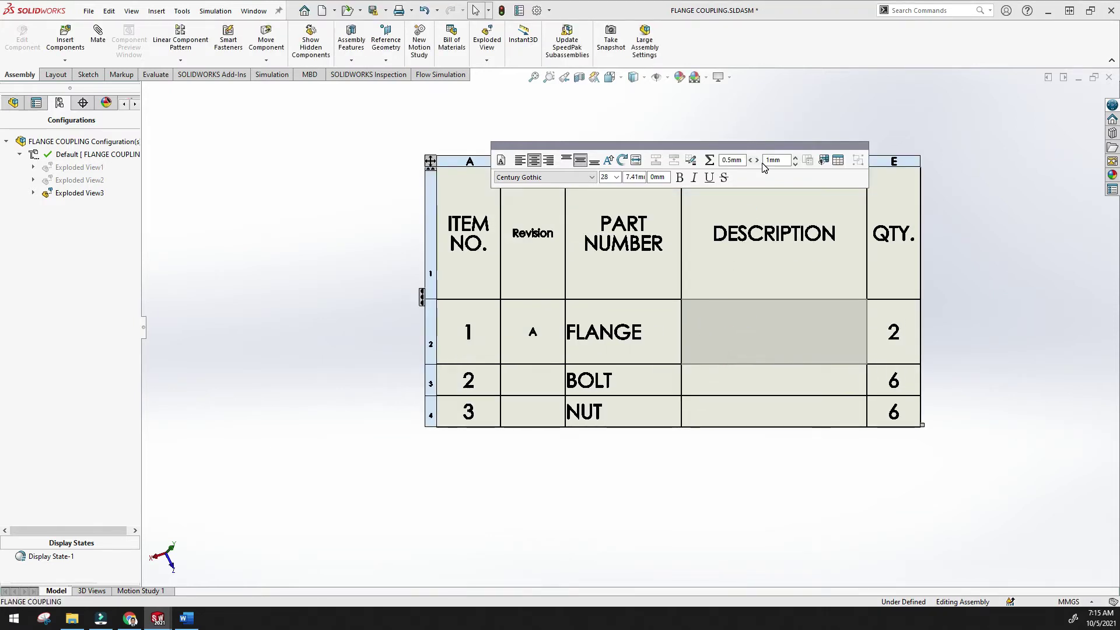
- Try the Dubai Medium and Garamond fonts on the DESCRIPTION cell of the FLANGE row
drag(646, 144, 549, 110)
click(494, 144)
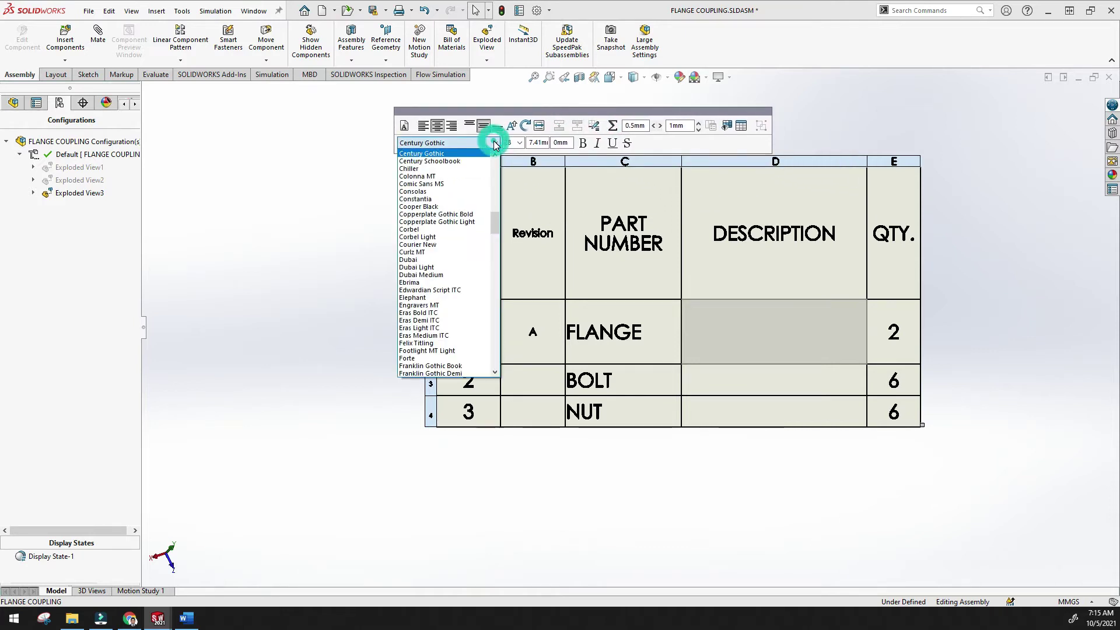
click(441, 276)
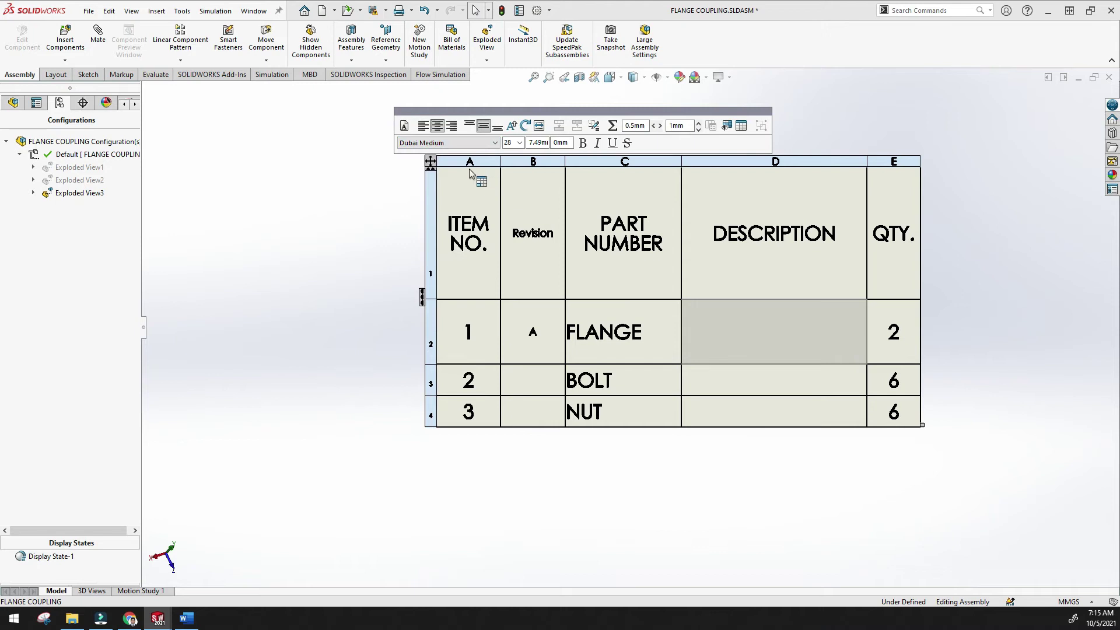
click(462, 144)
click(442, 321)
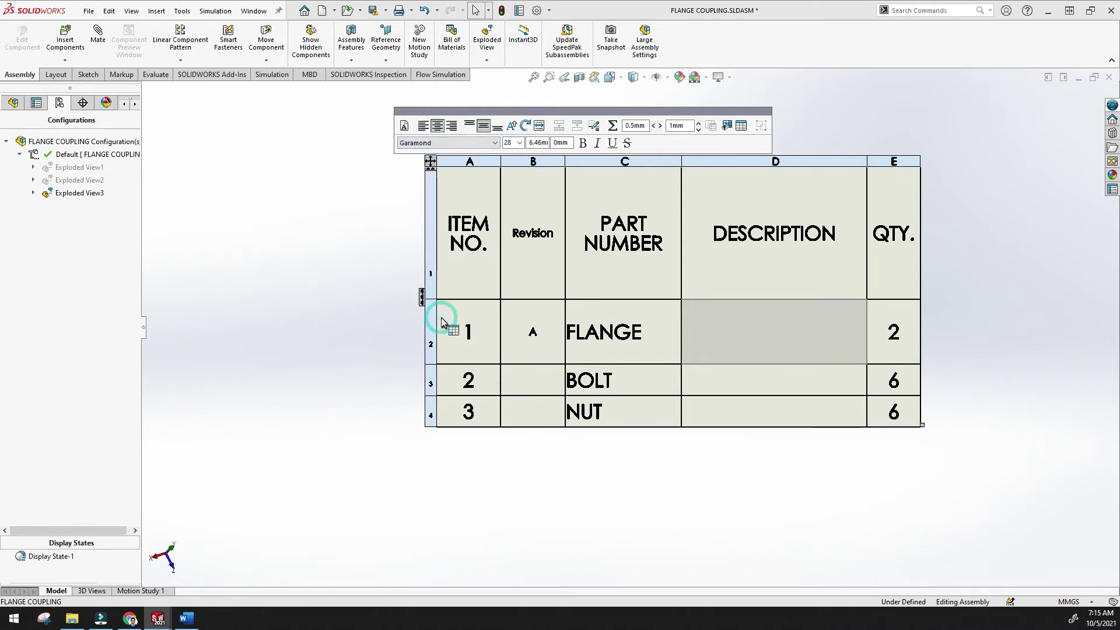
click(431, 161)
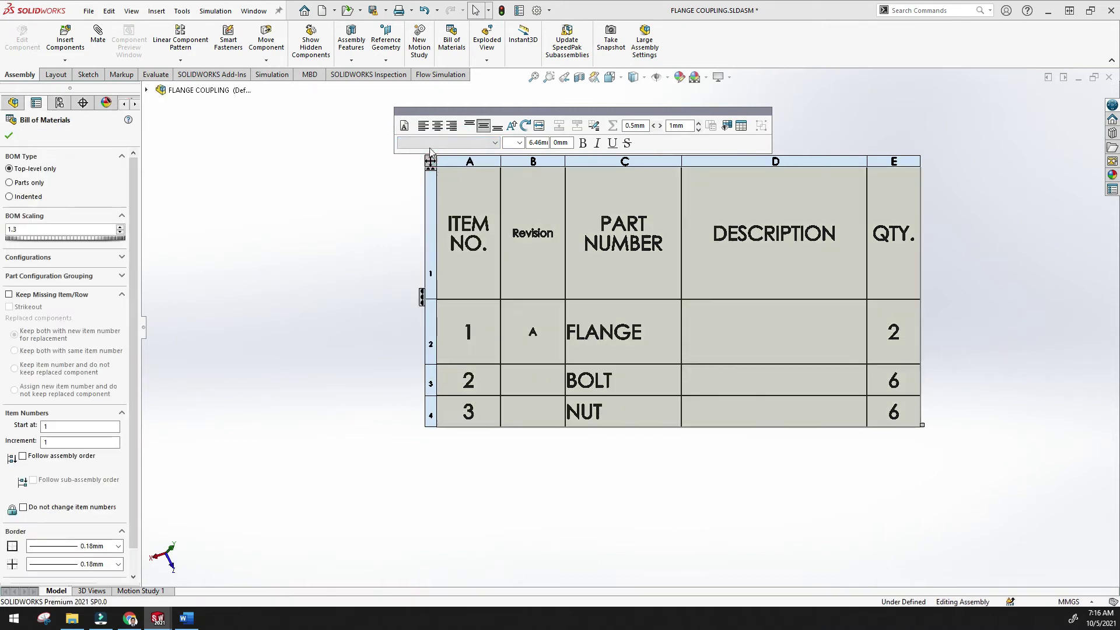
click(494, 144)
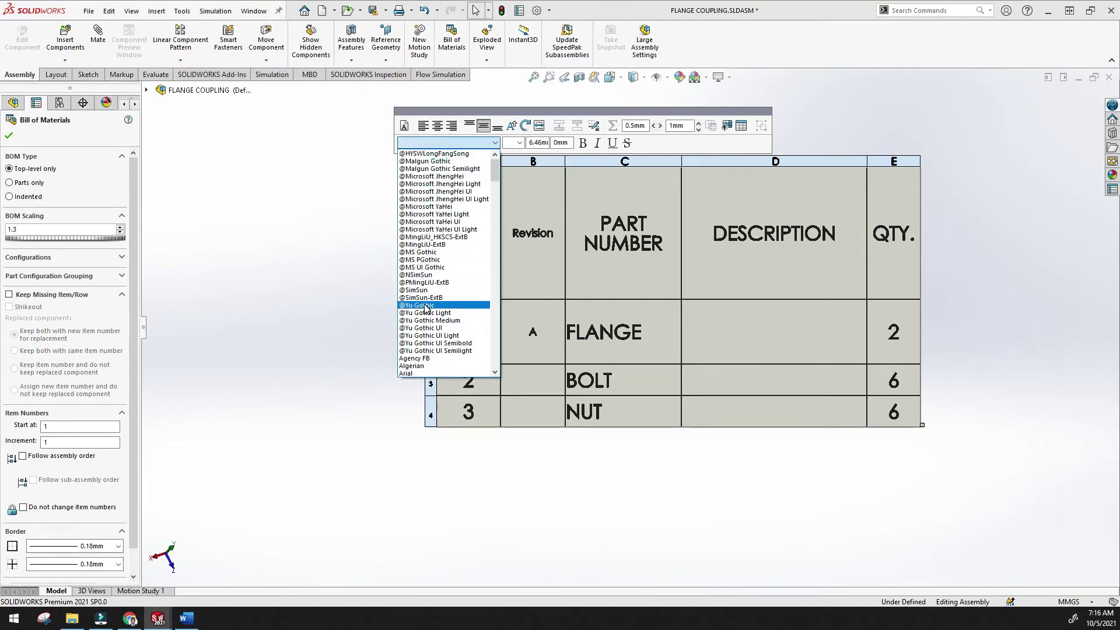
click(426, 305)
- Set the font of the whole bill of materials table to Candara
click(431, 161)
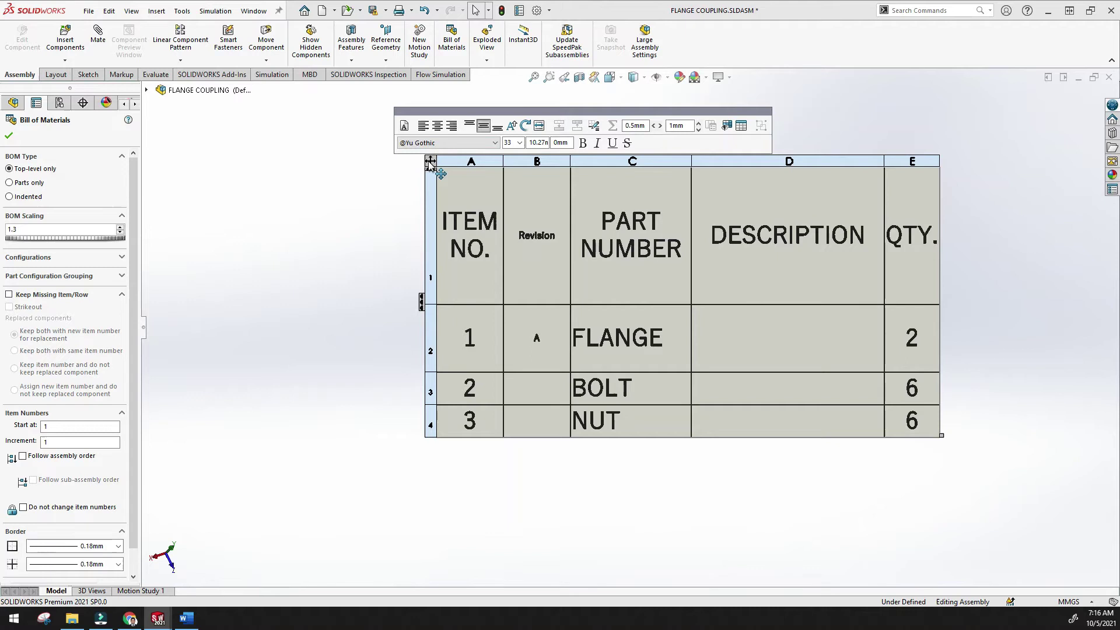
click(478, 144)
scroll(444, 263, up, 5)
click(431, 332)
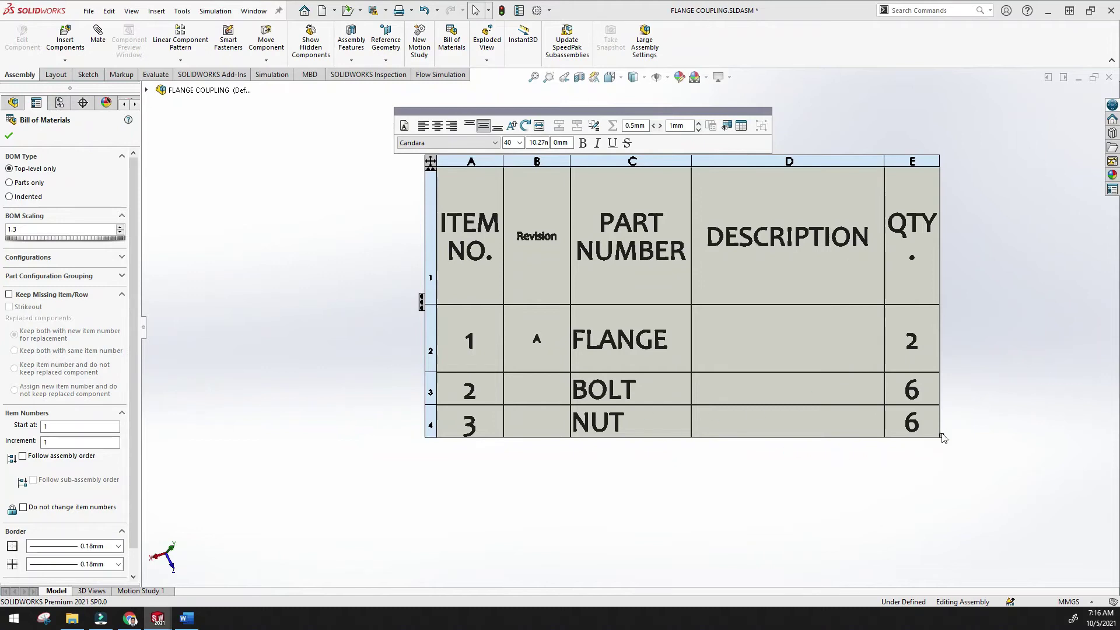
- Widen the bill of materials table and set the vertical cell padding of the NUT row to 1.6 mm
drag(941, 435, 979, 449)
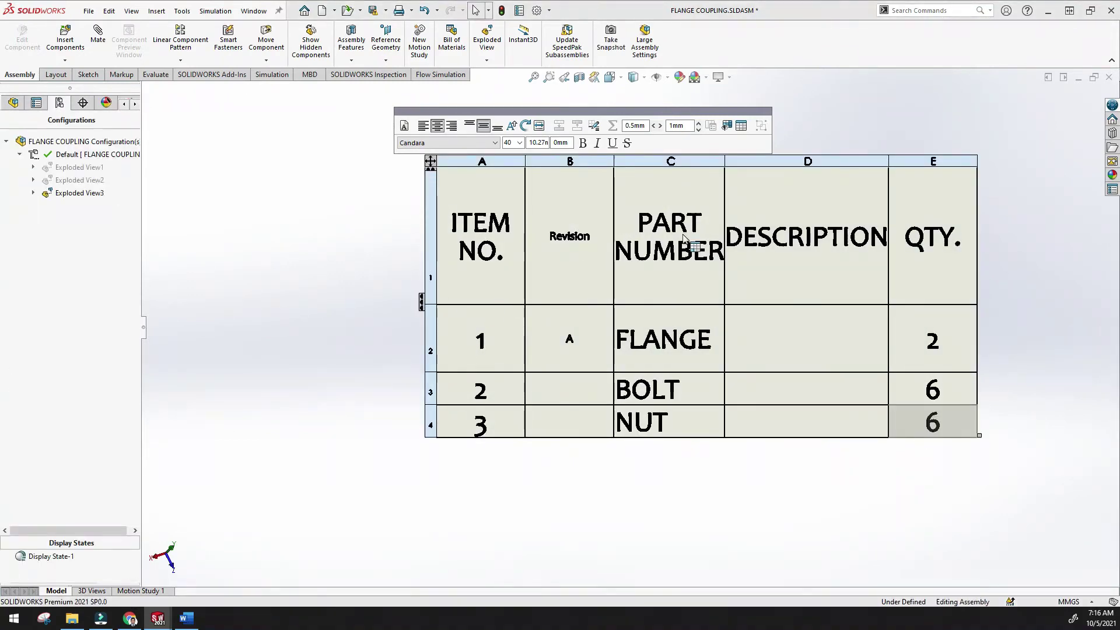
click(594, 126)
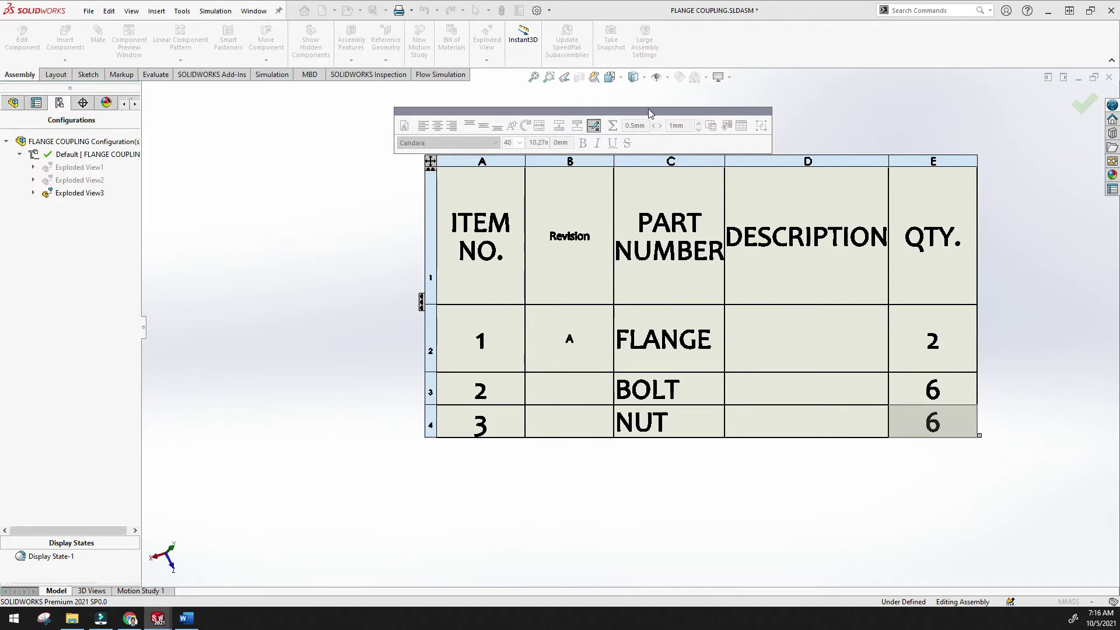
click(594, 126)
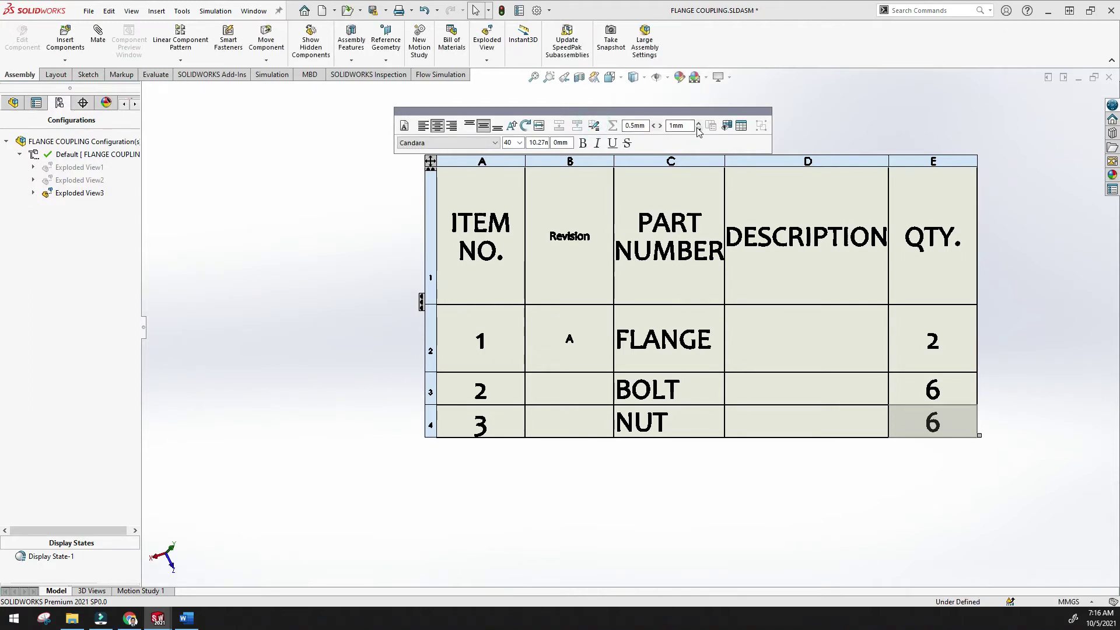
click(698, 123)
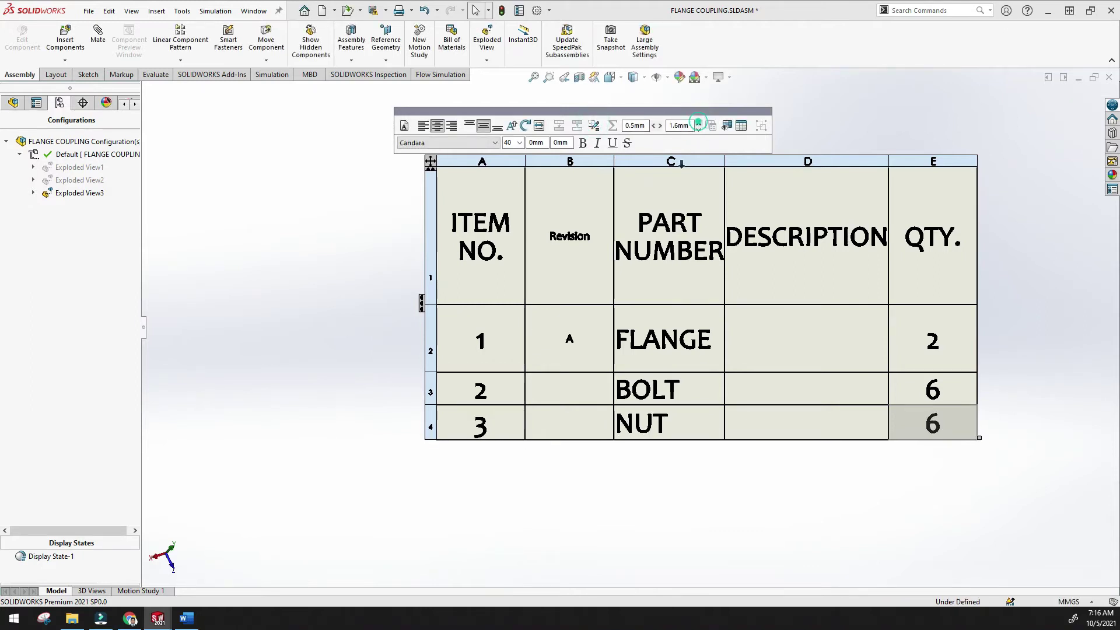
click(671, 195)
click(674, 337)
click(823, 303)
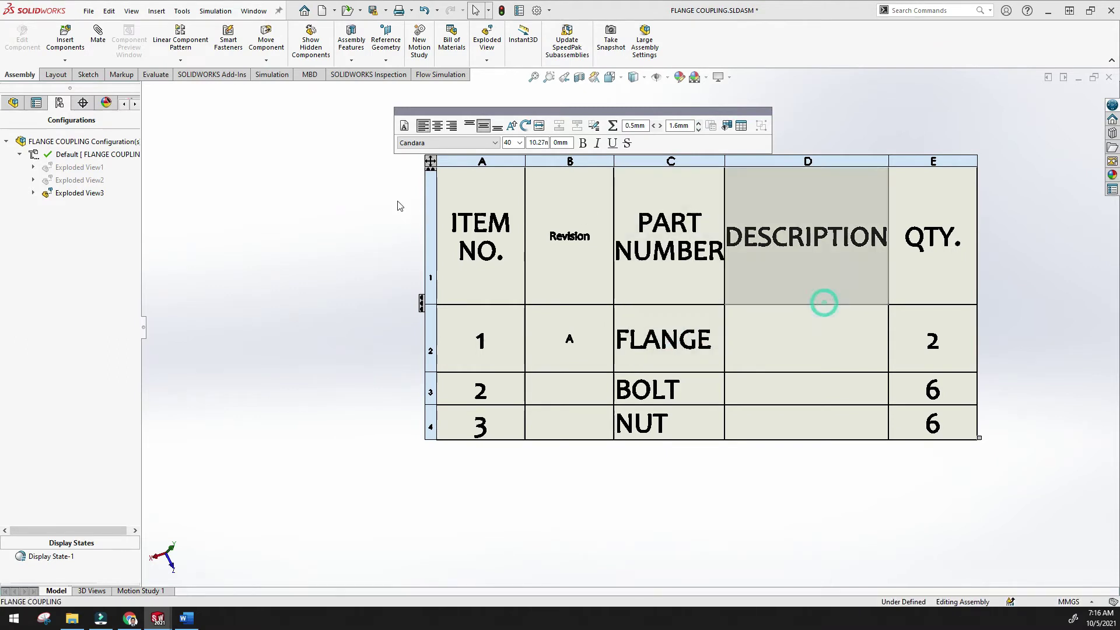
- Move the ITEM NO. column behind the Revision column in the bill of materials table
click(342, 205)
scroll(388, 182, up, 5)
click(534, 77)
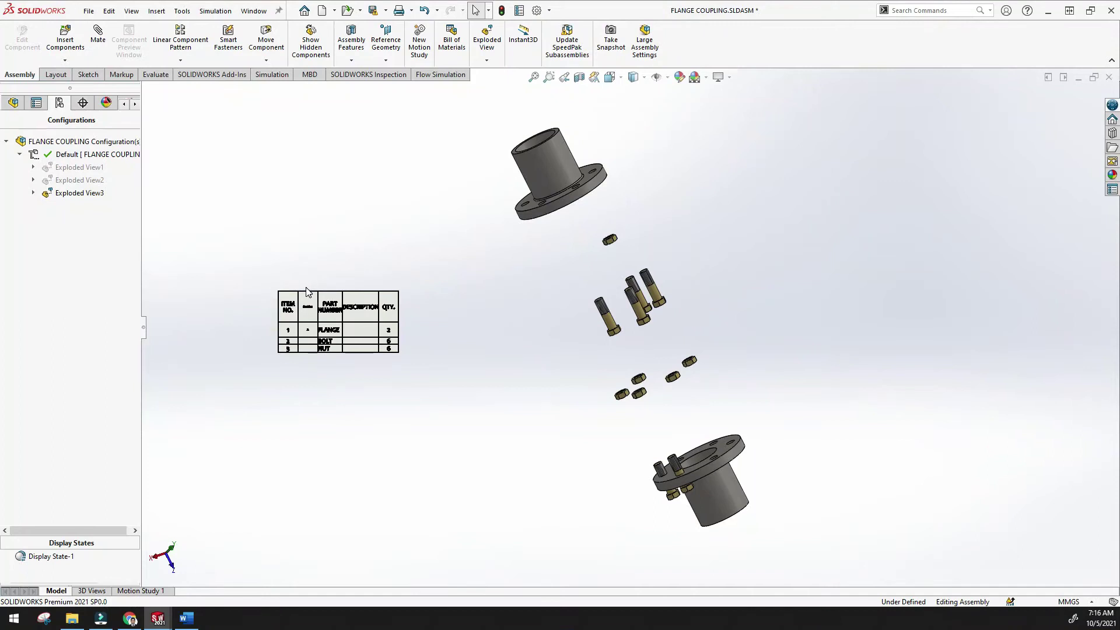
drag(293, 291, 317, 257)
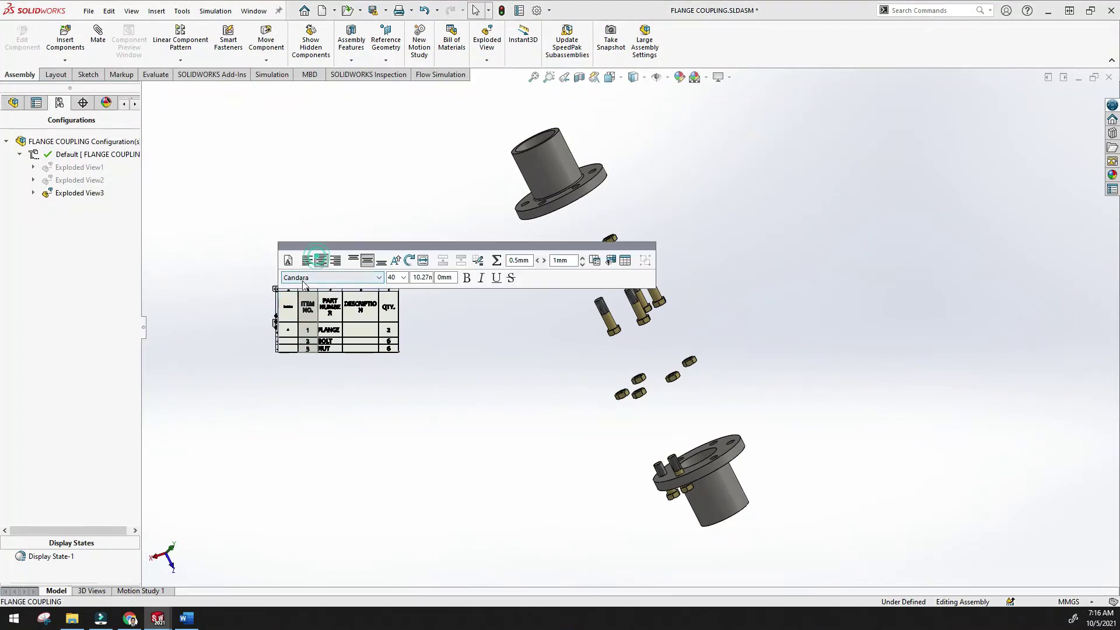
click(455, 340)
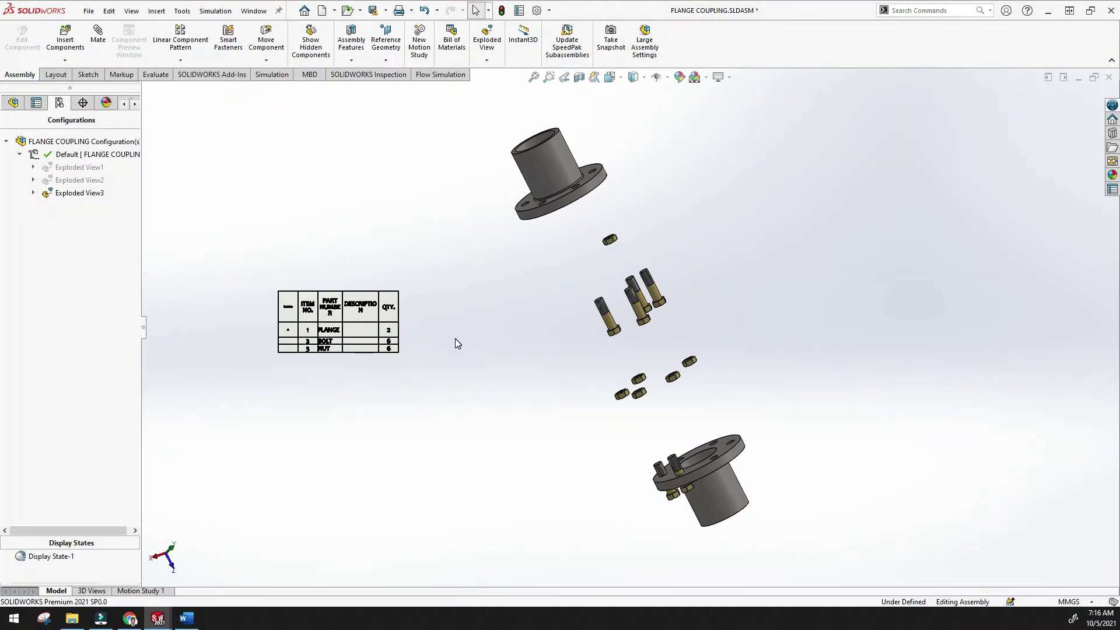
- Move the bill of materials table beside the exploded coupling and rotate its ITEM NO. and QTY. header text to vertical
drag(306, 310, 802, 311)
click(613, 267)
middle_drag(957, 327, 991, 327)
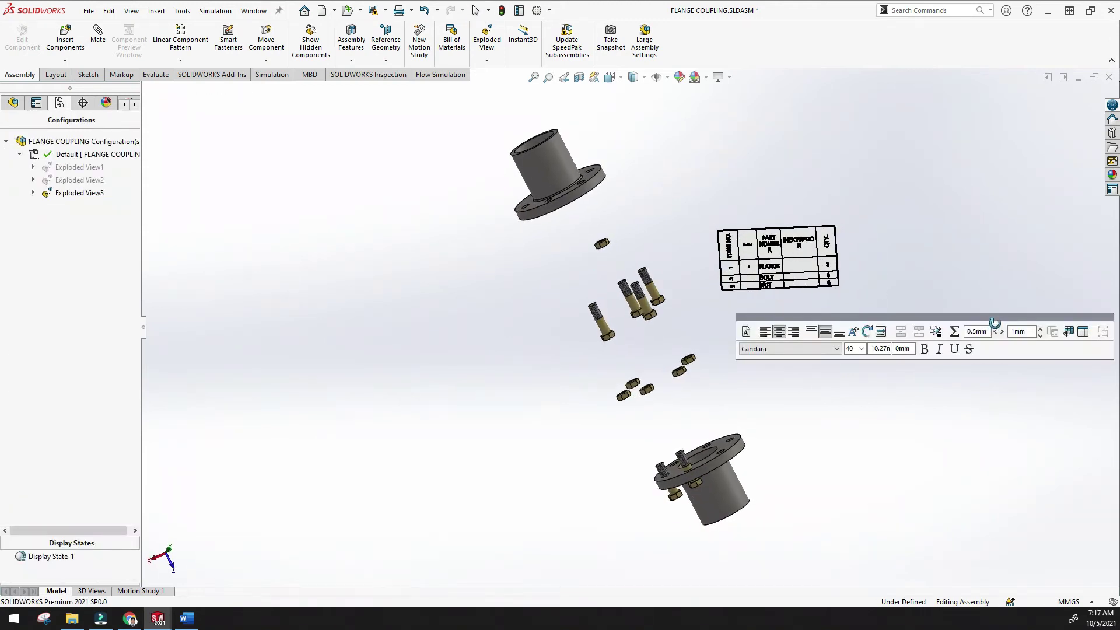
click(944, 278)
scroll(880, 269, down, 3)
key(f)
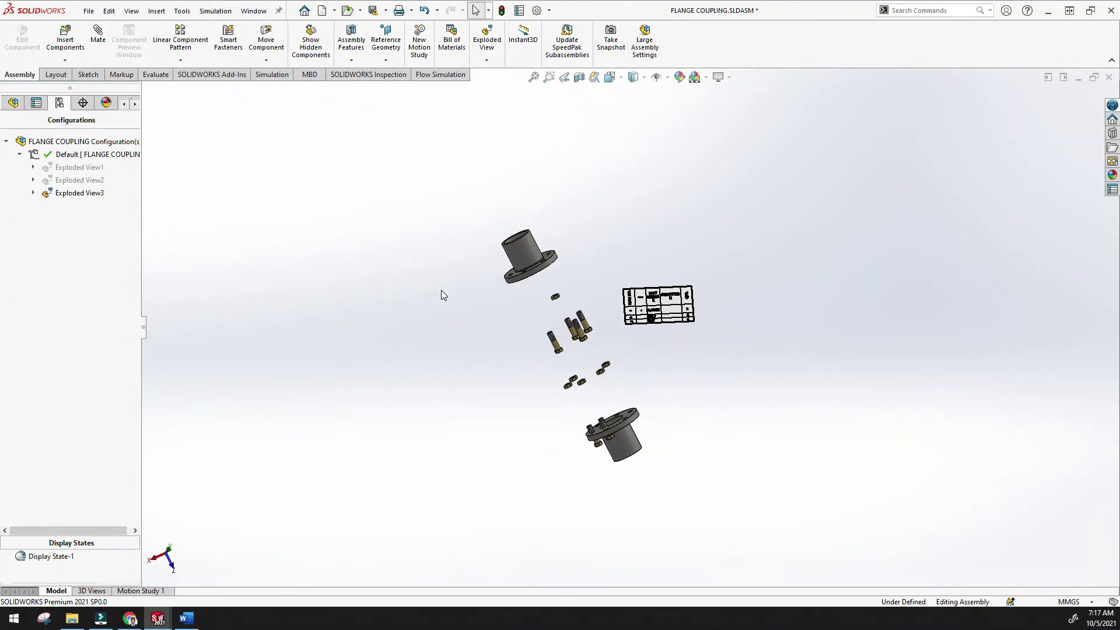
middle_drag(603, 349, 605, 172)
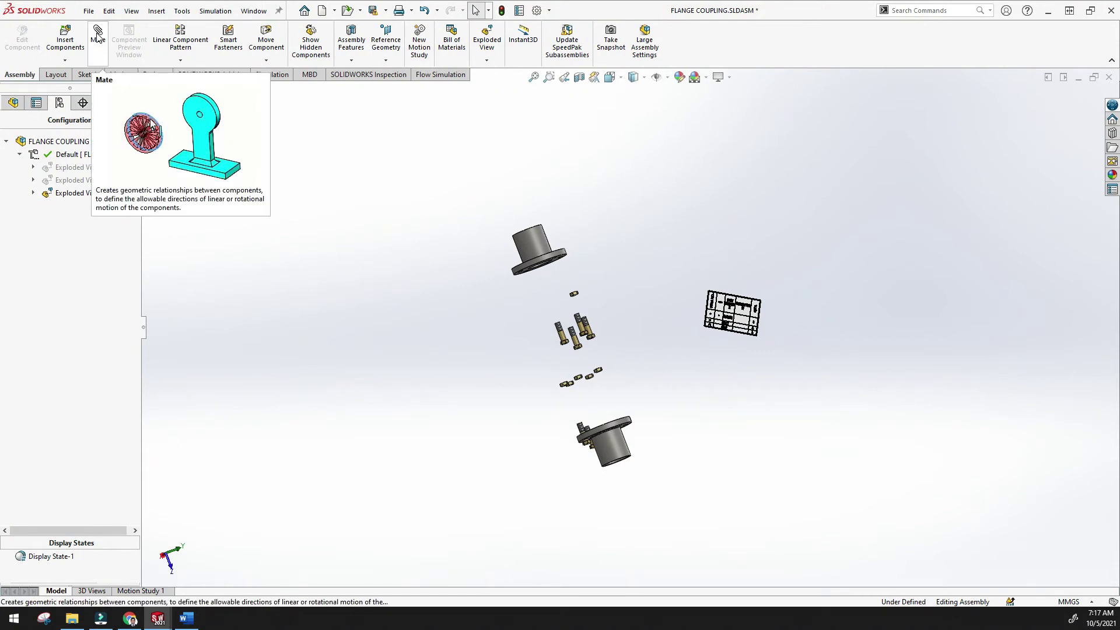
- Create a drawing from the assembly on a standard A (ANSI) Landscape sheet with the sheet format displayed
click(88, 11)
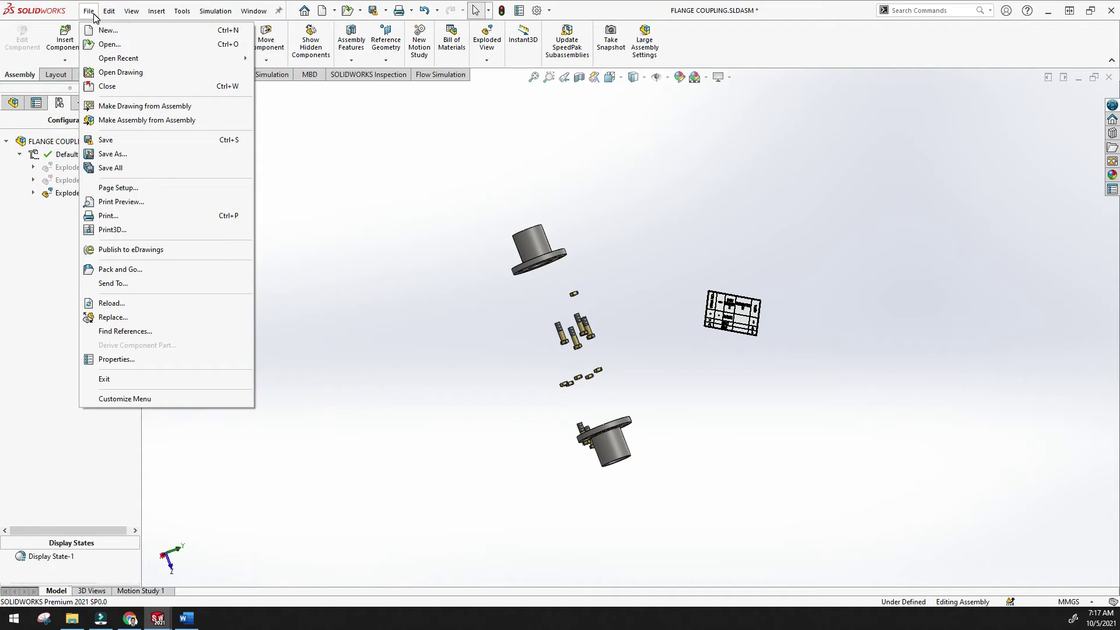
click(146, 107)
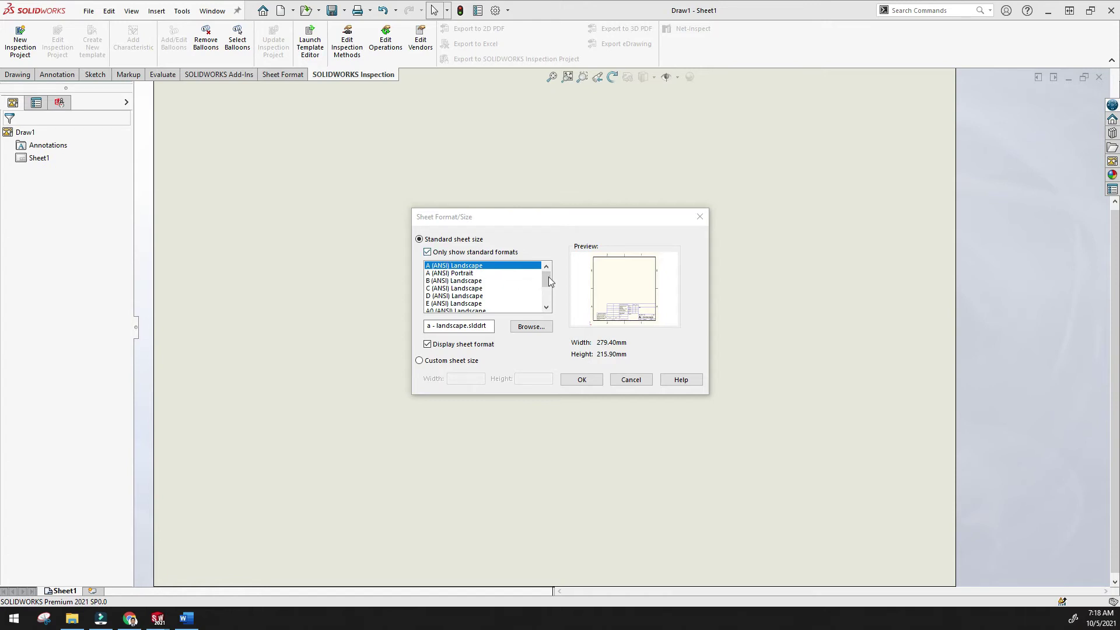
mouse_move(545, 281)
mouse_down()
mouse_move(544, 299)
mouse_move(542, 279)
mouse_up()
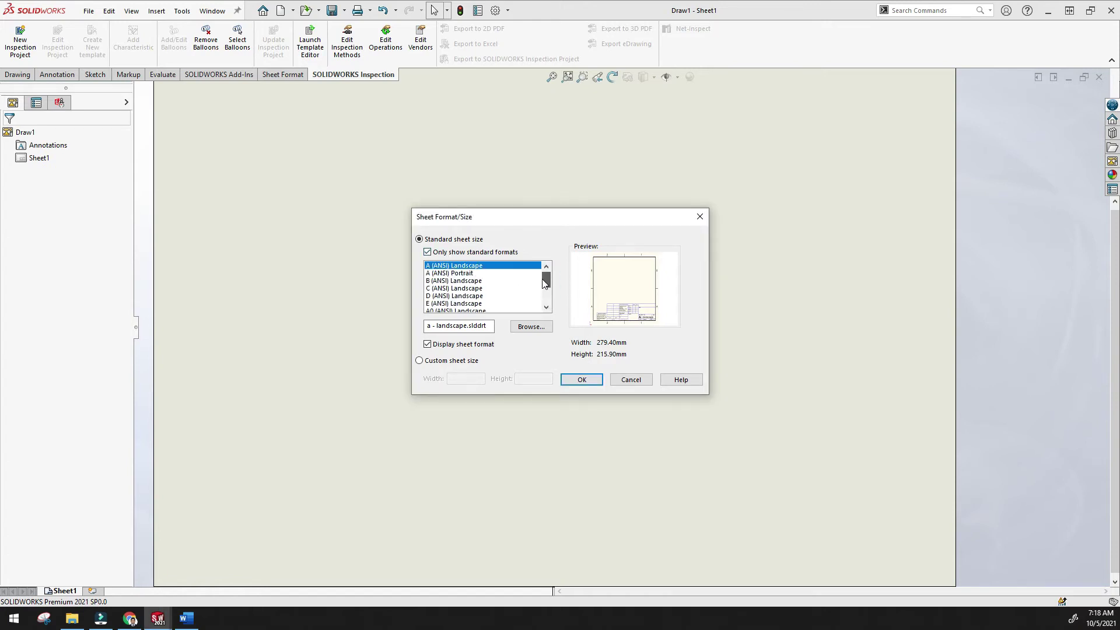
click(466, 273)
click(451, 304)
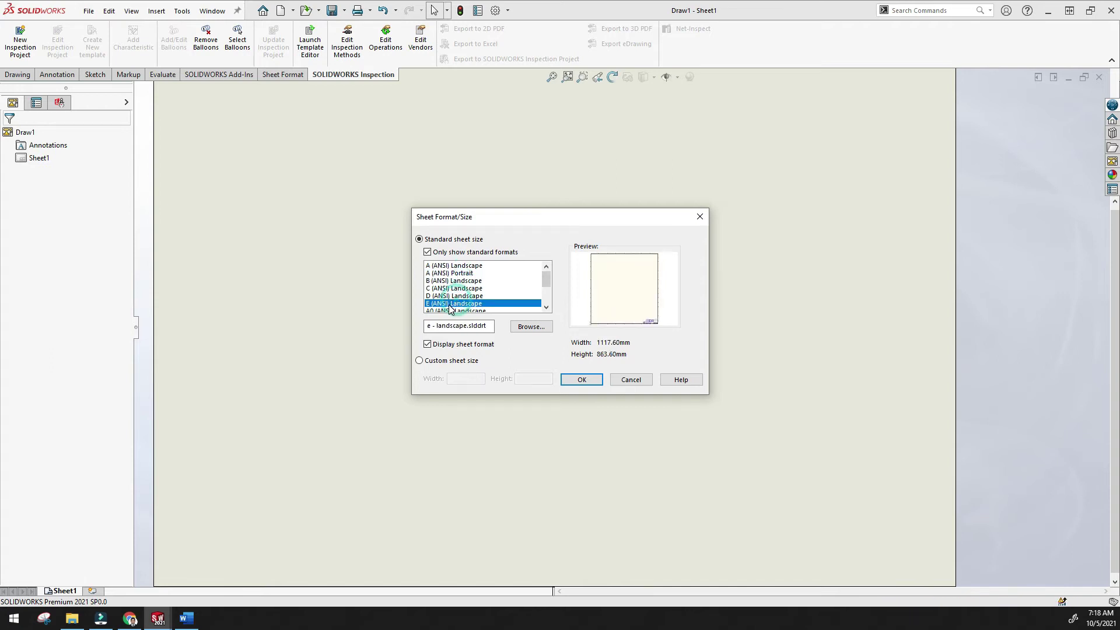
click(453, 288)
click(454, 266)
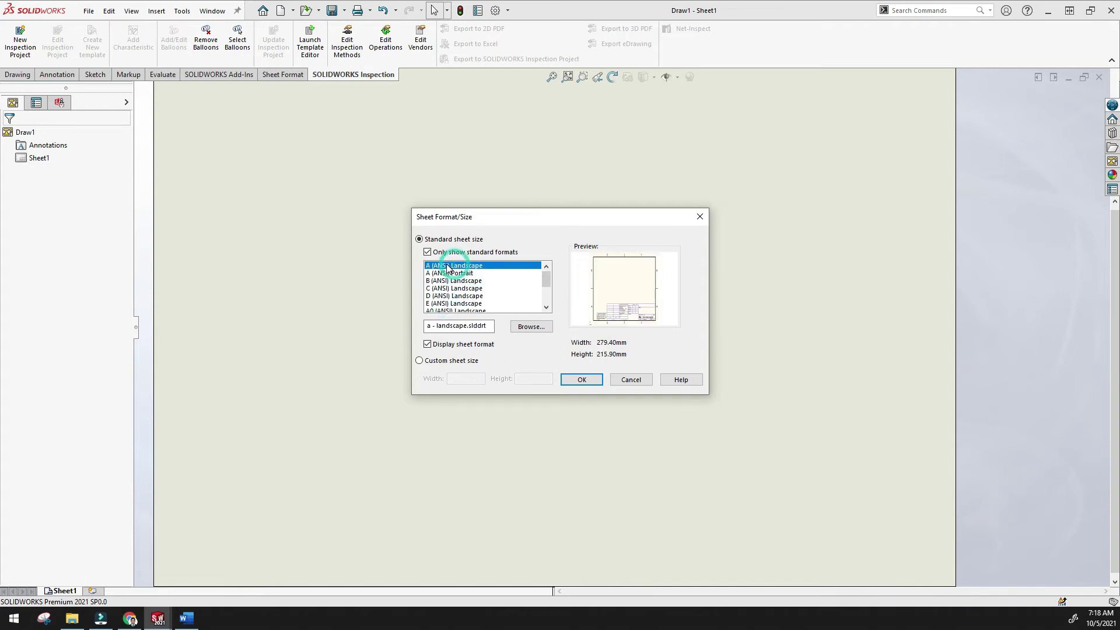
click(575, 380)
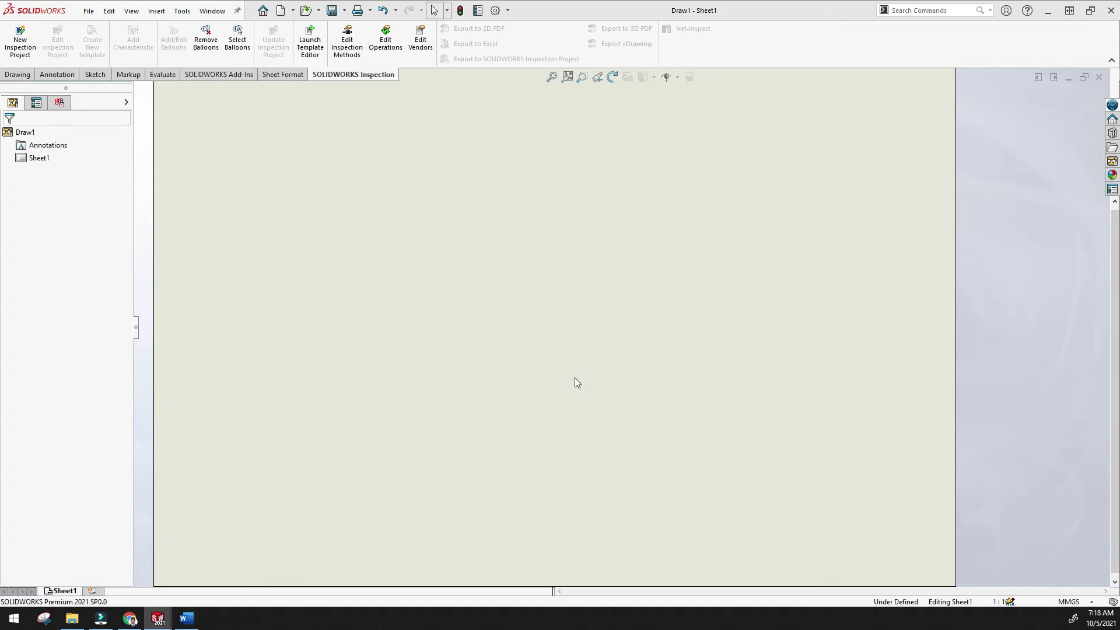
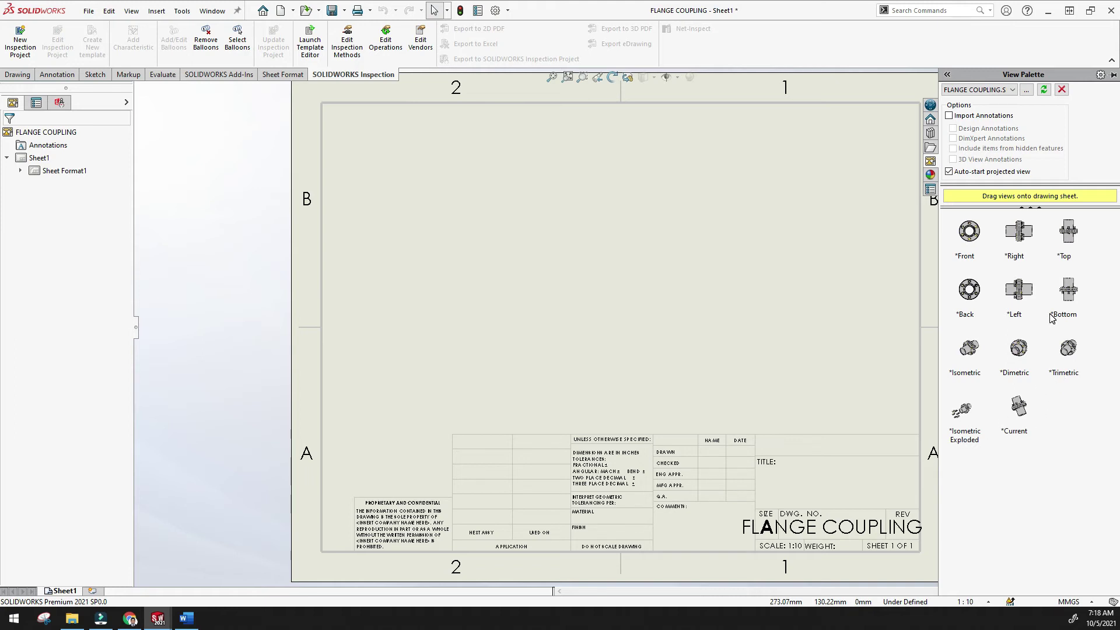
- Place the assembly's Front view on the left half of the drawing sheet, above the title block
drag(969, 237, 499, 261)
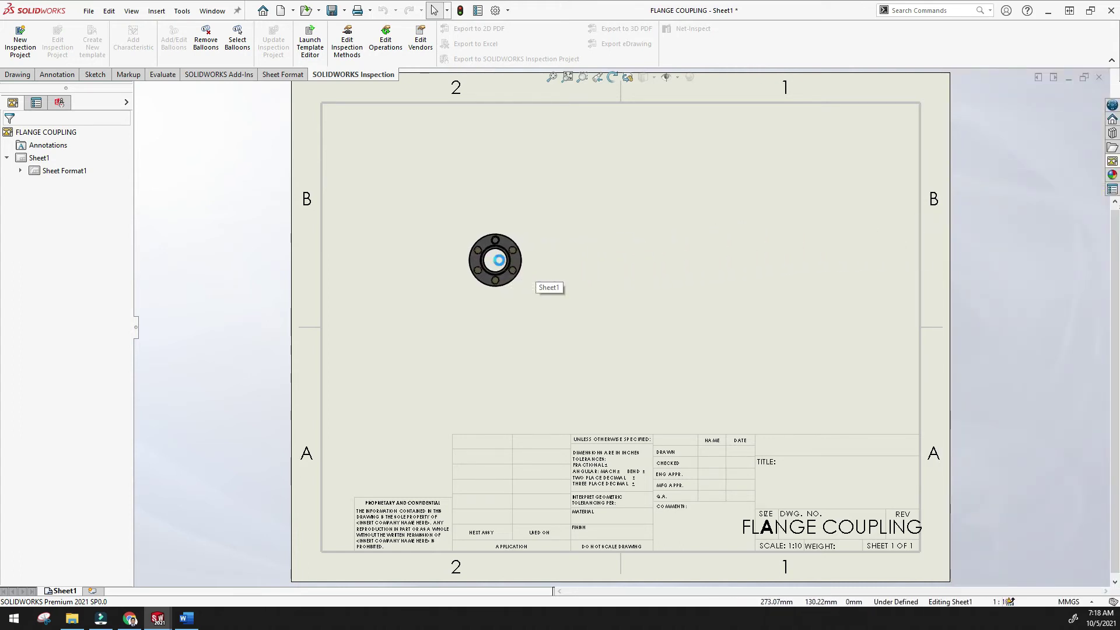
scroll(460, 238, down, 3)
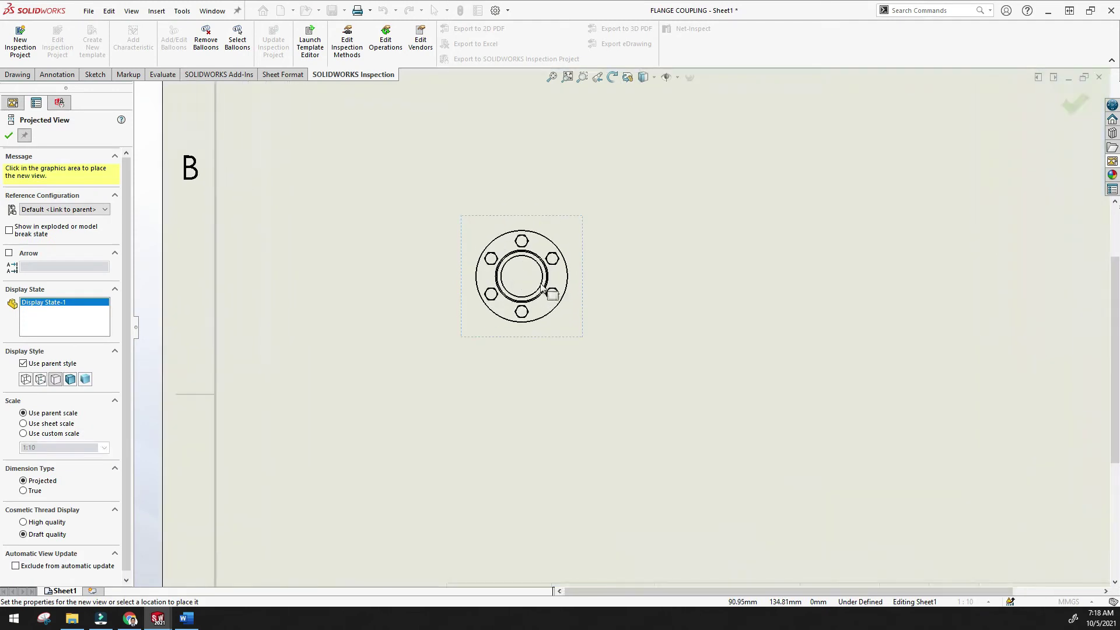
scroll(554, 284, down, 2)
scroll(556, 283, up, 8)
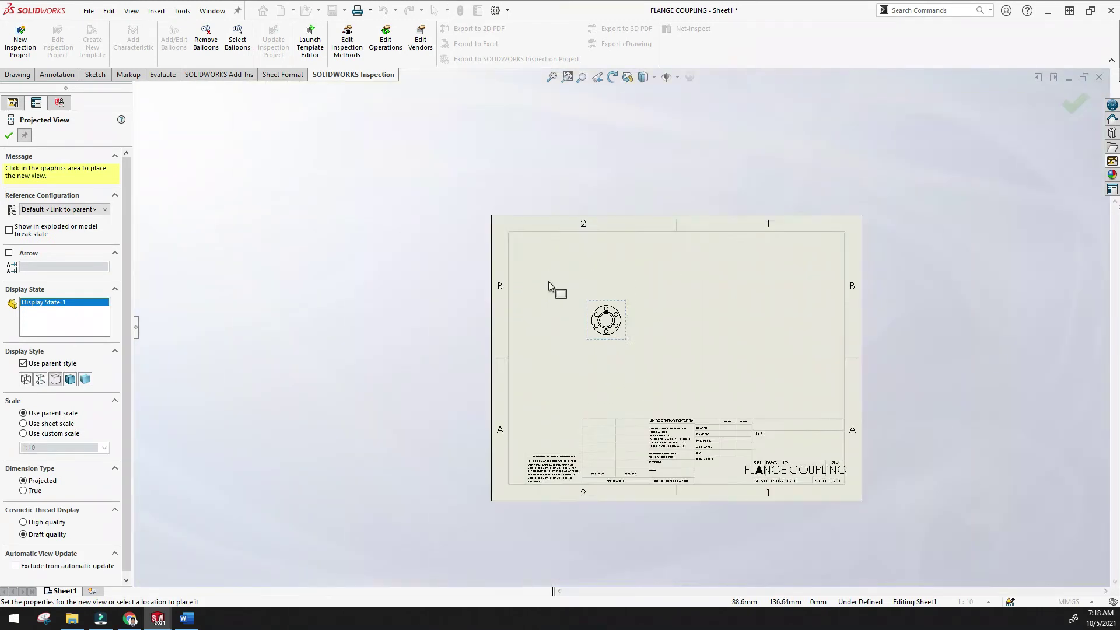
click(551, 77)
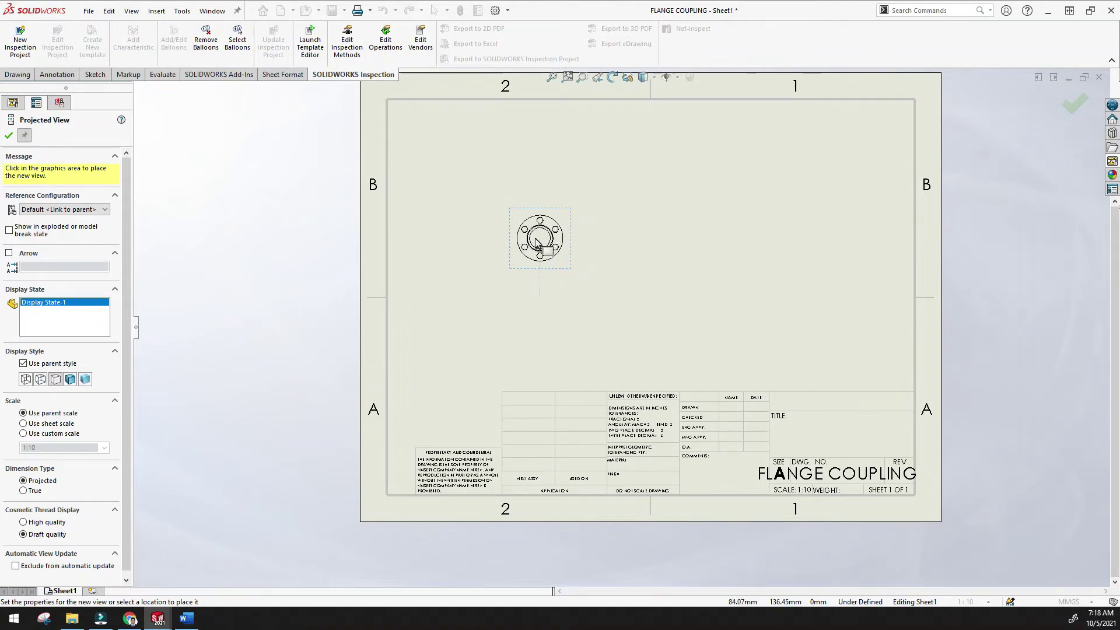
- Place projected views below, right of, above and left of the front view, plus an isometric view at its upper right
click(542, 333)
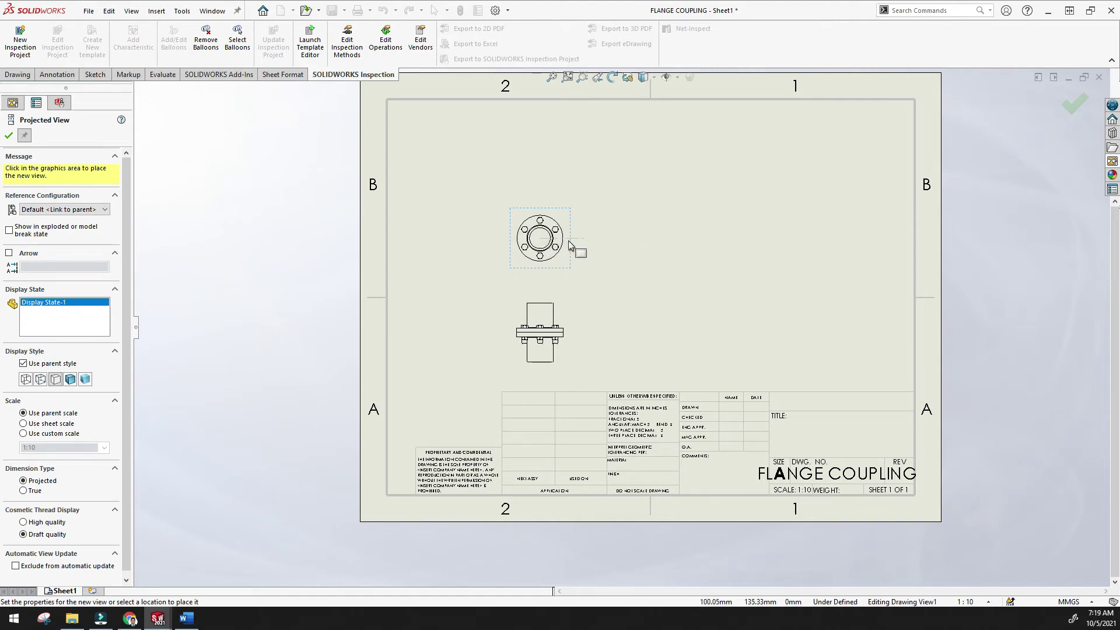
click(647, 238)
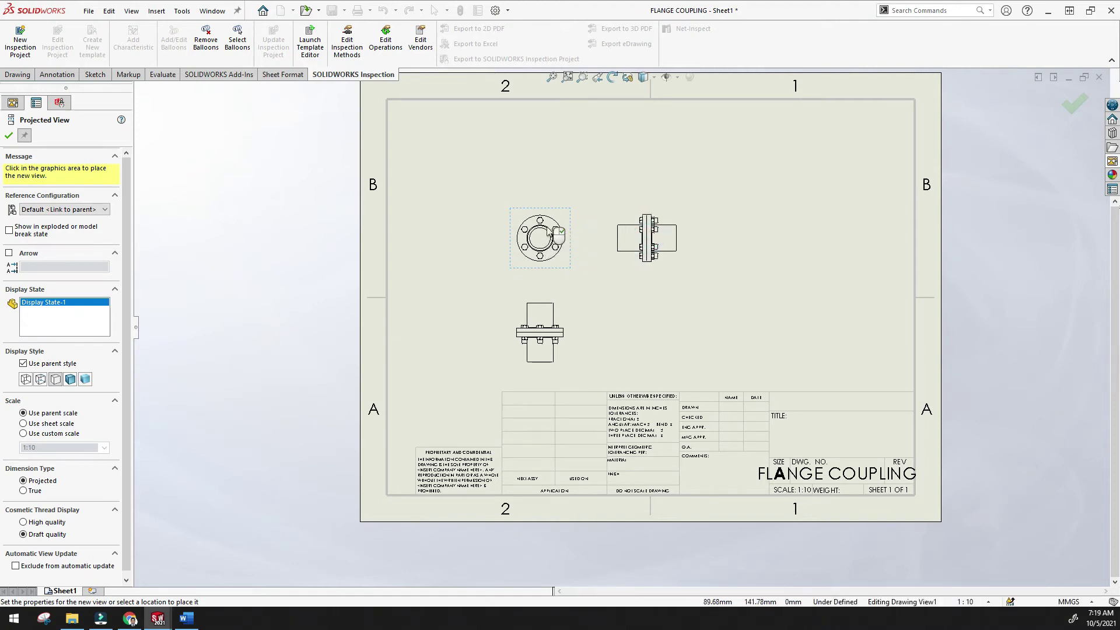
click(539, 153)
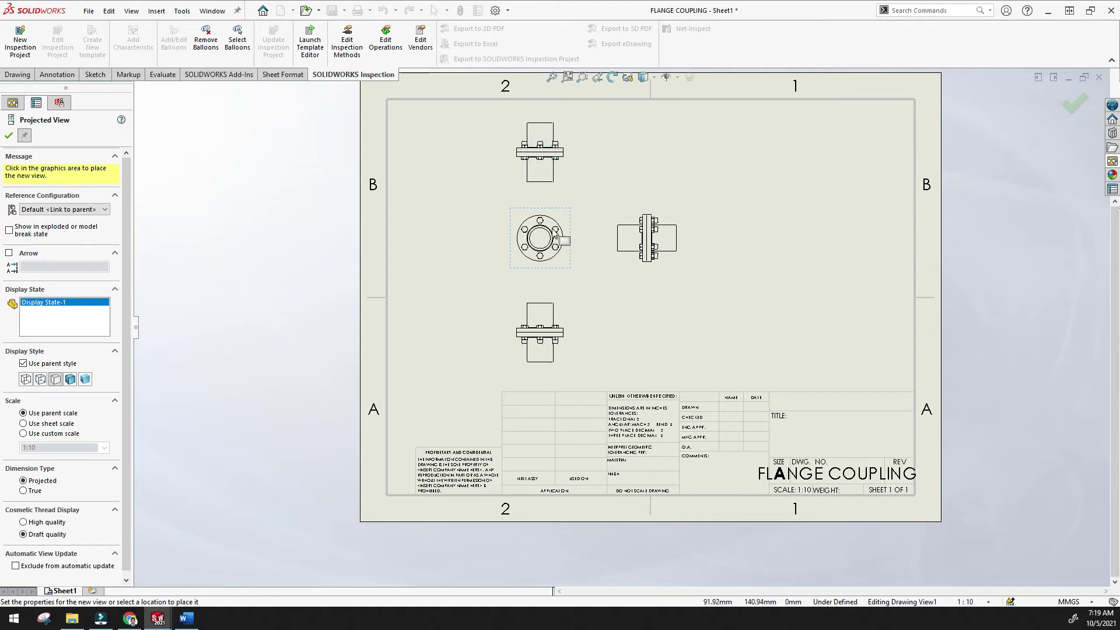
click(652, 166)
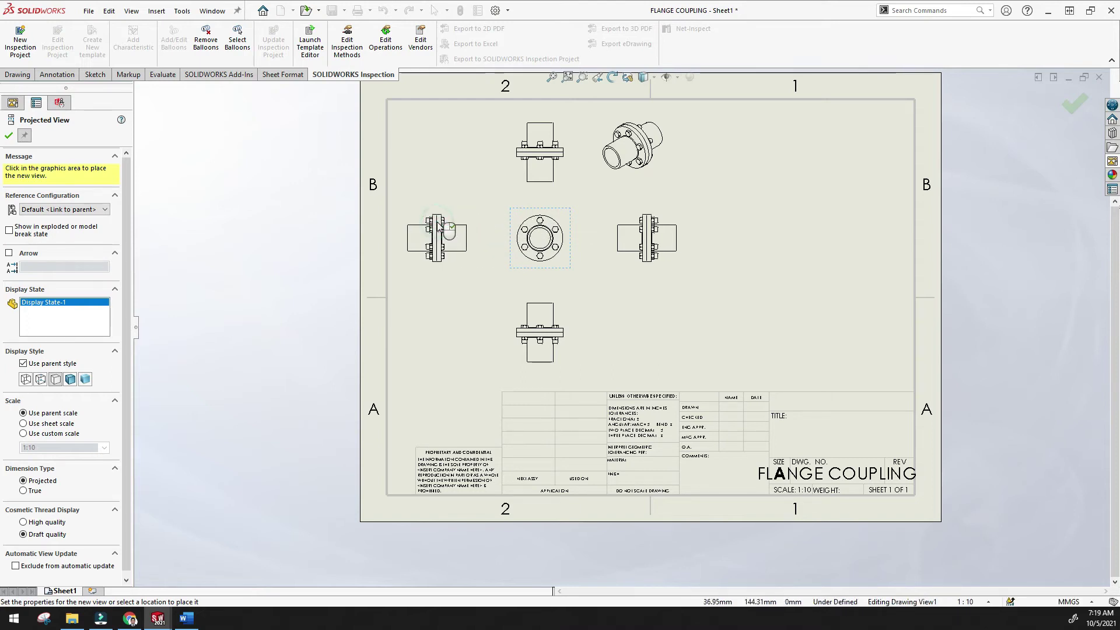
click(437, 224)
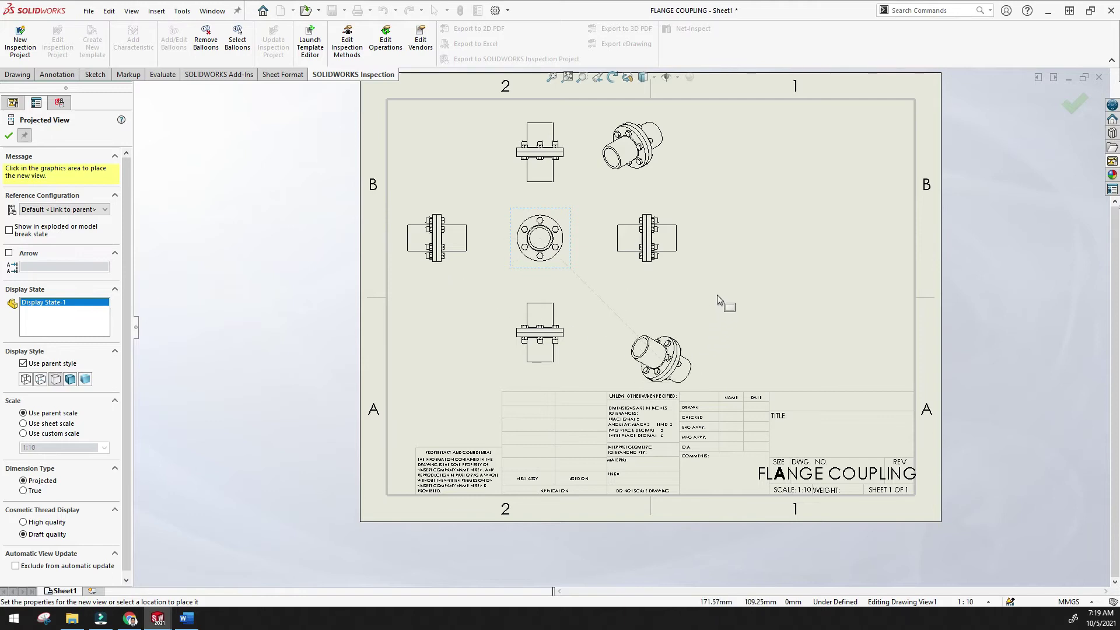
key(Escape)
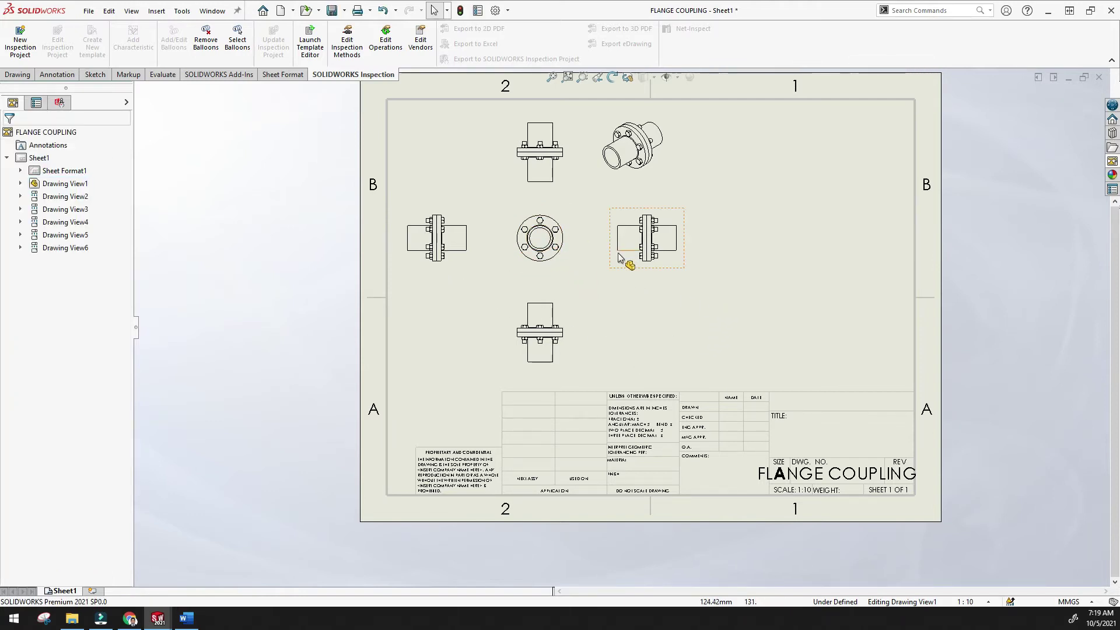
scroll(622, 256, down, 2)
scroll(622, 256, up, 8)
scroll(665, 262, down, 3)
scroll(634, 352, down, 2)
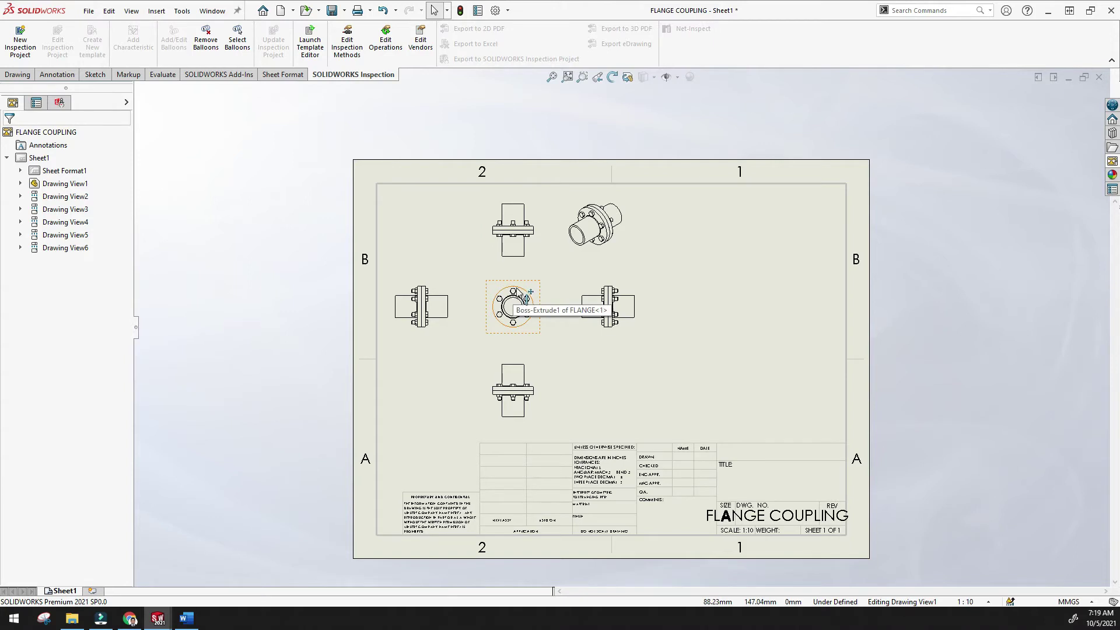
click(589, 231)
right_click(589, 236)
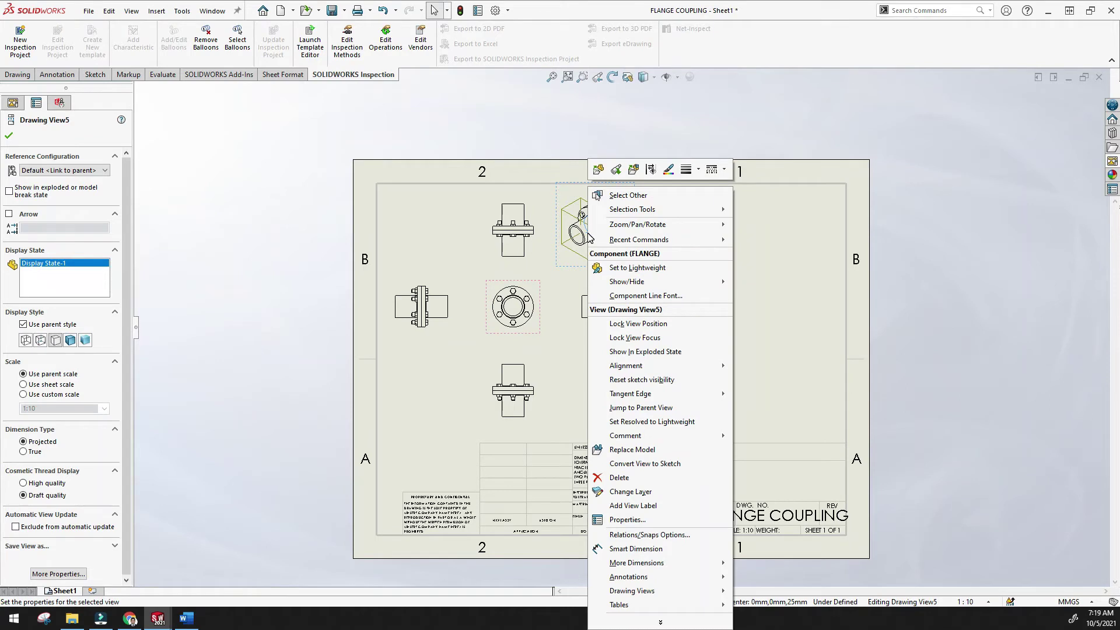
click(788, 244)
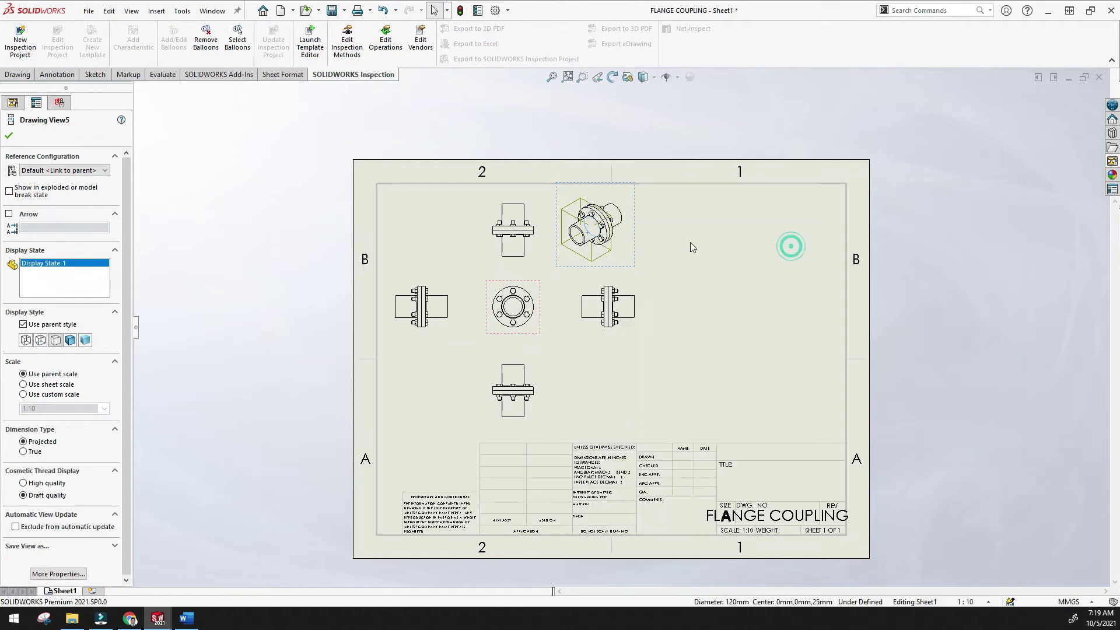
- Copy the isometric view and paste the duplicate just right of the original on the sheet
click(598, 228)
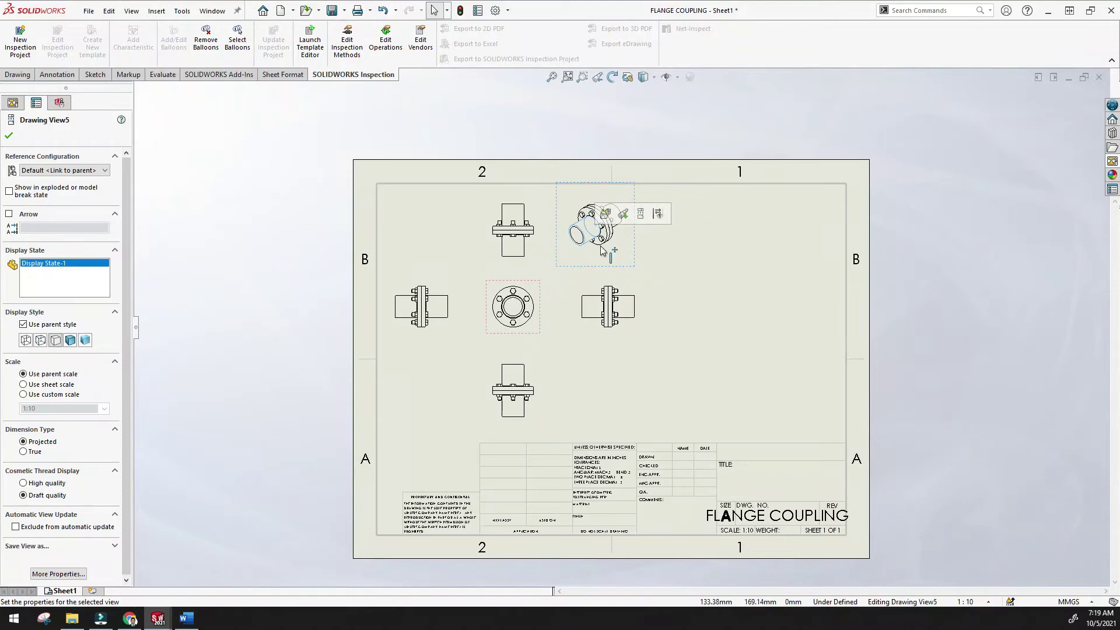
key(ctrl+c)
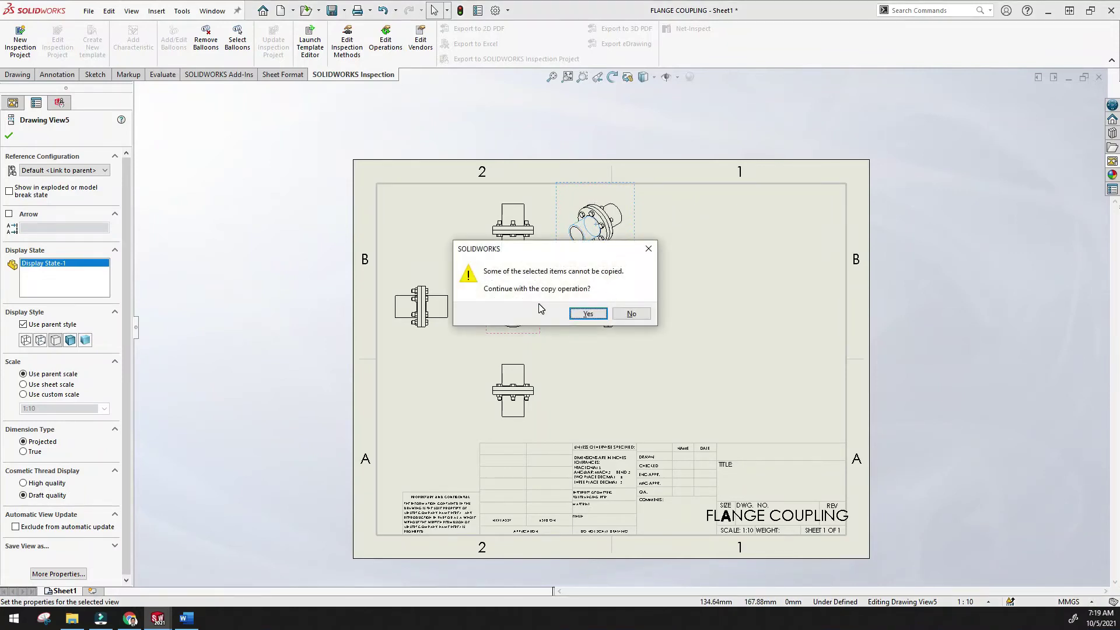
click(588, 314)
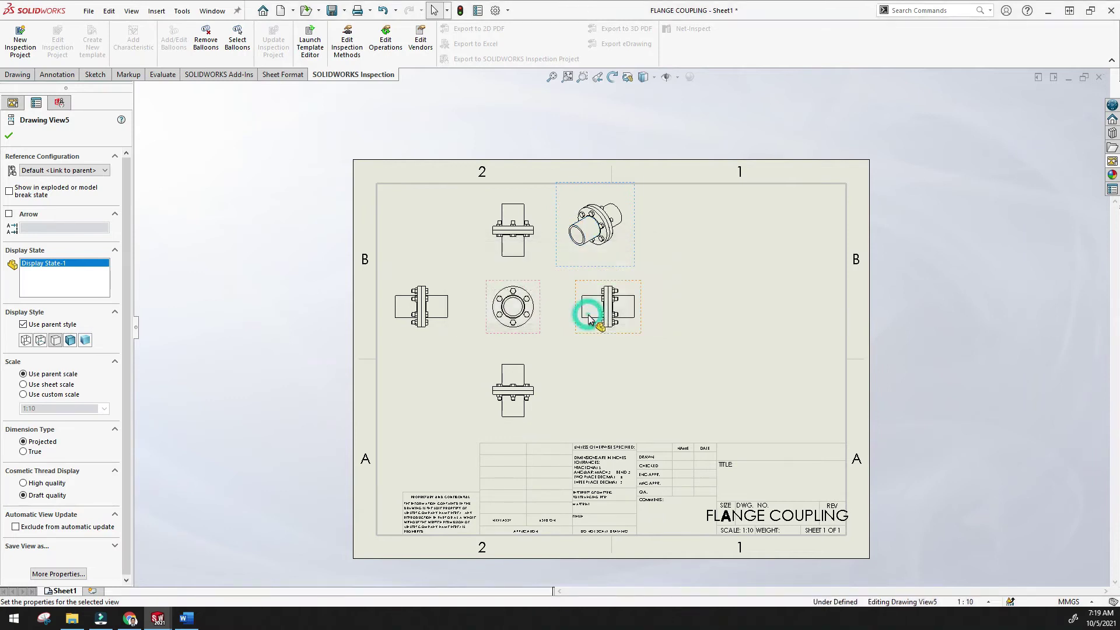
click(654, 242)
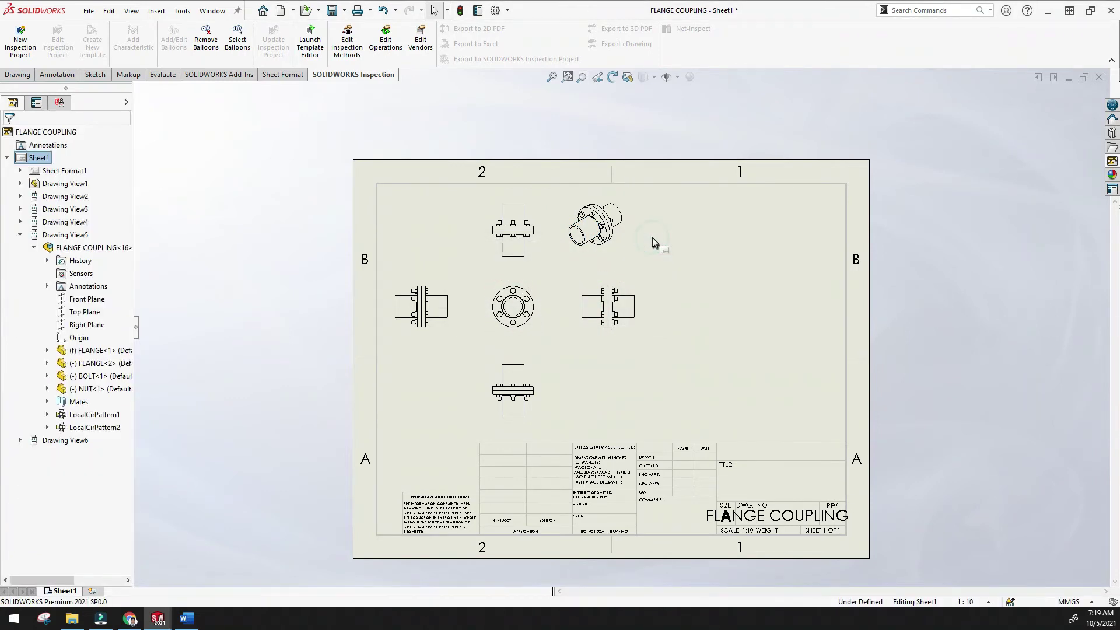
key(ctrl+v)
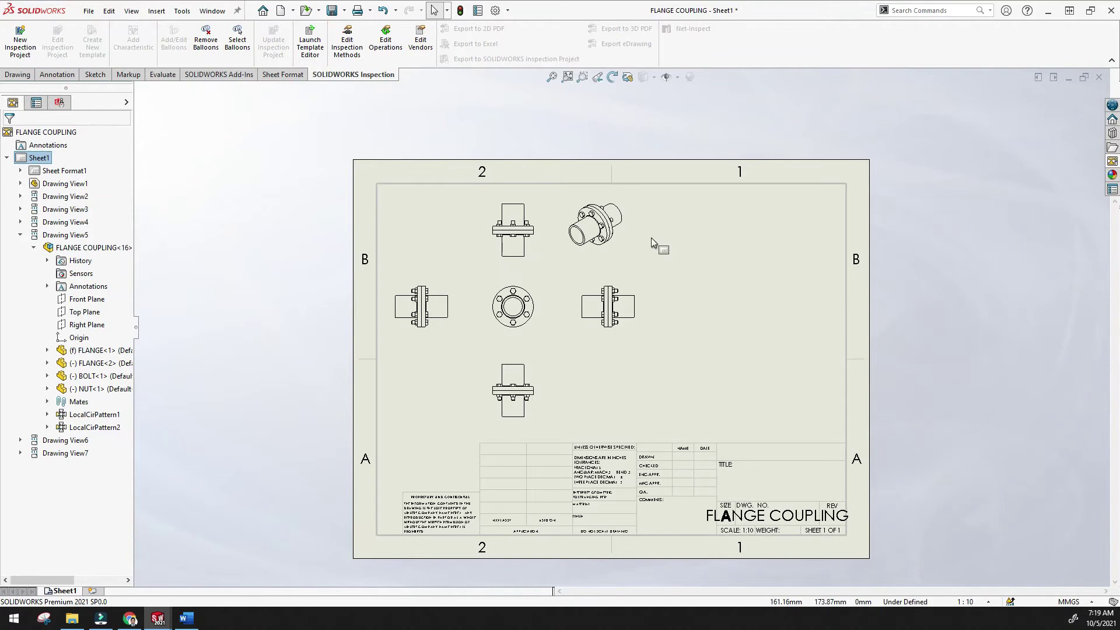
click(651, 248)
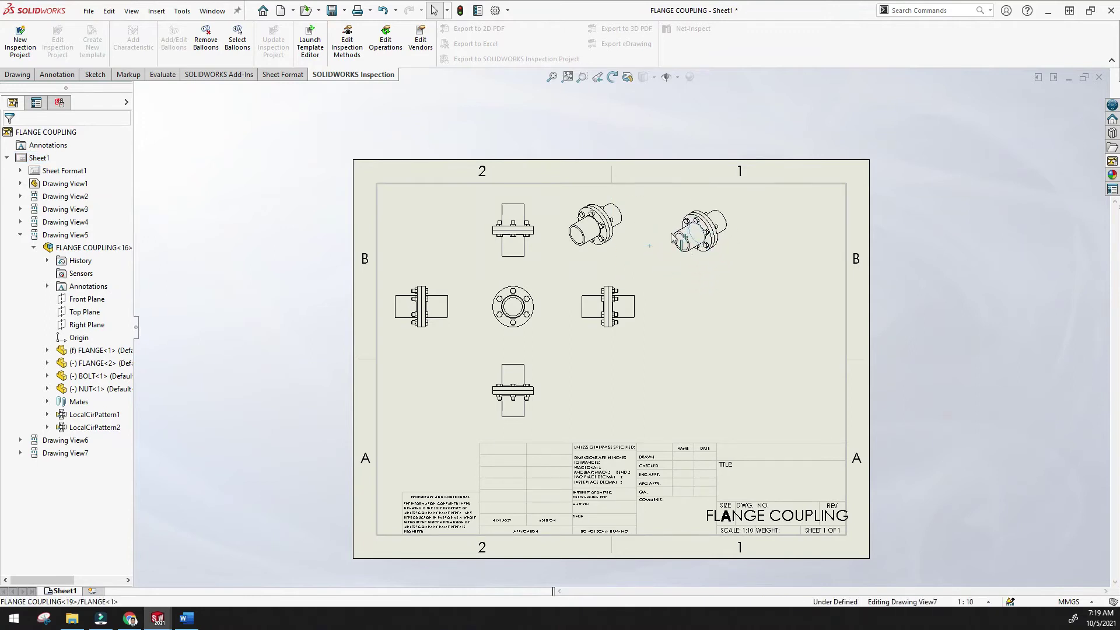
drag(654, 246, 670, 254)
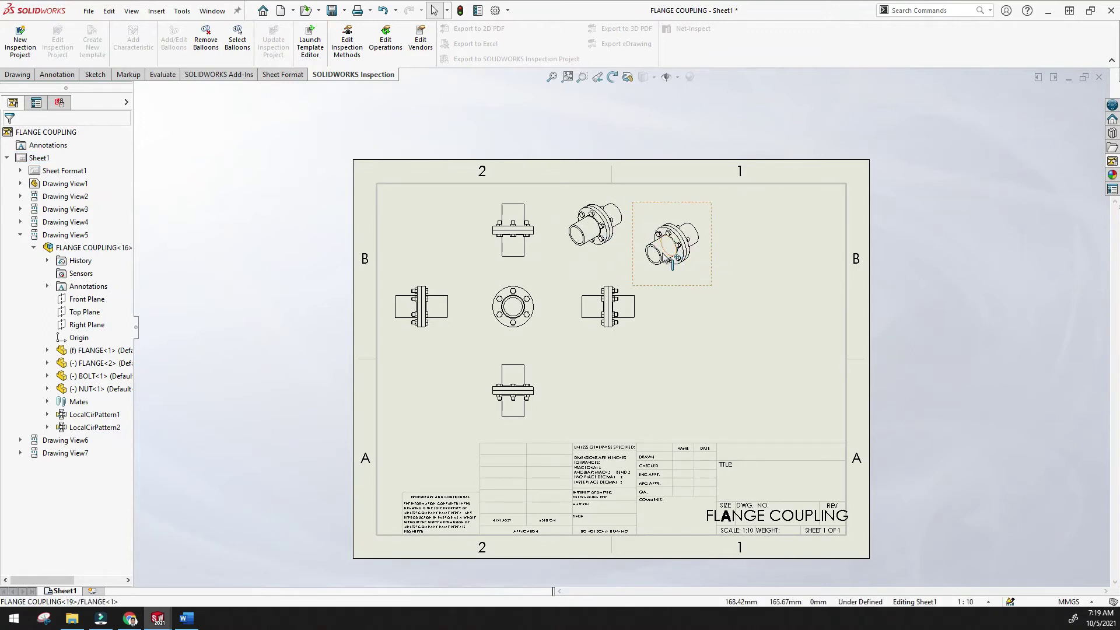
- Show the copied isometric view in its exploded state and move it to the right side of the sheet, above the title block
click(663, 257)
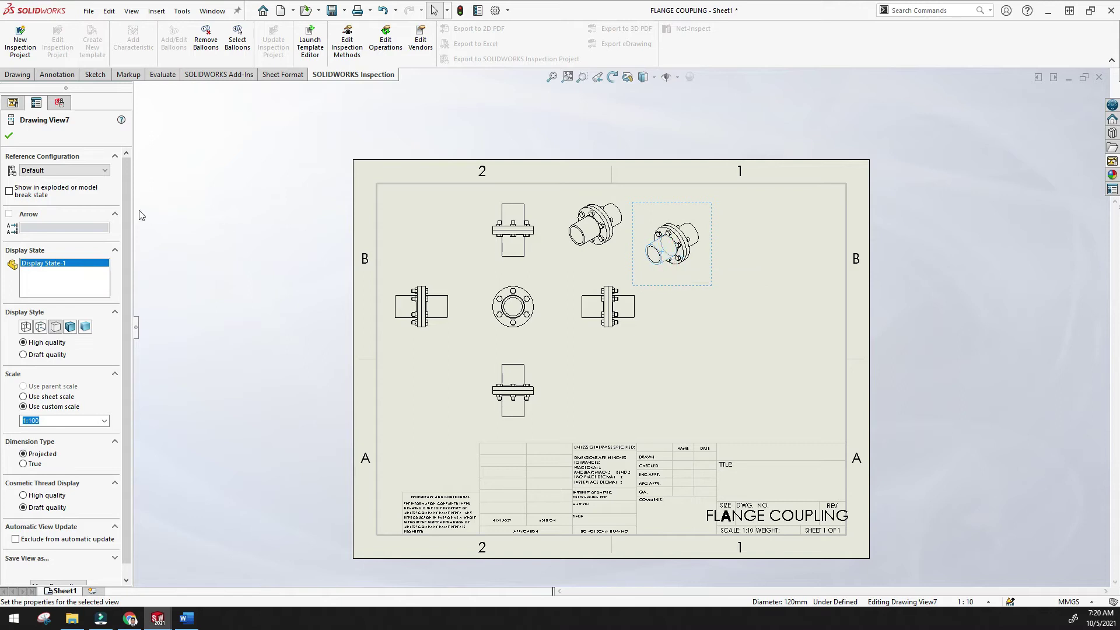
click(12, 191)
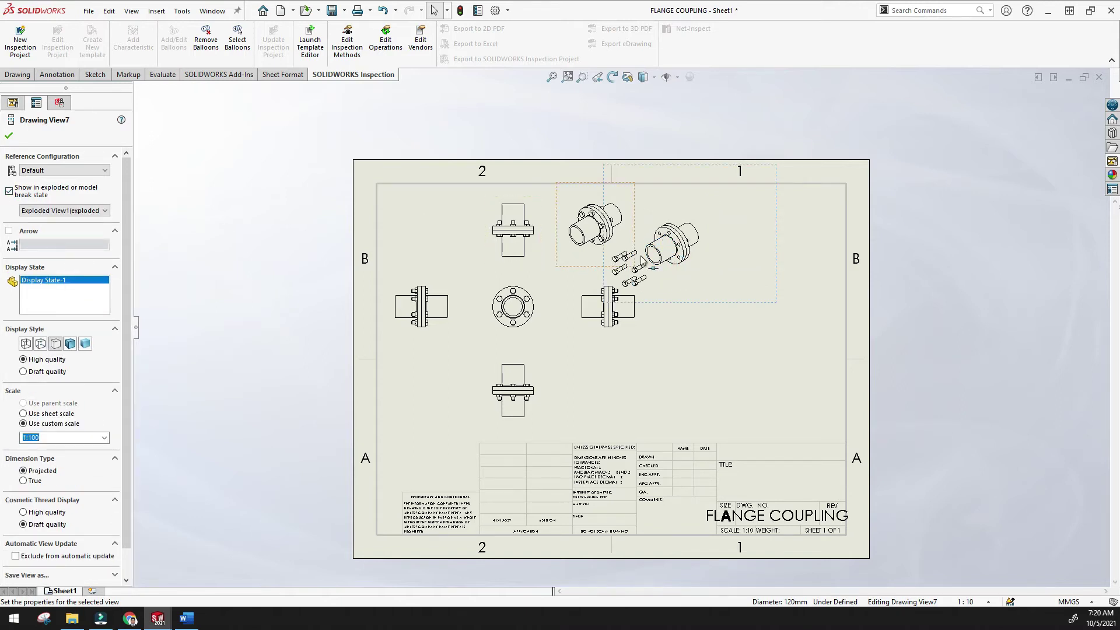
mouse_move(680, 255)
middle_down()
mouse_move(715, 260)
mouse_move(678, 261)
middle_up()
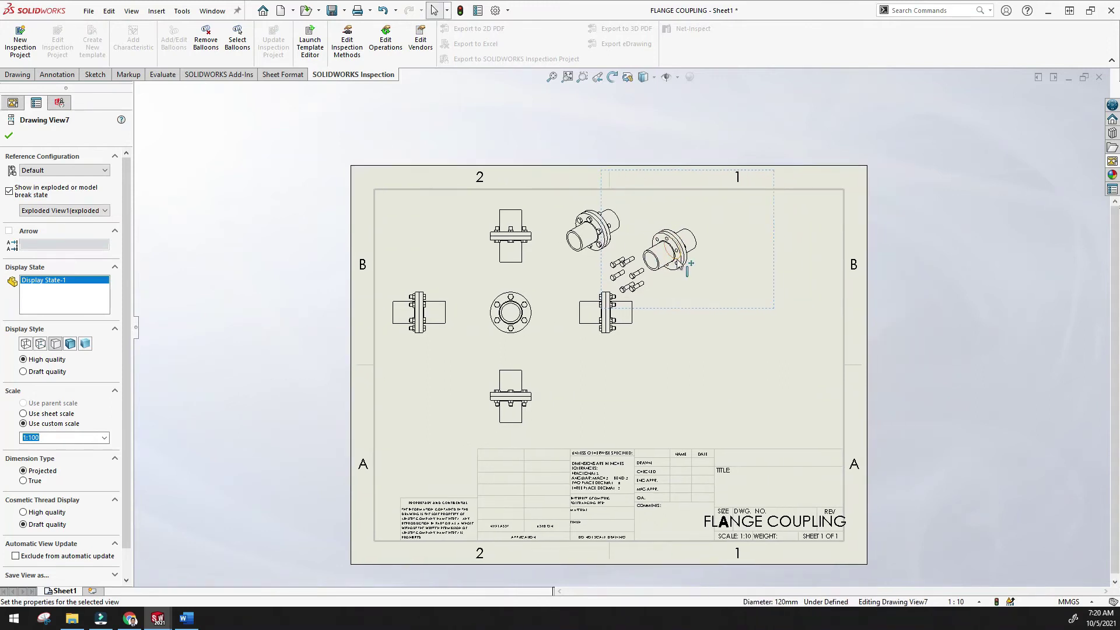
click(654, 268)
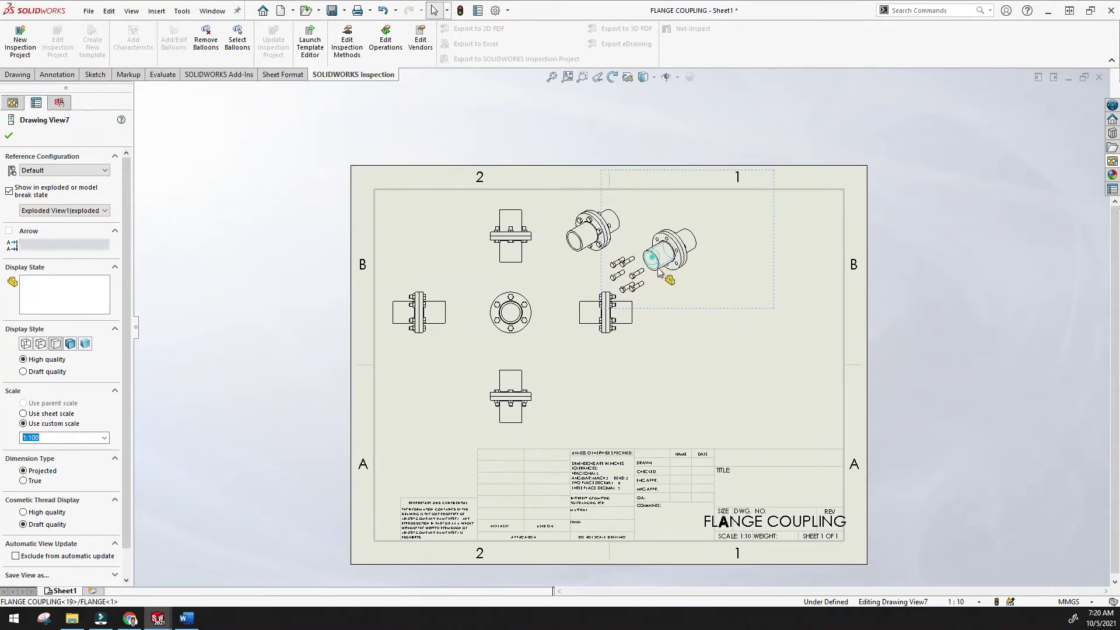
mouse_move(668, 274)
mouse_down()
mouse_move(742, 352)
mouse_move(711, 367)
mouse_up()
scroll(703, 383, down, 2)
scroll(683, 368, down, 1)
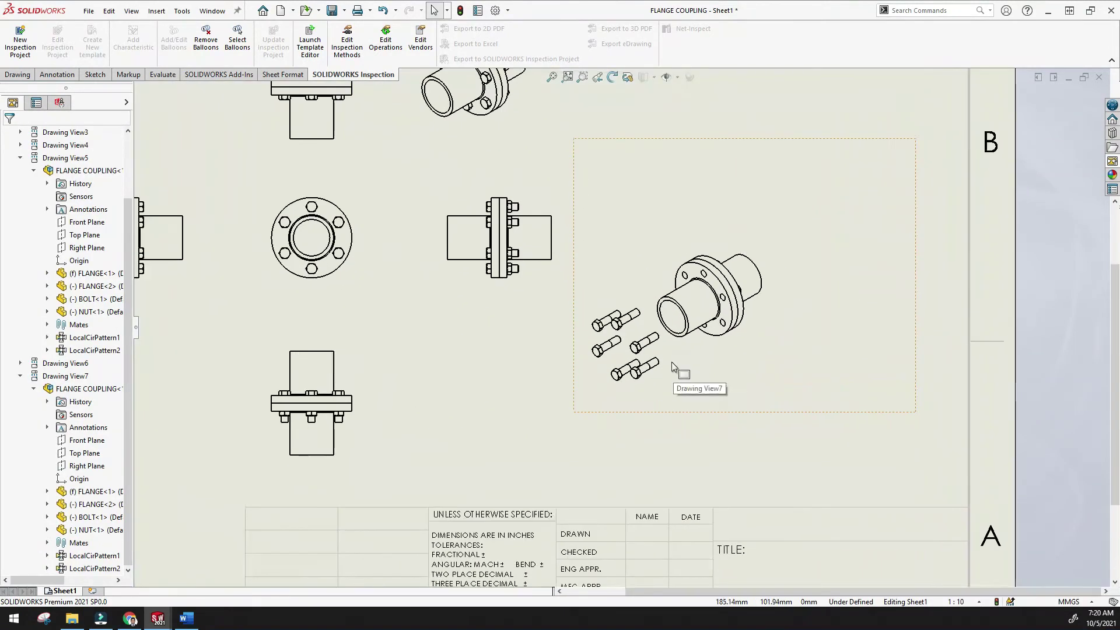
scroll(684, 309, up, 4)
mouse_move(686, 315)
mouse_down()
mouse_move(671, 259)
mouse_move(674, 274)
mouse_up()
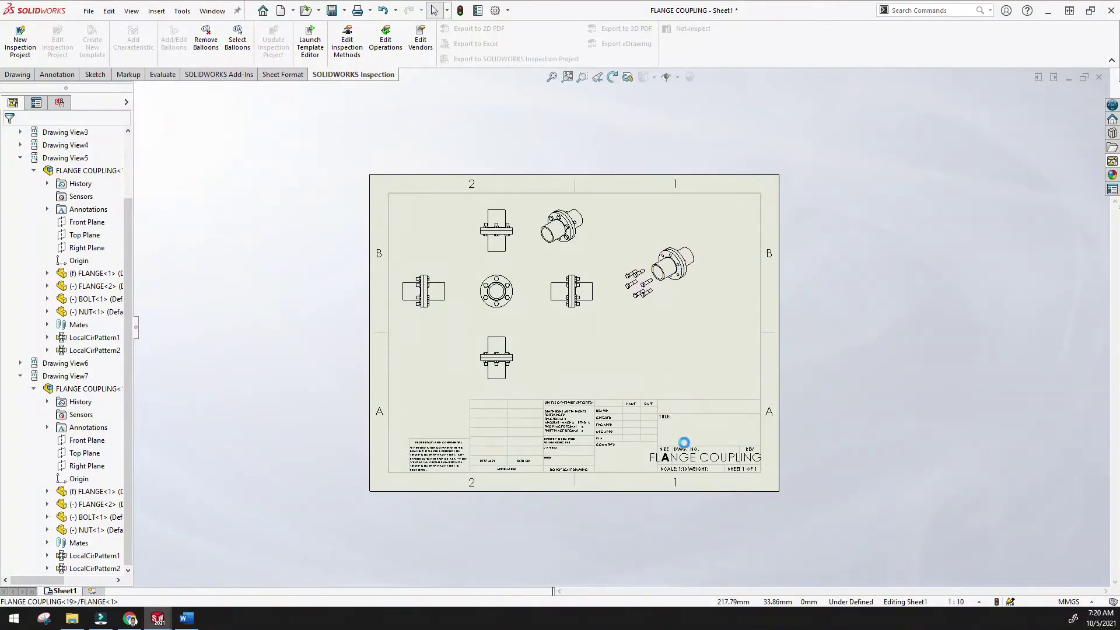
- Examine the title block and the arrangement of the coupling views on the sheet
scroll(675, 456, down, 1)
scroll(614, 409, down, 2)
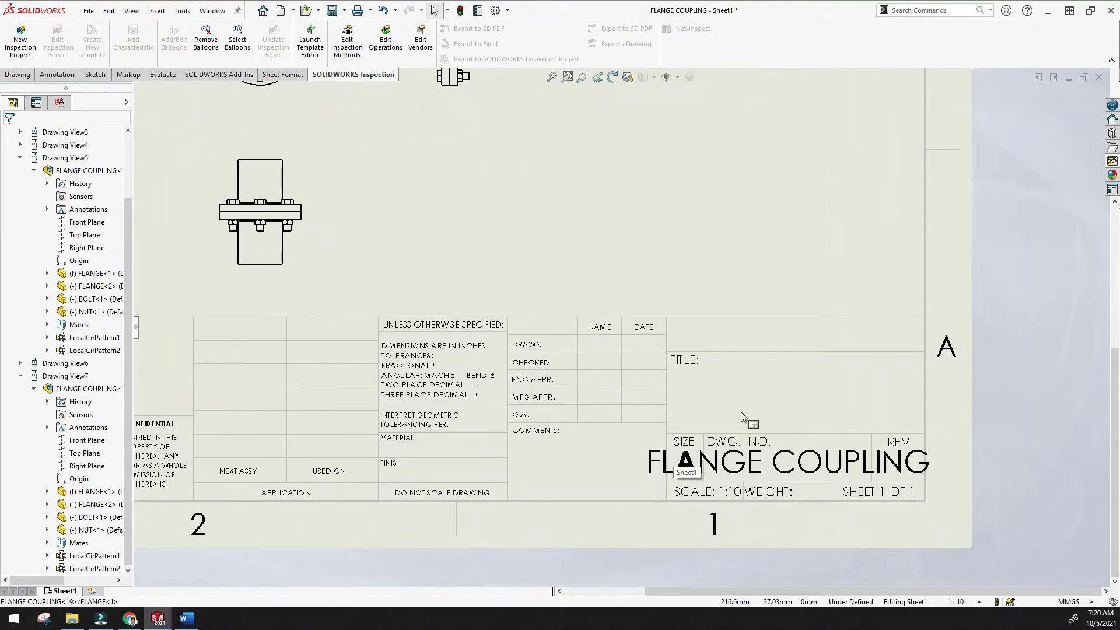
click(821, 390)
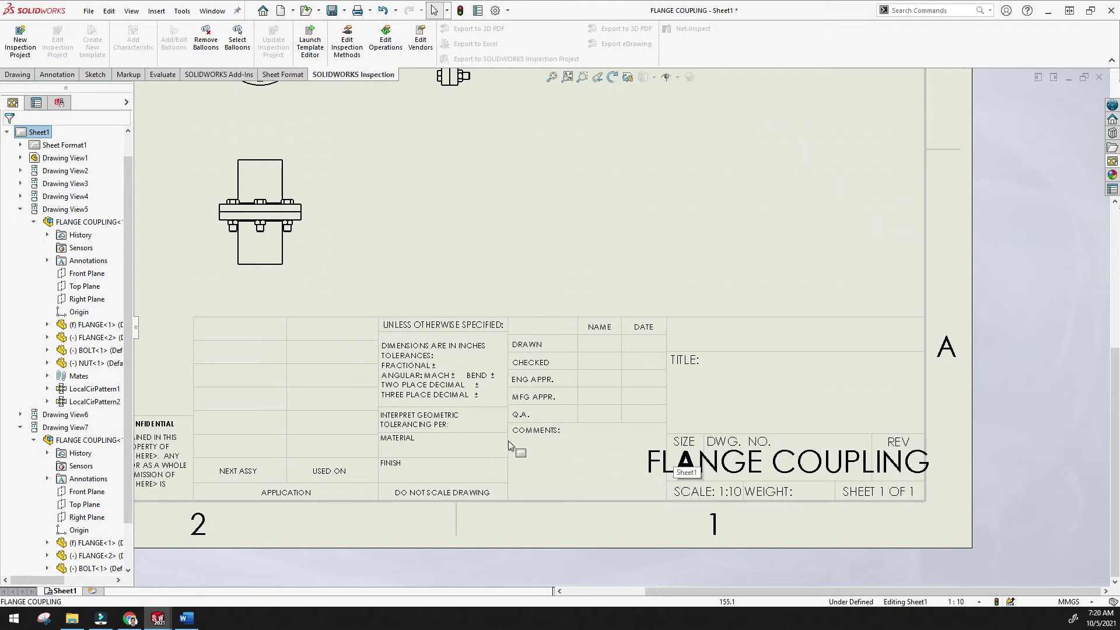
scroll(509, 442, up, 5)
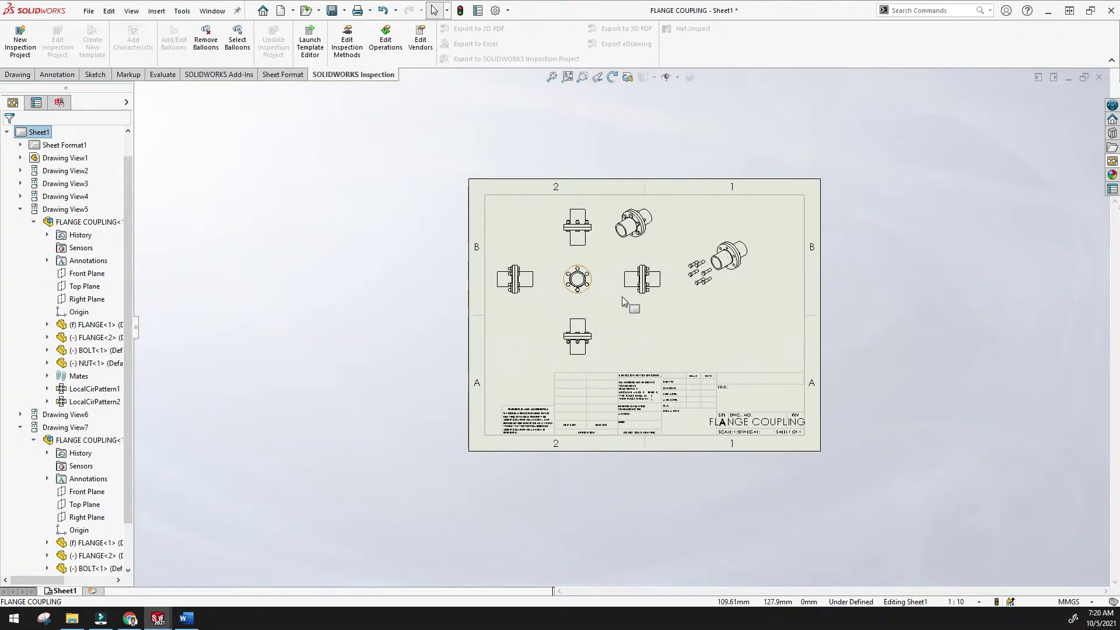
scroll(623, 301, down, 1)
scroll(646, 310, down, 1)
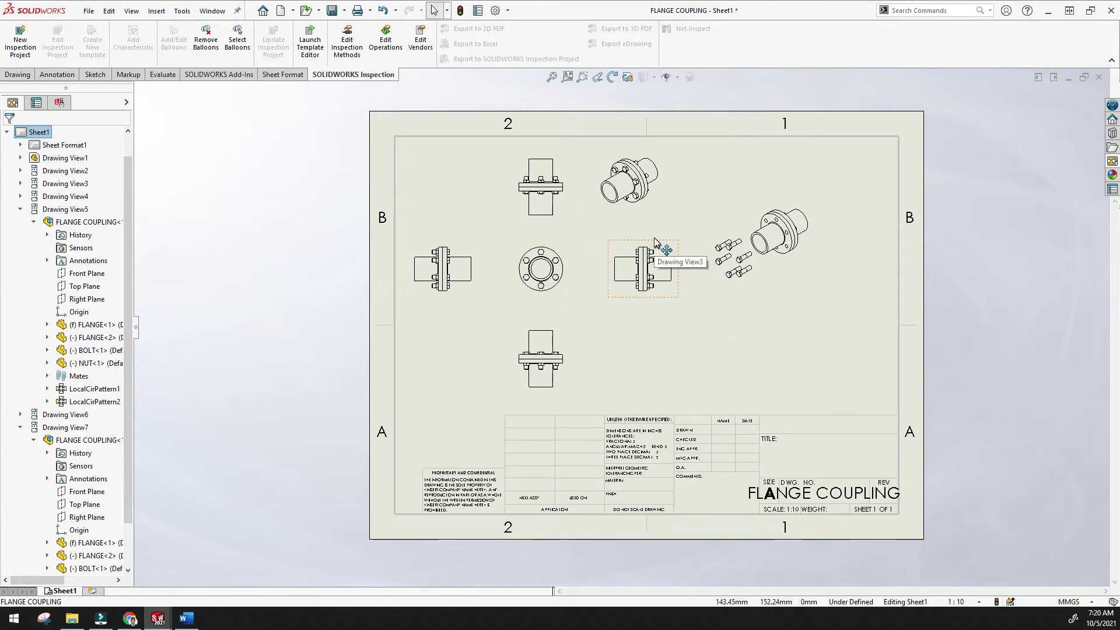
scroll(676, 222, down, 1)
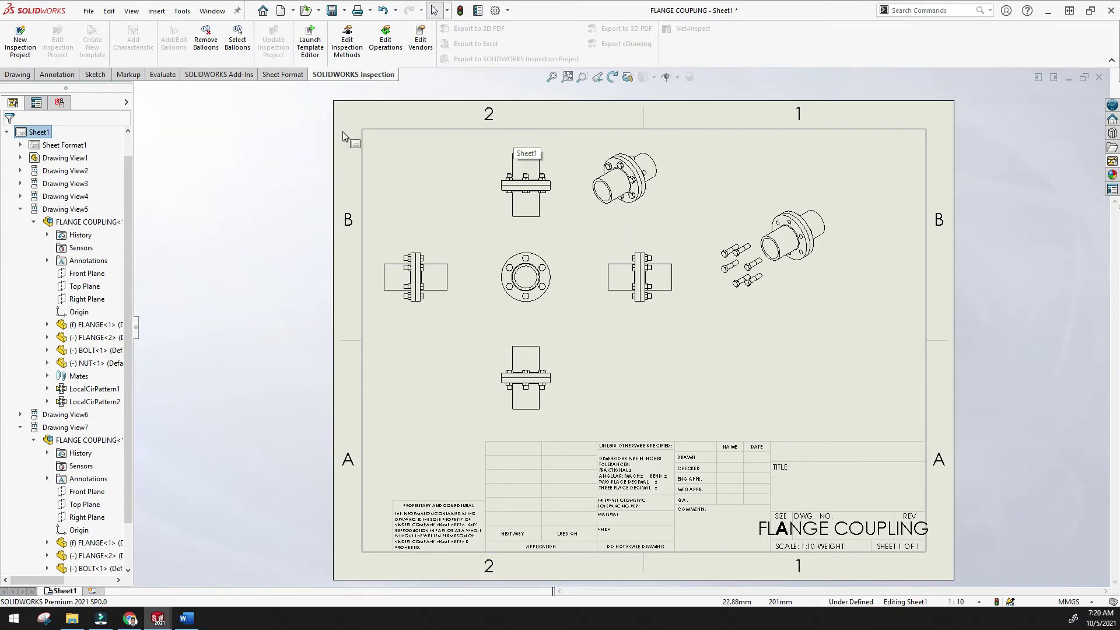
- Insert a top-level bill of materials from the front view with the bom-standard template, placing the table above the title block
click(57, 75)
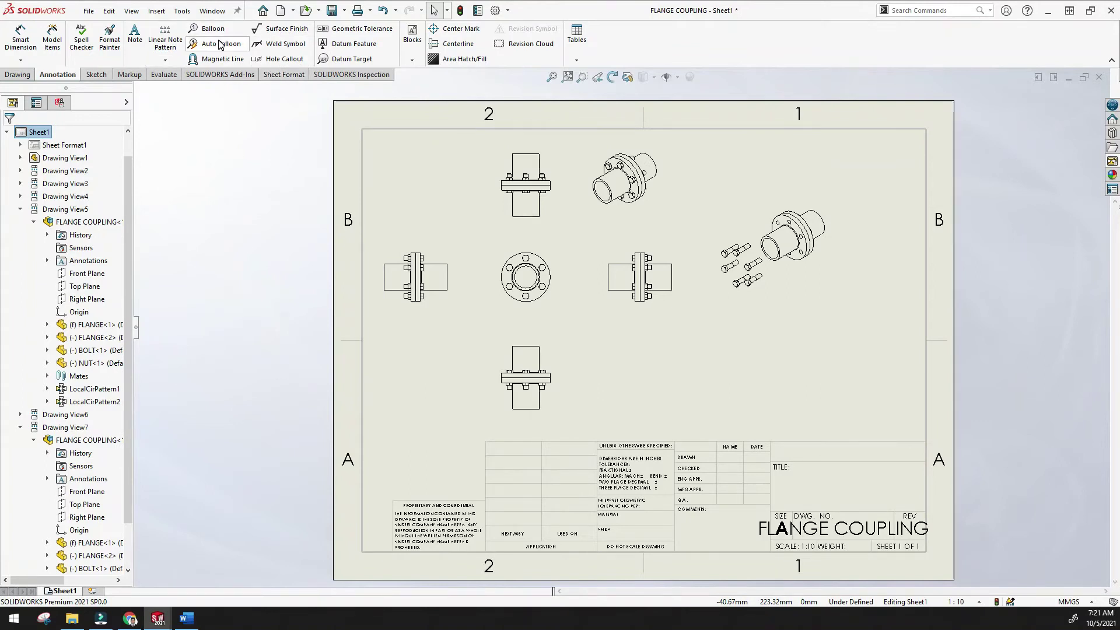
click(17, 74)
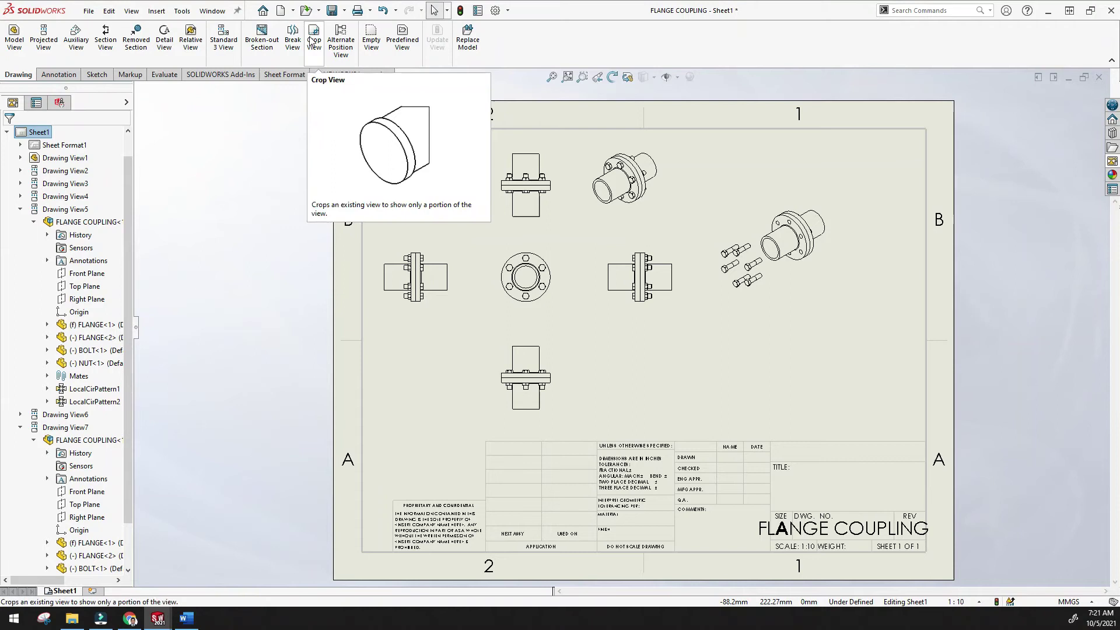
click(161, 12)
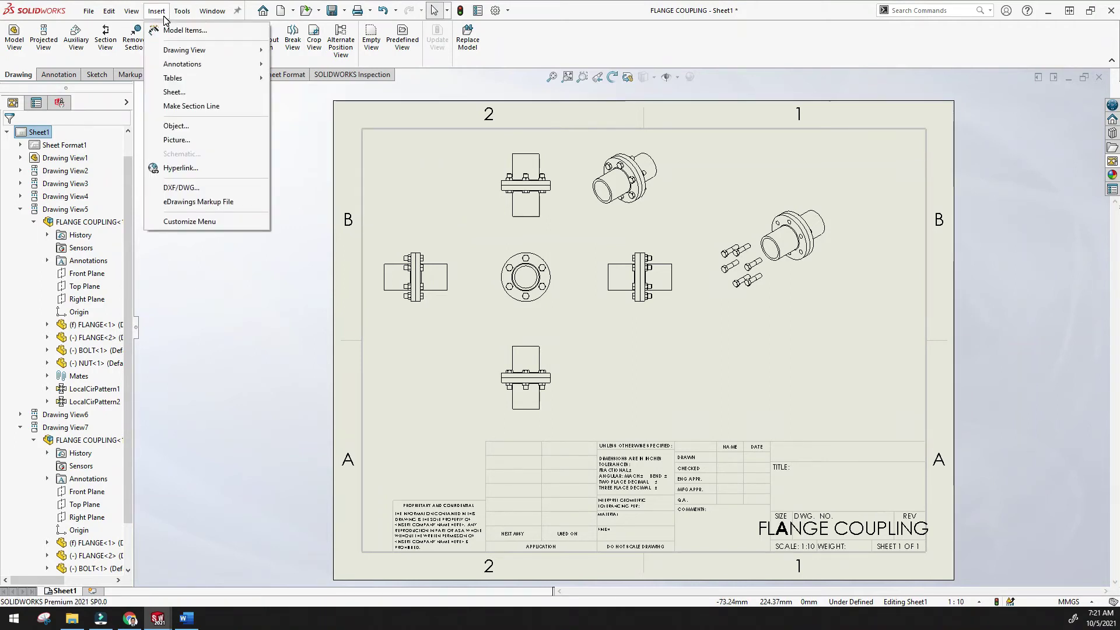
mouse_move(205, 83)
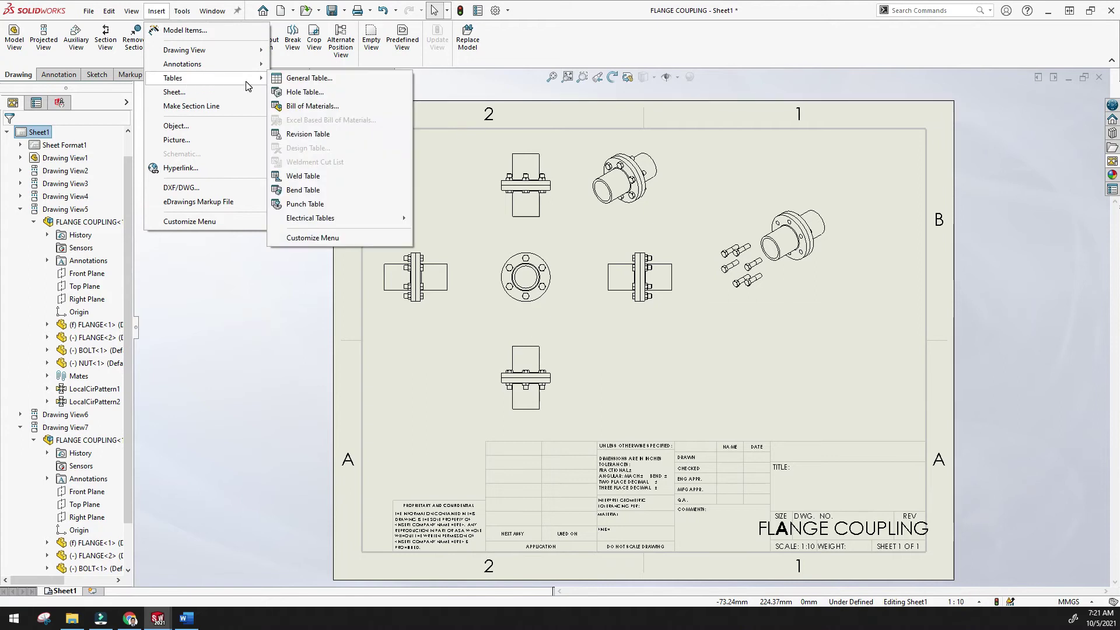
click(309, 111)
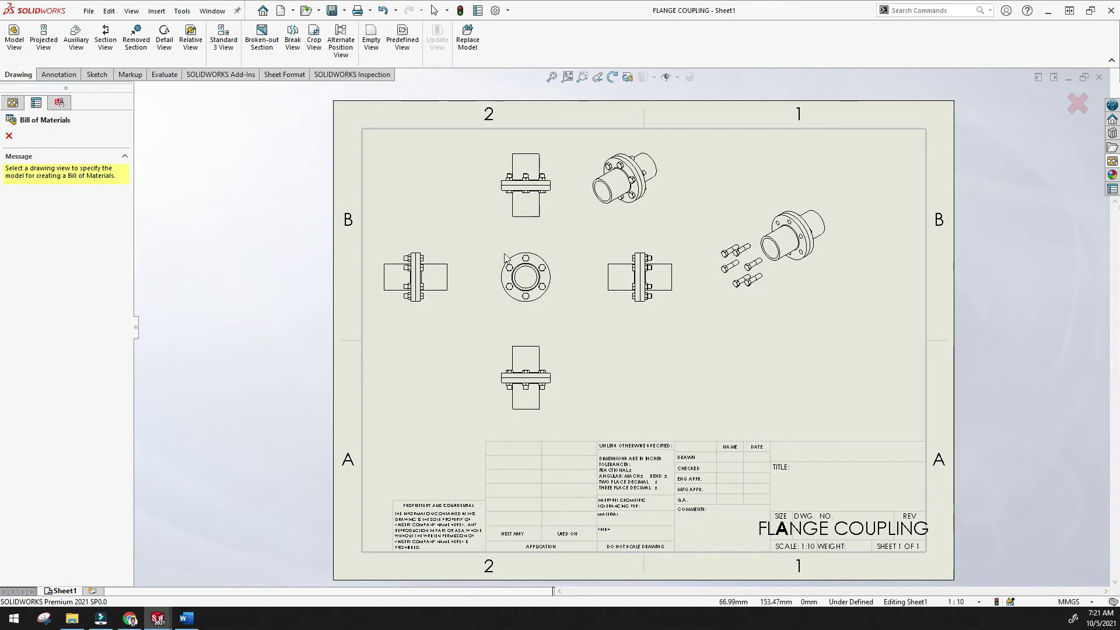
click(542, 279)
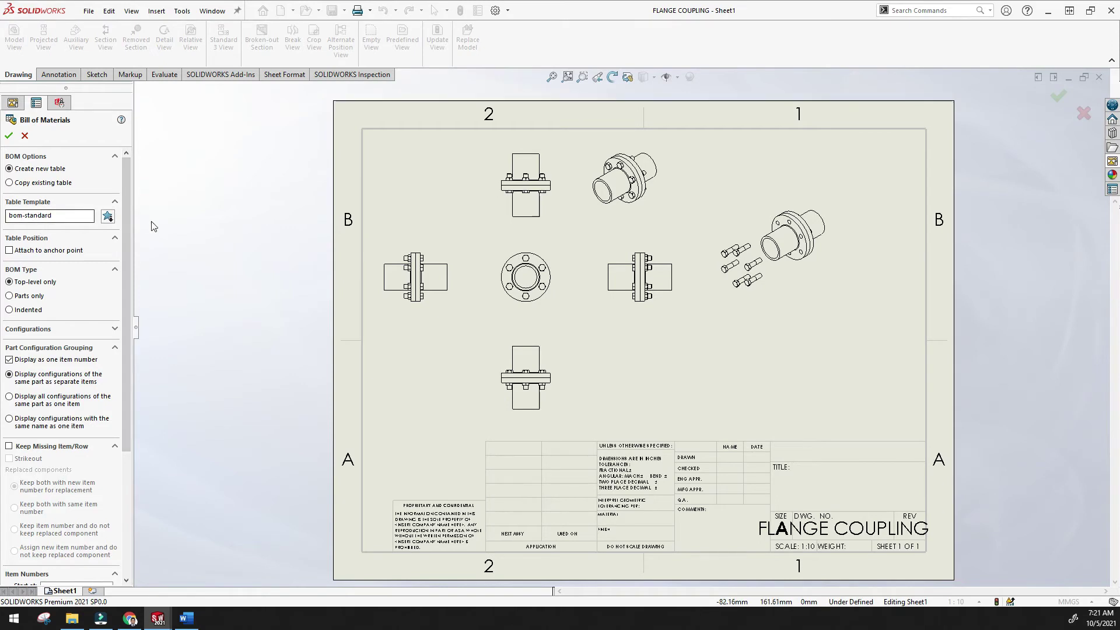
scroll(122, 448, down, 4)
drag(123, 446, 147, 339)
click(9, 136)
click(555, 349)
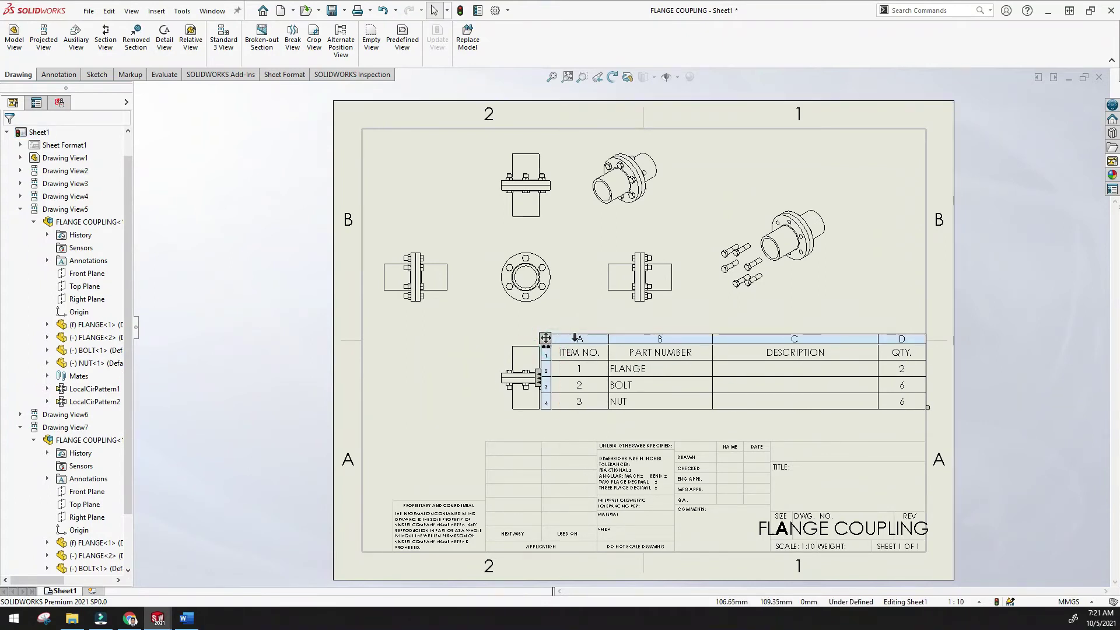
- Narrow the table's DESCRIPTION, QTY. and PART NUMBER columns and move the table right, clear of the lowest projected view
scroll(732, 342, down, 2)
scroll(734, 343, up, 7)
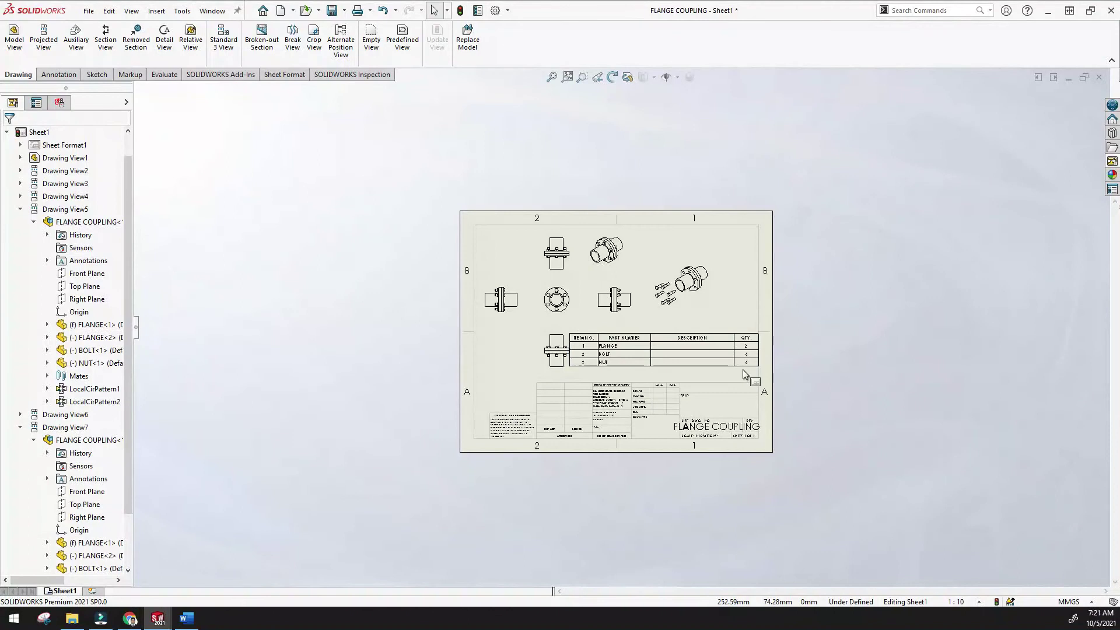
scroll(744, 369, down, 3)
drag(732, 349, 636, 343)
click(688, 345)
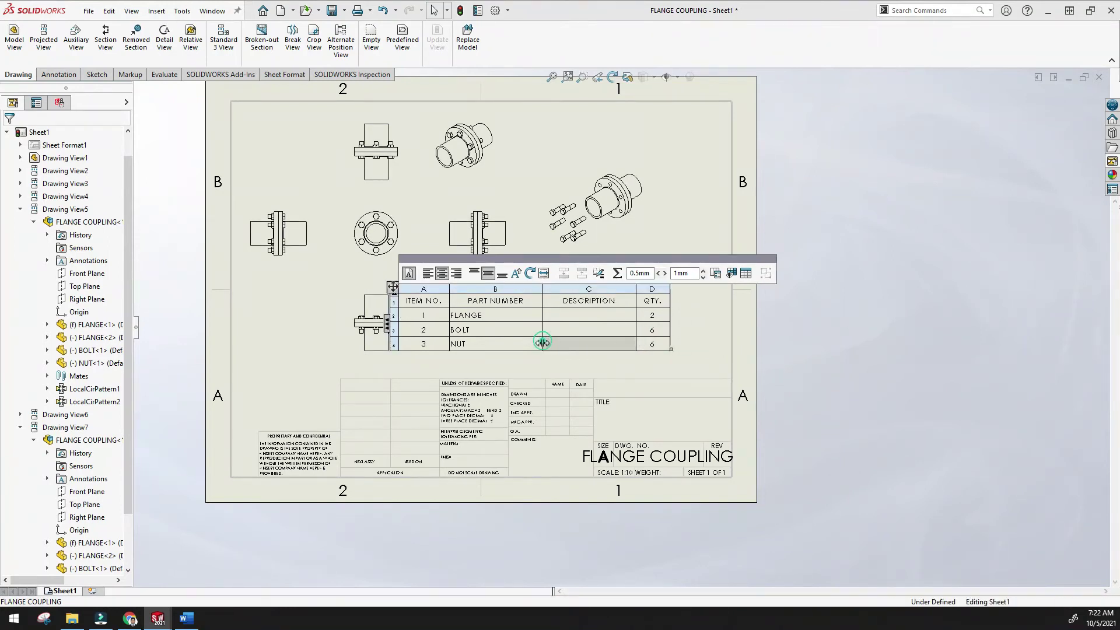
drag(543, 341, 519, 342)
drag(392, 287, 459, 299)
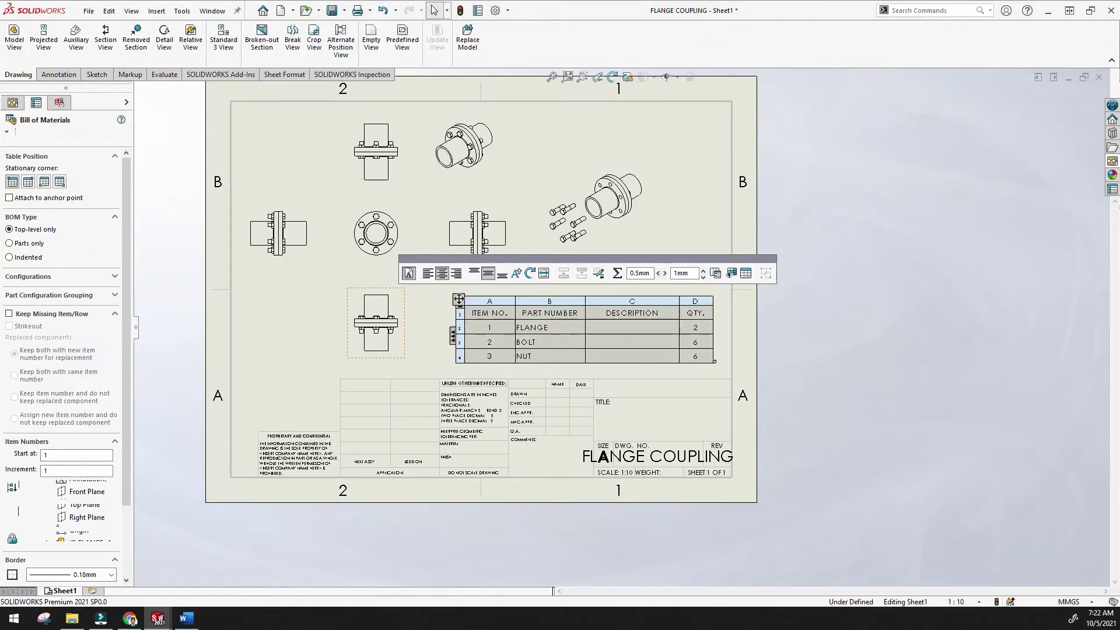
click(438, 340)
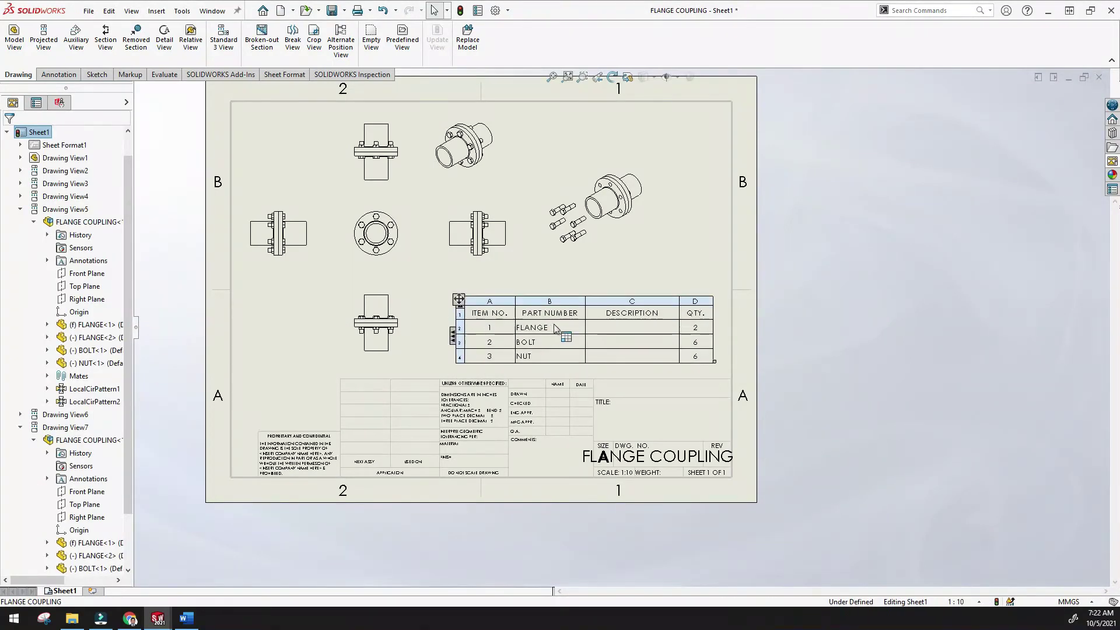
- Inspect the ITEM NO. and PART NUMBER columns of the bill of materials table
scroll(554, 328, down, 5)
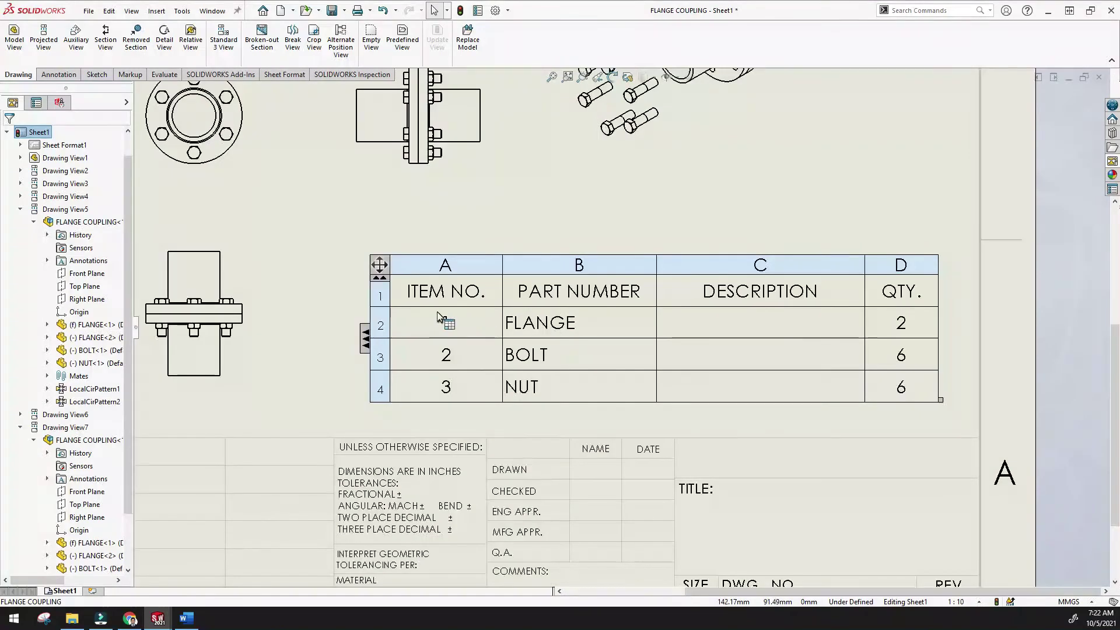
click(448, 293)
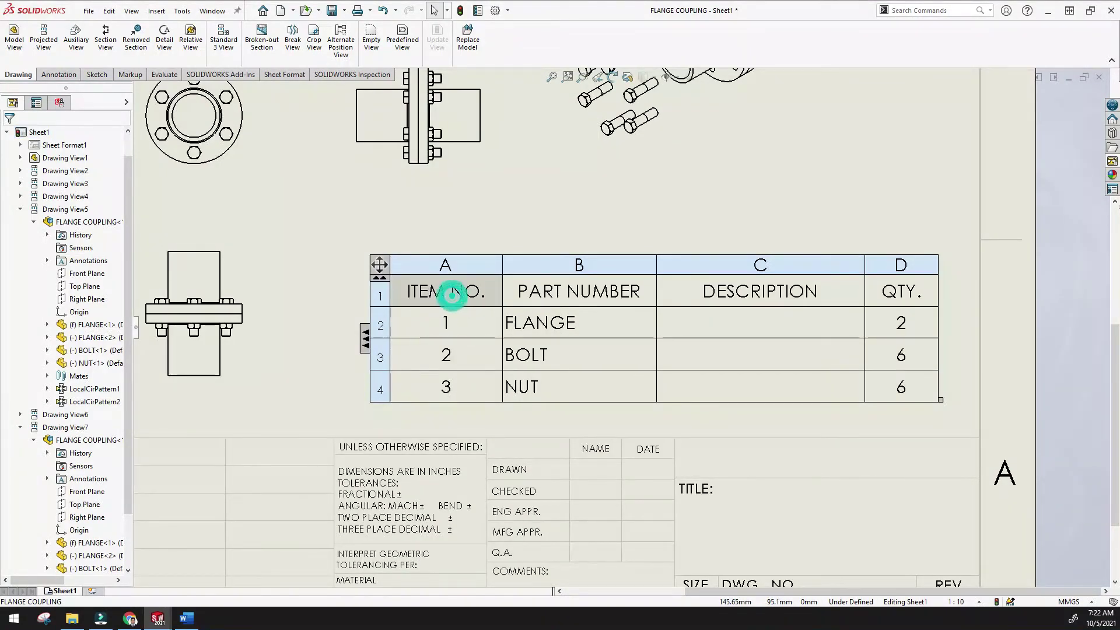
click(578, 298)
scroll(463, 355, up, 4)
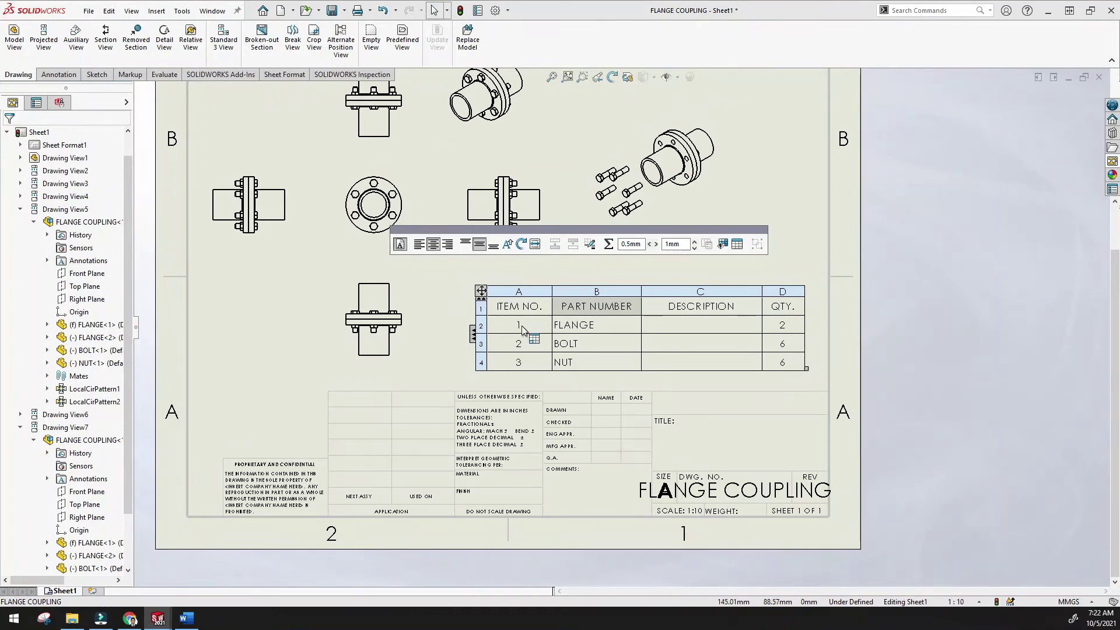
- Examine the part numbers, quantities and DESCRIPTION cells of the bill of materials against the coupling views on the sheet
click(590, 329)
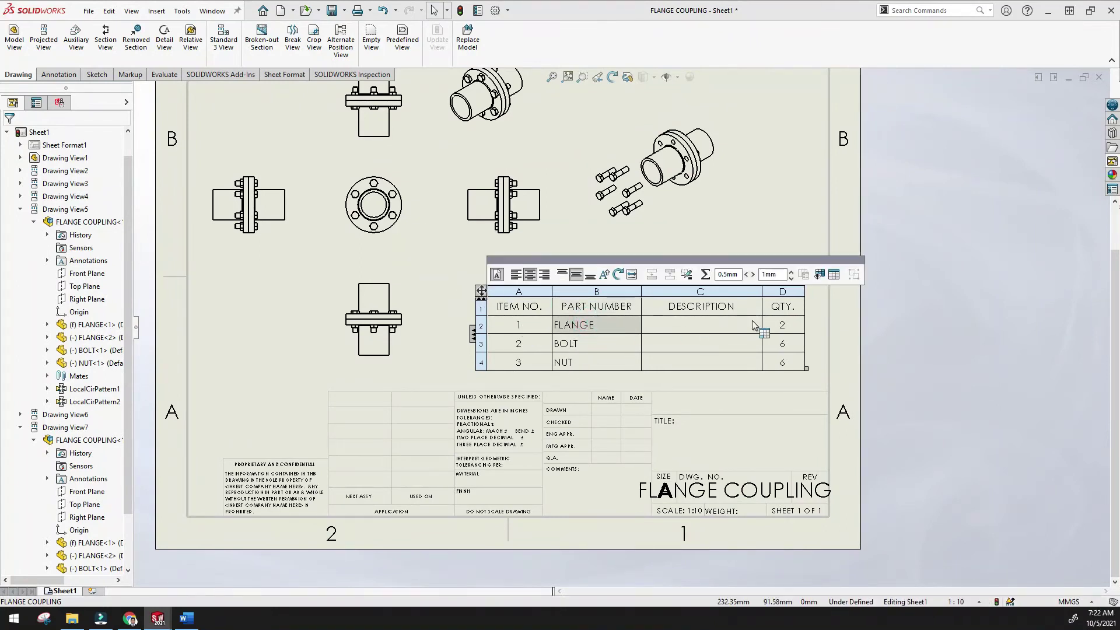
click(787, 328)
scroll(478, 188, up, 3)
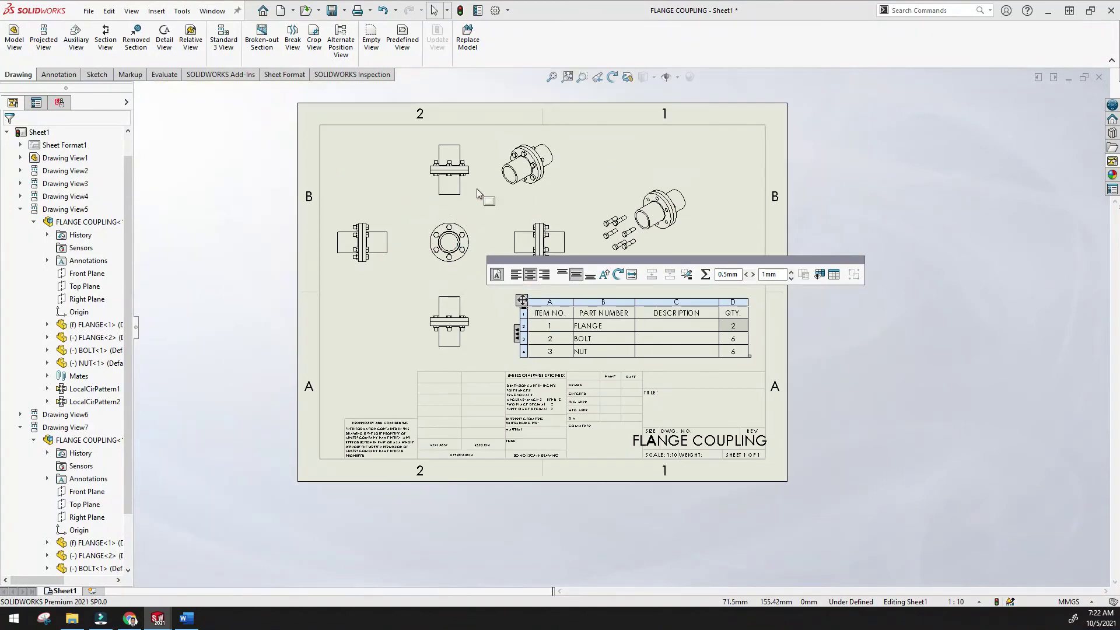
scroll(555, 220, down, 5)
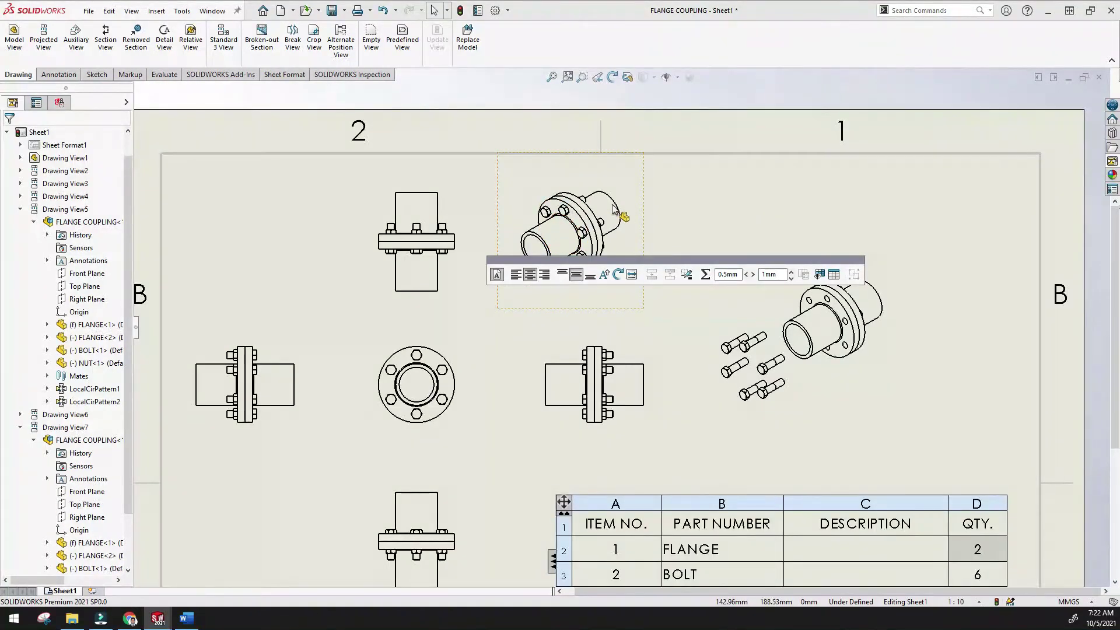
scroll(621, 325, up, 3)
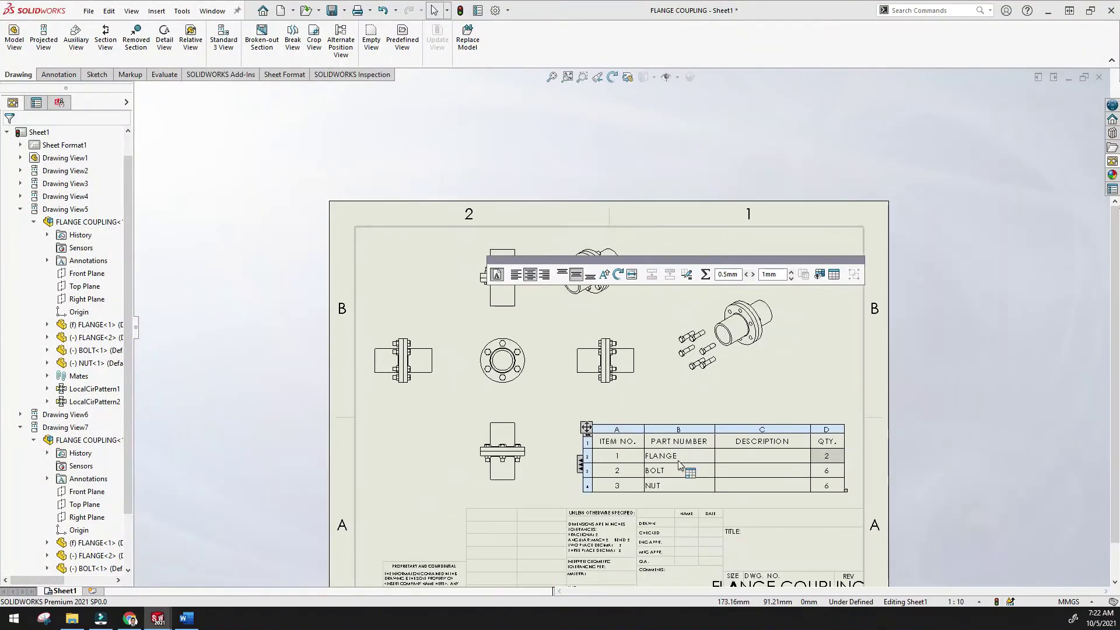
scroll(660, 391, down, 3)
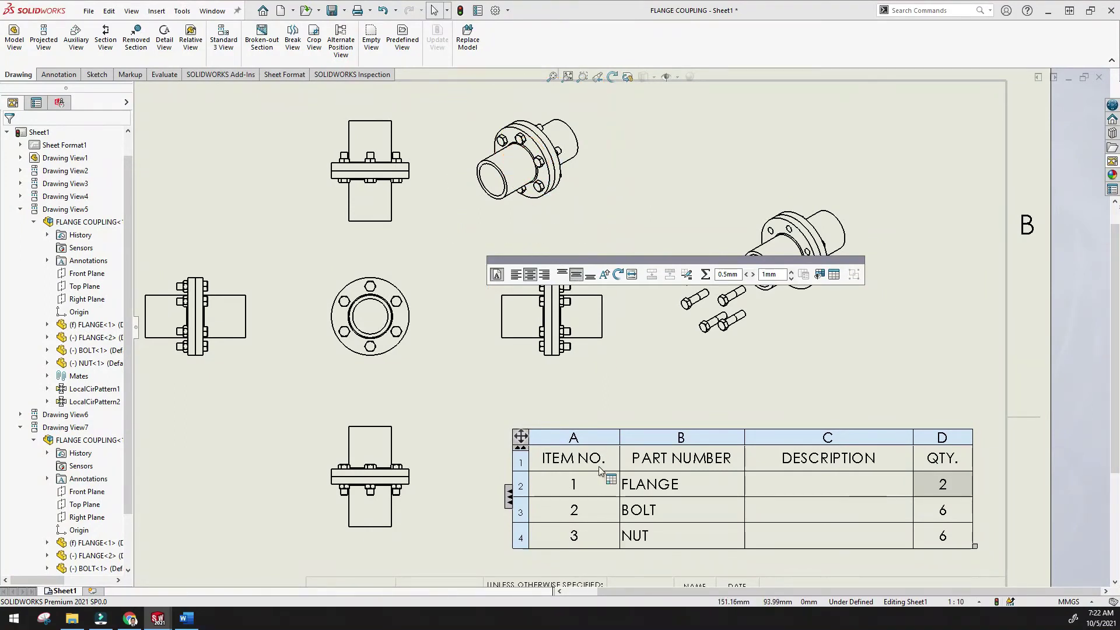
click(937, 508)
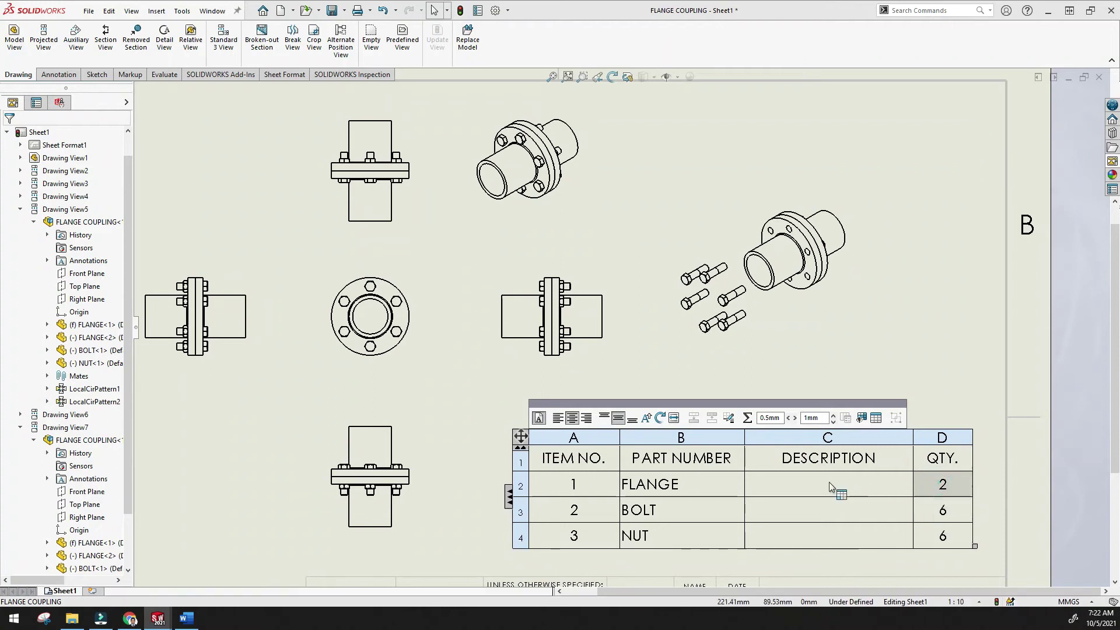
click(812, 485)
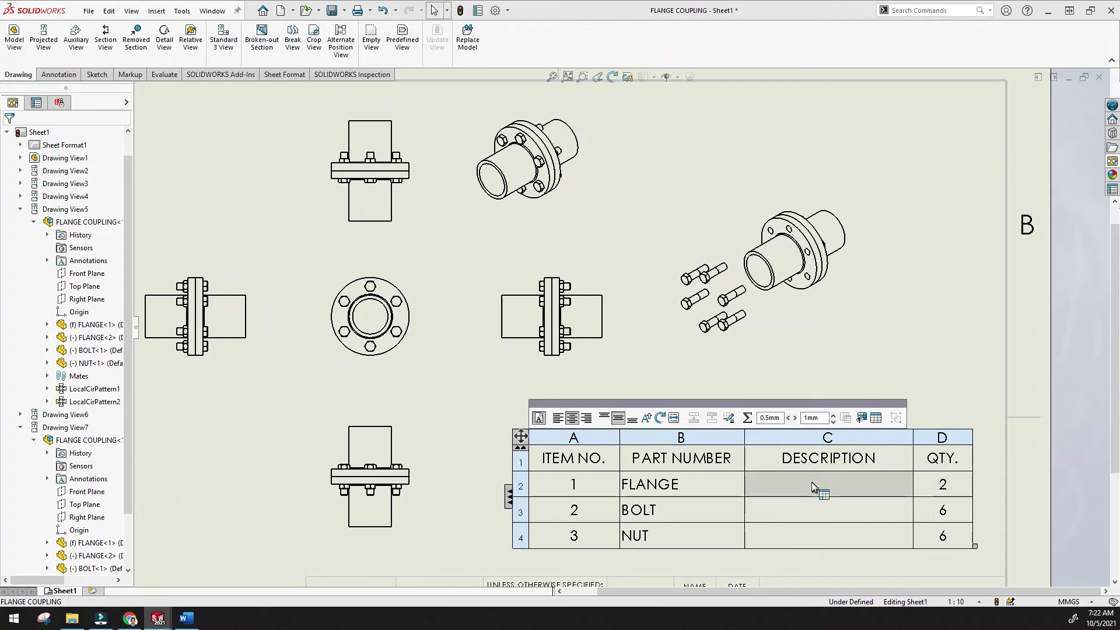
key(f)
scroll(722, 481, down, 3)
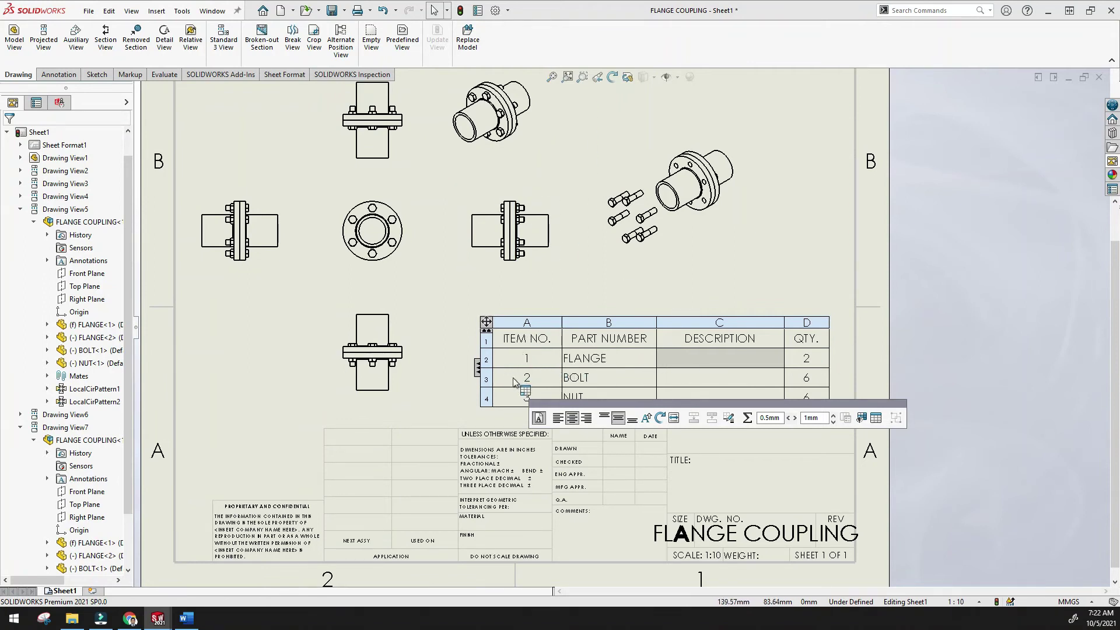
click(719, 375)
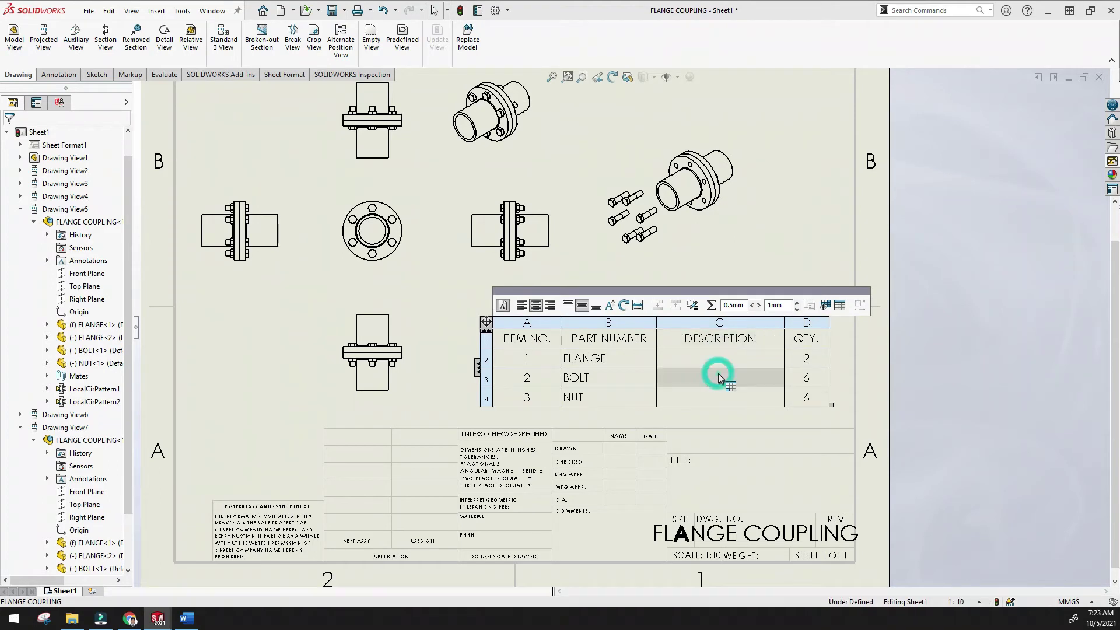
click(758, 240)
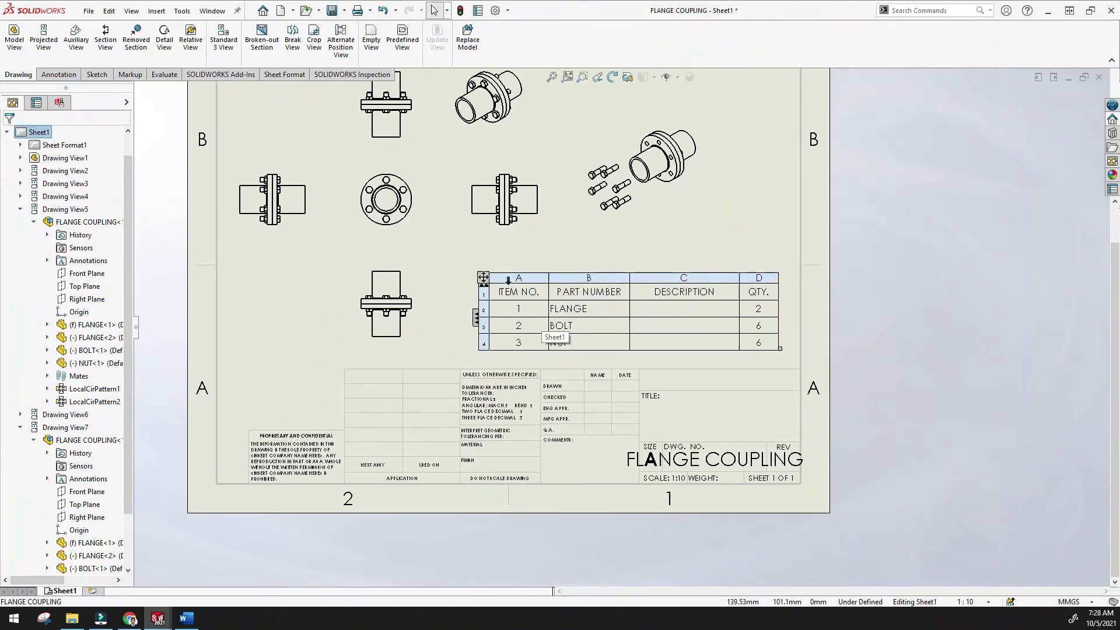
- Move the bill of materials slightly left and up, and narrow its DESCRIPTION column
drag(483, 277, 450, 270)
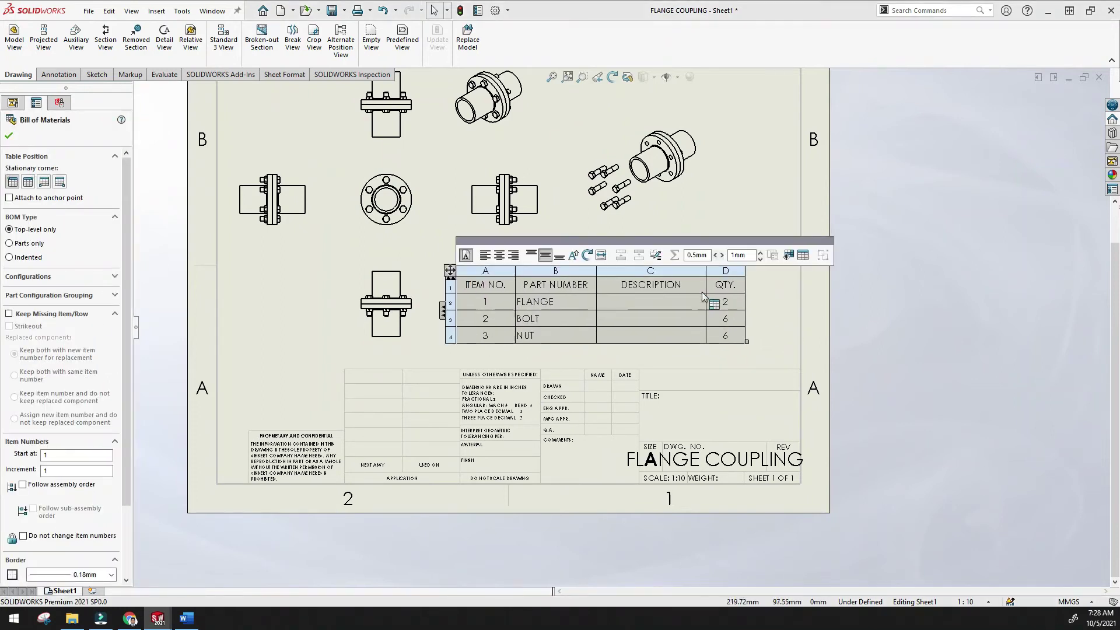
drag(707, 299, 682, 306)
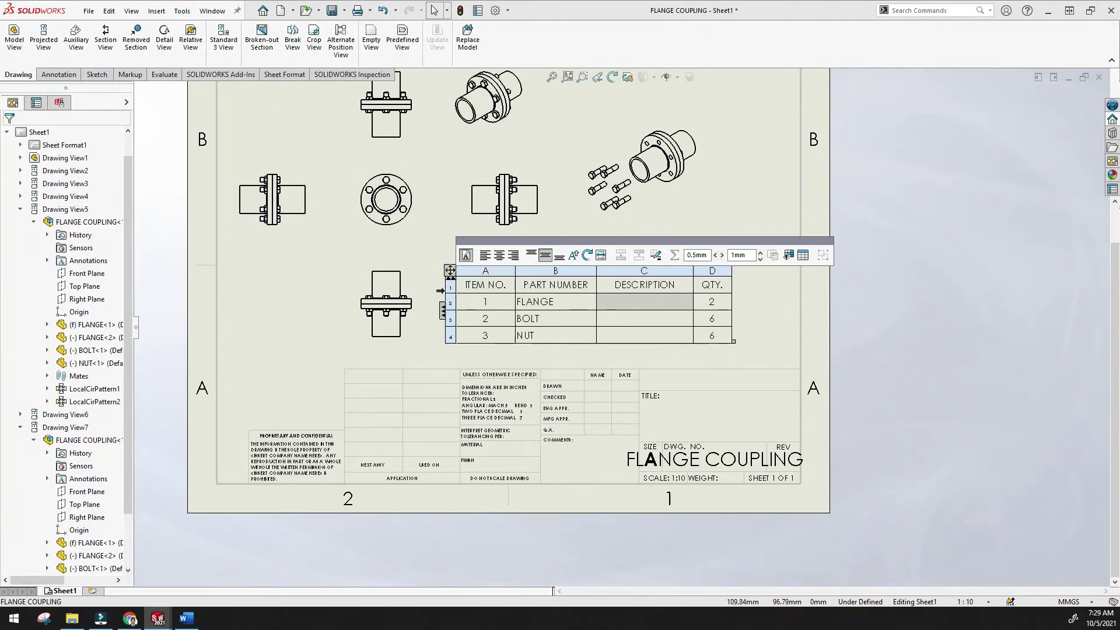
click(486, 291)
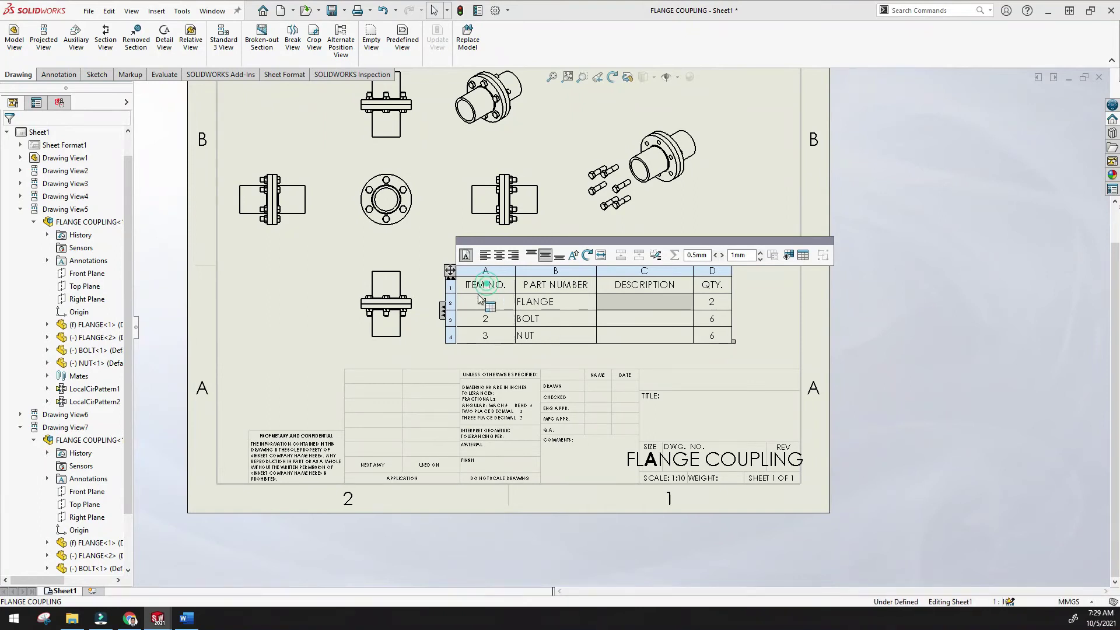
click(450, 302)
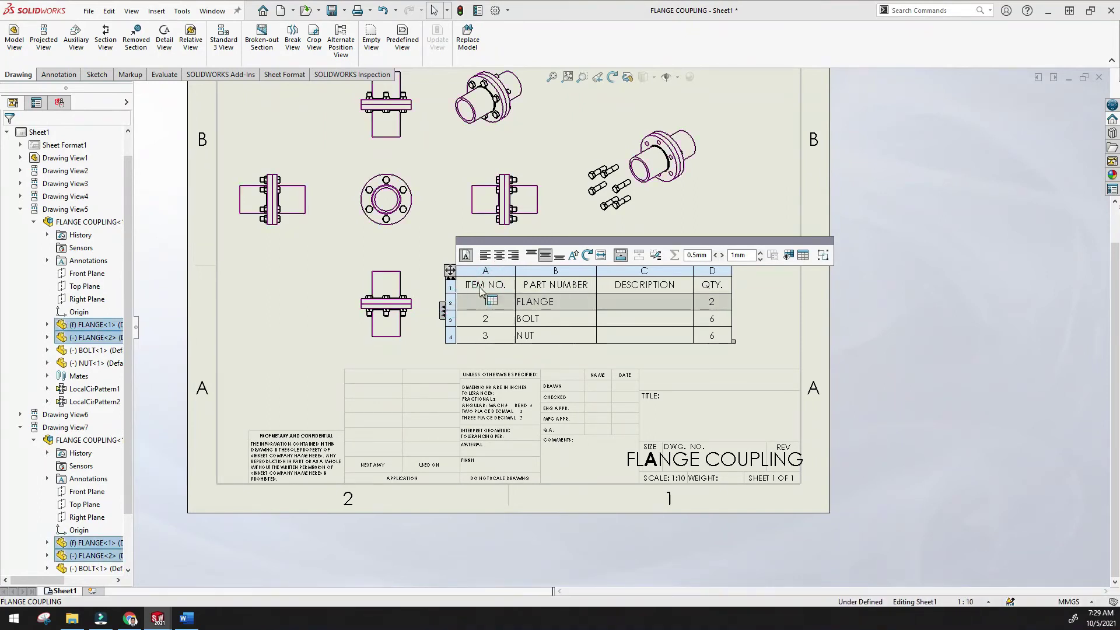
- Insert a column to the right of PART NUMBER as a custom property column using the Revision property
click(528, 270)
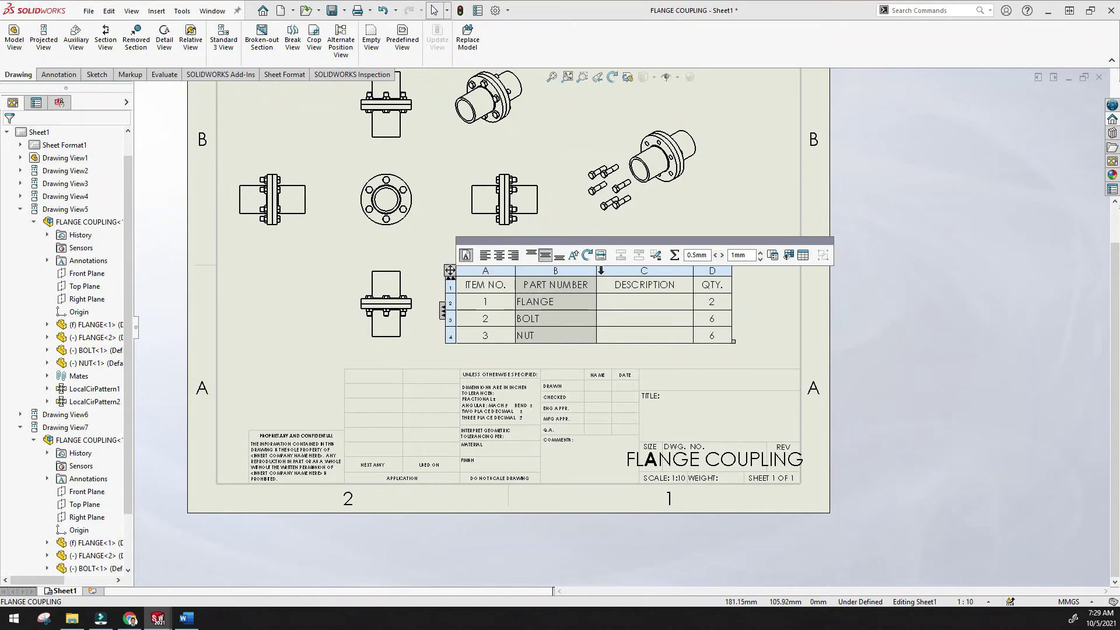
right_click(579, 272)
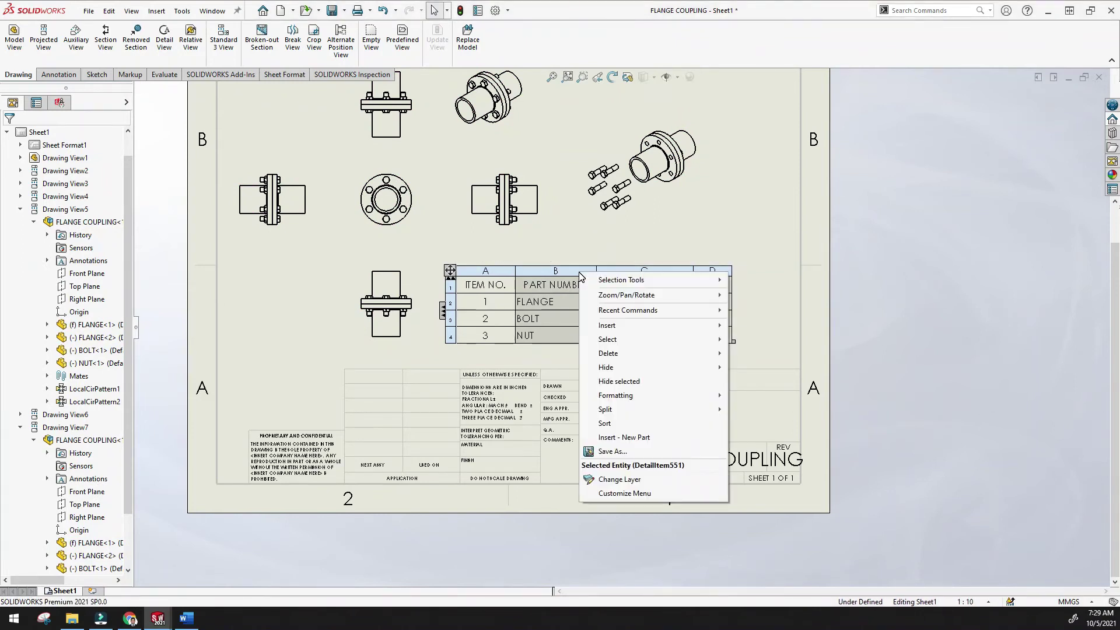
mouse_move(635, 325)
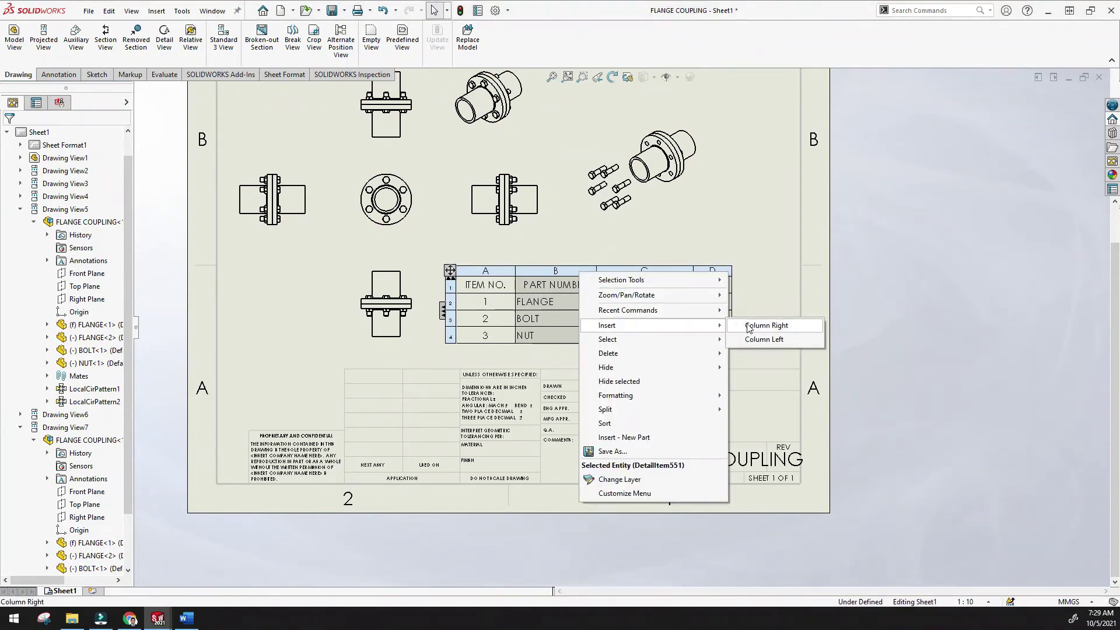
click(766, 326)
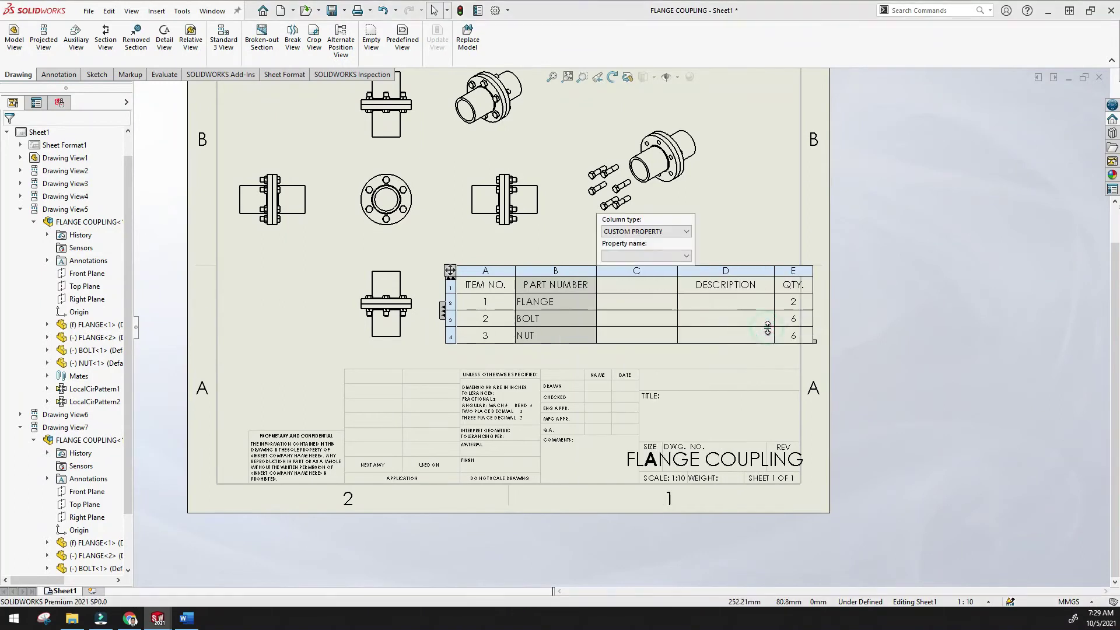
click(632, 233)
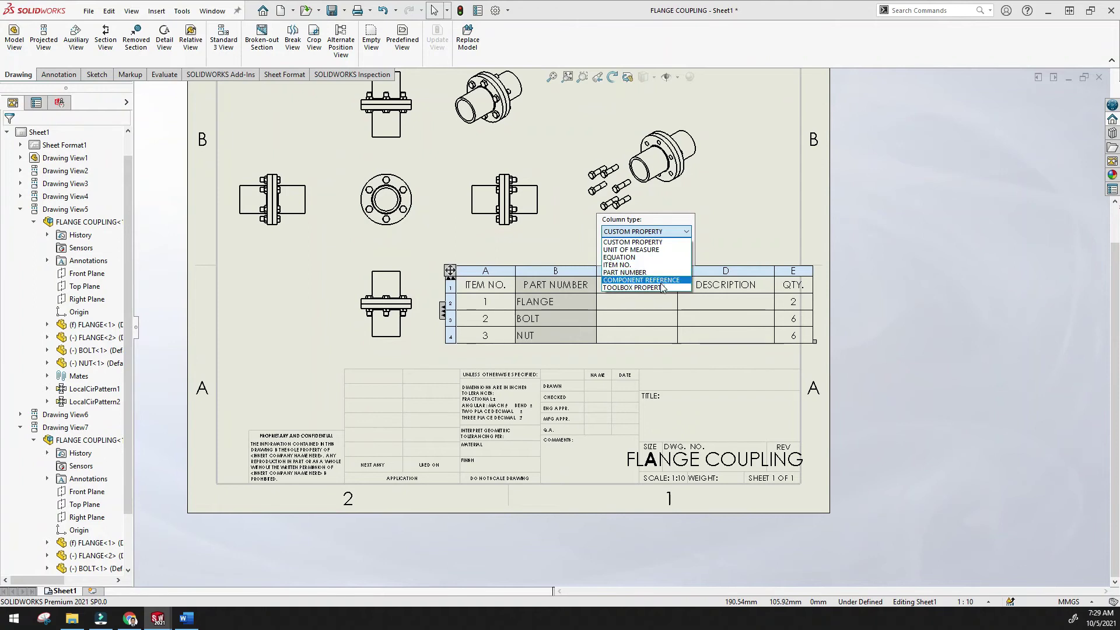
click(664, 244)
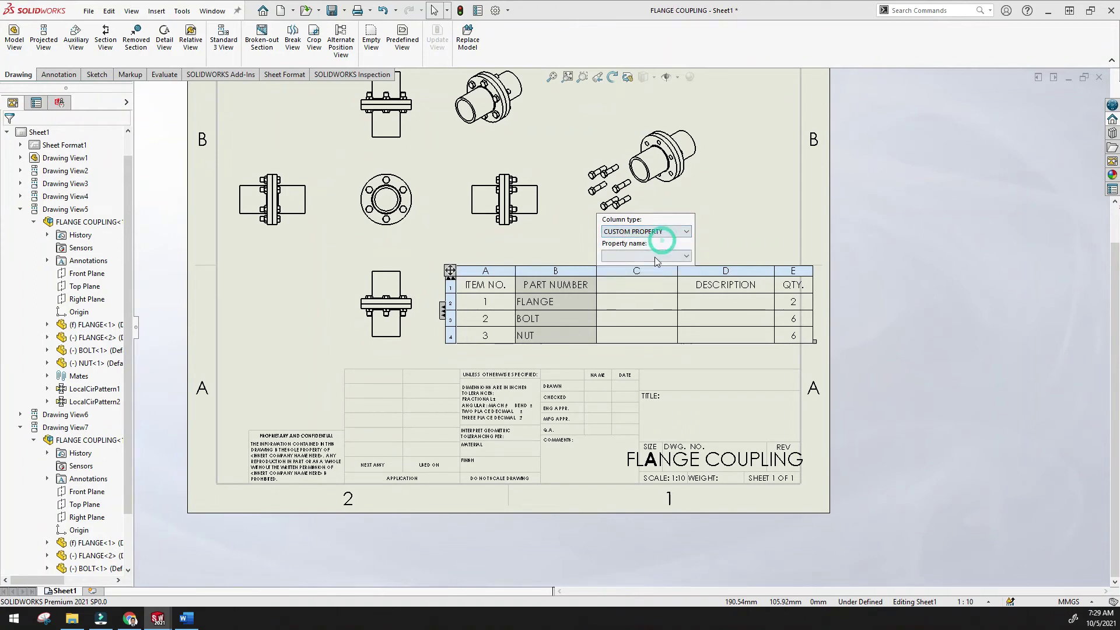
click(646, 257)
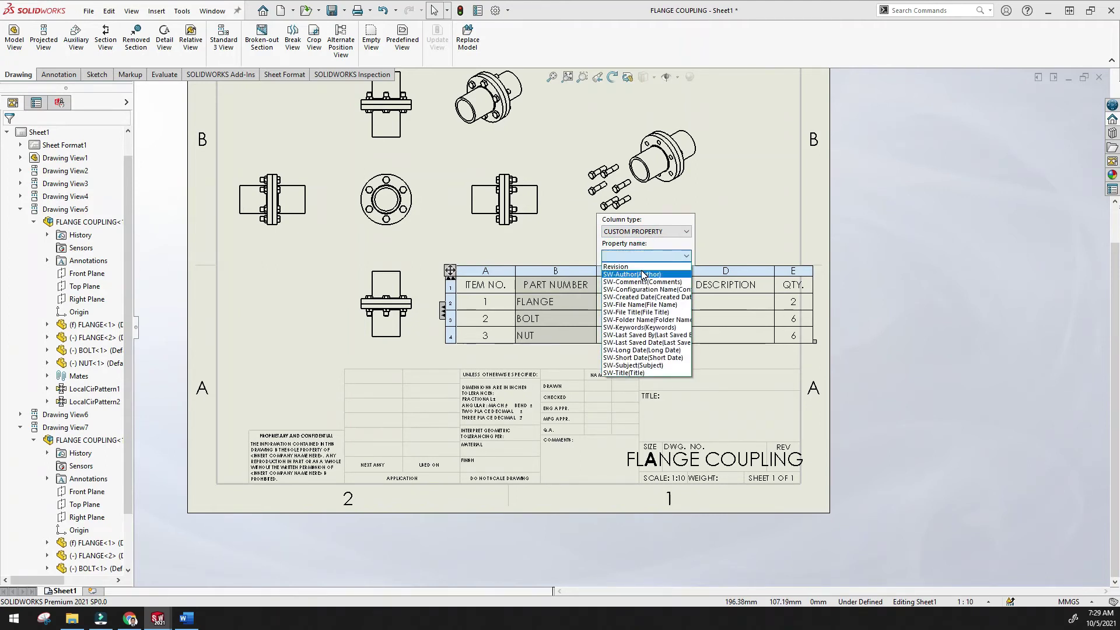
click(618, 267)
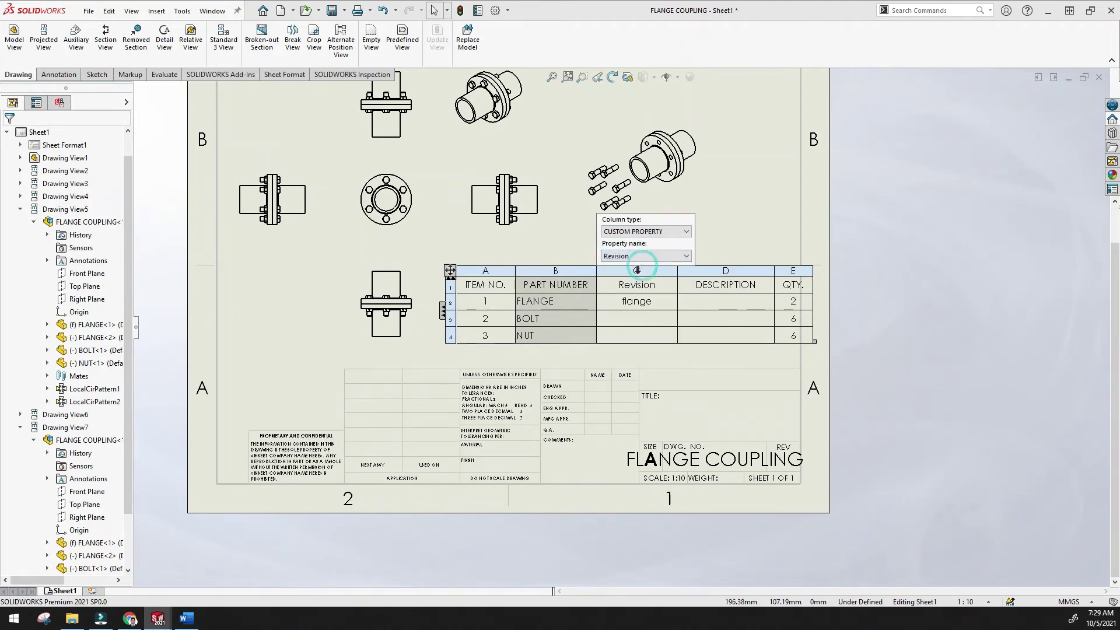
- Review the Revision, DESCRIPTION and ITEM NO. cells for the flange and bolt rows of the bill of materials
click(645, 302)
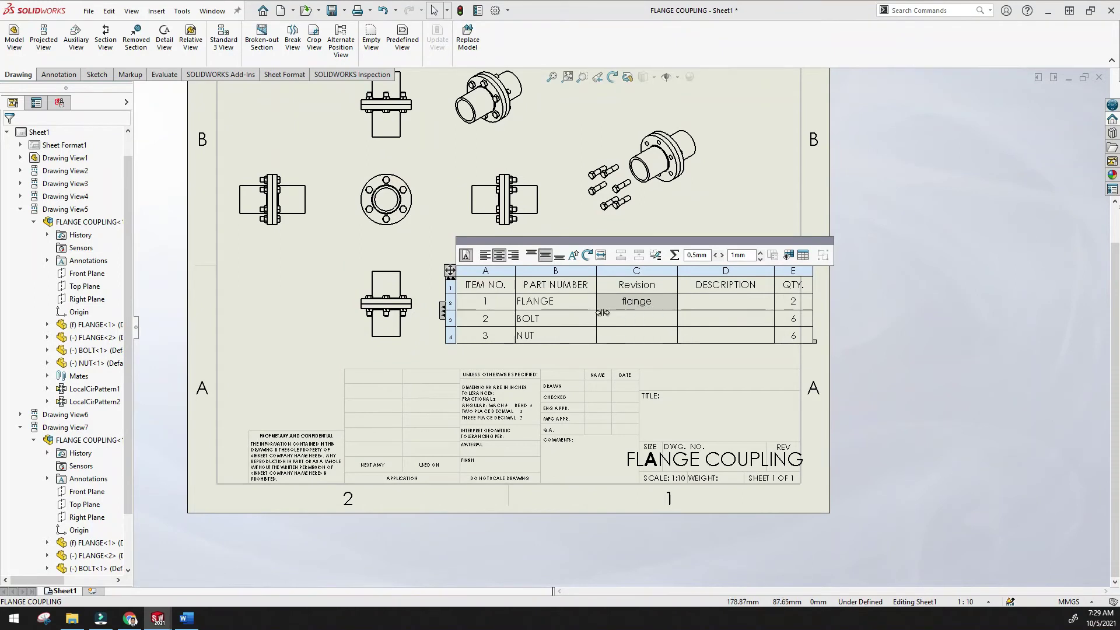
click(644, 321)
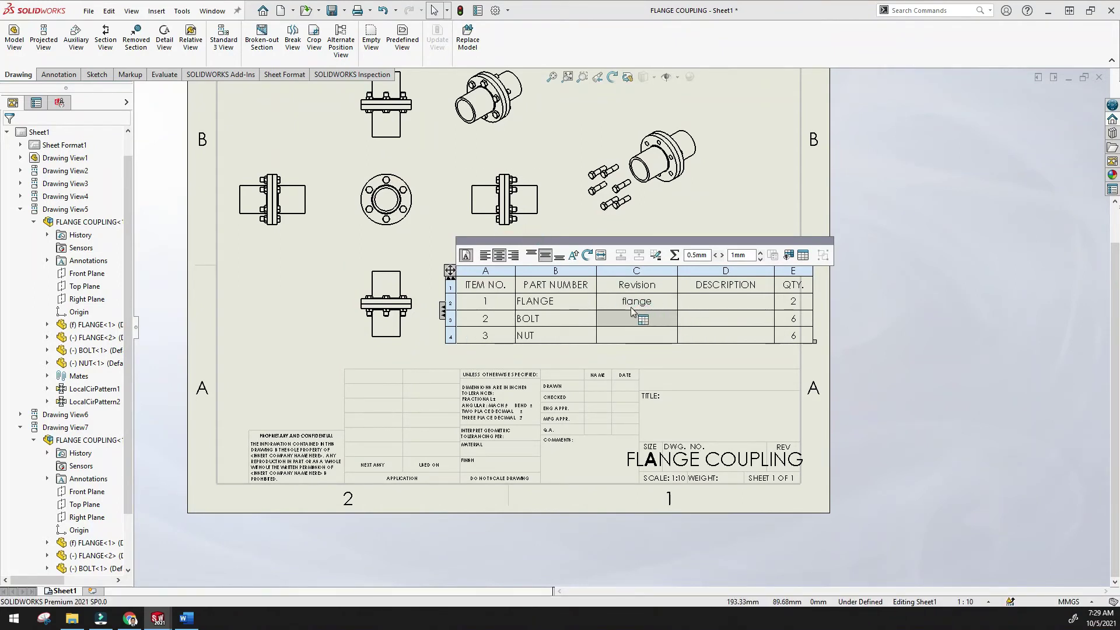
click(713, 303)
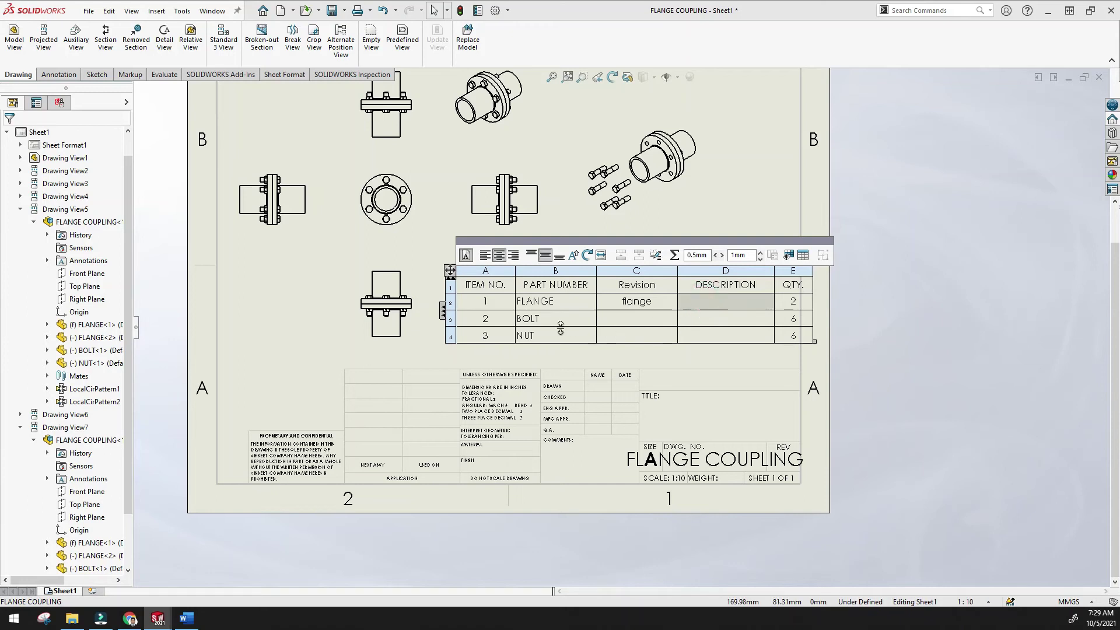
click(479, 319)
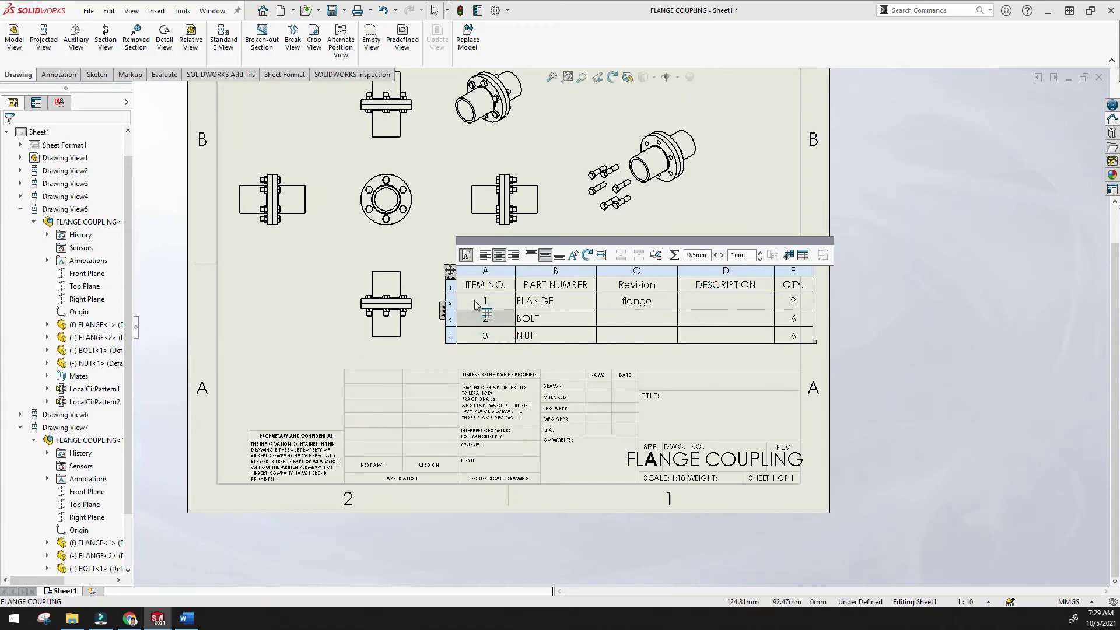
click(475, 303)
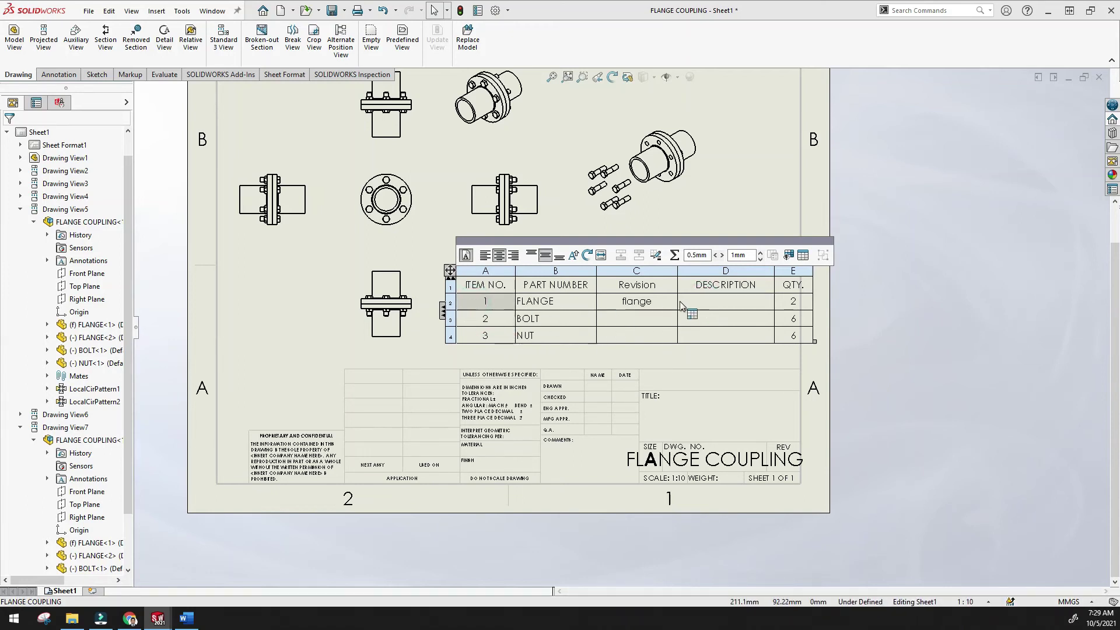
click(742, 302)
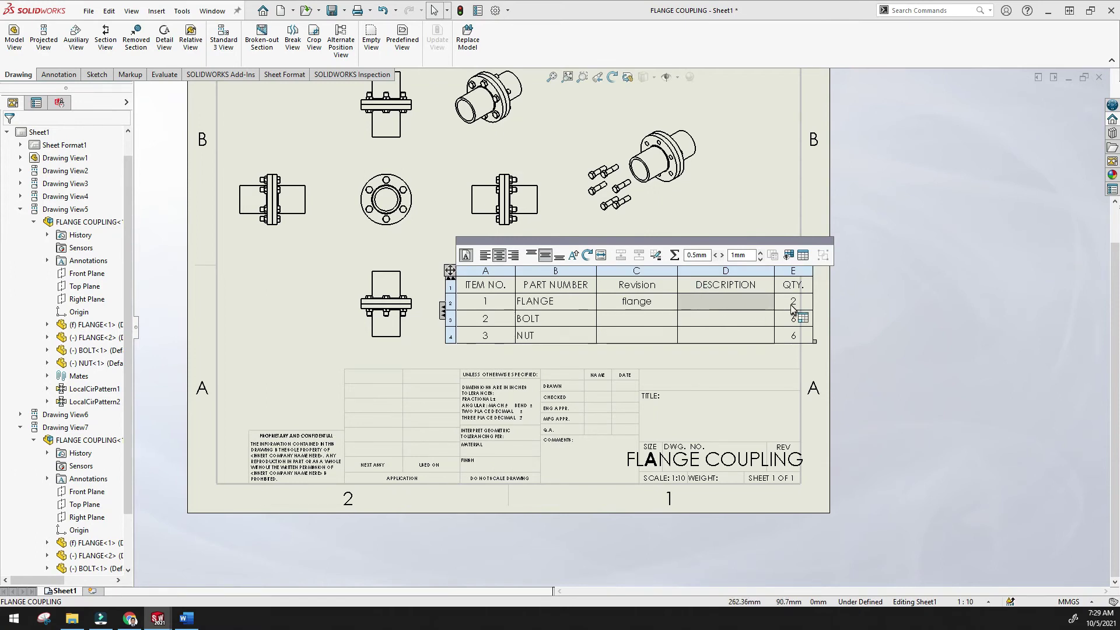
click(477, 353)
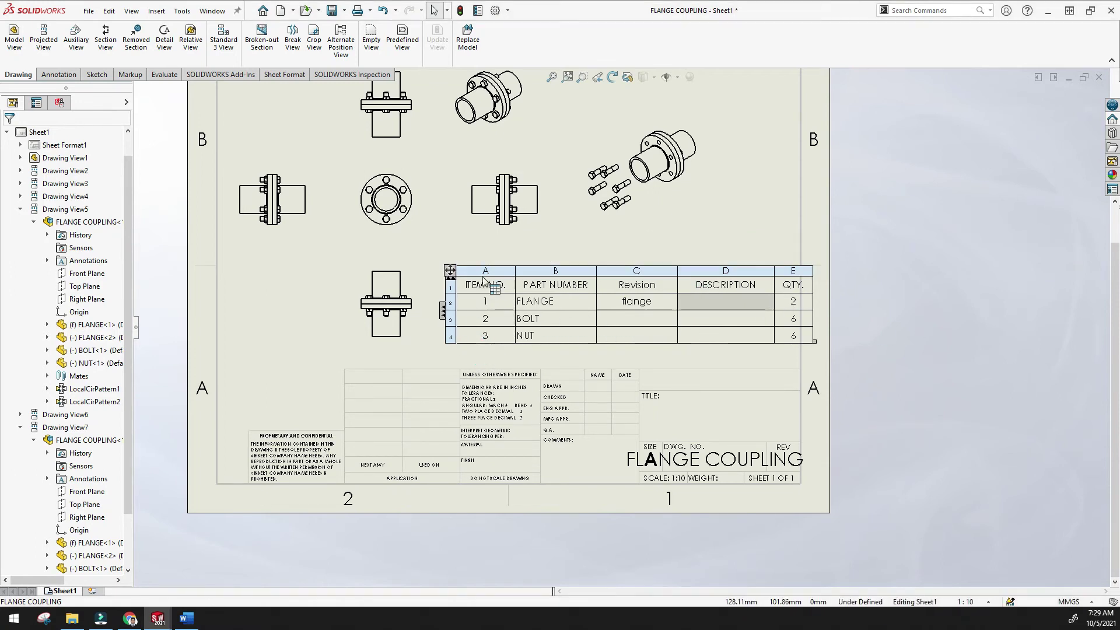
- Move the bill of materials left so its QTY. column sits inside the sheet border, beside the lowest projected view
click(493, 268)
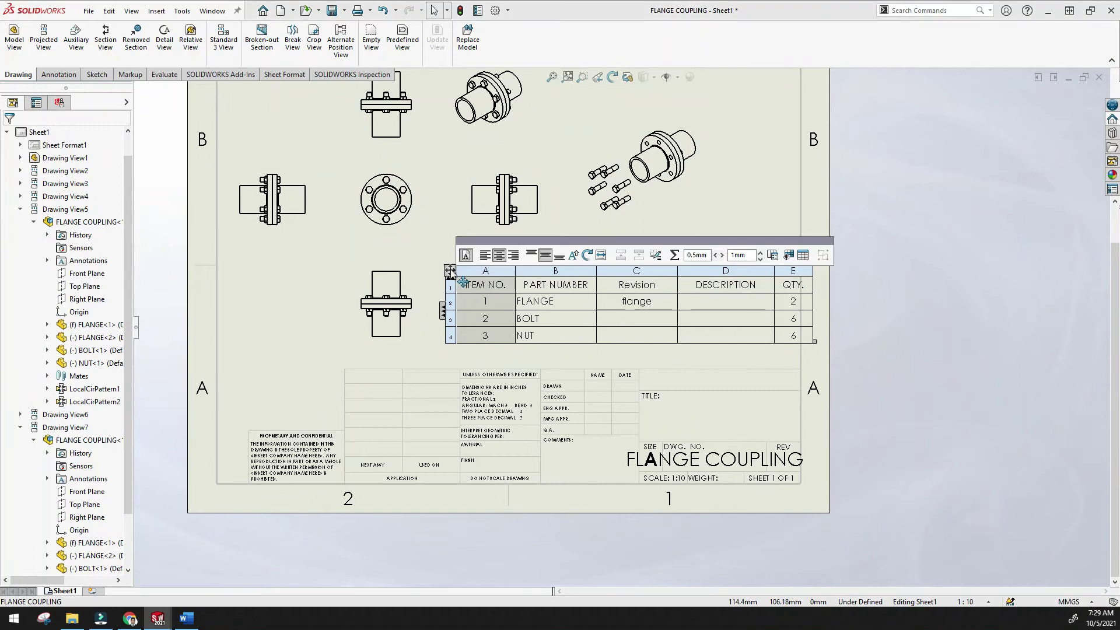
drag(449, 270, 415, 263)
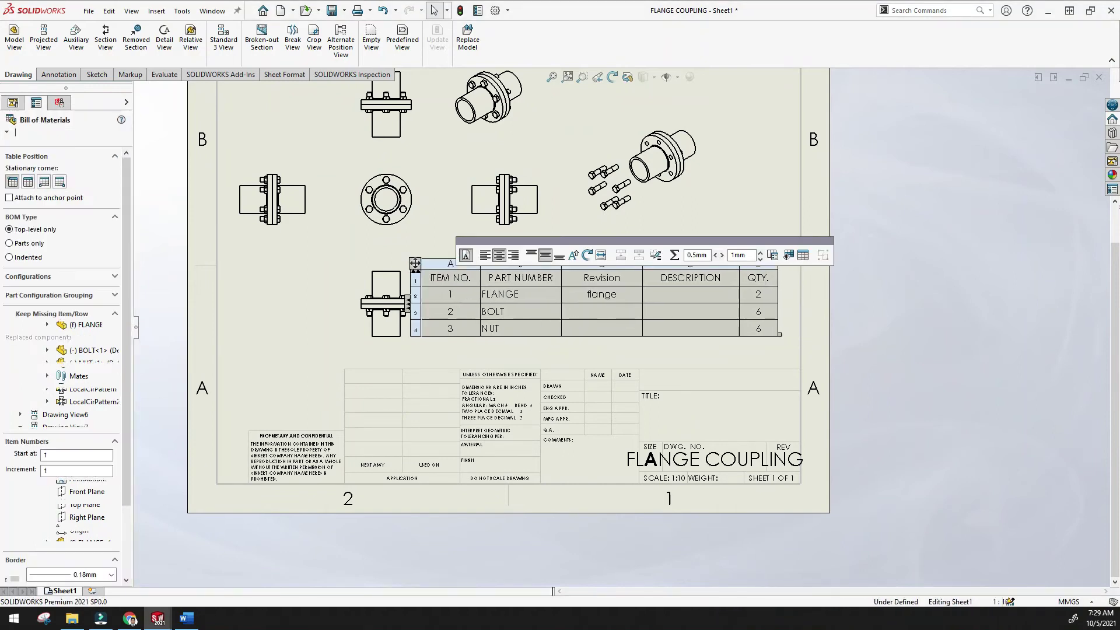
click(441, 357)
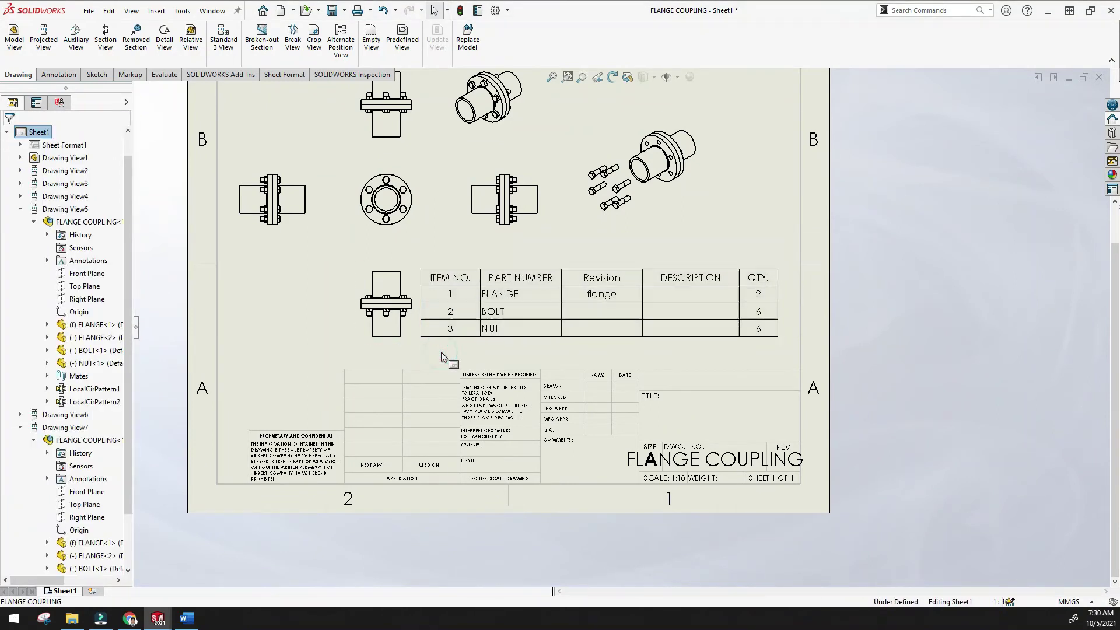
- Check which components in the drawing views belong to the FLANGE row of the bill of materials
click(433, 298)
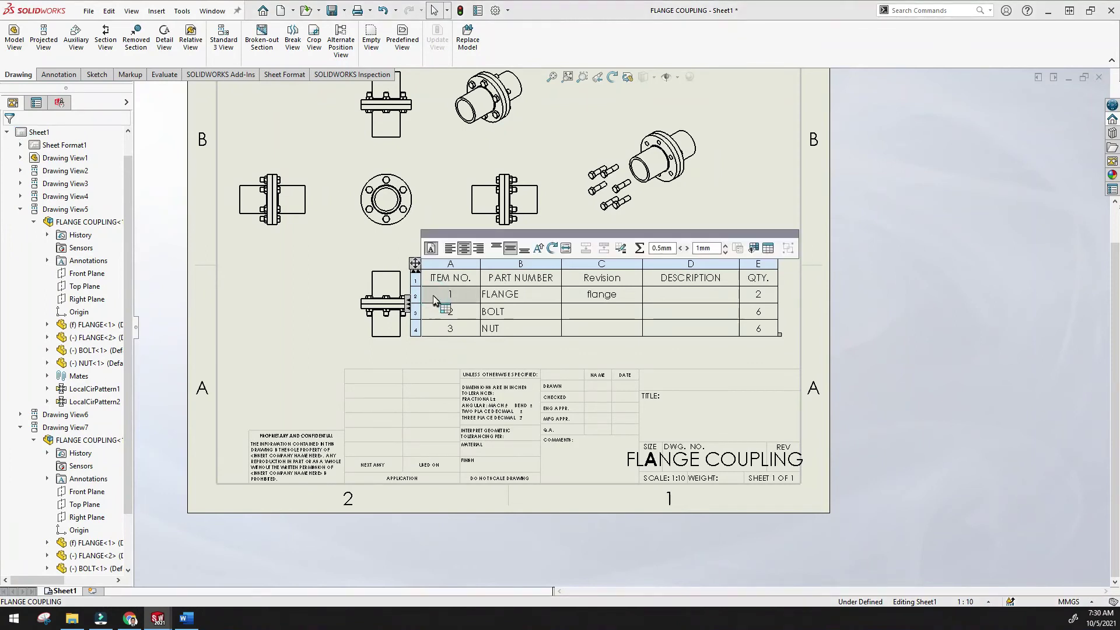
click(416, 296)
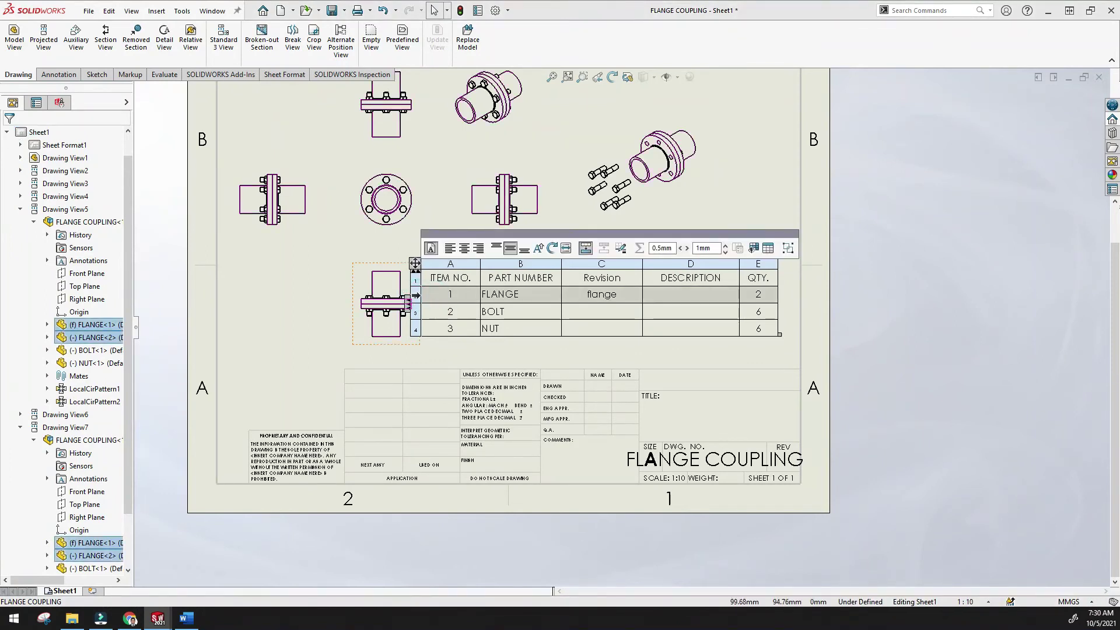
click(304, 280)
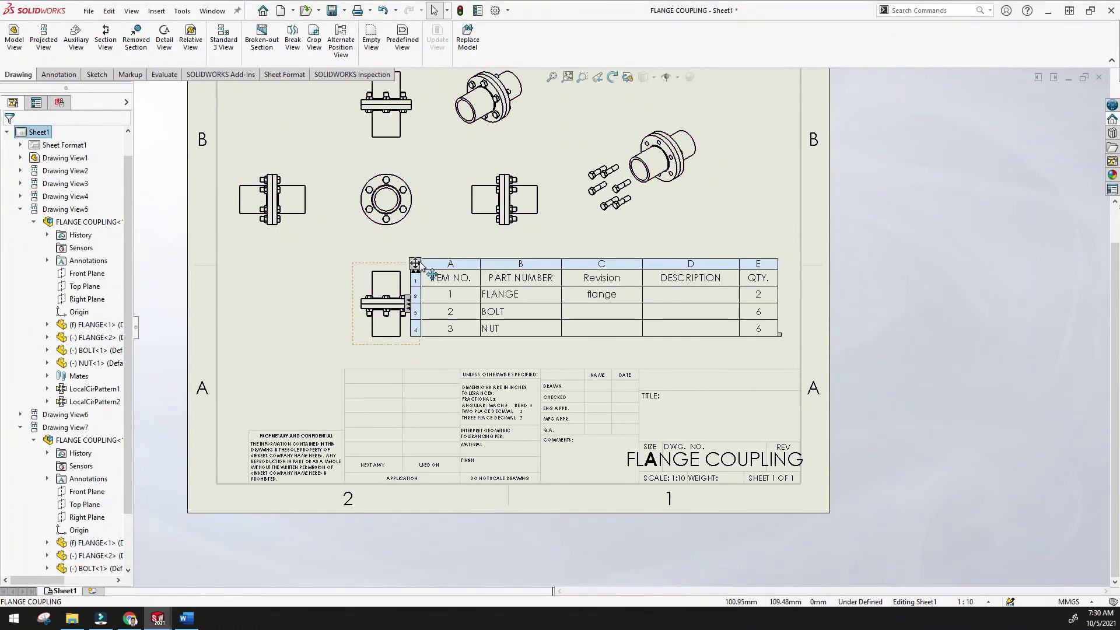
- Move the bill of materials clear of the lowest projected view and narrow its DESCRIPTION and ITEM NO. columns
drag(414, 263, 437, 262)
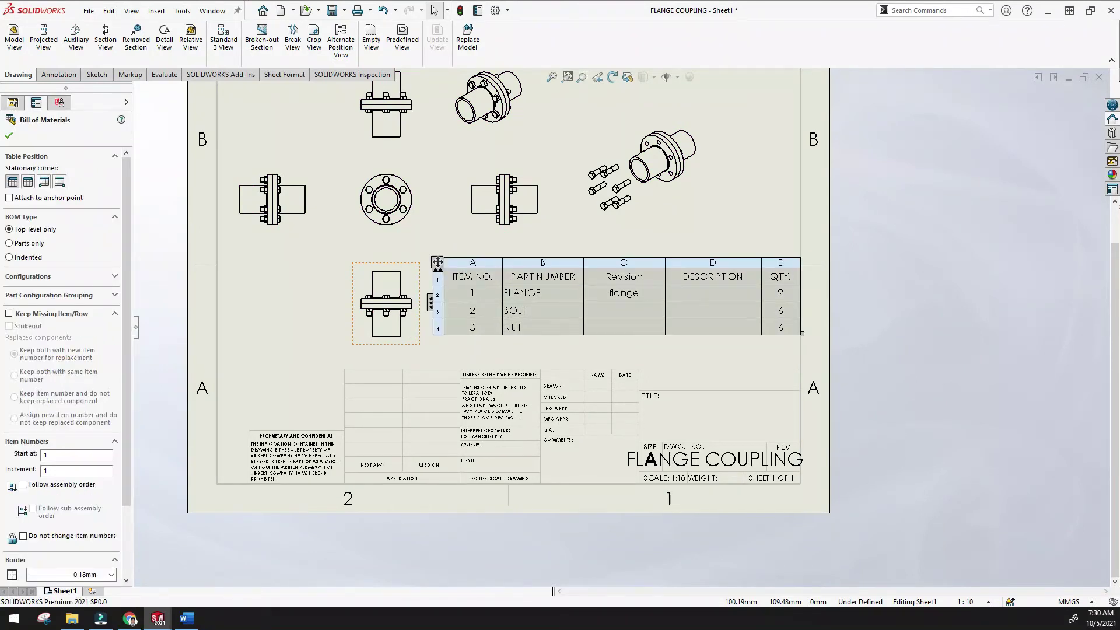
click(765, 298)
drag(762, 293, 732, 300)
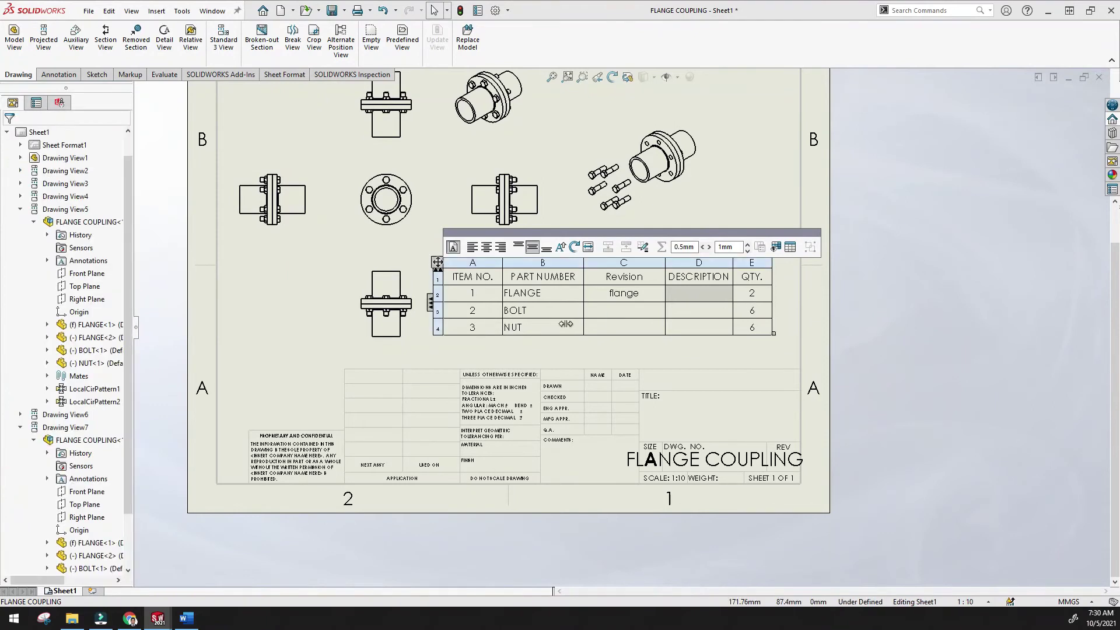
drag(501, 293, 483, 298)
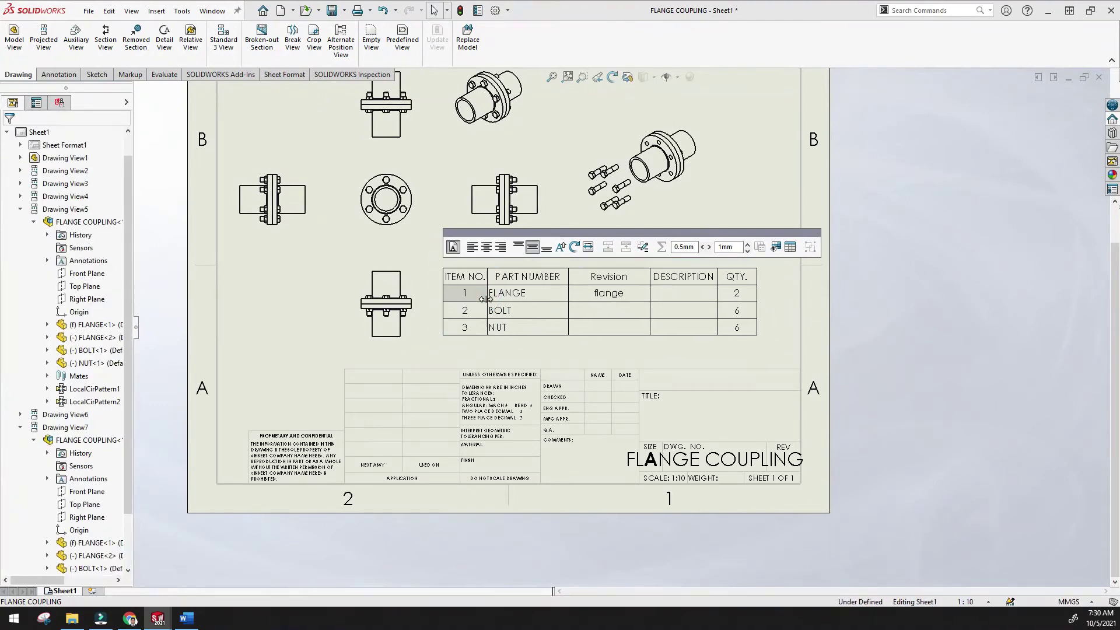
click(495, 351)
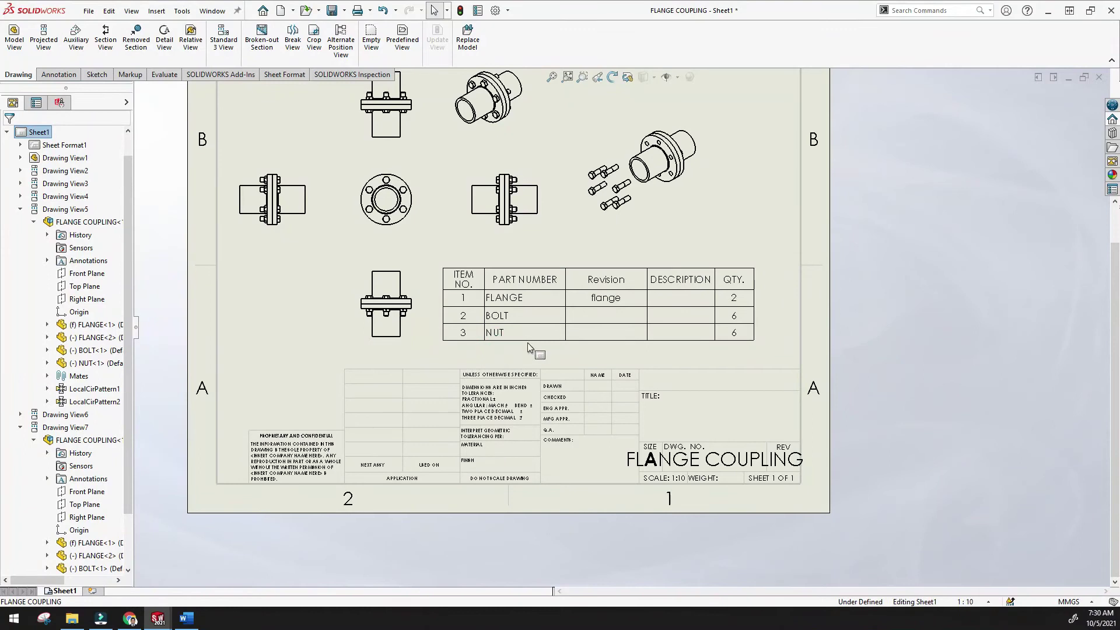
- Review the item numbers, the BOLT and NUT part numbers and the column headings of the bill of materials
click(471, 295)
scroll(397, 259, up, 2)
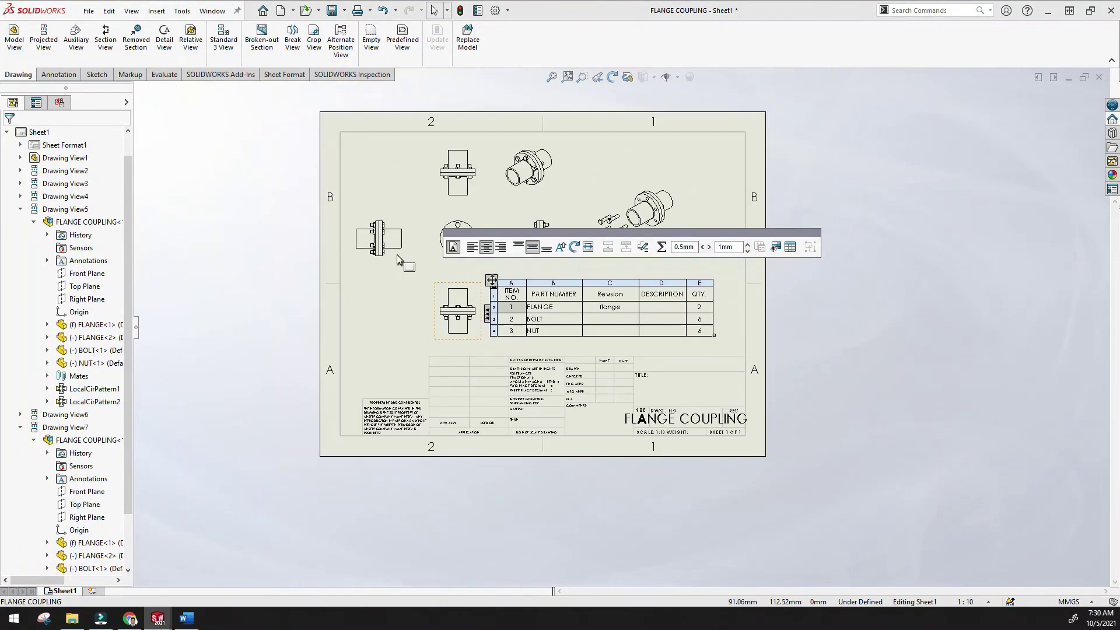
click(562, 329)
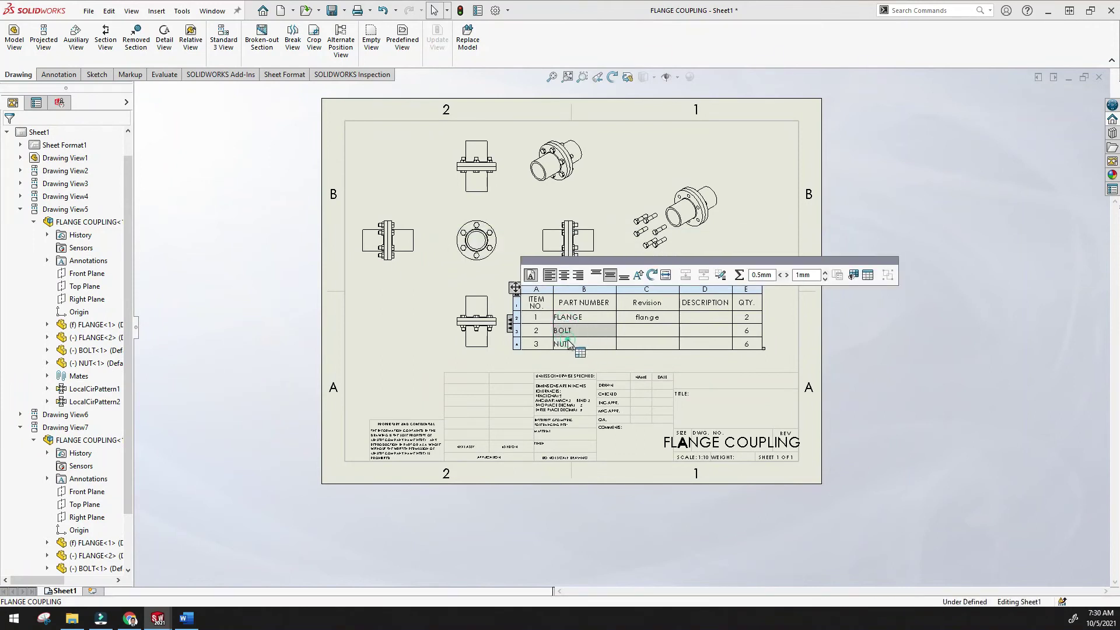
click(576, 343)
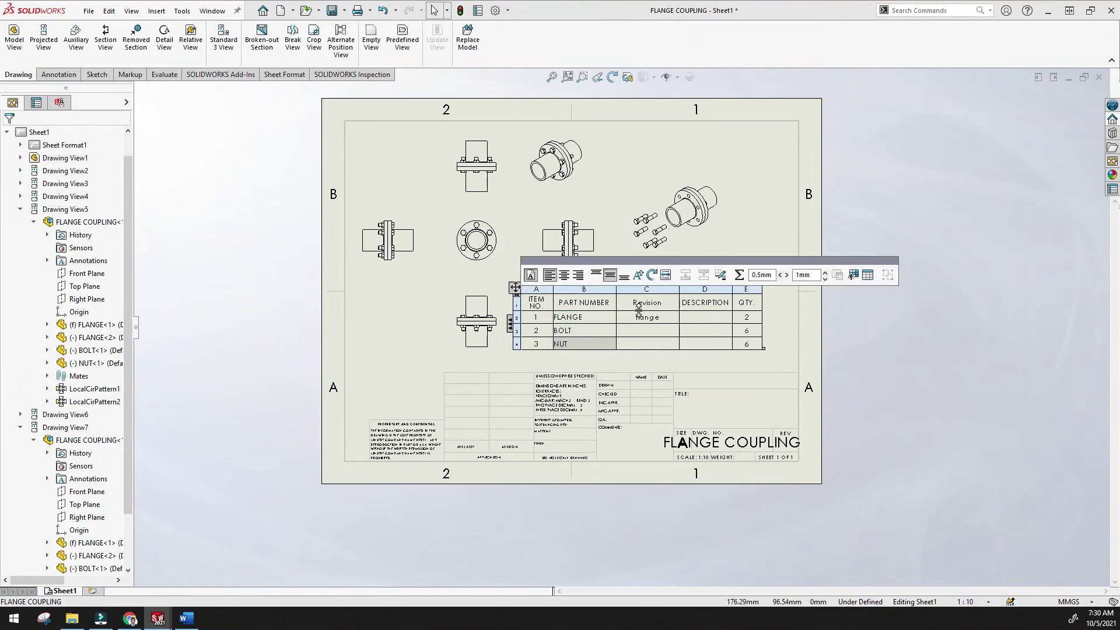
click(786, 327)
click(650, 307)
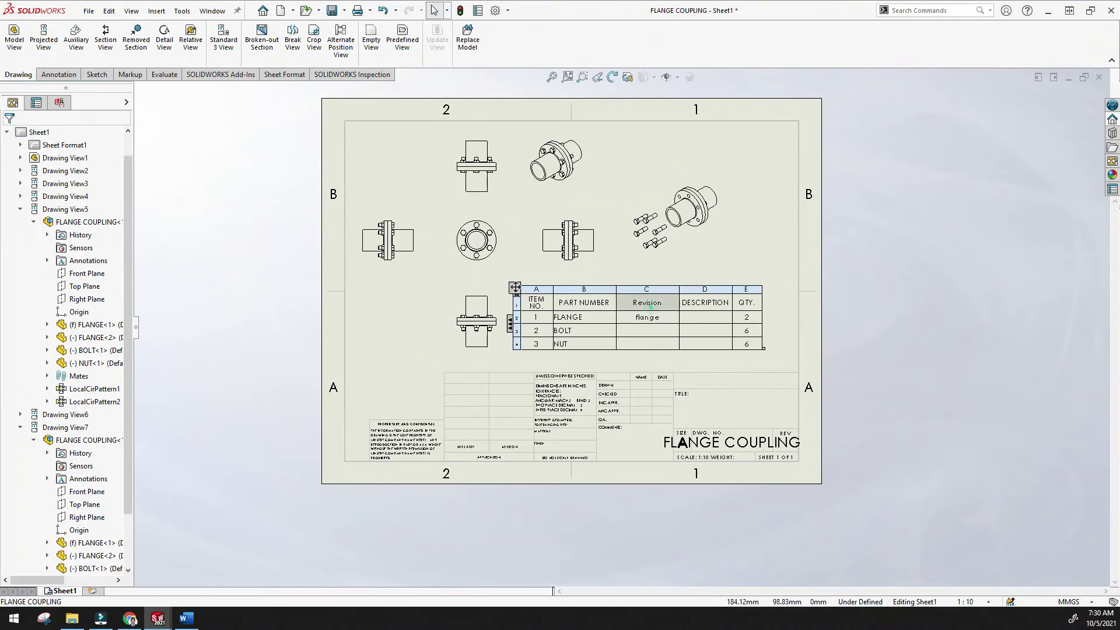
click(709, 306)
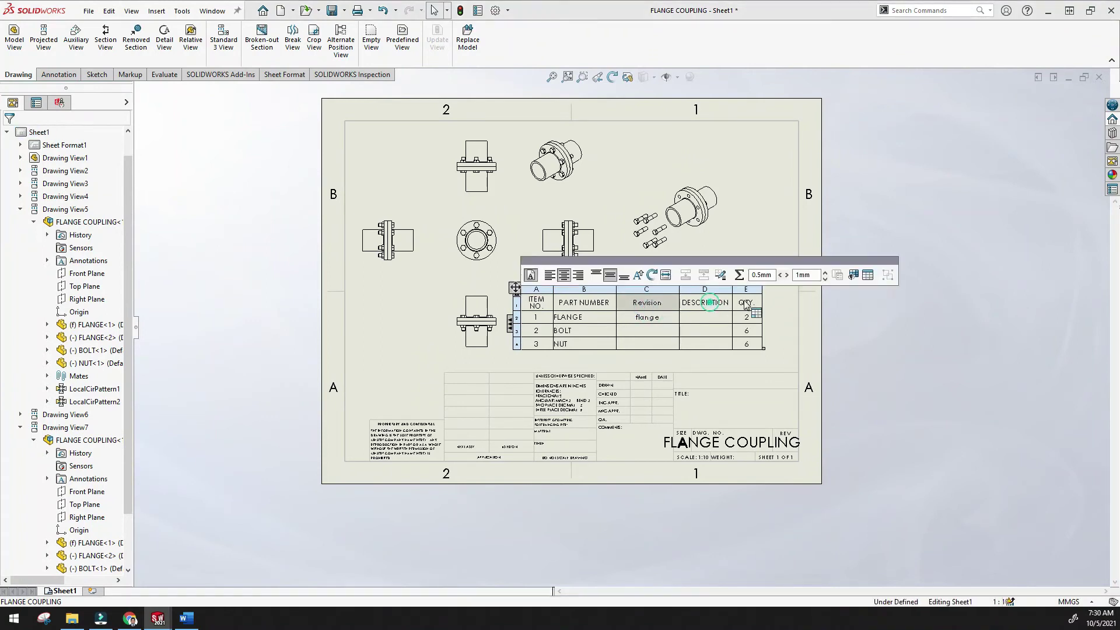
click(535, 317)
click(536, 330)
click(528, 344)
- Check which components in the drawing views belong to the NUT and BOLT rows of the bill of materials
click(517, 343)
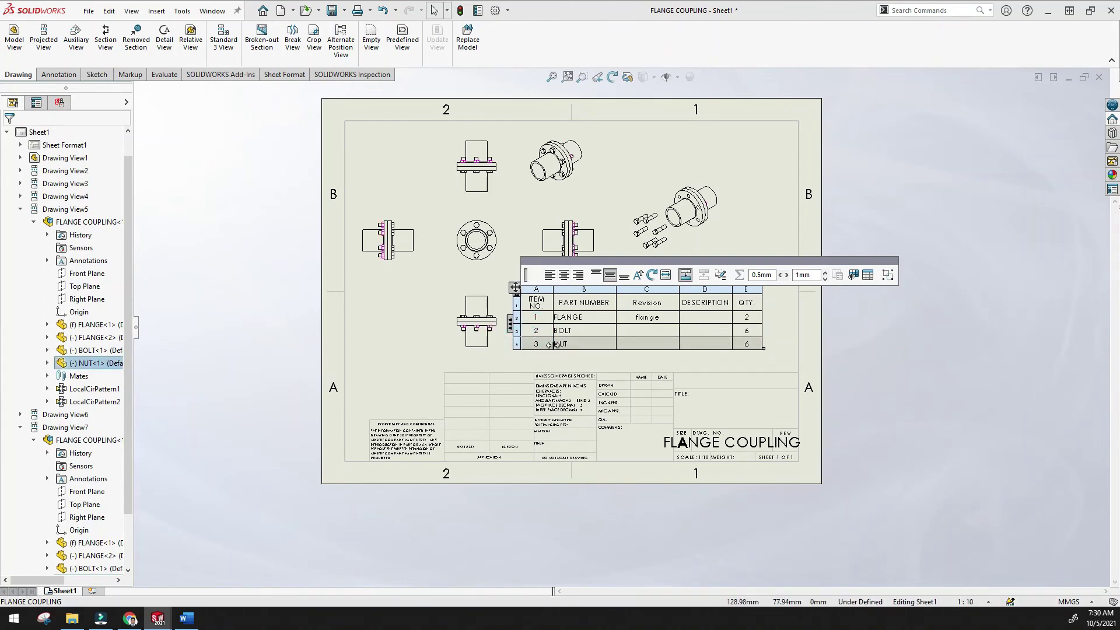
scroll(476, 186, down, 2)
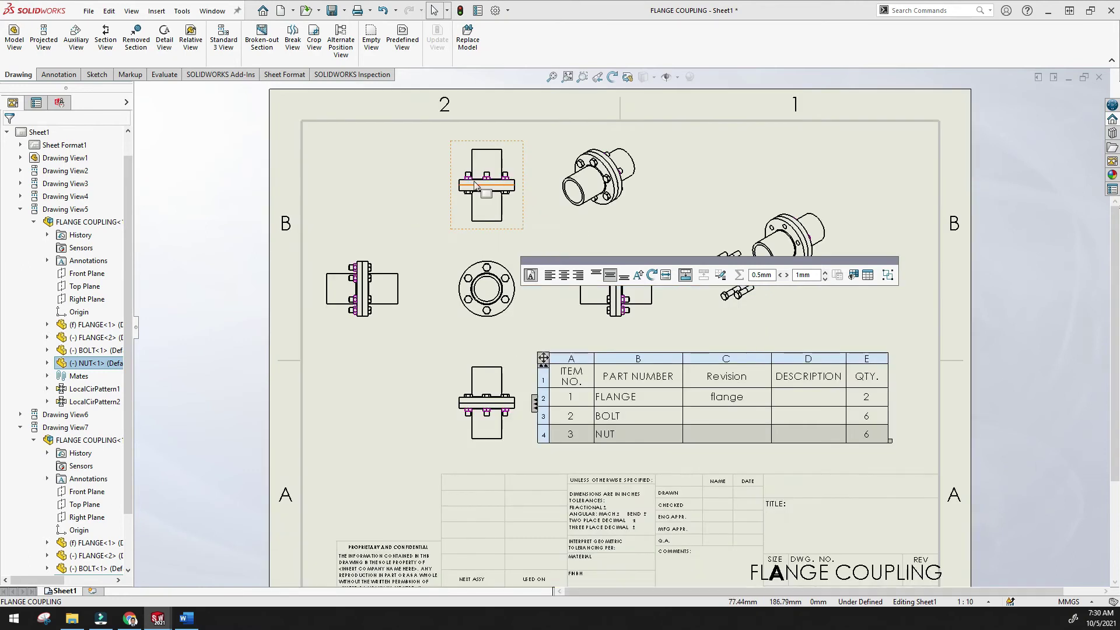
scroll(484, 192, down, 3)
scroll(615, 305, up, 2)
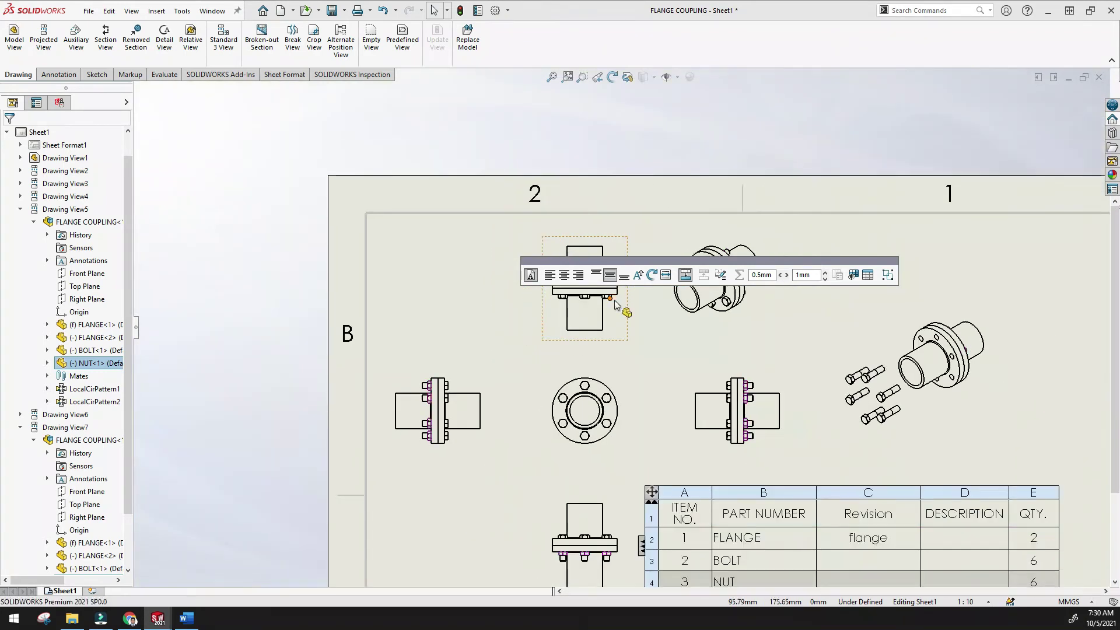
scroll(618, 320, up, 2)
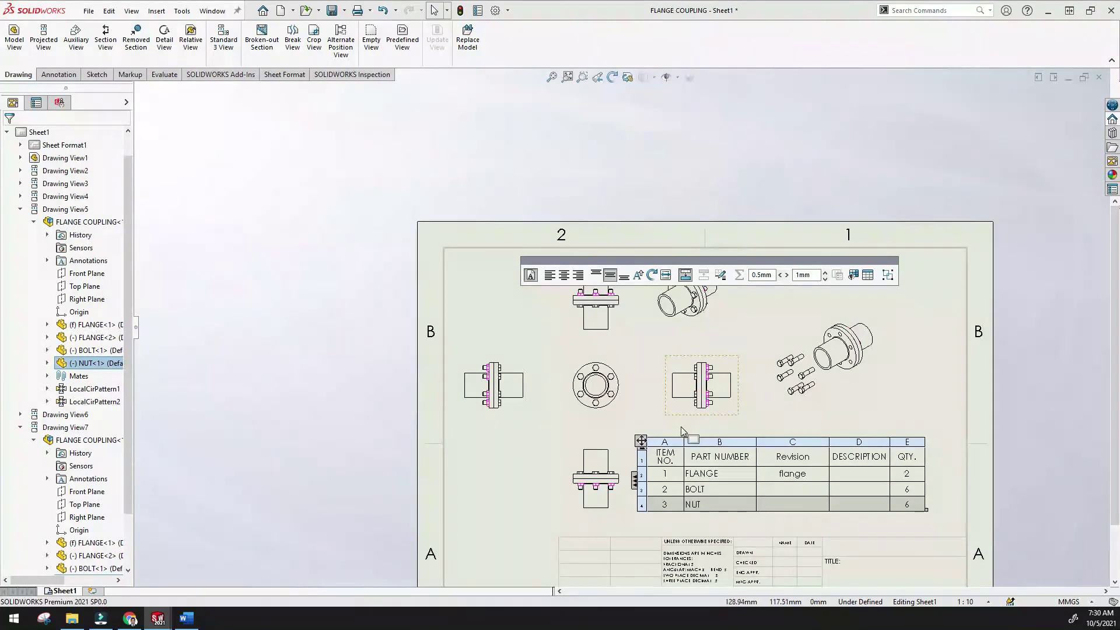
click(640, 491)
scroll(729, 466, up, 3)
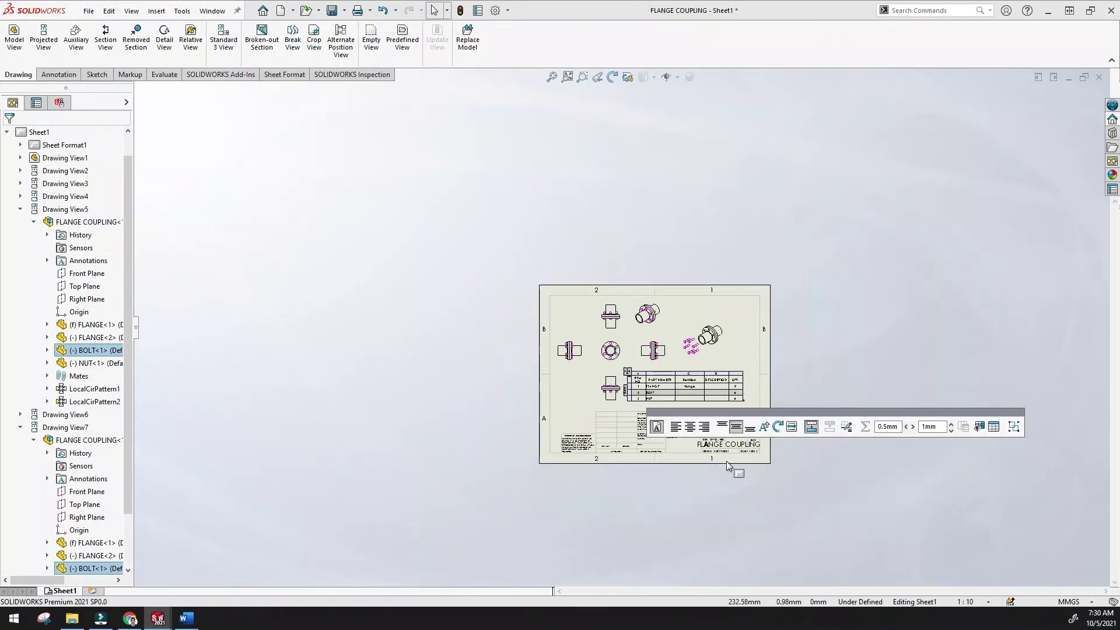
- Compare the FLANGE, heading, BOLT and NUT rows of the bill of materials with the components they highlight in the views
scroll(649, 390, down, 5)
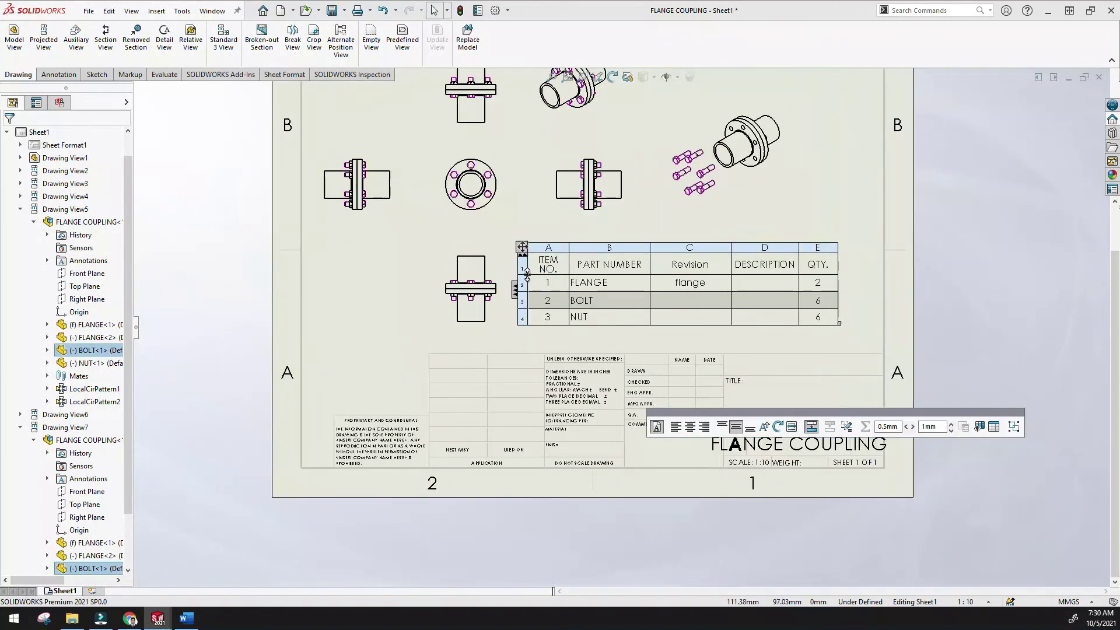
click(521, 282)
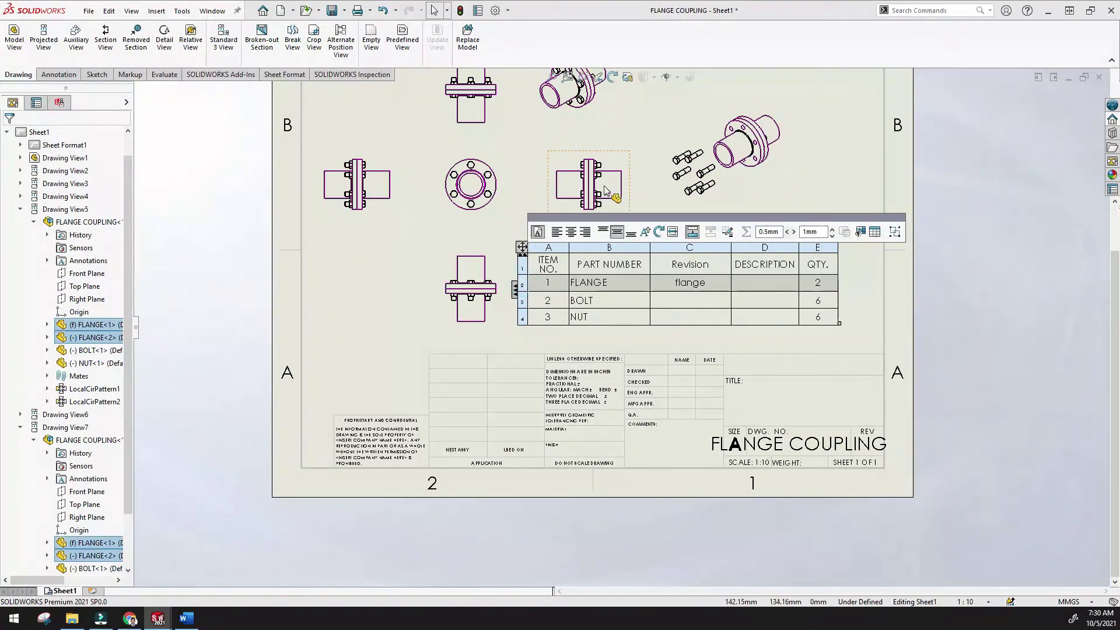
click(521, 265)
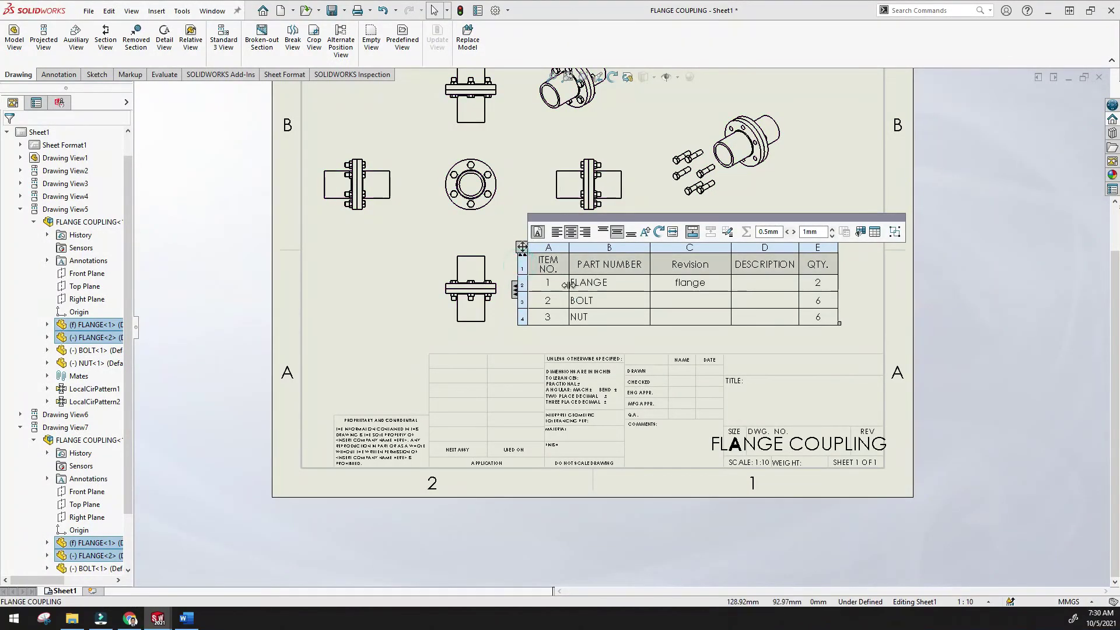
click(521, 287)
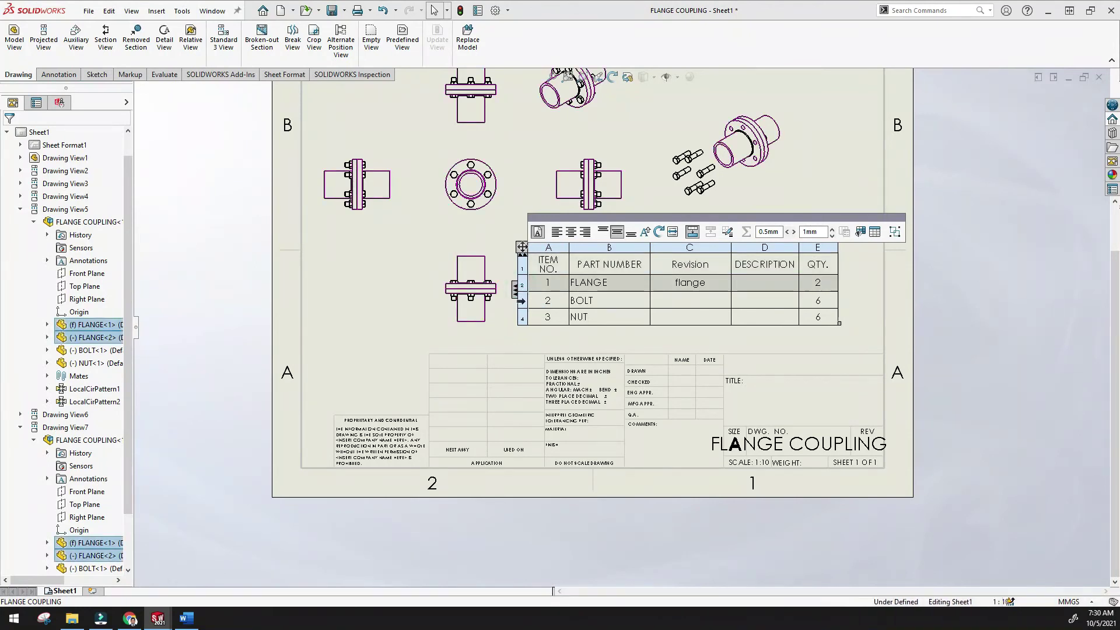
click(522, 302)
click(522, 317)
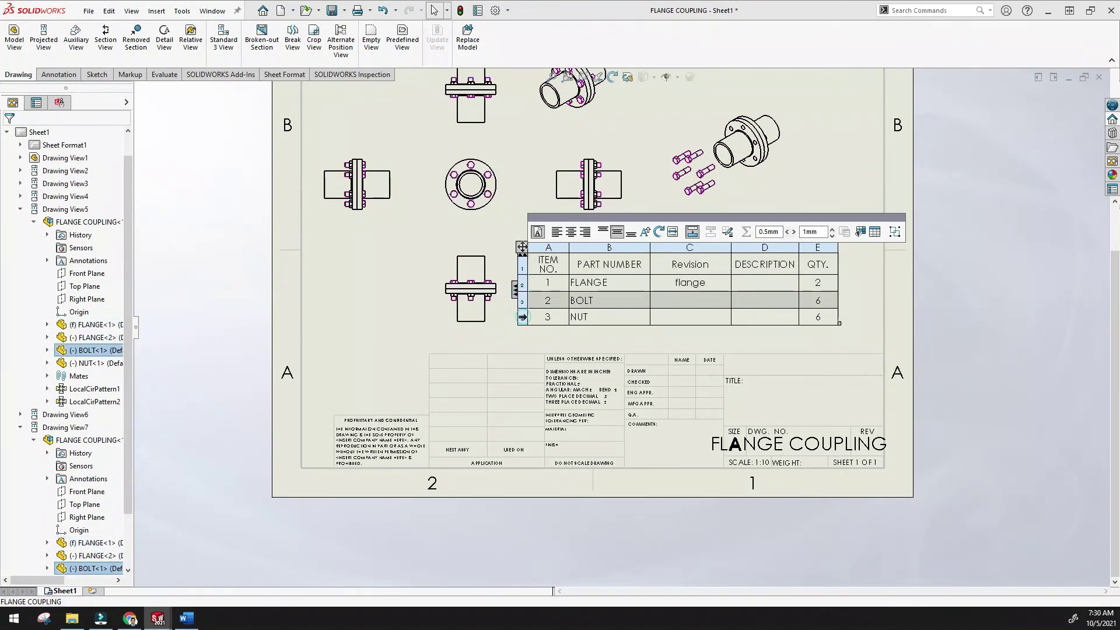
click(497, 332)
click(426, 322)
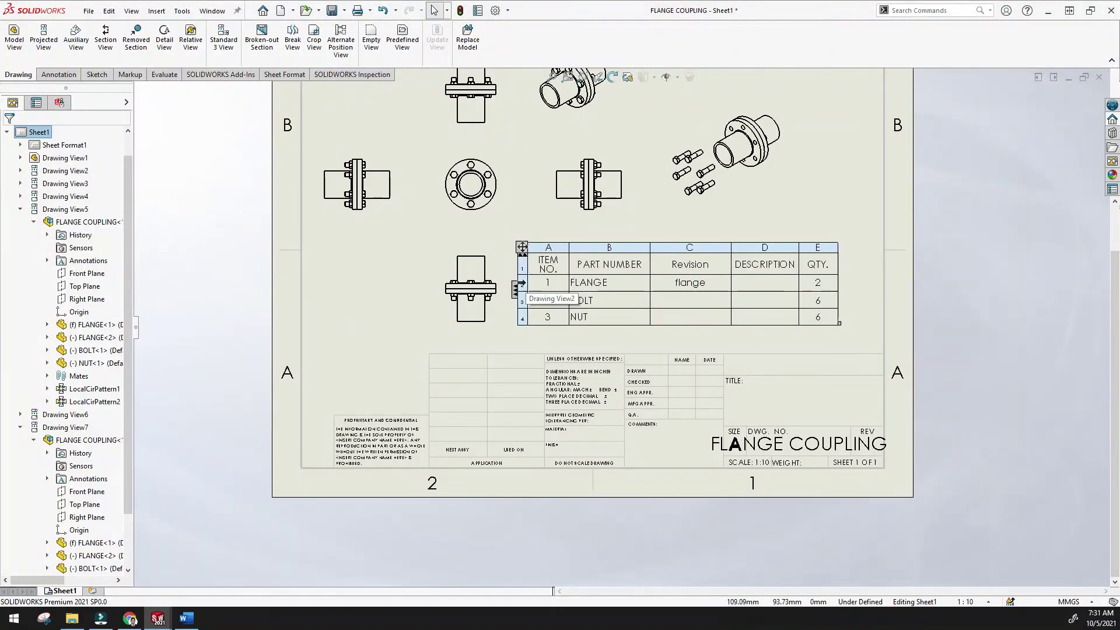
- Open the flange part from the FLANGE row of the bill of materials and view its custom properties
click(522, 284)
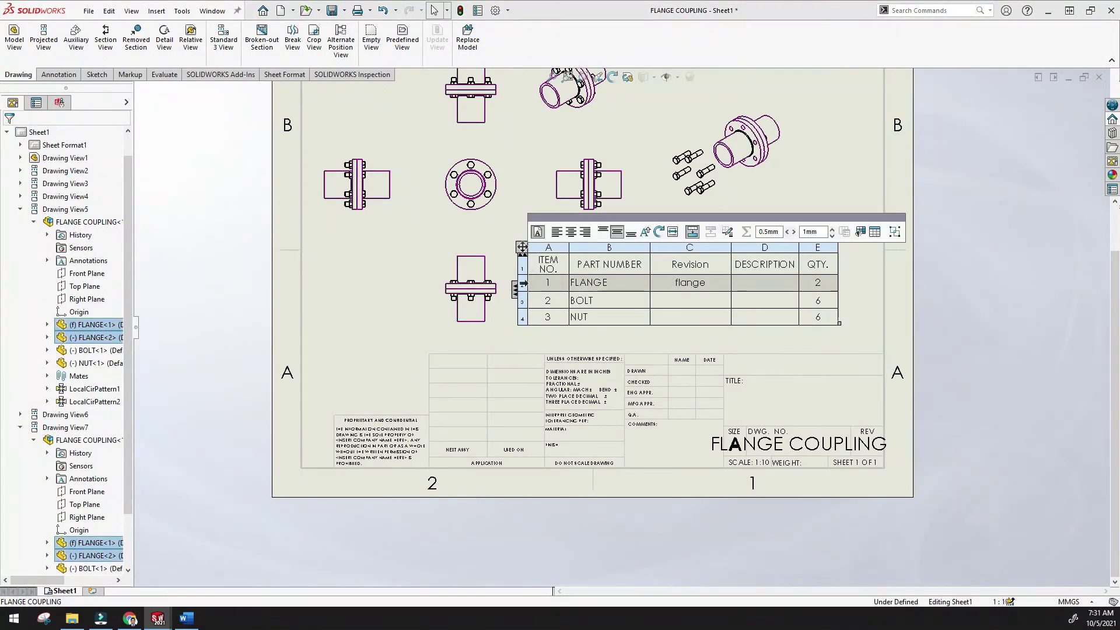
right_click(524, 285)
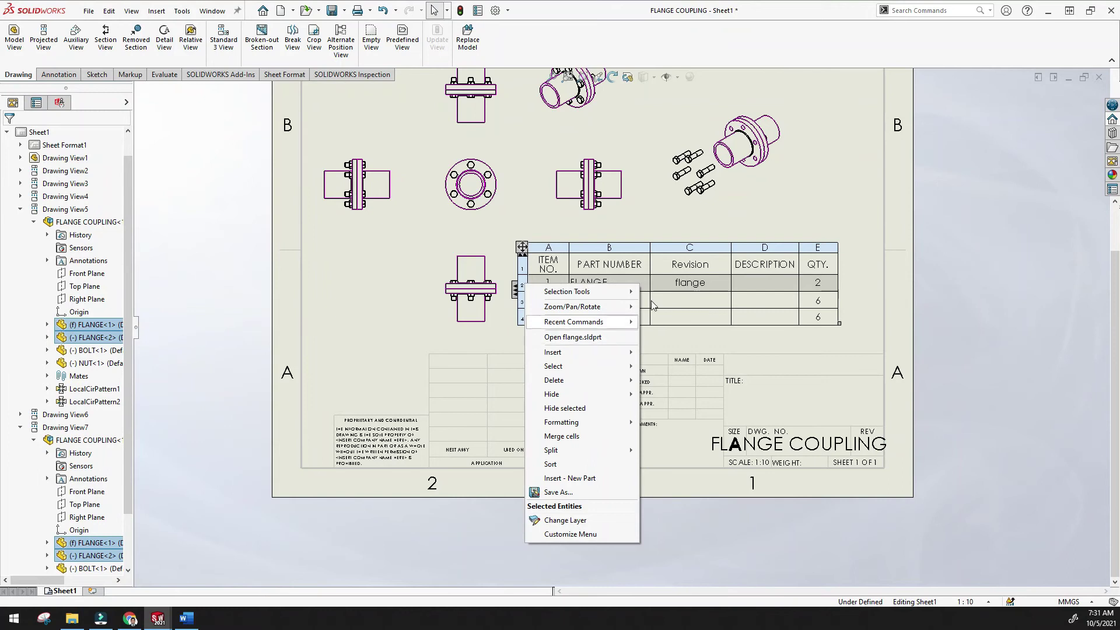
click(580, 339)
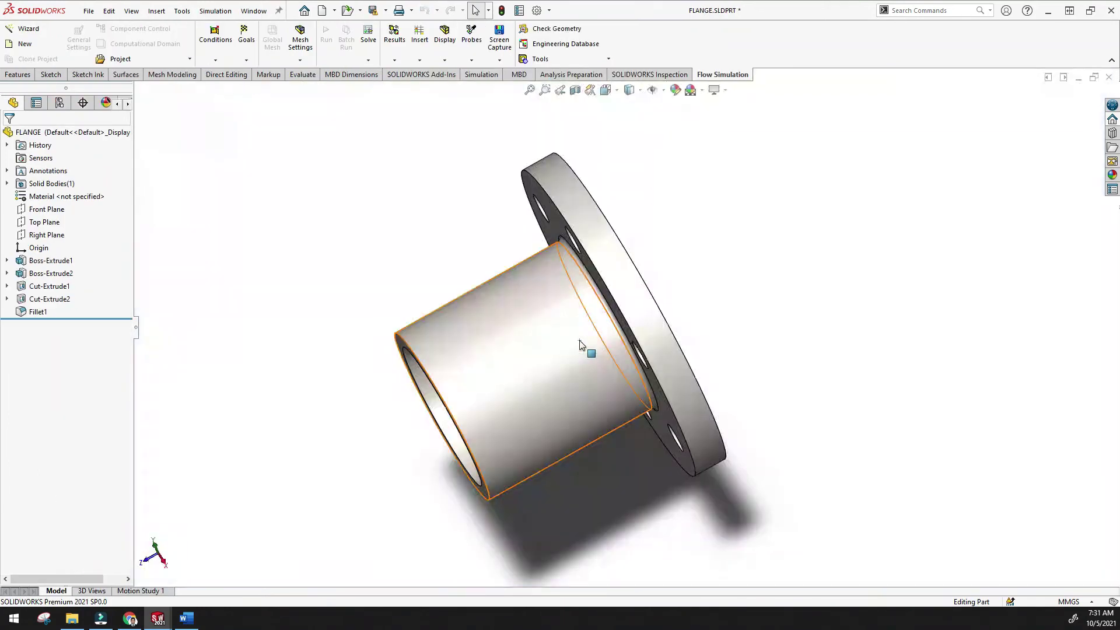
middle_drag(712, 299, 742, 281)
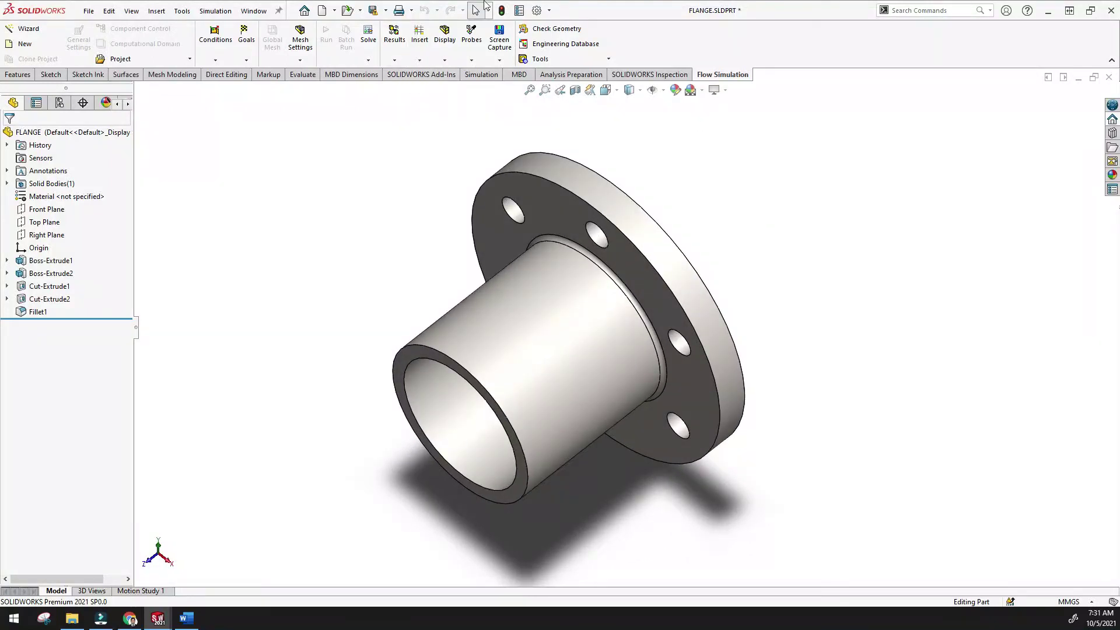
click(520, 11)
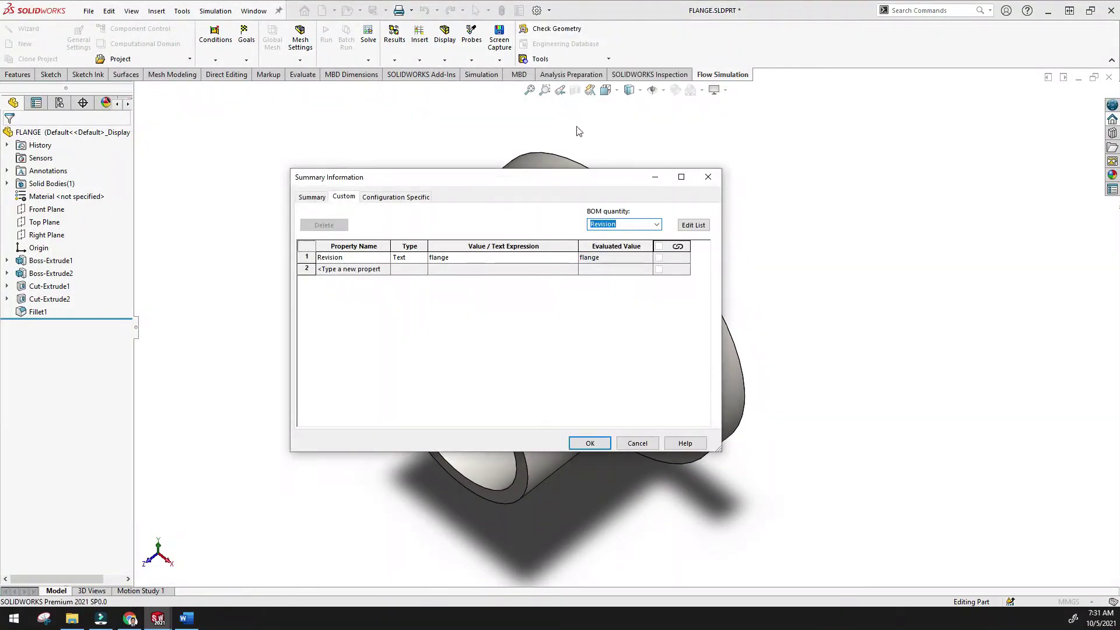
click(708, 177)
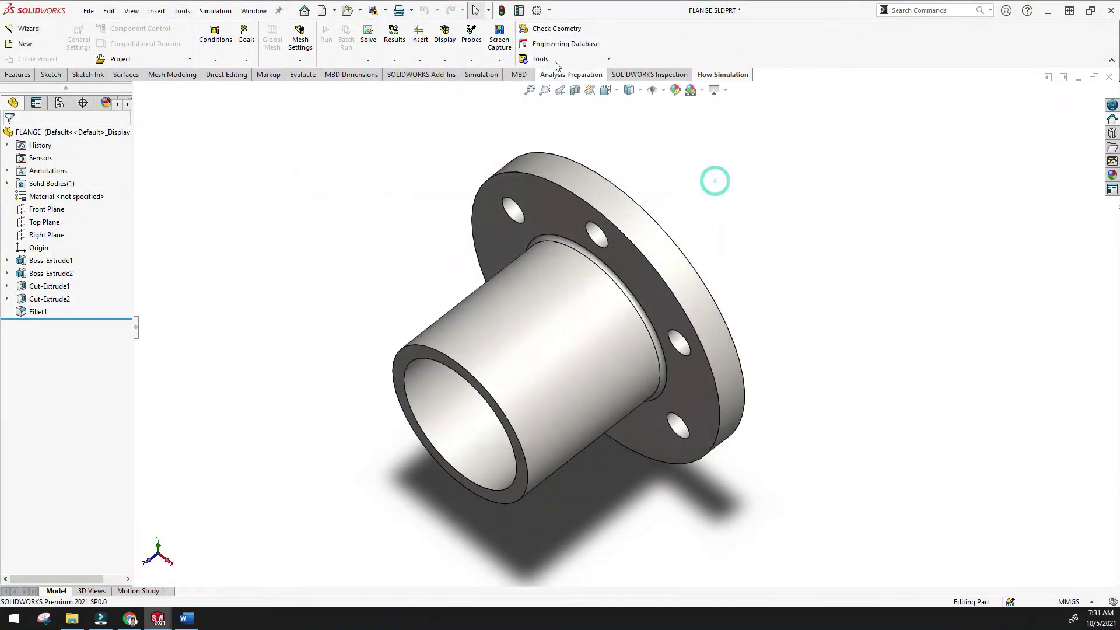
- Add a Description property to the flange part's custom file properties
click(521, 12)
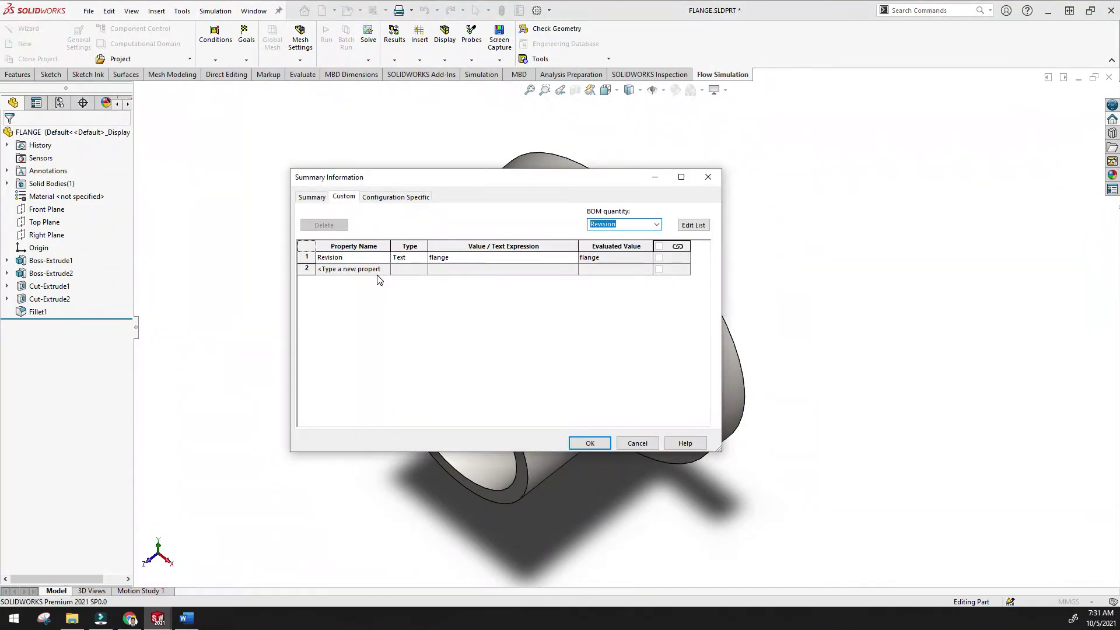
click(368, 270)
click(384, 270)
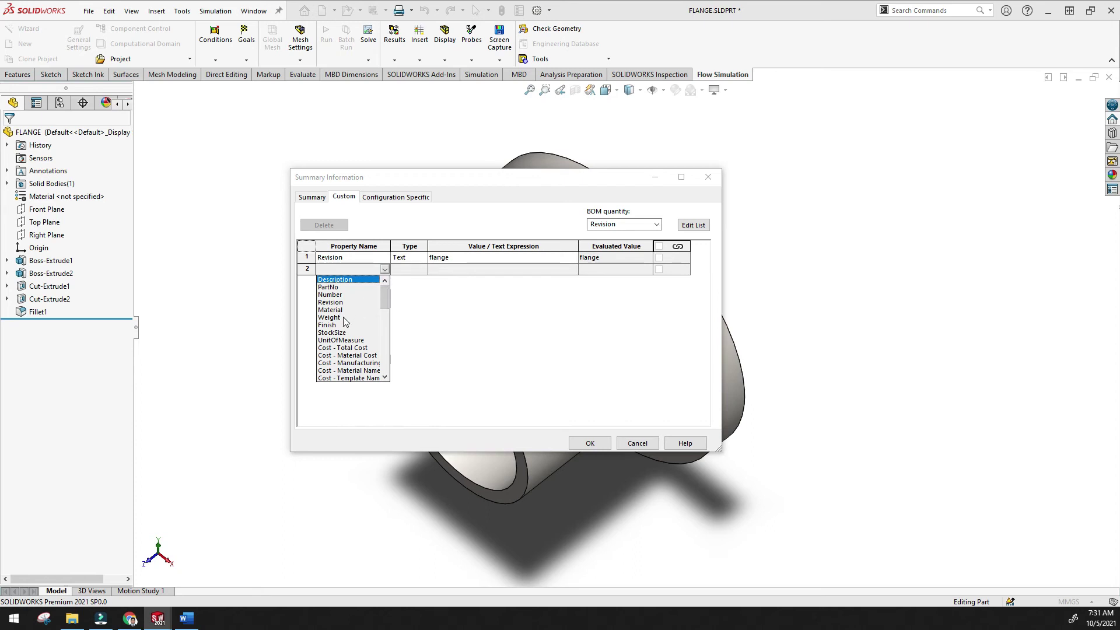
scroll(345, 324, down, 8)
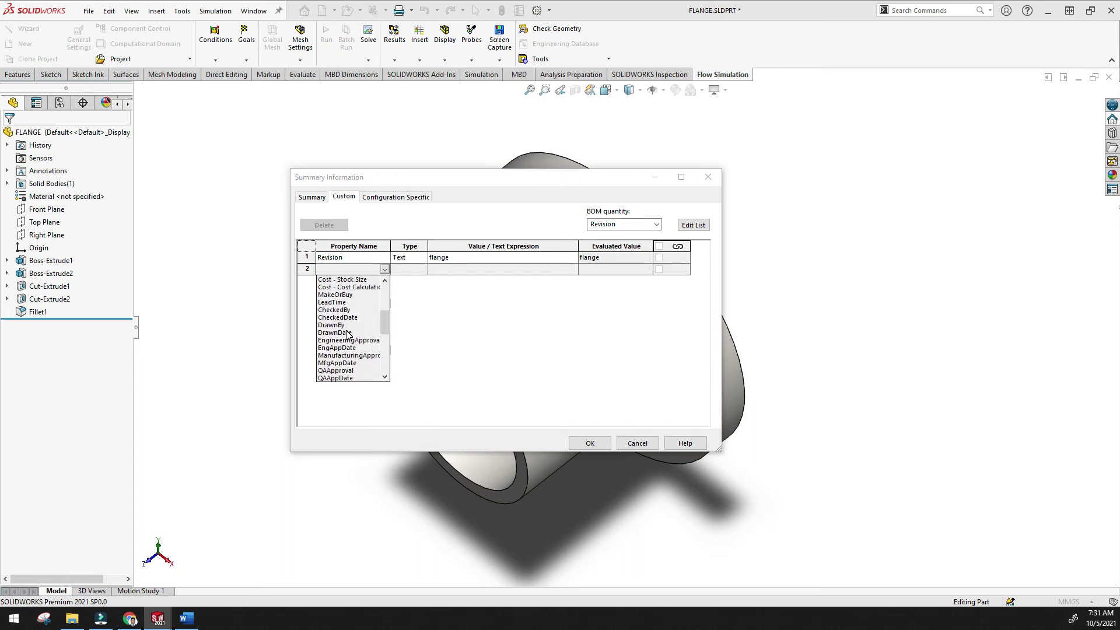
scroll(348, 335, down, 7)
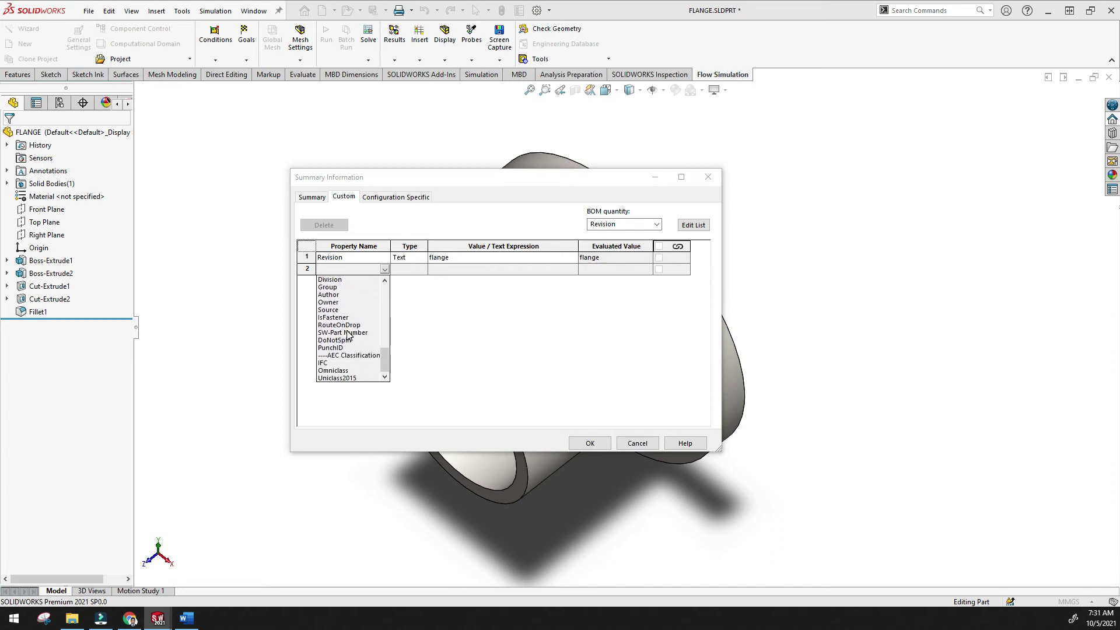
scroll(348, 334, up, 15)
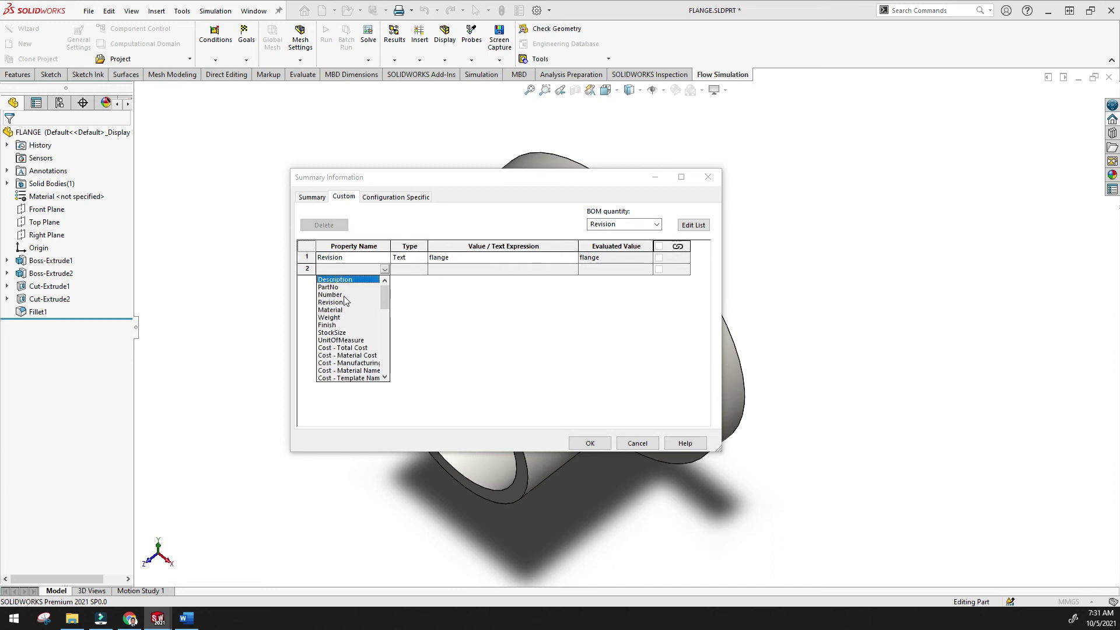
click(343, 281)
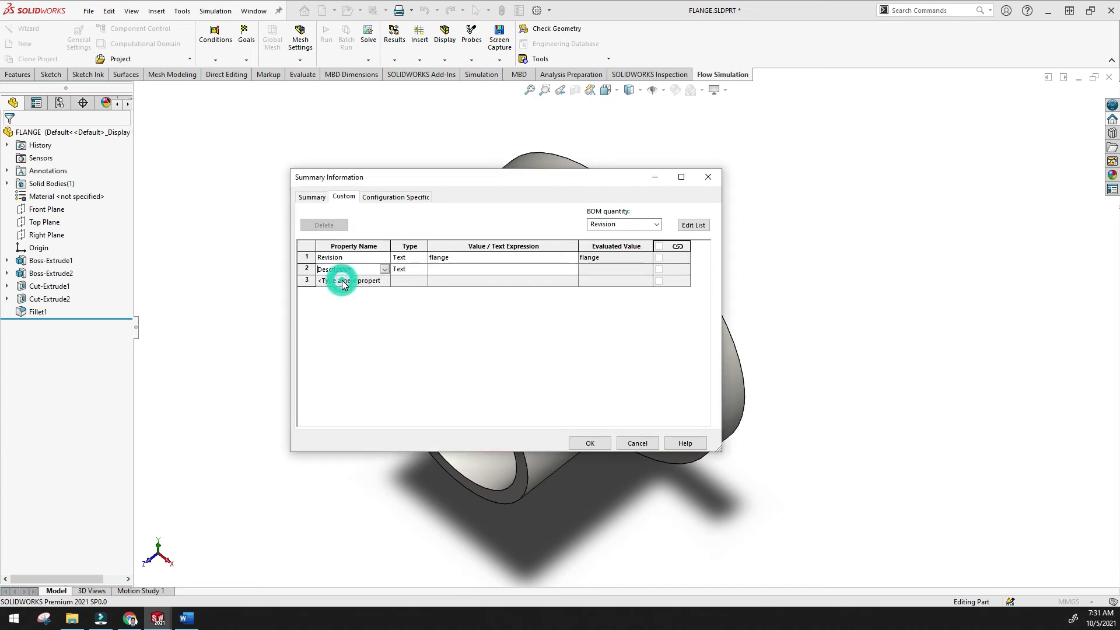
- Set the Description property's type to Text and its value to "Two flanges assembled together"
click(422, 270)
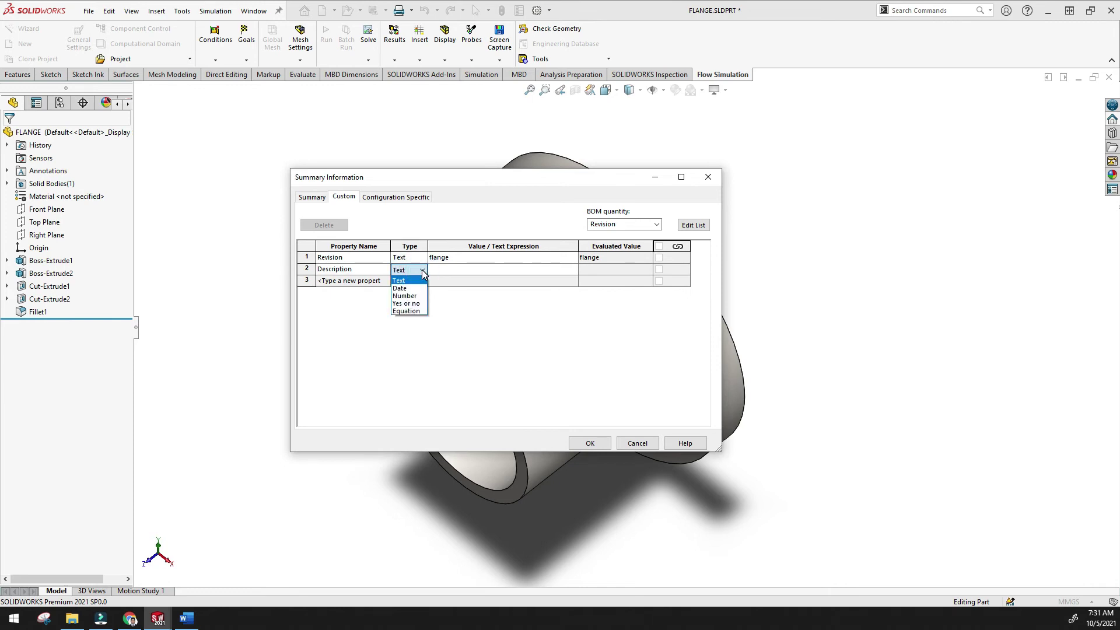
click(403, 281)
click(447, 270)
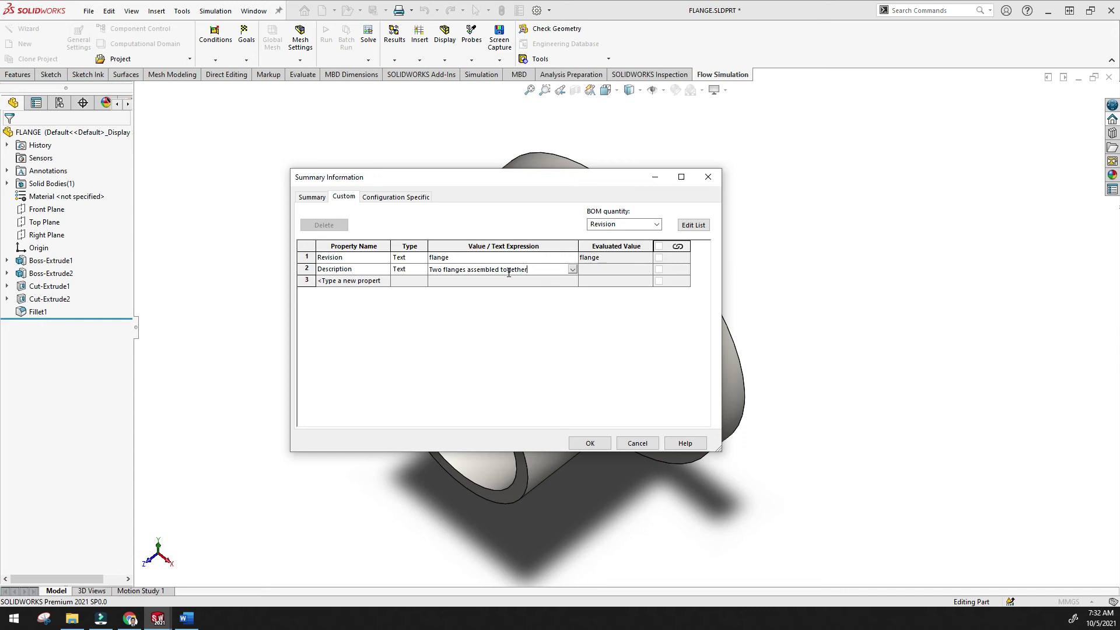
click(596, 271)
- Set the flange part's BOM quantity to Description, accept the custom properties and return to the flange coupling drawing
click(659, 227)
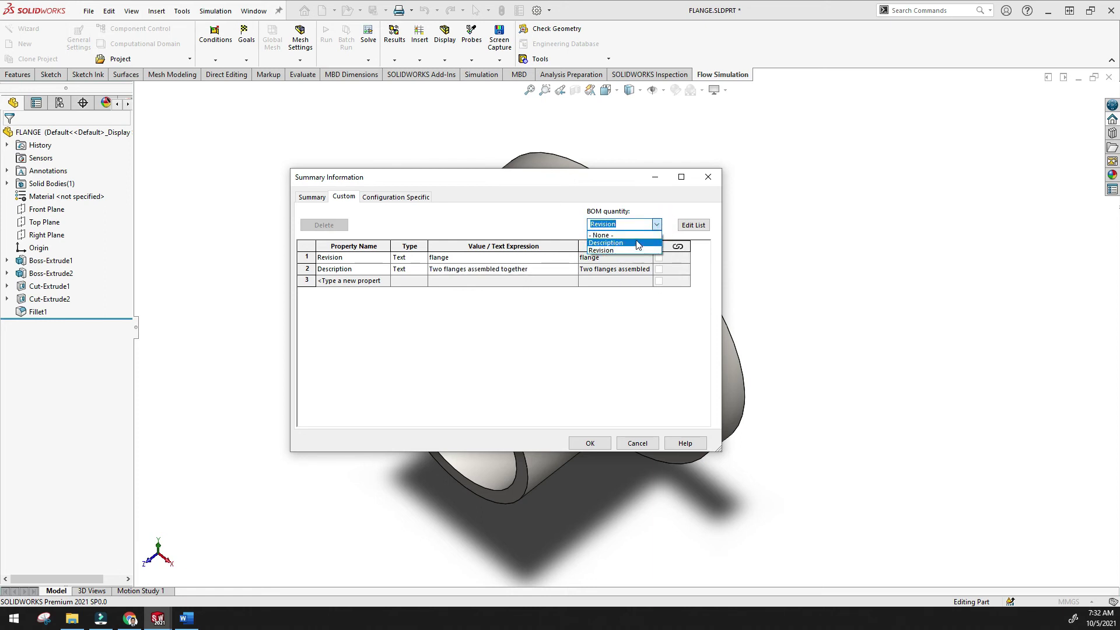
click(625, 244)
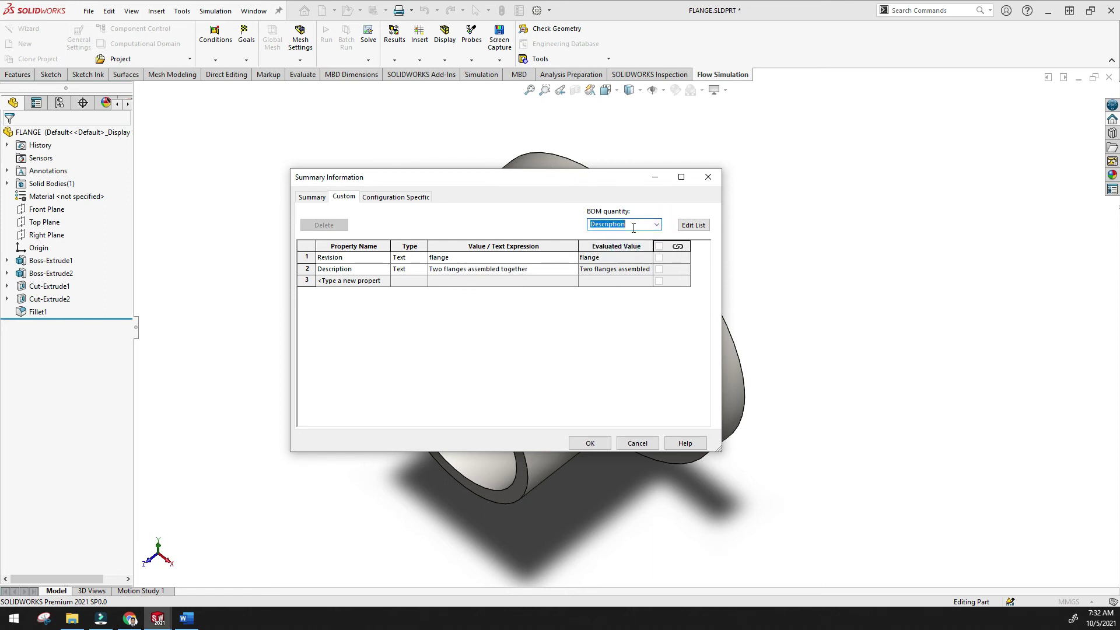
click(590, 444)
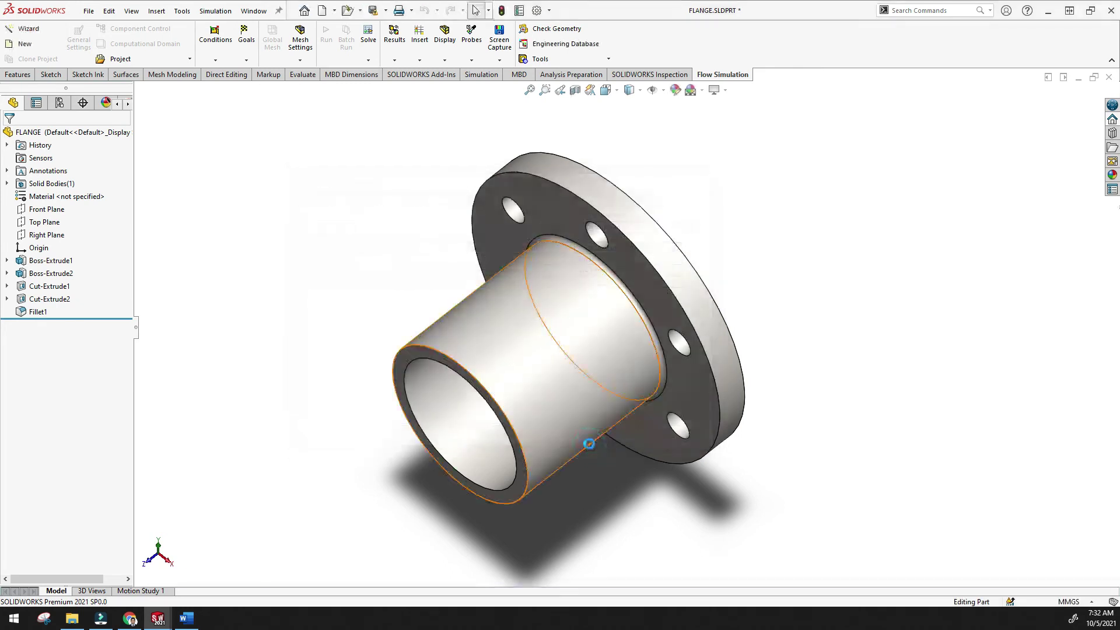
mouse_move(158, 618)
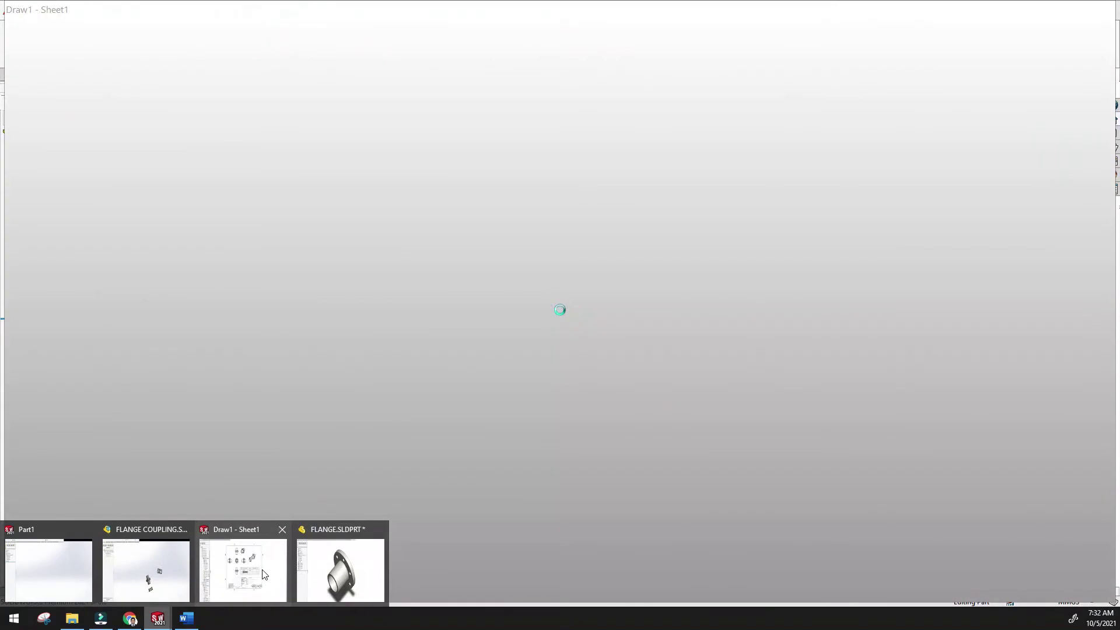
click(262, 572)
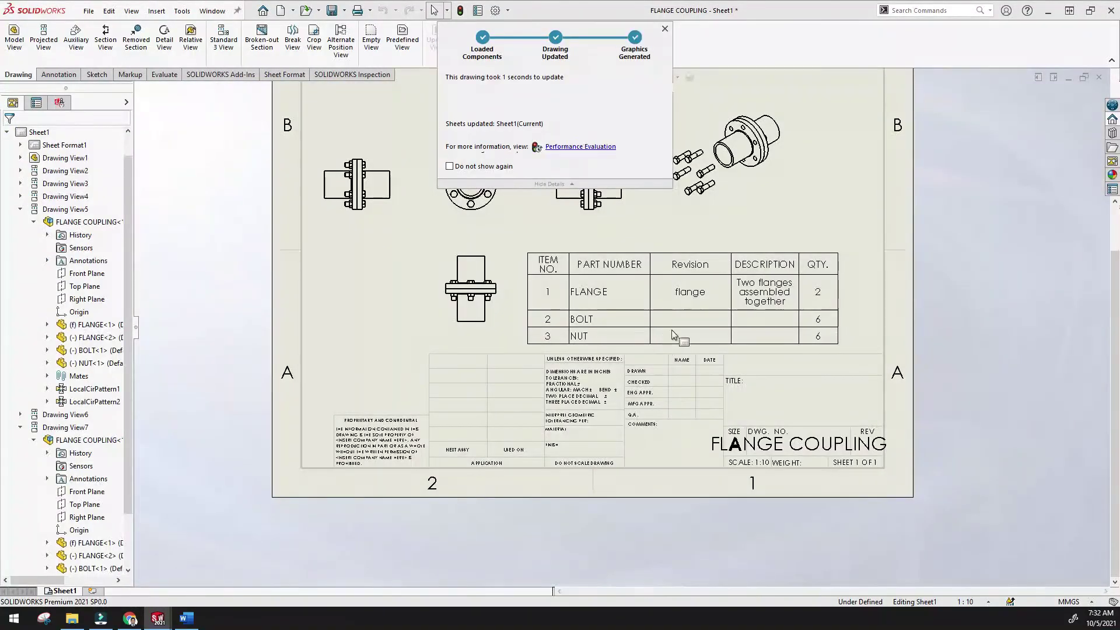
- Move the NUT row above the BOLT row in the bill of materials and restore the original row order
click(609, 304)
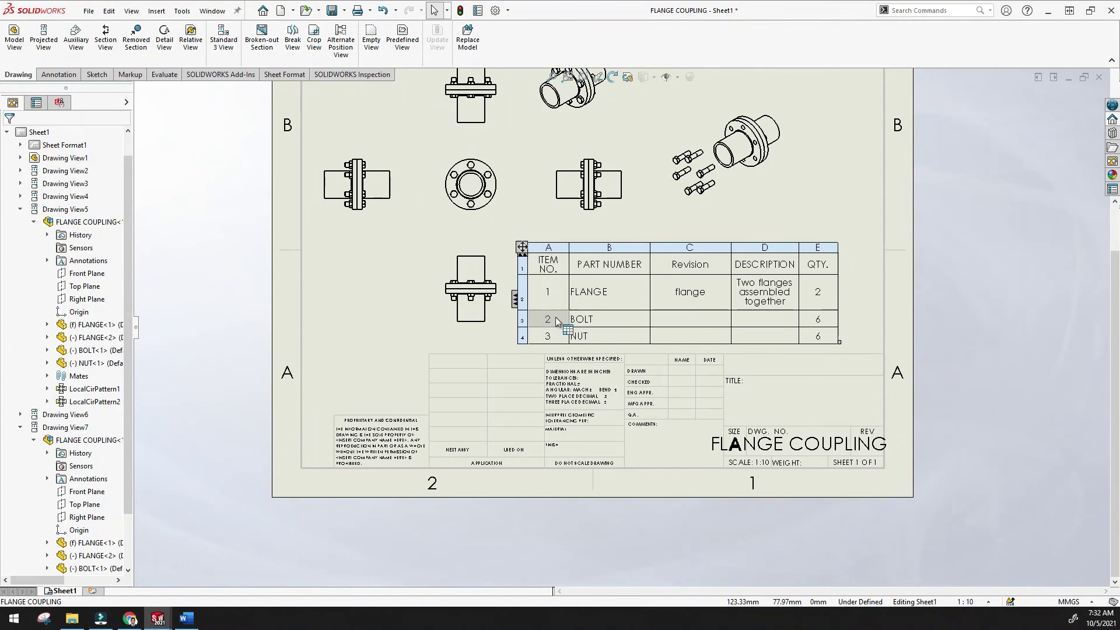
mouse_move(554, 319)
mouse_down()
mouse_move(583, 324)
mouse_move(524, 308)
mouse_move(523, 270)
mouse_move(522, 293)
mouse_up()
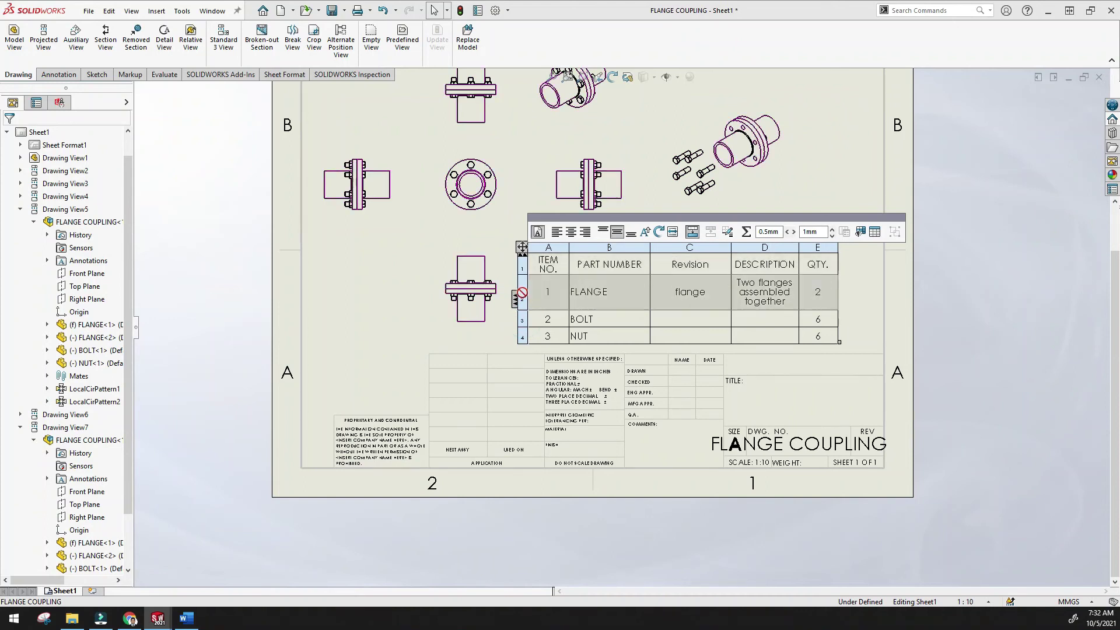
drag(525, 336, 529, 288)
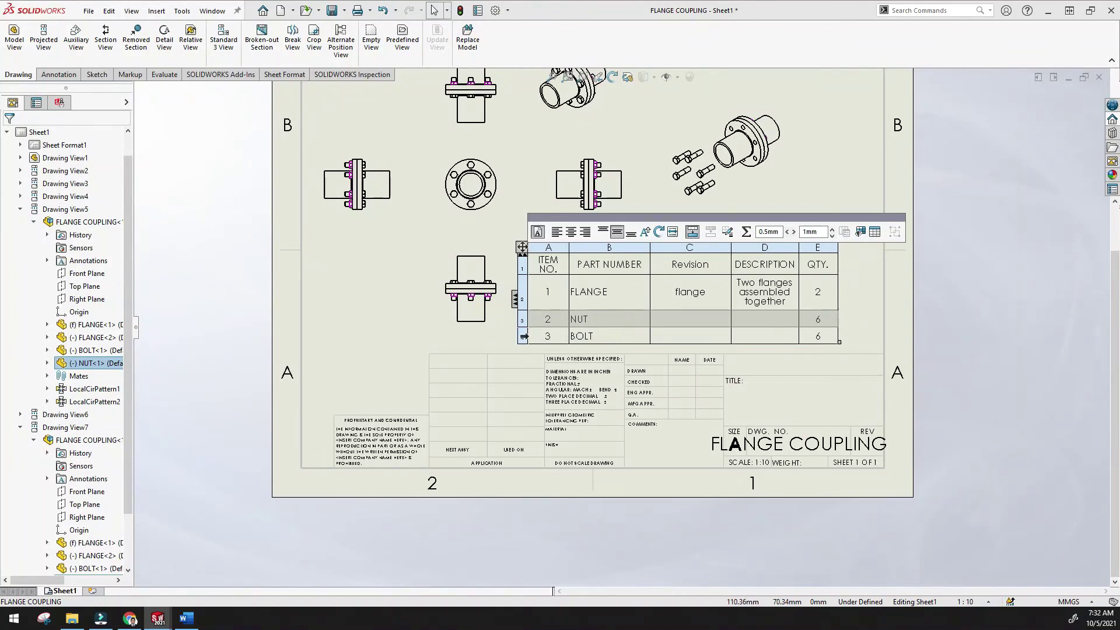
drag(524, 336, 535, 302)
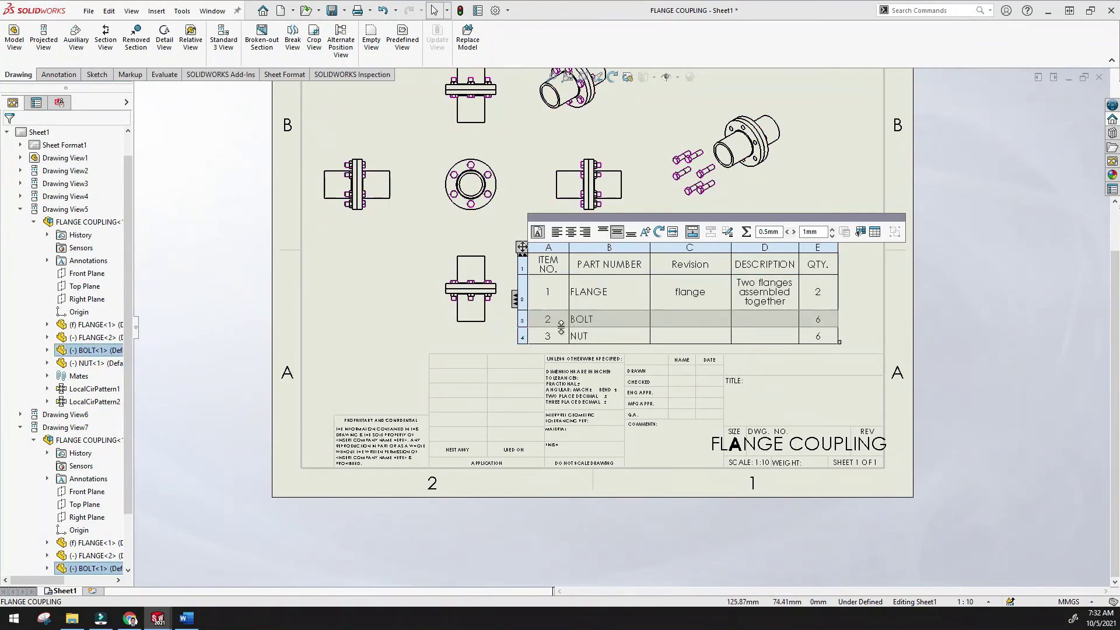
click(400, 325)
- Move the bill of materials table slightly up and toward the sheet's right border, away from the title block
scroll(614, 285, up, 5)
scroll(570, 293, down, 5)
scroll(582, 394, up, 6)
scroll(583, 395, down, 3)
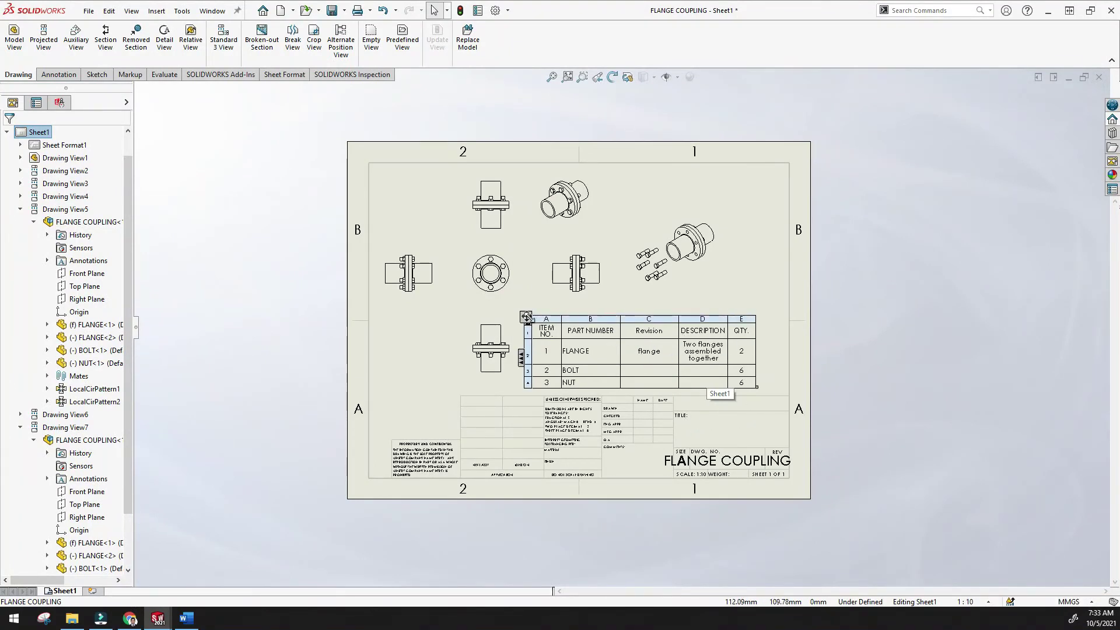
drag(526, 319, 544, 307)
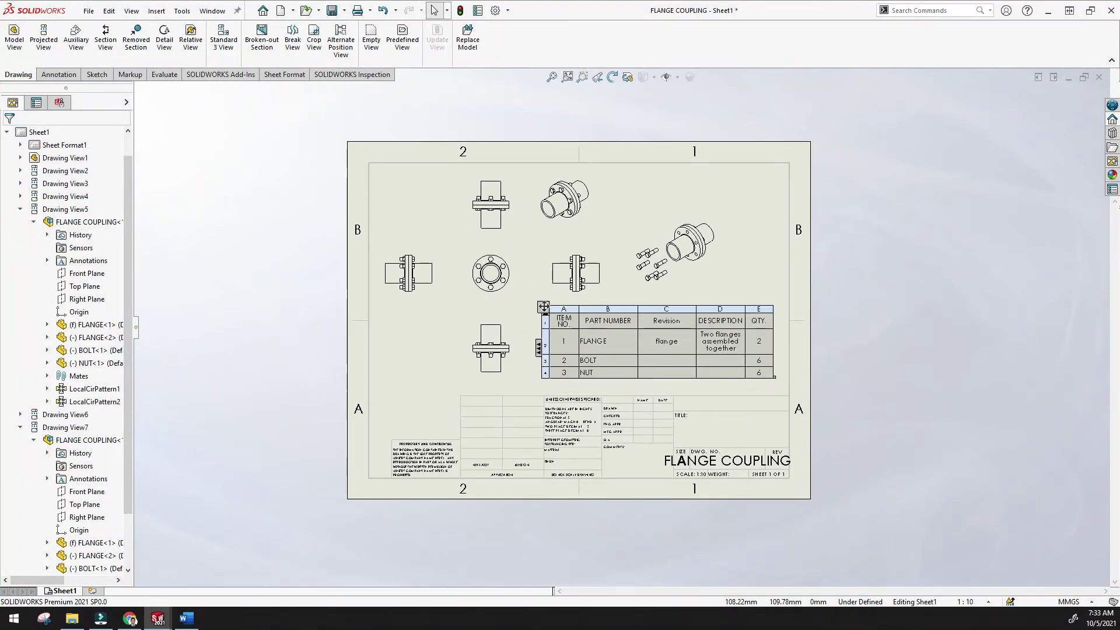
click(608, 341)
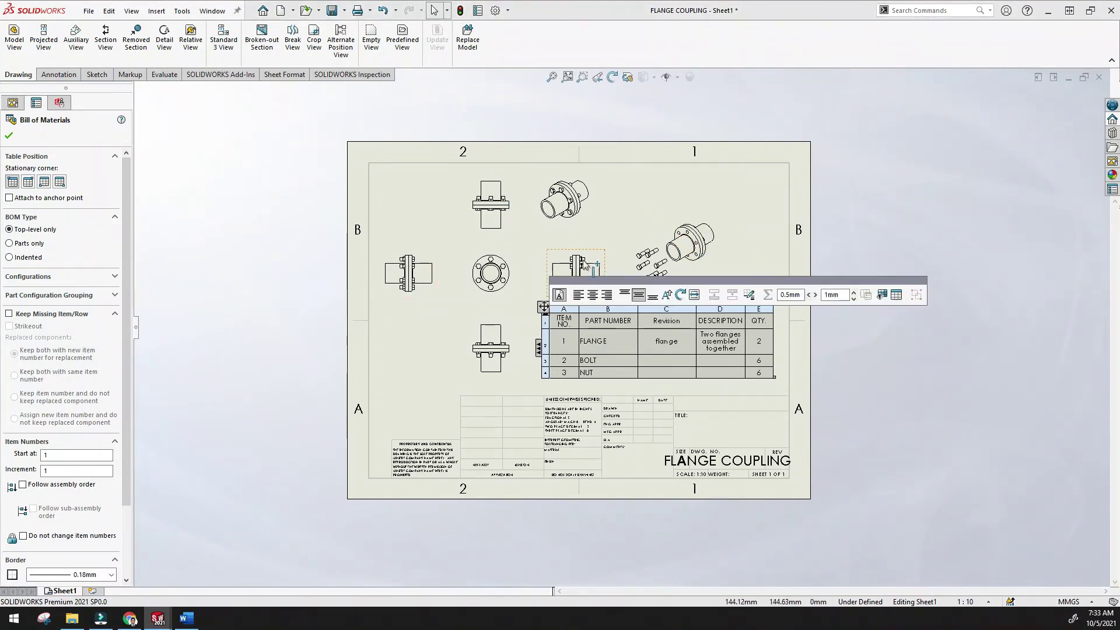
click(501, 363)
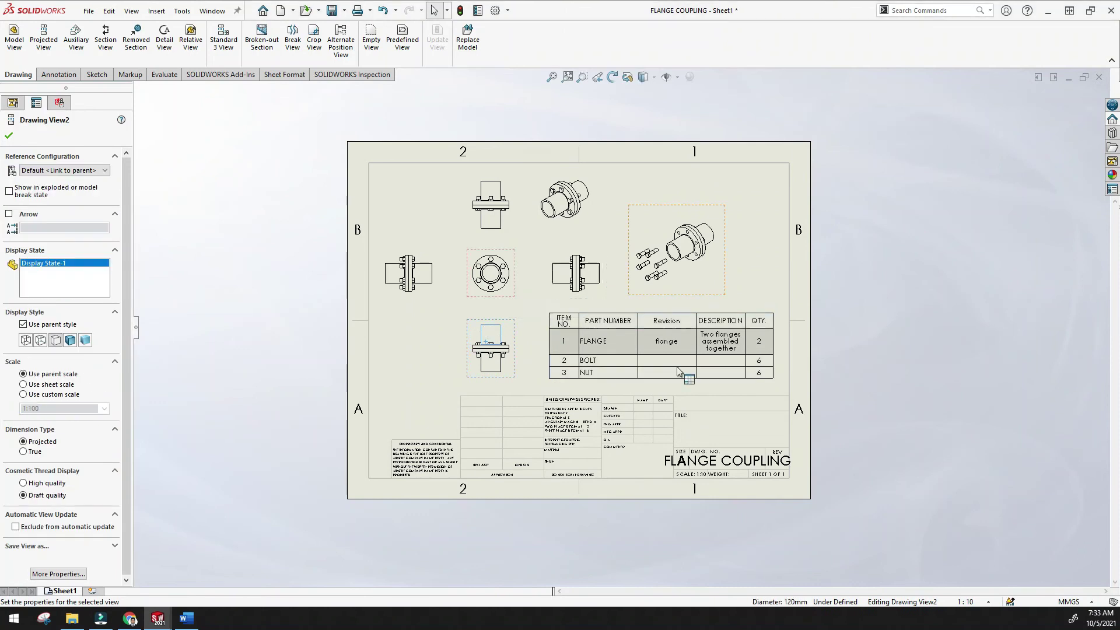
click(450, 363)
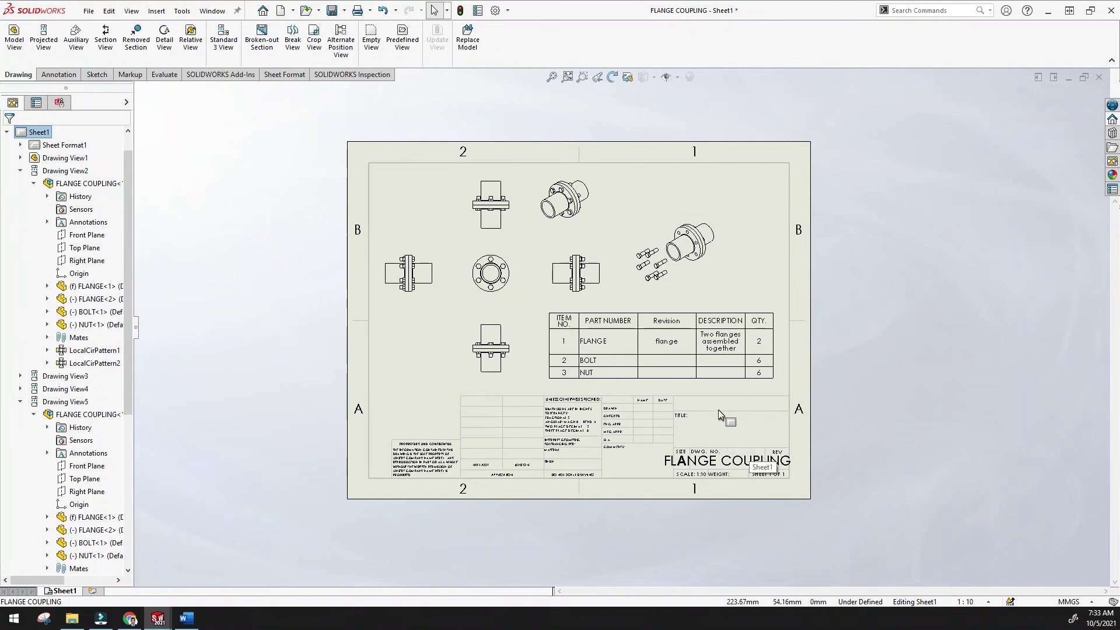
- Examine the title block and the commands available for the whole bill of materials table
scroll(717, 416, down, 4)
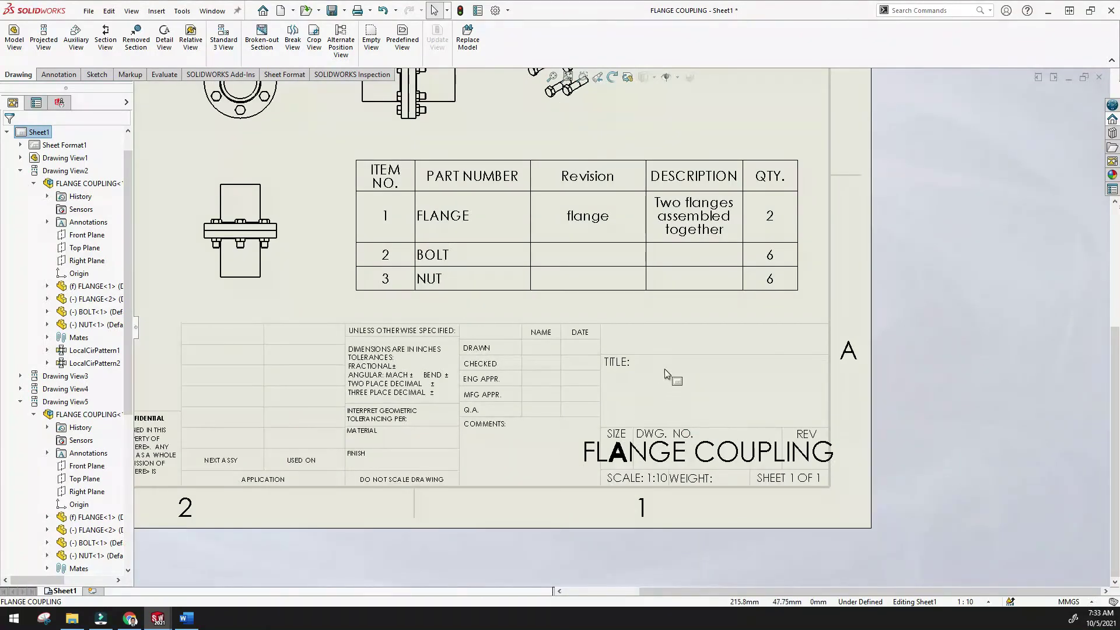
click(642, 408)
click(292, 391)
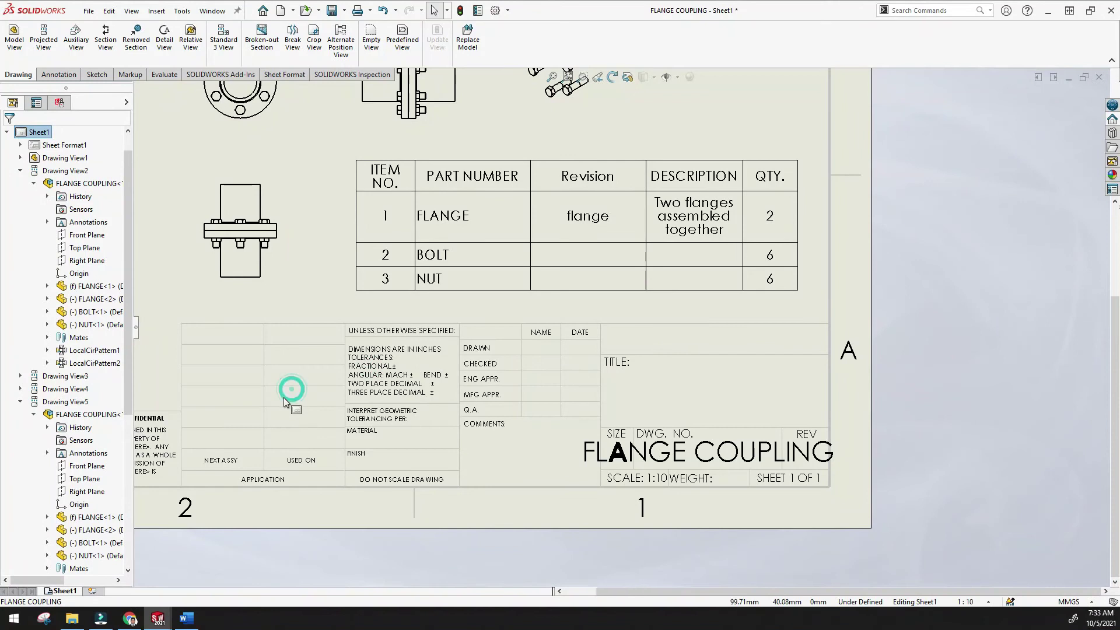
scroll(287, 398, up, 4)
click(503, 255)
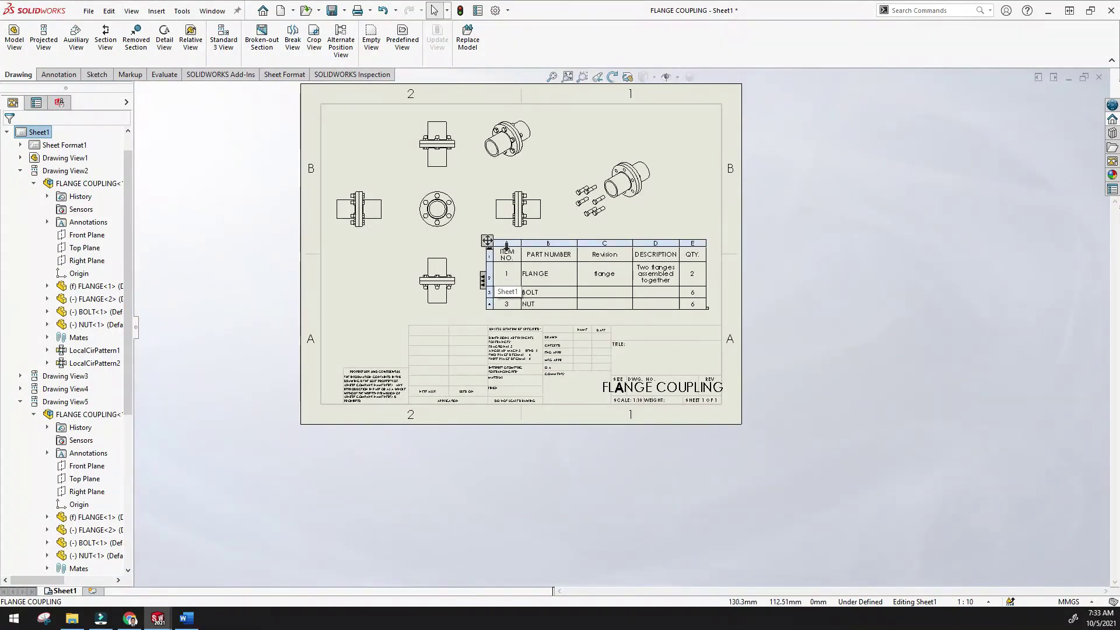
scroll(508, 249, down, 3)
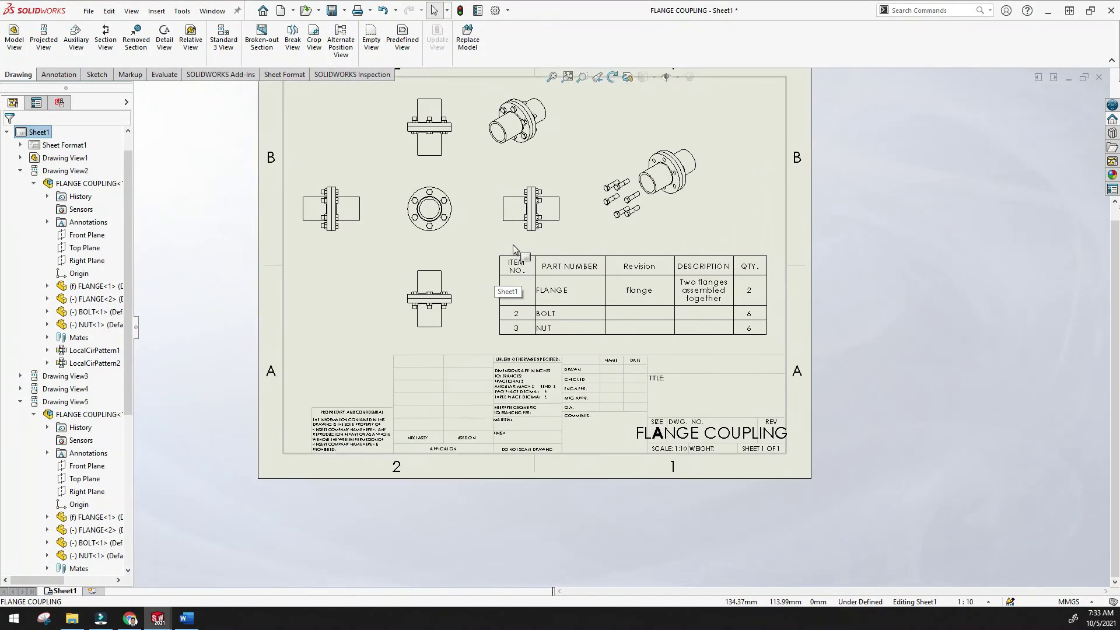
click(497, 255)
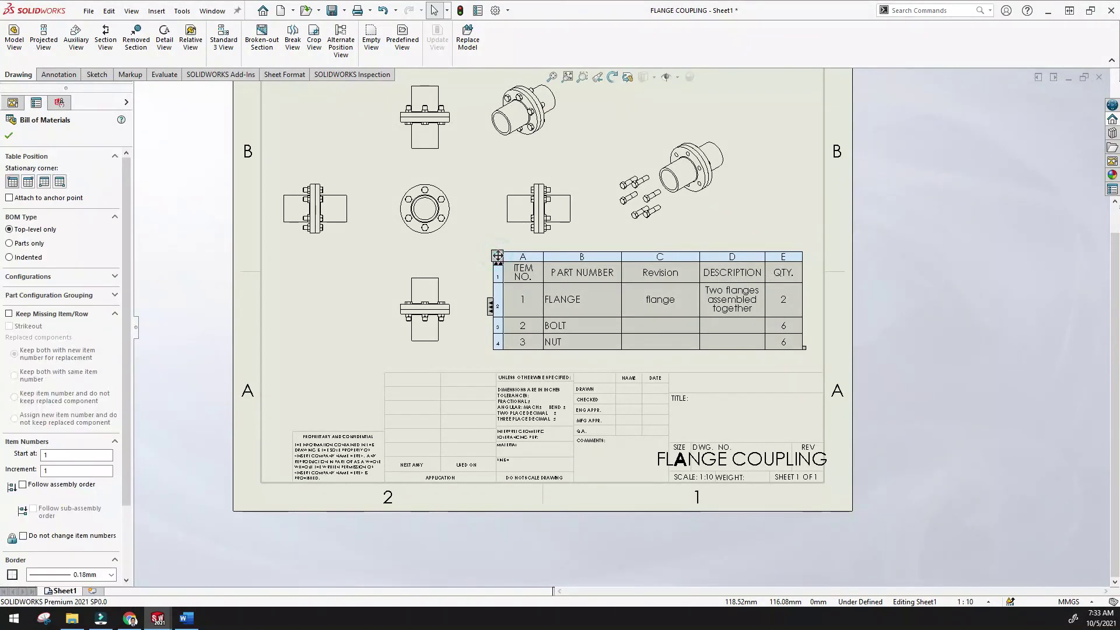
right_click(497, 257)
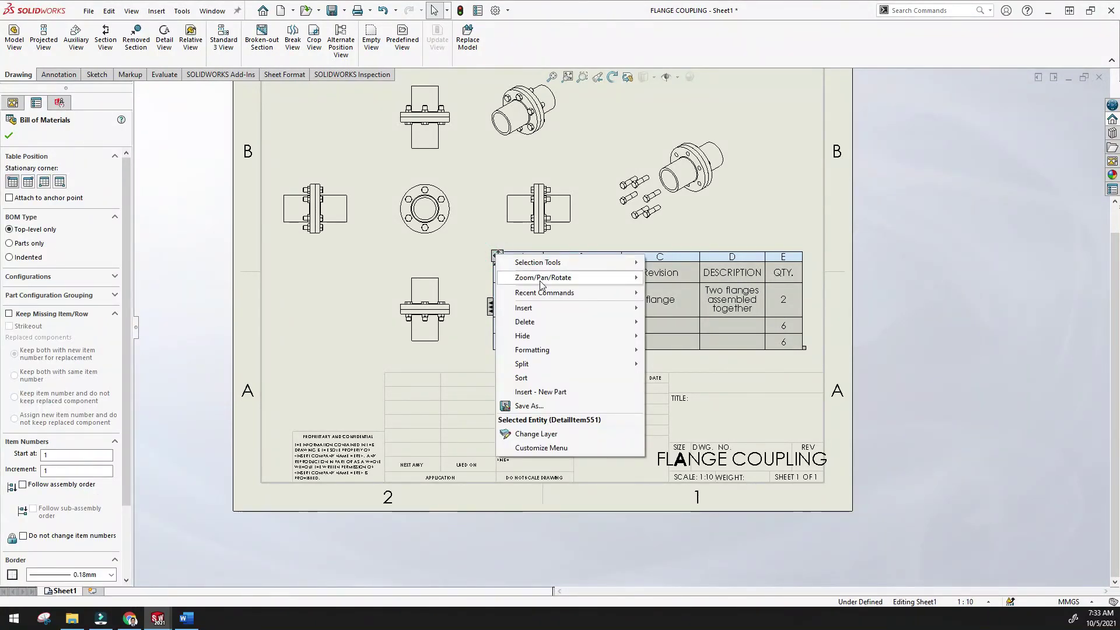
mouse_move(567, 353)
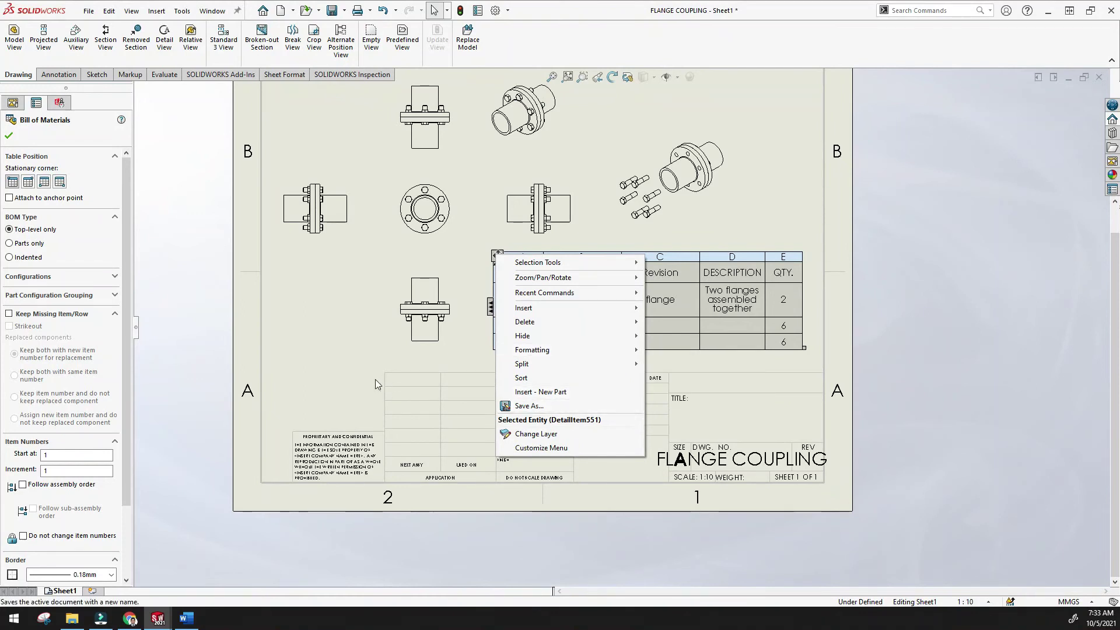
click(370, 379)
key(f)
scroll(608, 320, down, 3)
click(658, 299)
click(572, 354)
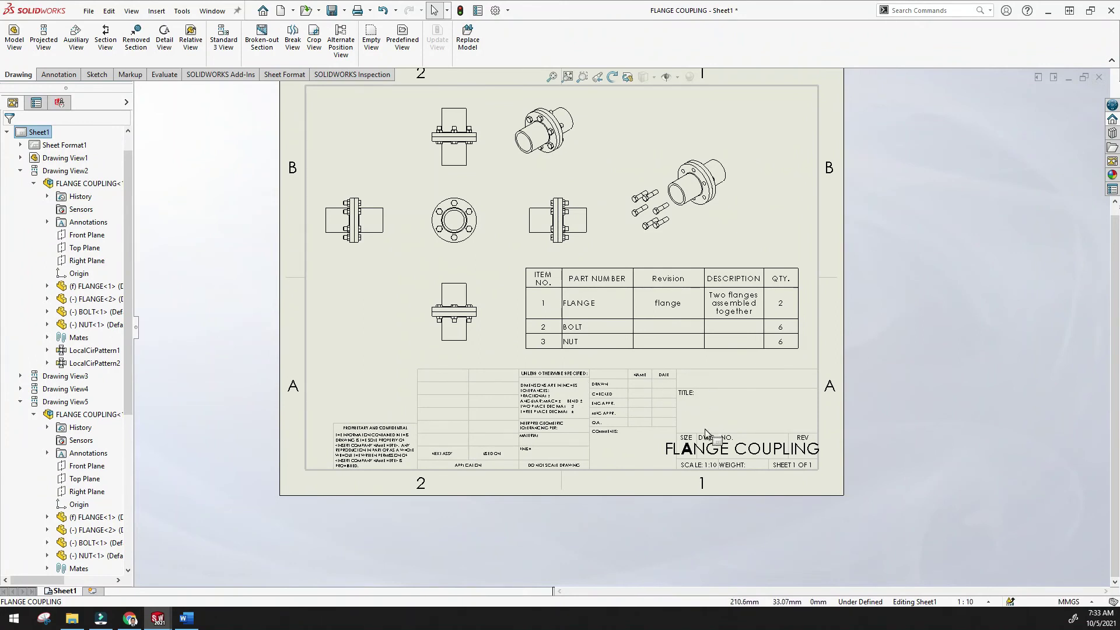
scroll(611, 331, up, 3)
scroll(611, 332, down, 3)
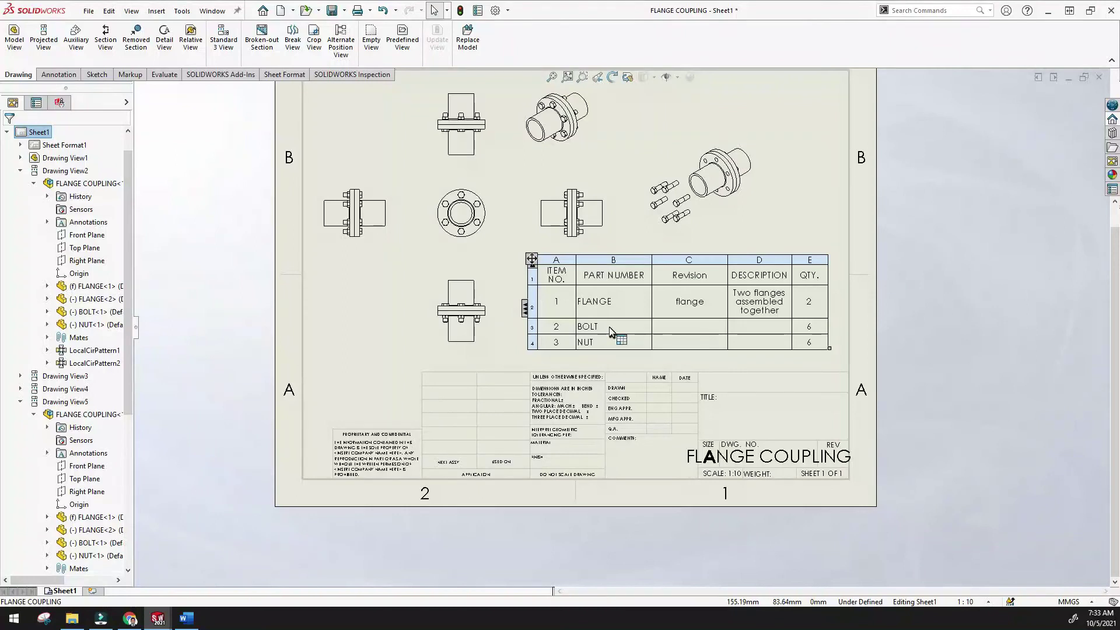
- Review the FLANGE COUPLING assembly's summary information, including the comments, title and subject fields, and return to the drawing
click(159, 620)
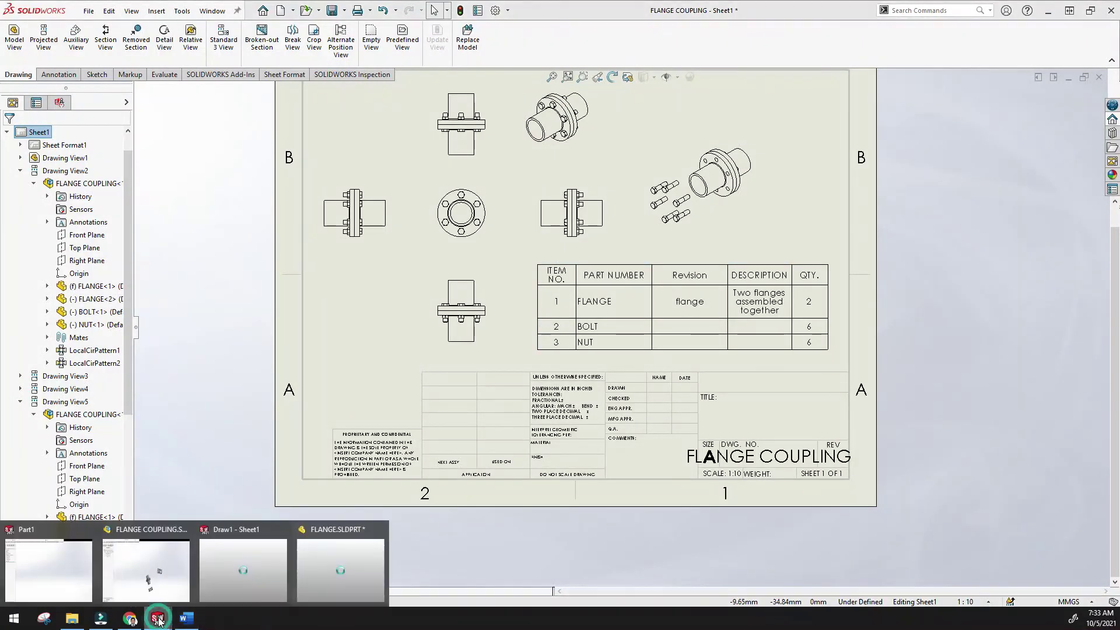
mouse_move(315, 555)
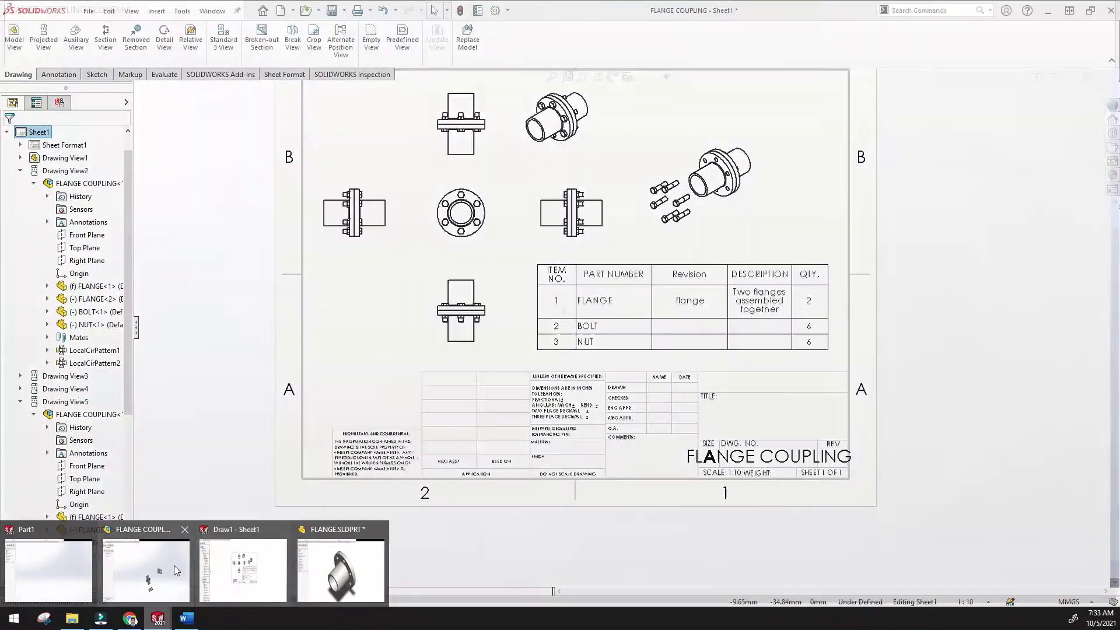
click(160, 568)
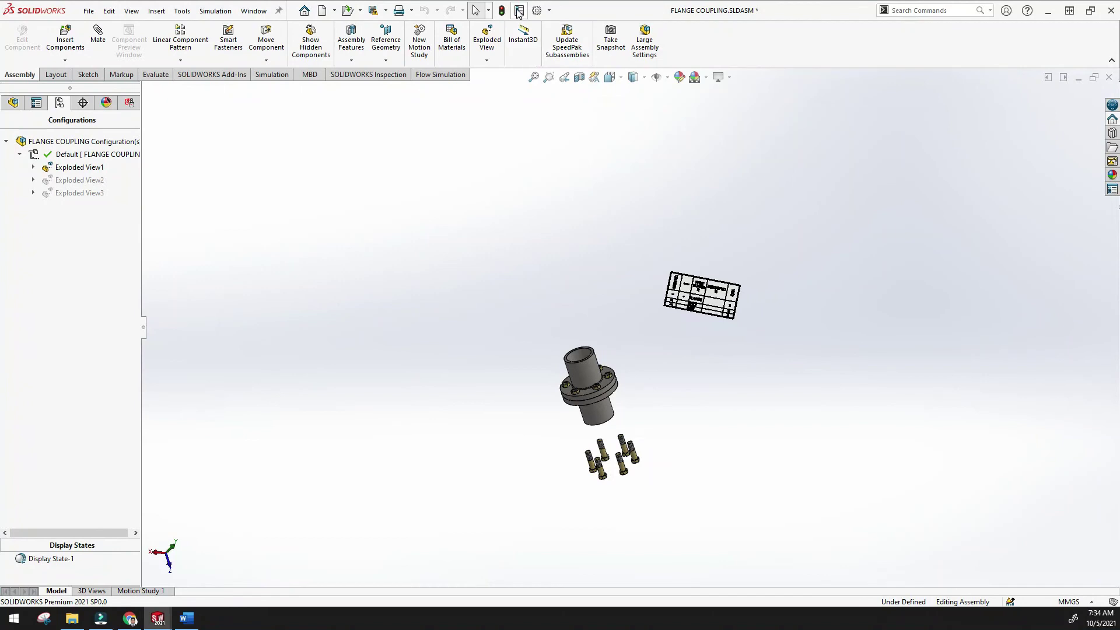
click(519, 11)
click(312, 198)
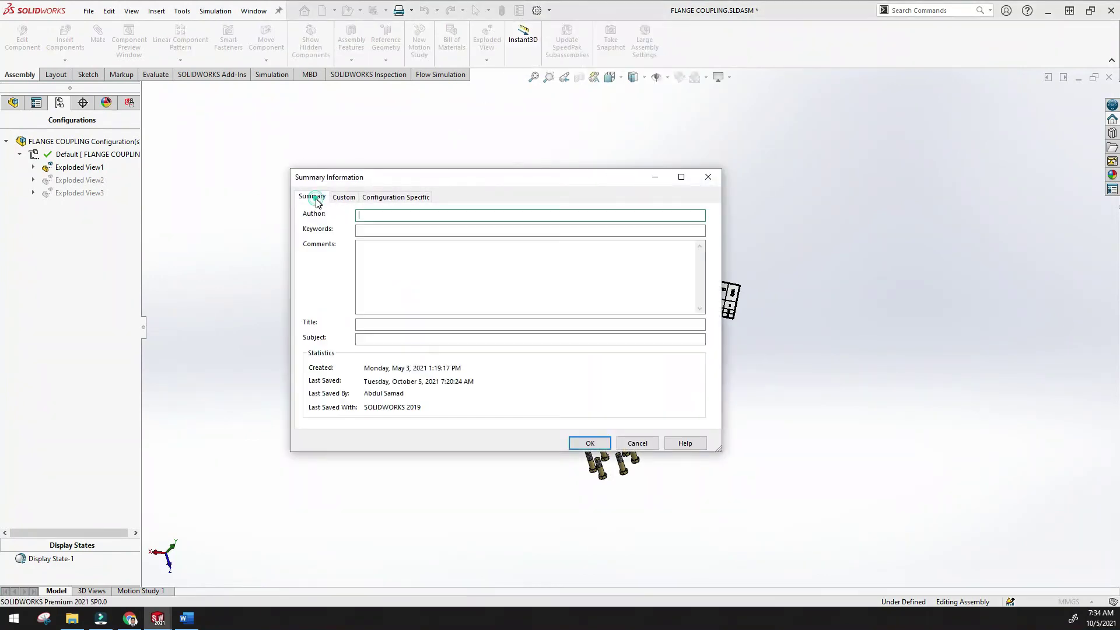
click(380, 252)
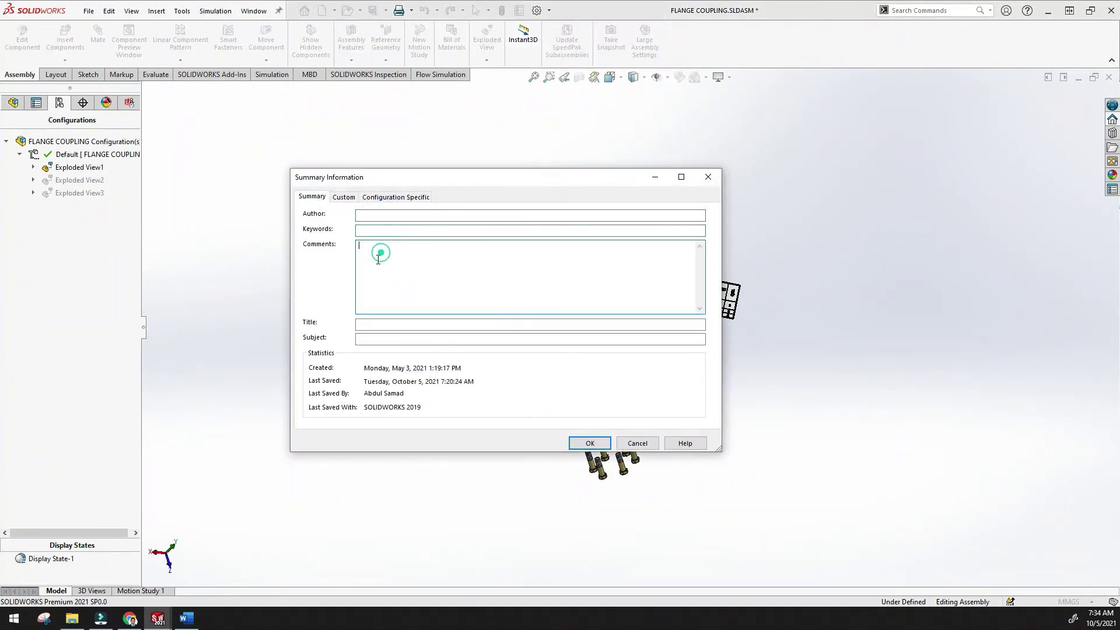
click(395, 328)
click(393, 339)
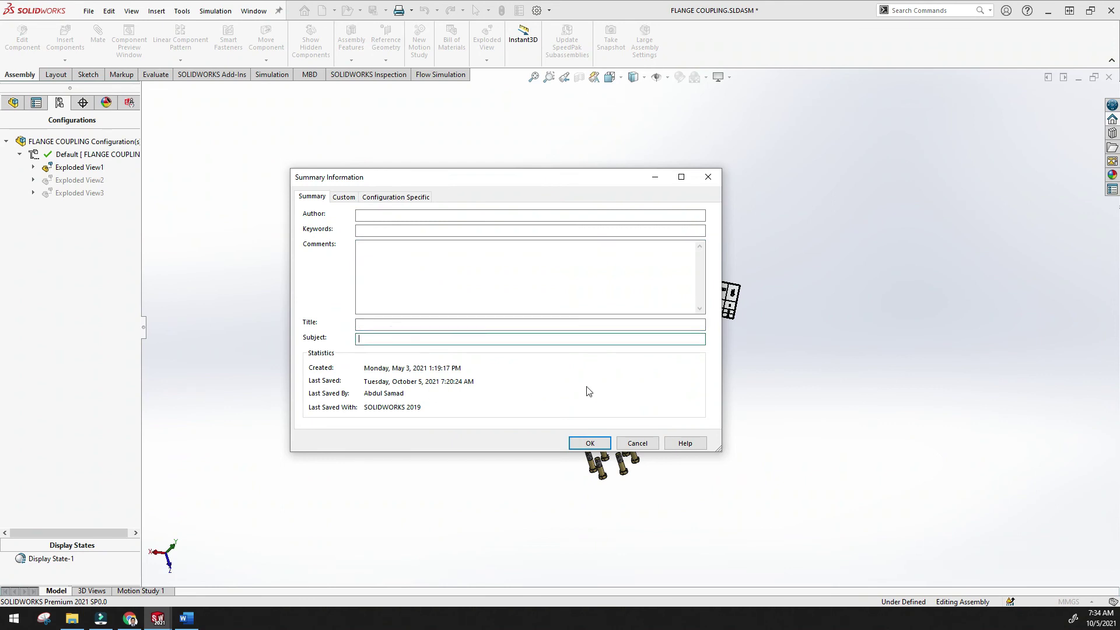
click(599, 443)
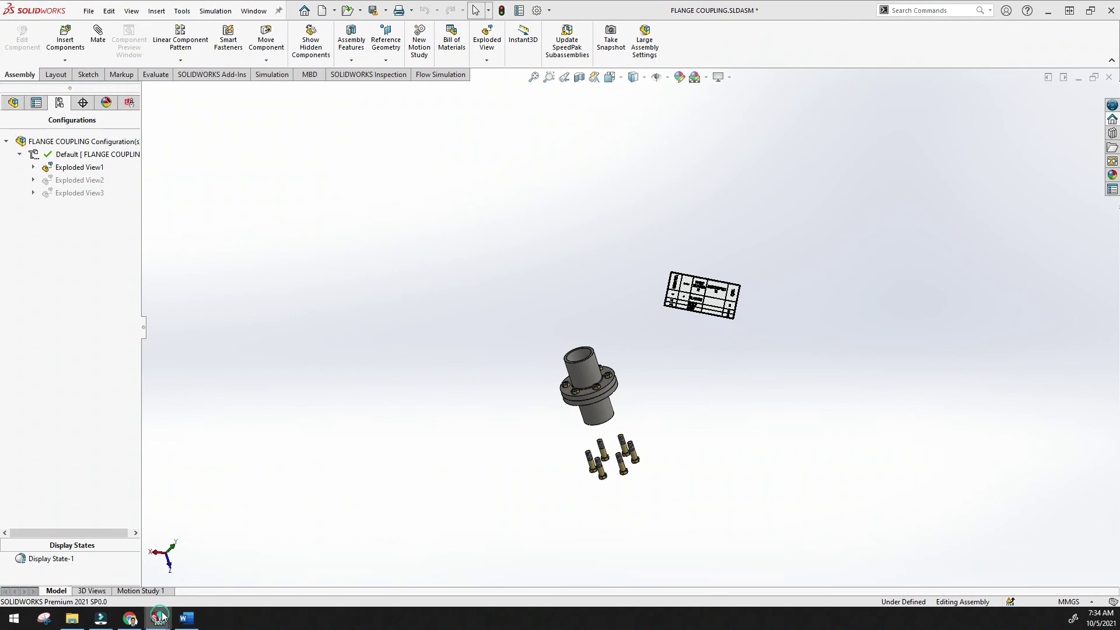
mouse_move(159, 619)
click(233, 569)
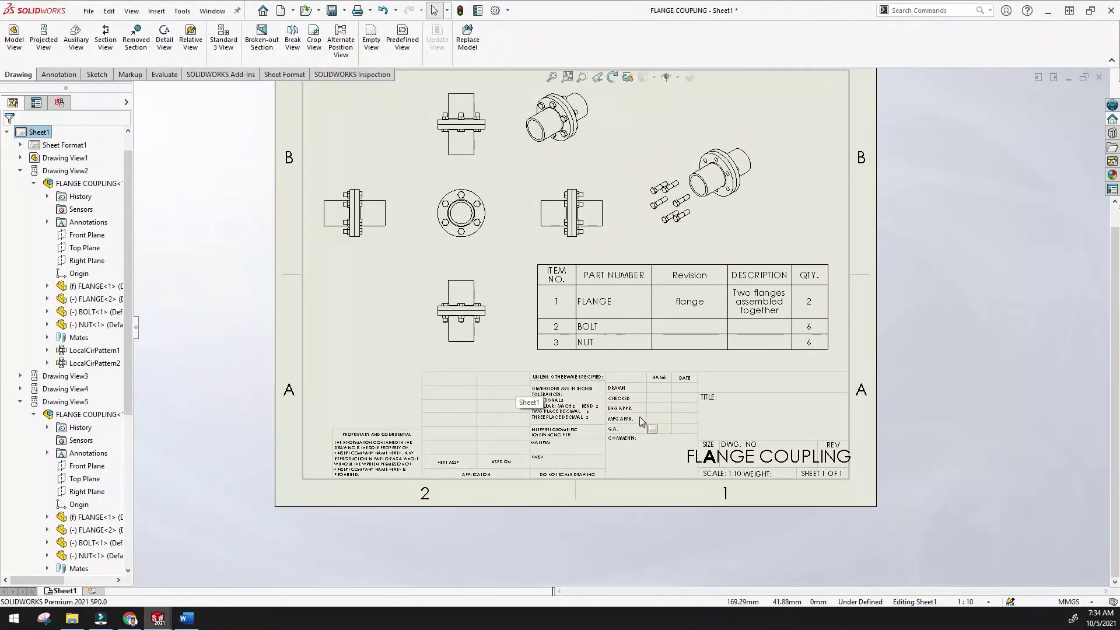
- Attach a circular item-number balloon to the upper edge of the flange in the drawing view above the circular front view
scroll(642, 419, down, 2)
scroll(579, 380, down, 3)
scroll(604, 383, up, 9)
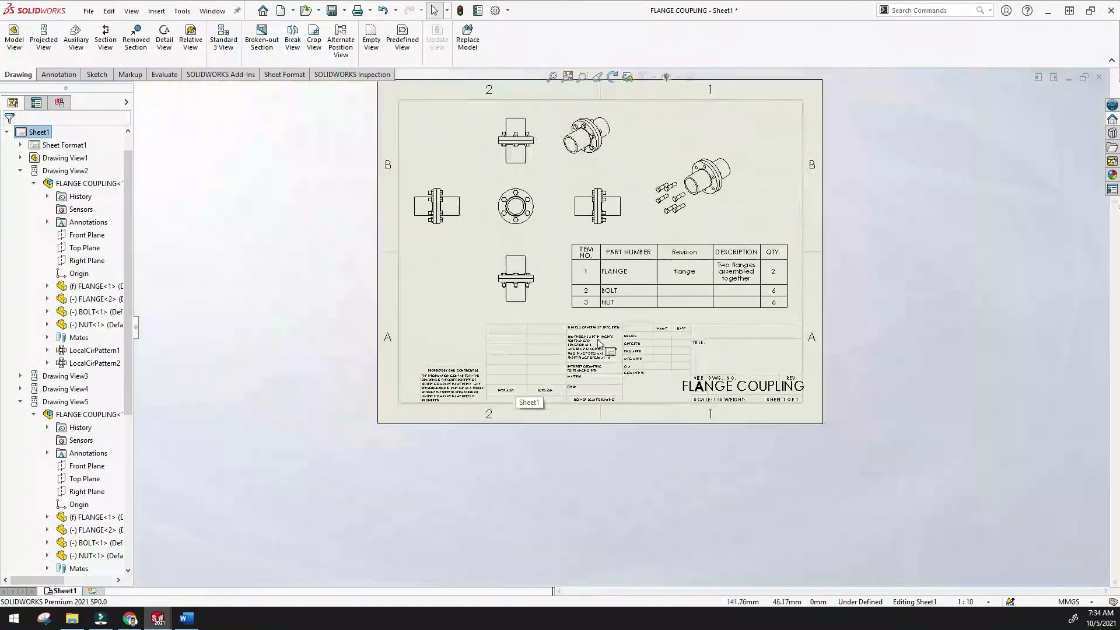
scroll(581, 169, down, 3)
click(553, 77)
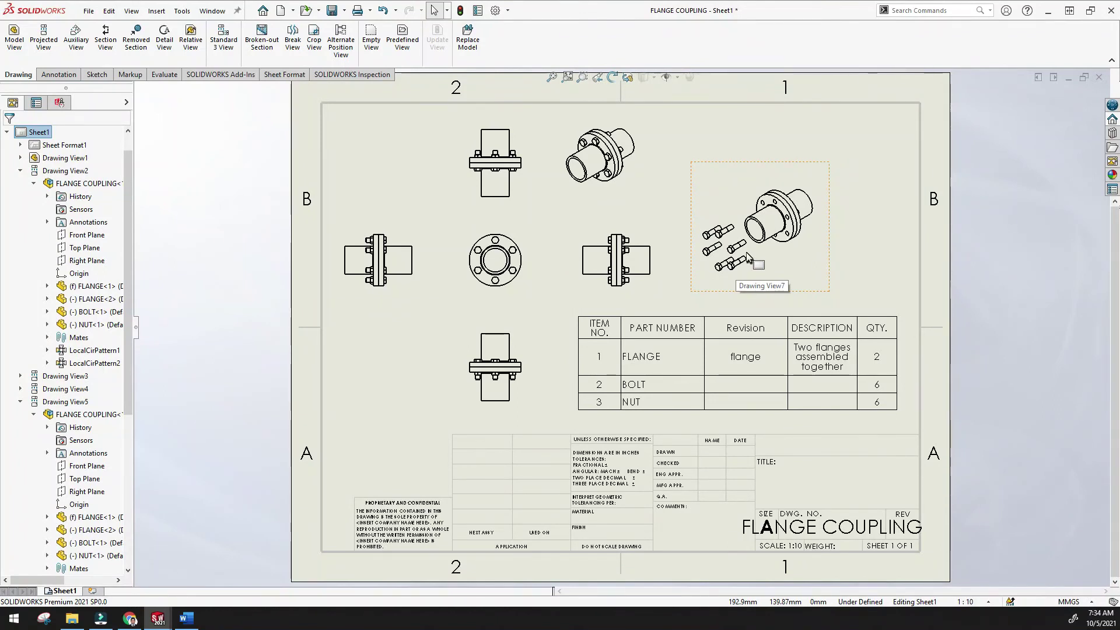
click(57, 75)
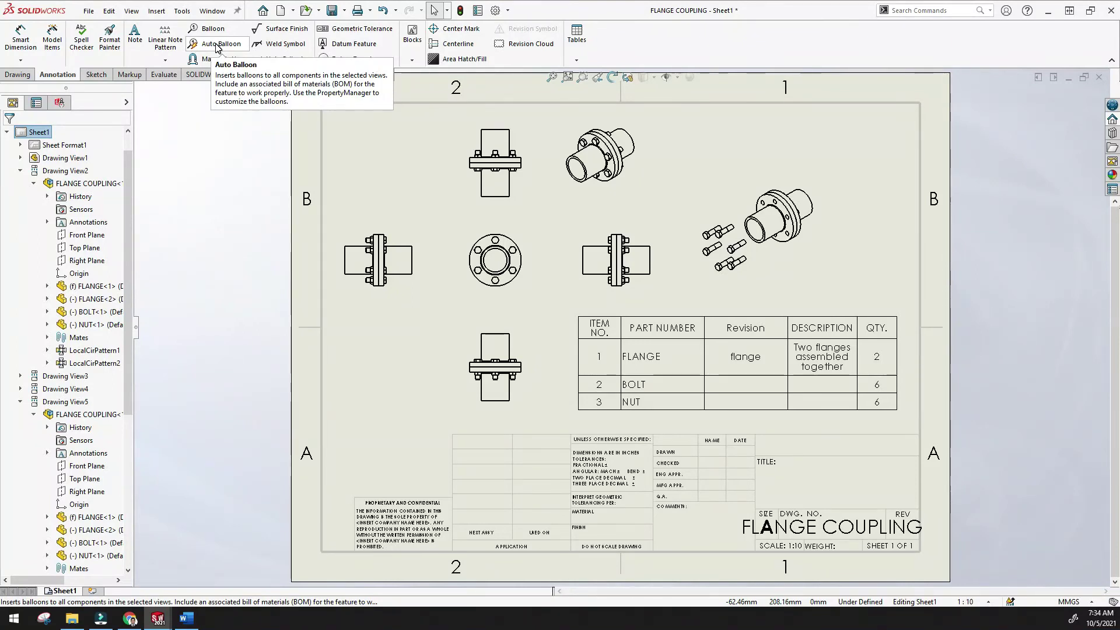
click(207, 28)
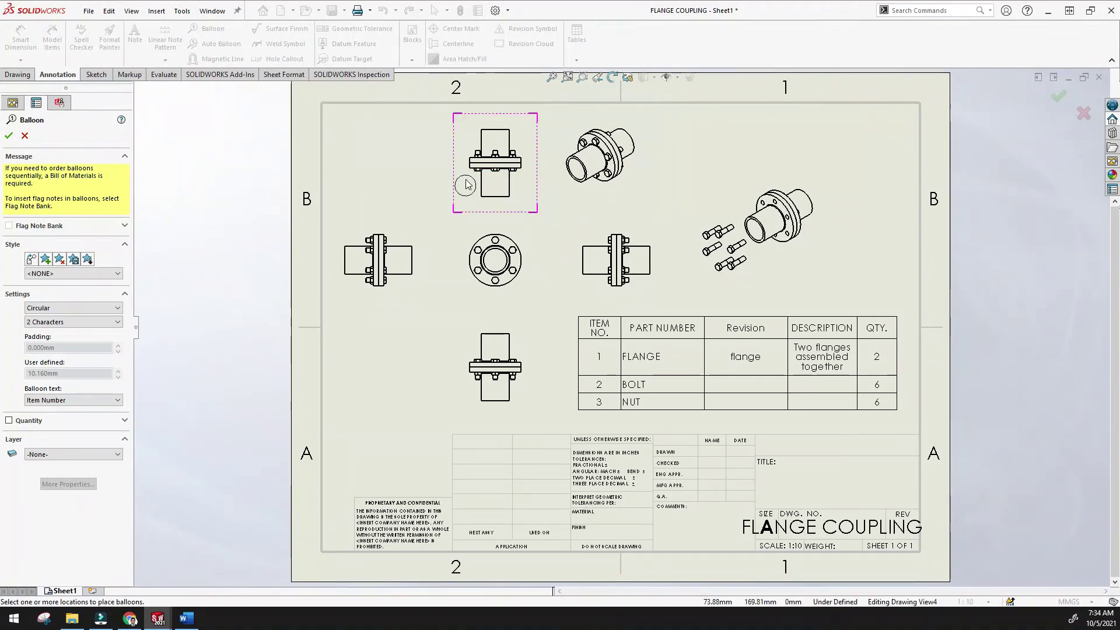
click(500, 130)
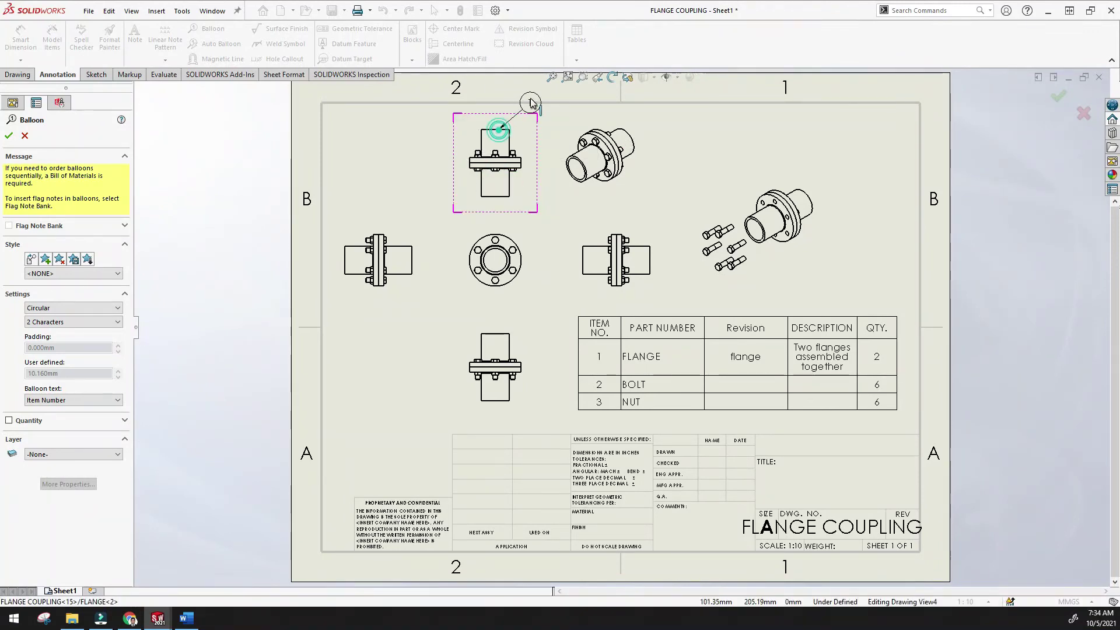
click(549, 119)
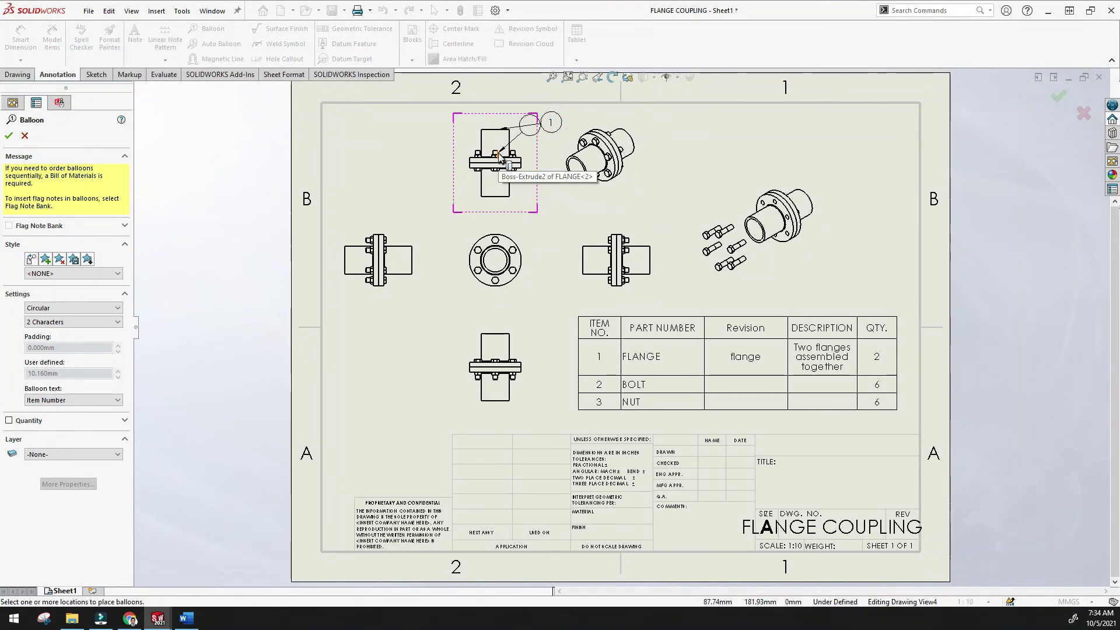
- Attach item-number balloons to a bolt in the circular front view and to the upper flange in the view below it
click(517, 249)
click(561, 233)
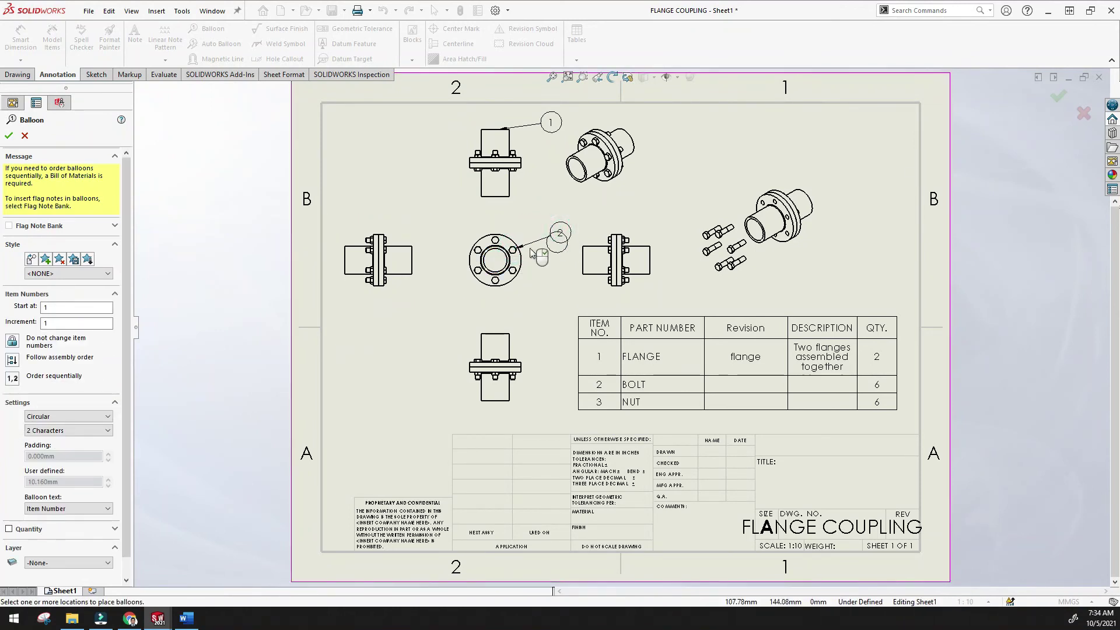
click(505, 349)
click(565, 316)
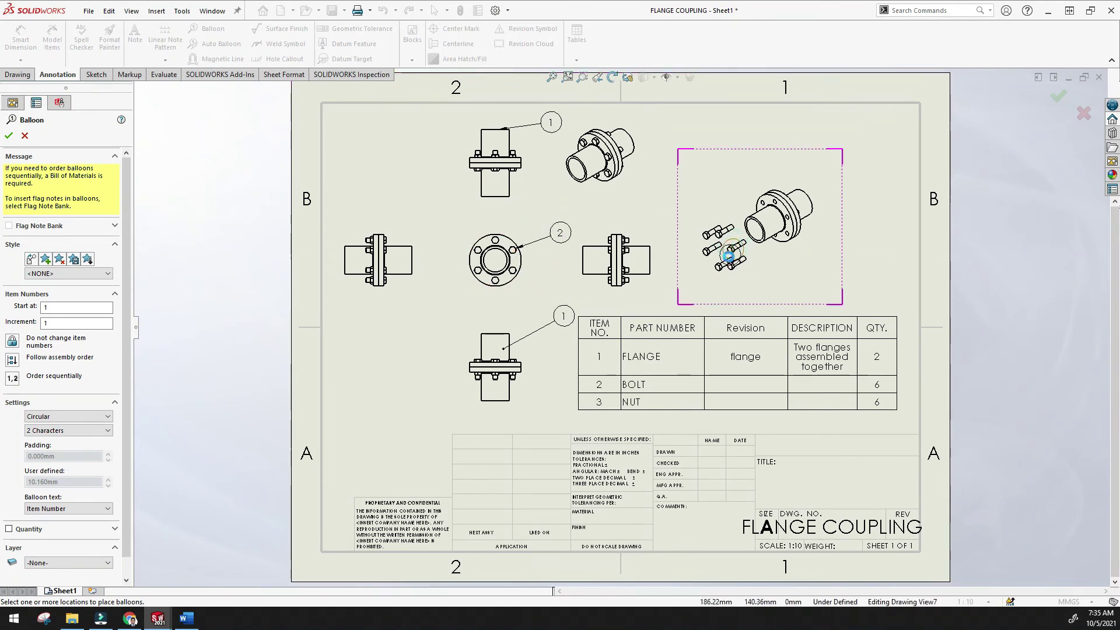
- Place unattached balloons above the bolts in the exploded view
click(713, 209)
click(739, 181)
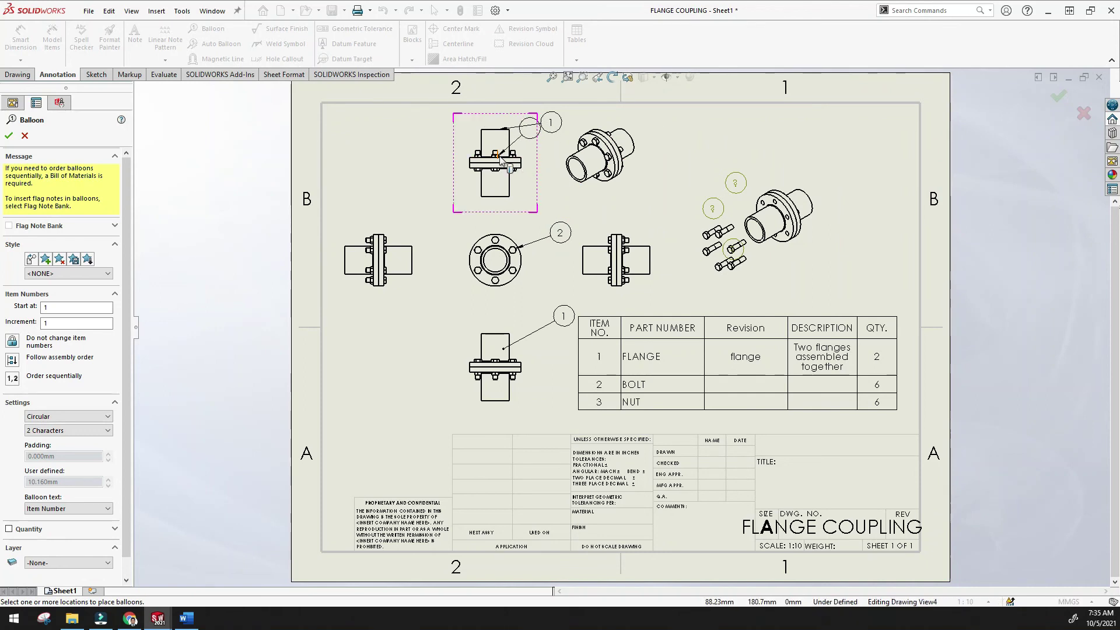
- Attach an item-number balloon to the middle nut in the view above the circular front view
scroll(501, 161, down, 5)
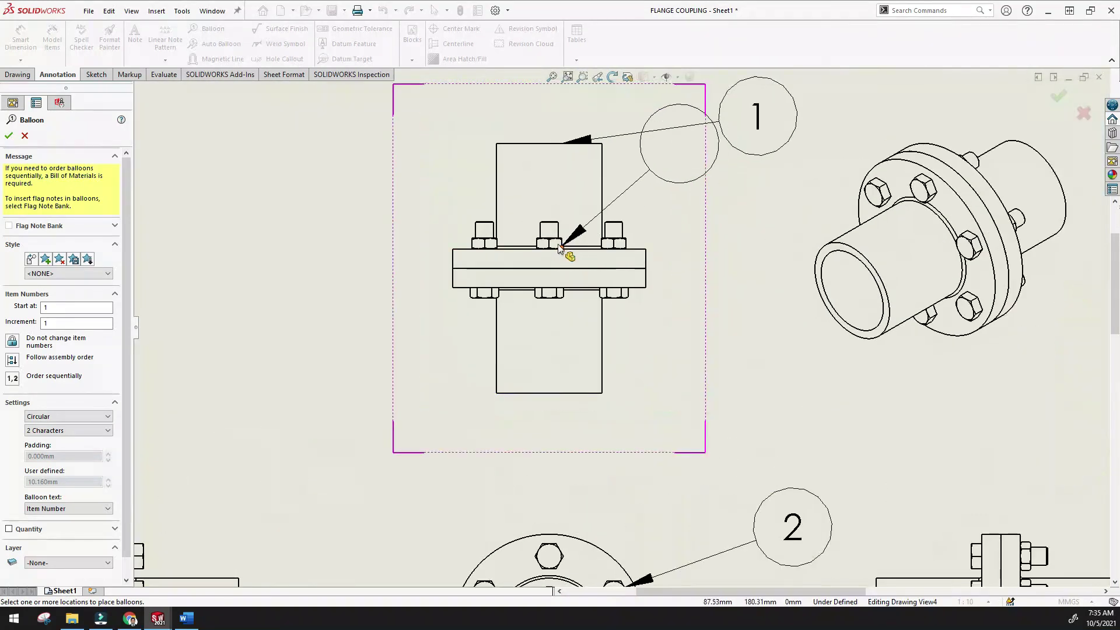
click(558, 244)
click(735, 188)
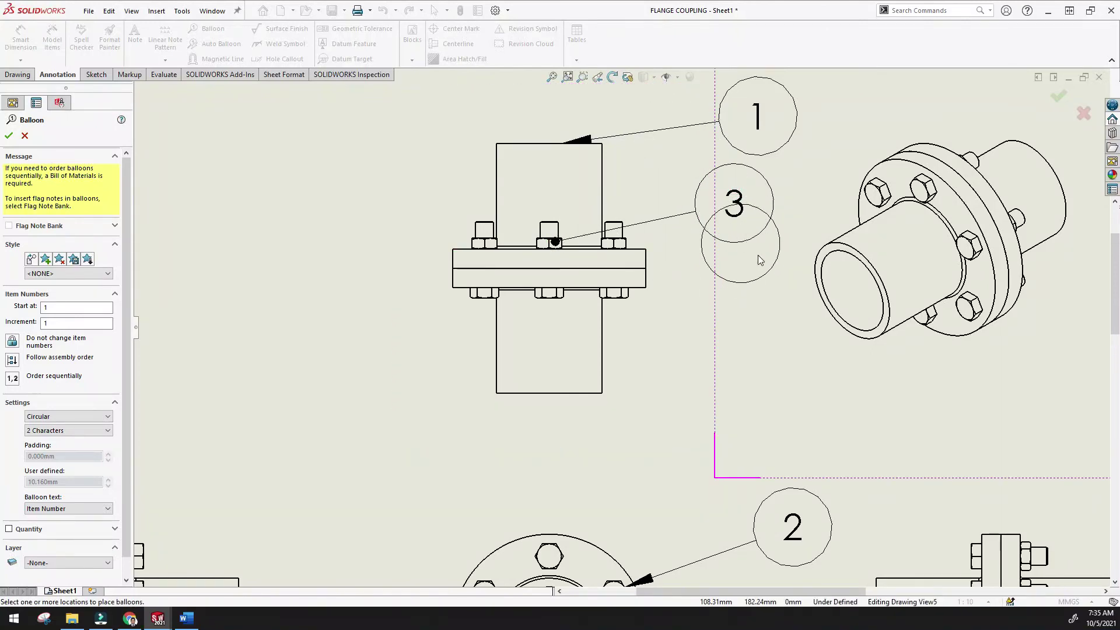
- Balloon the lower flange and the middle bolt's end in the view above the front view, and finish the Balloon command
scroll(760, 260, up, 6)
scroll(734, 432, down, 3)
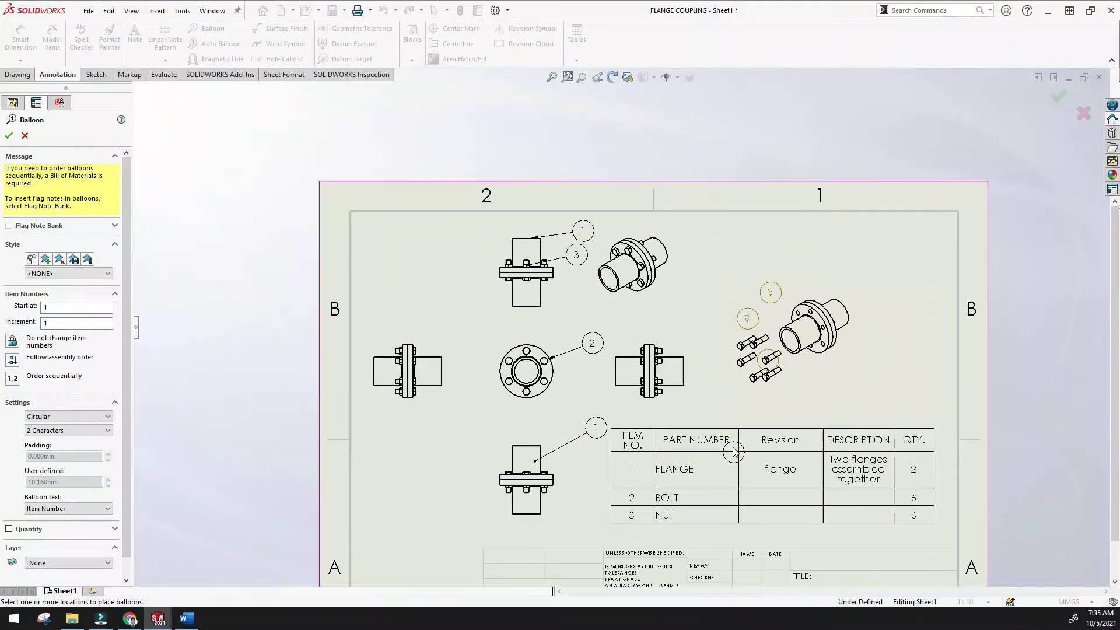
scroll(733, 452, up, 4)
scroll(662, 414, down, 4)
scroll(612, 332, up, 4)
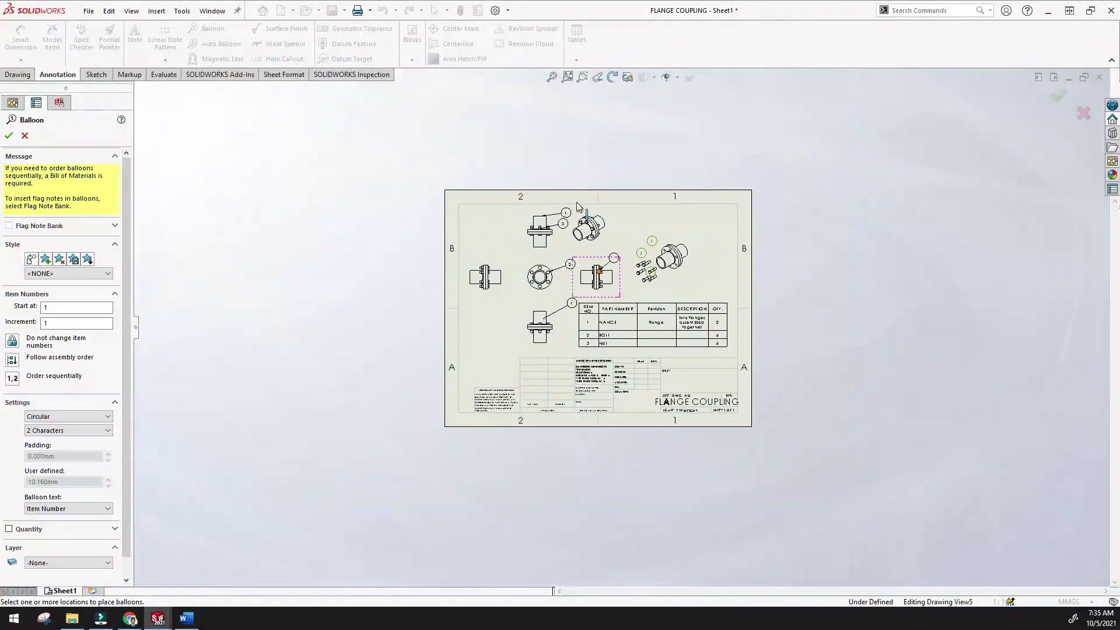
scroll(525, 215, down, 3)
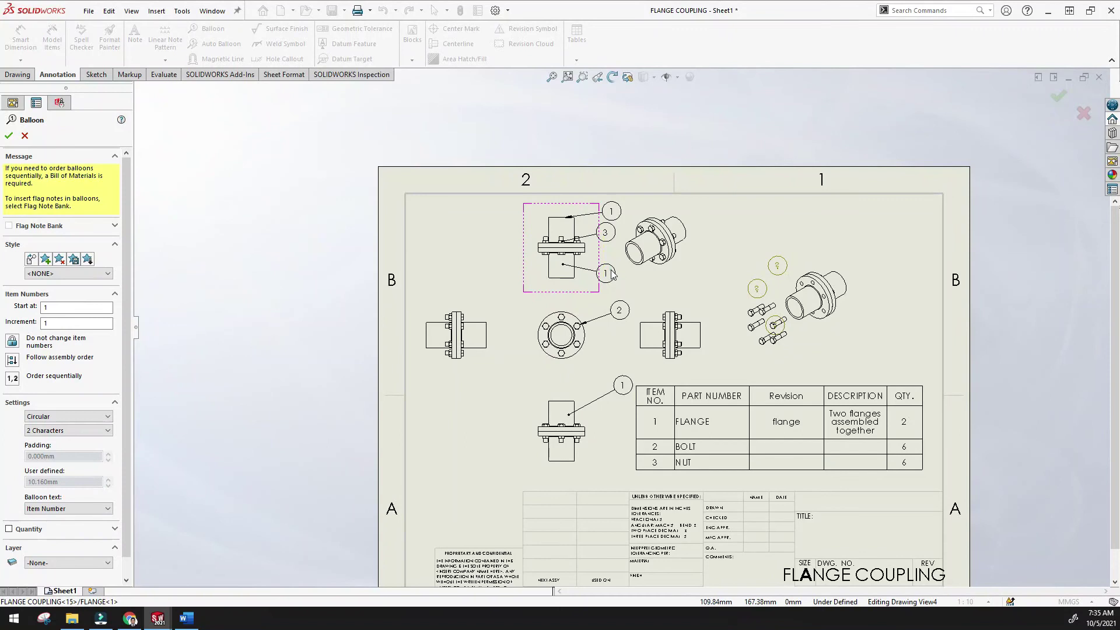
scroll(577, 256, down, 4)
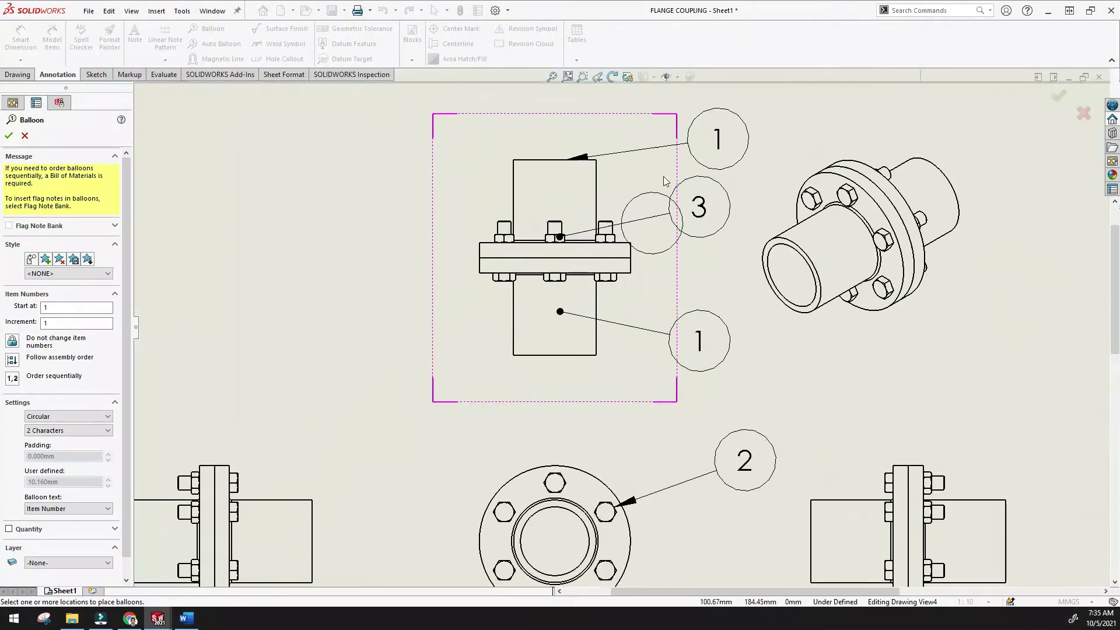
click(557, 225)
click(653, 160)
scroll(699, 175, up, 2)
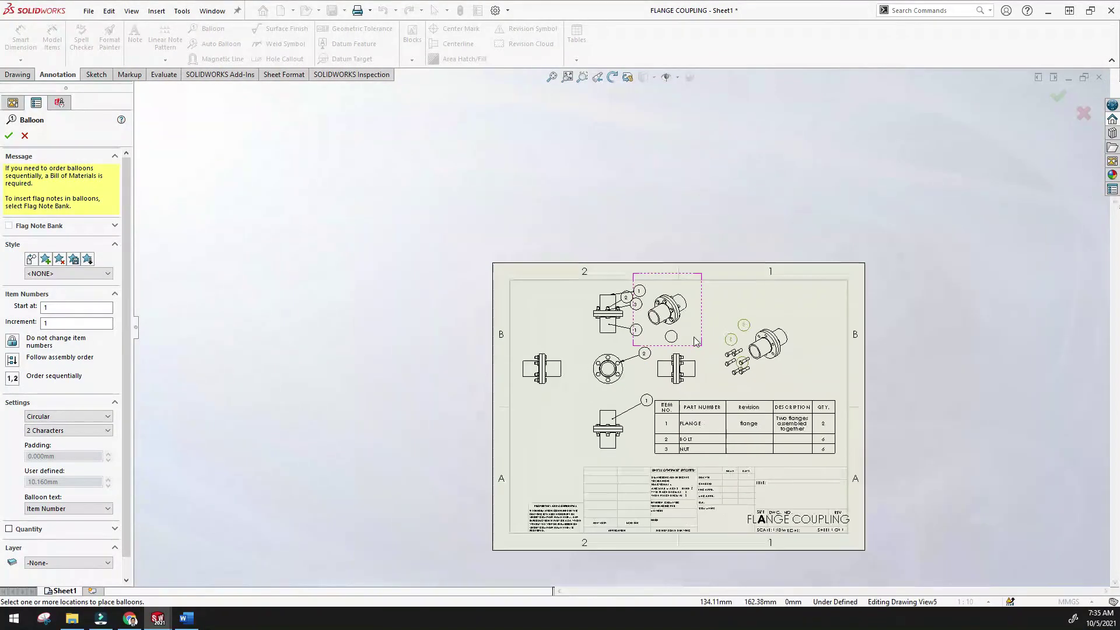
scroll(669, 332, down, 1)
scroll(669, 331, down, 2)
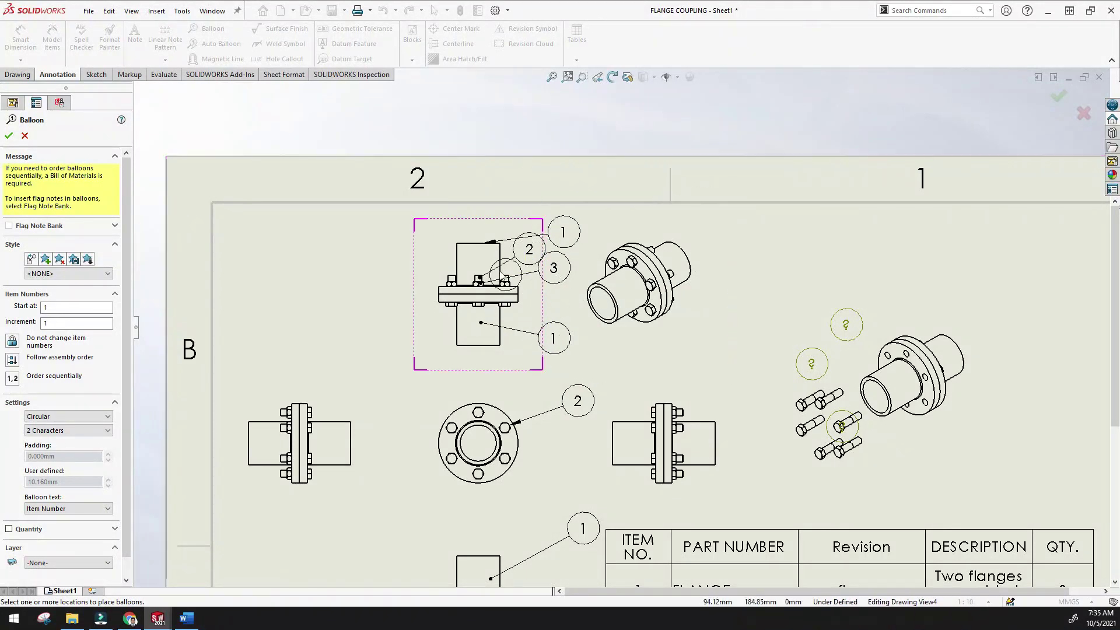
scroll(680, 353, up, 3)
scroll(712, 412, down, 3)
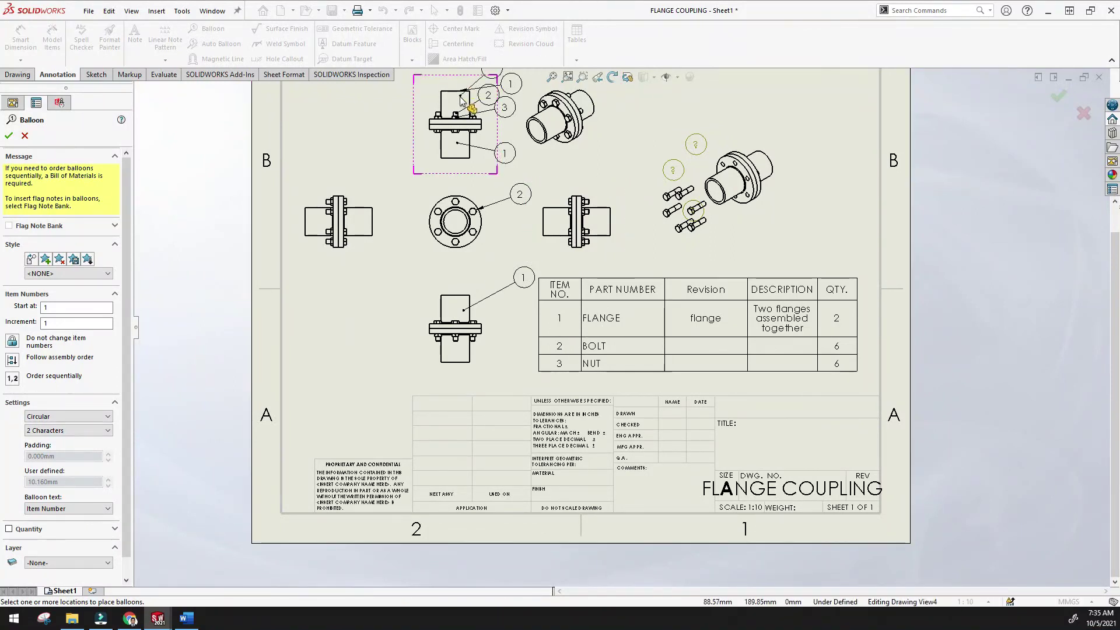
click(8, 136)
key(f)
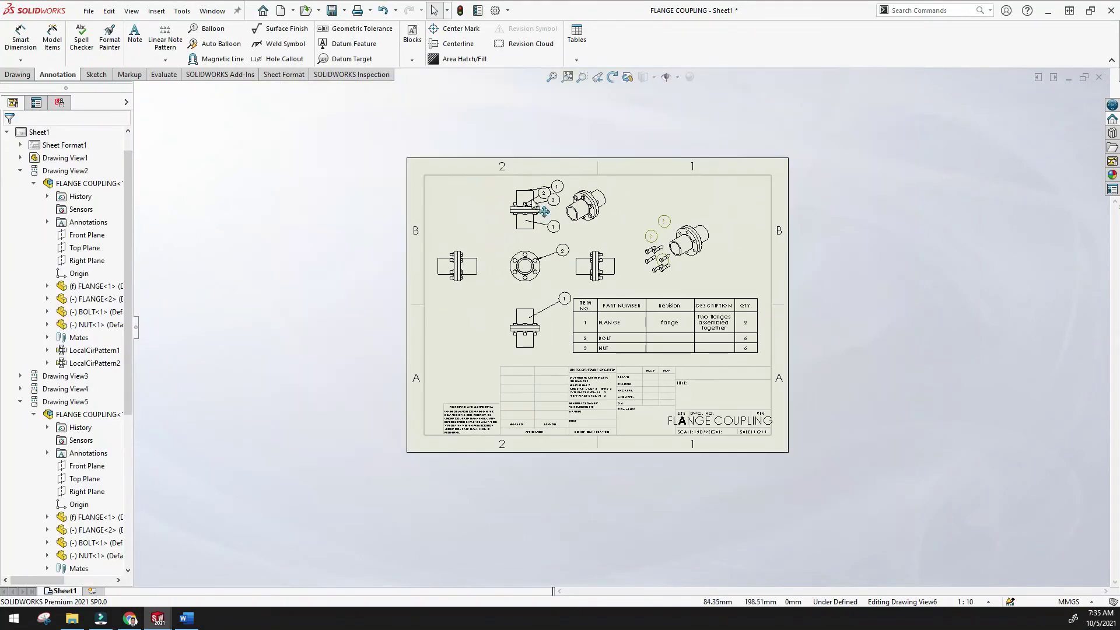
scroll(533, 205, down, 4)
scroll(607, 303, up, 3)
scroll(608, 304, down, 3)
scroll(776, 405, up, 3)
scroll(891, 446, down, 2)
click(555, 78)
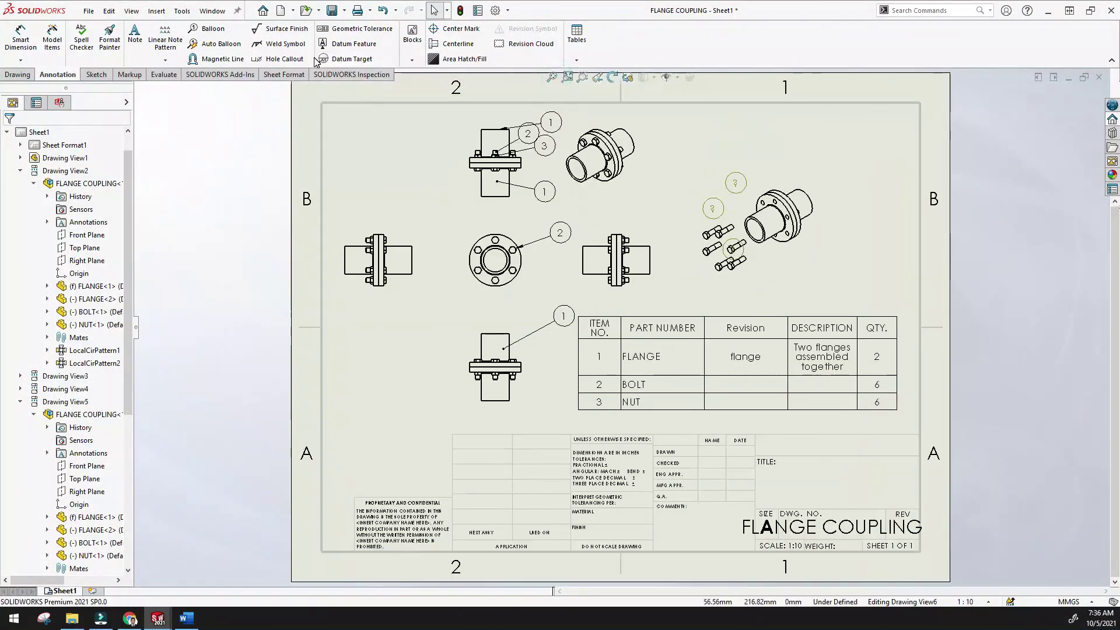
- Try to add Auto Balloons to the isometric view
click(218, 46)
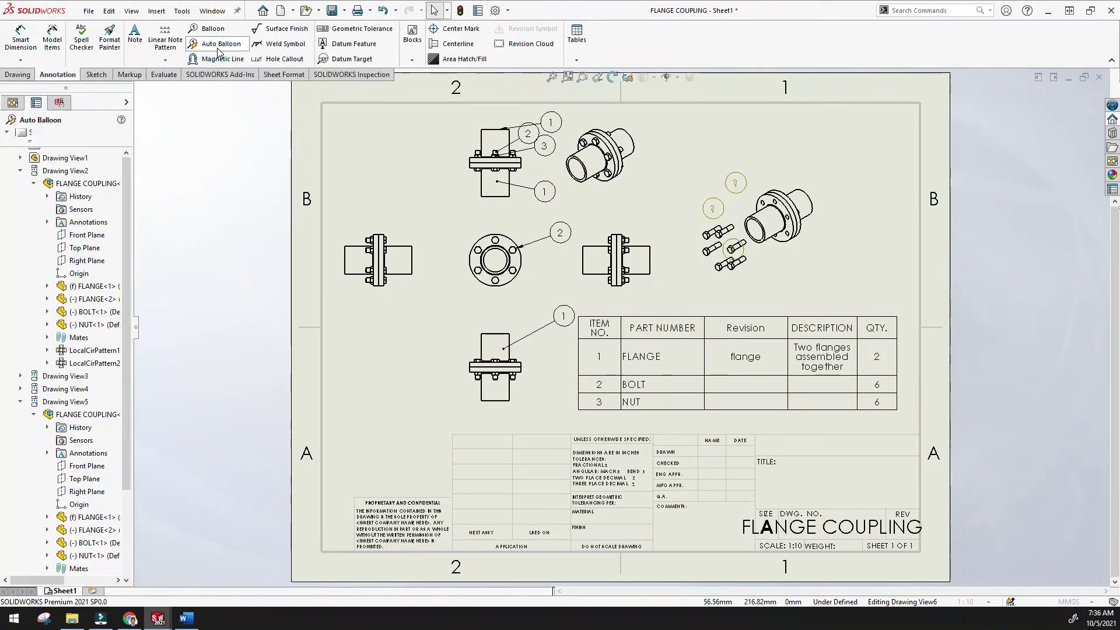
click(592, 169)
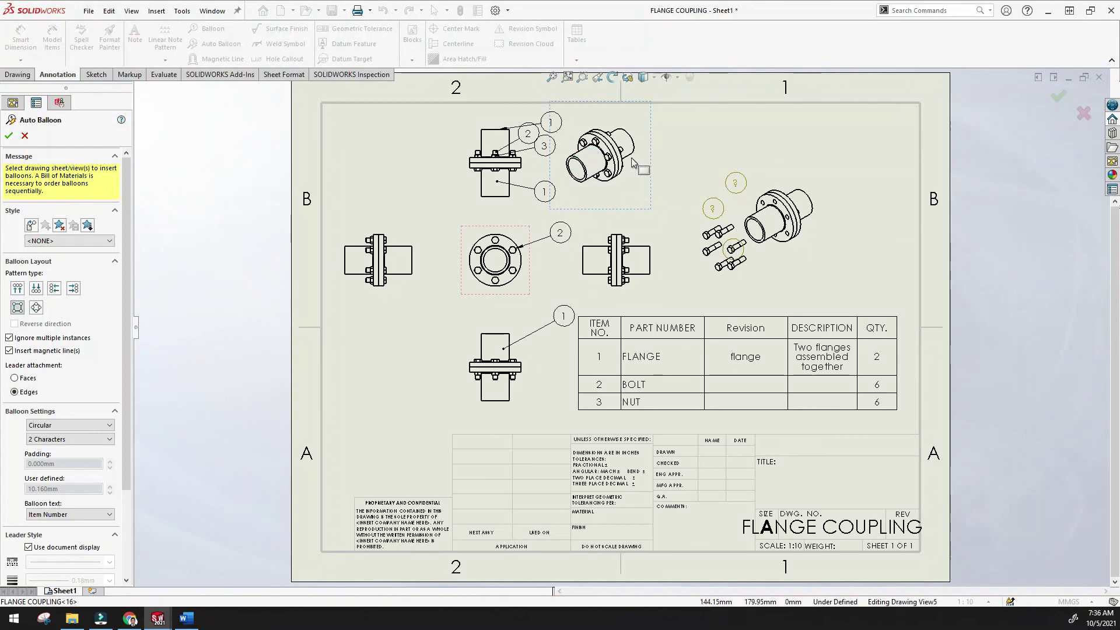
click(8, 137)
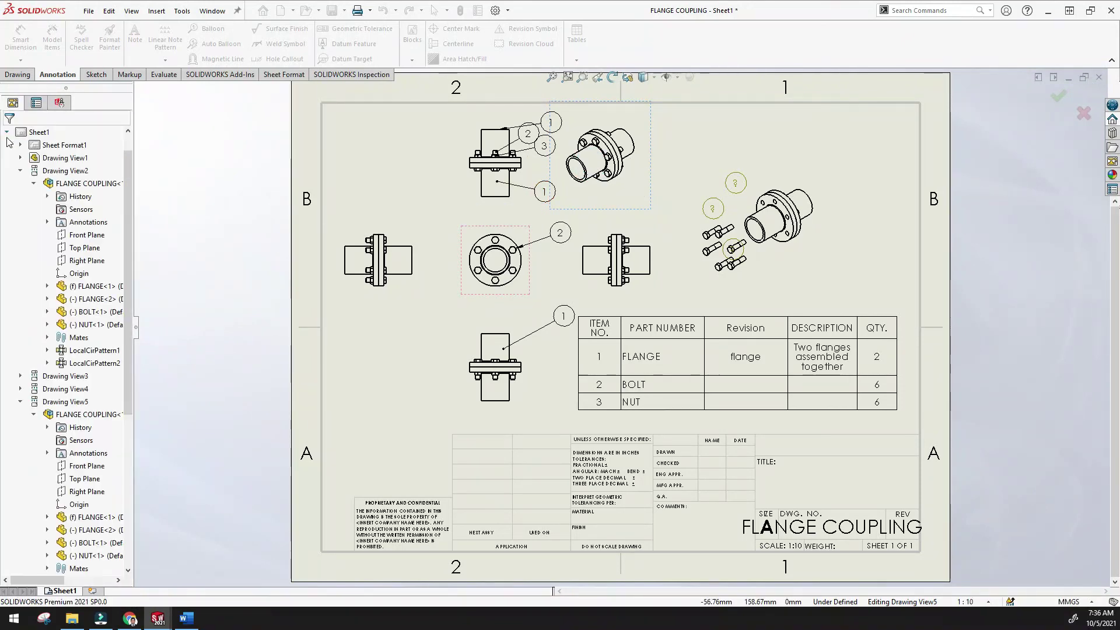
- Set up Auto Balloon for the exploded and circular front views with the balloons laid out along the top
click(626, 143)
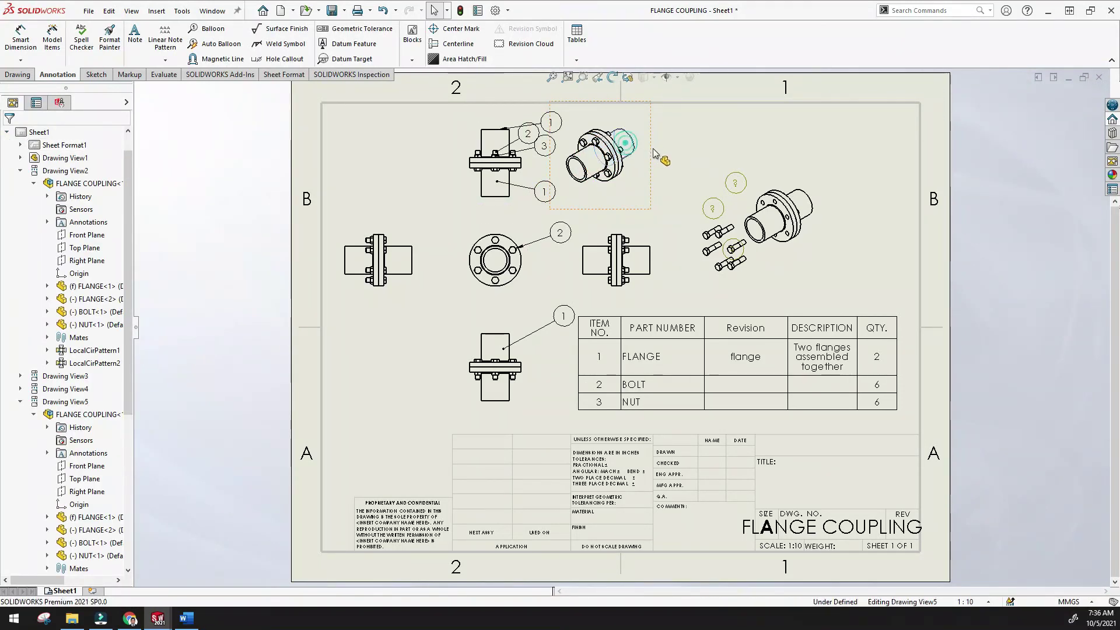
click(685, 161)
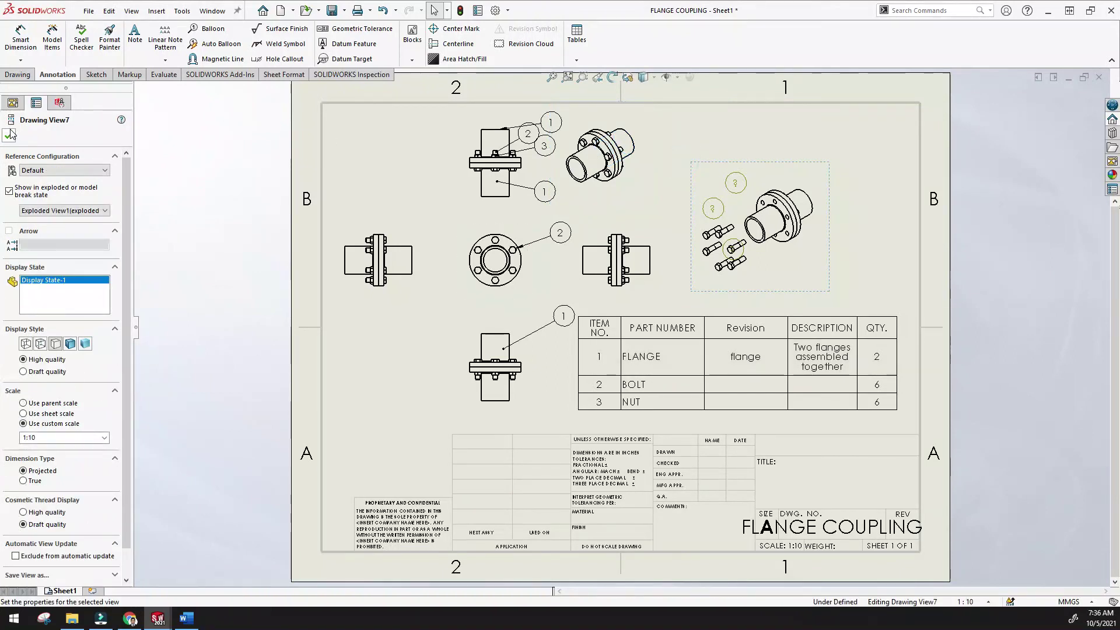
click(8, 135)
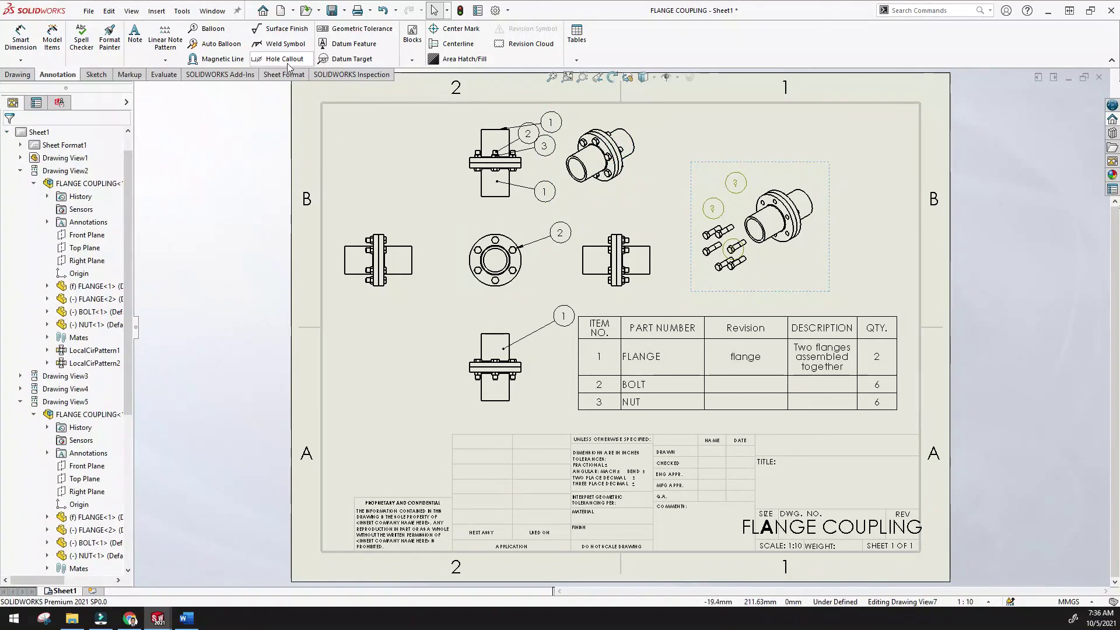
click(214, 52)
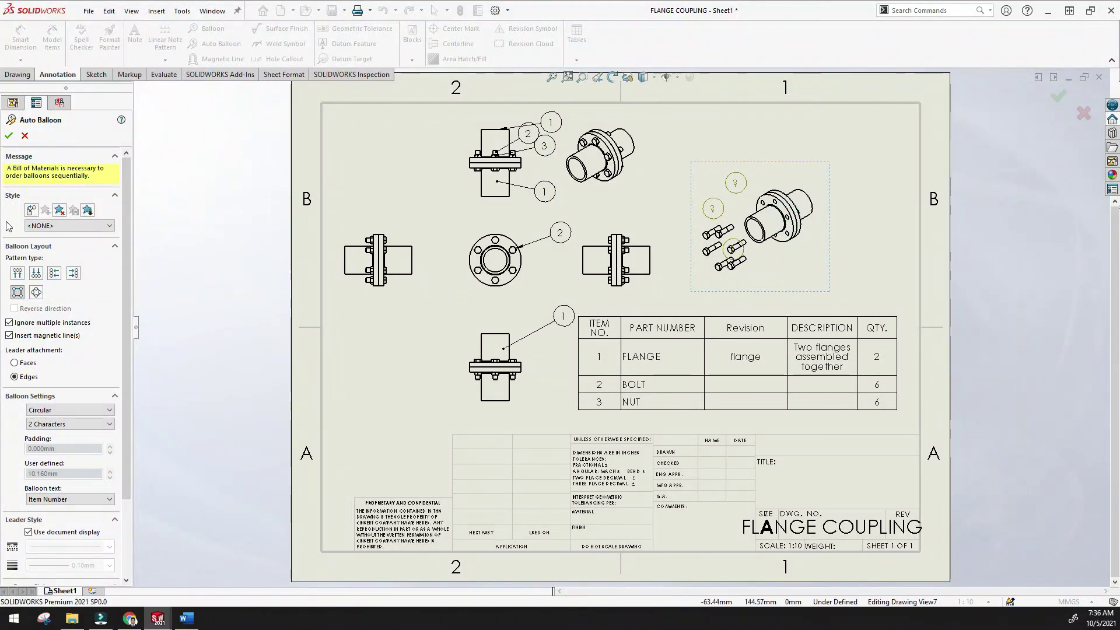
click(17, 275)
click(35, 275)
scroll(82, 331, down, 5)
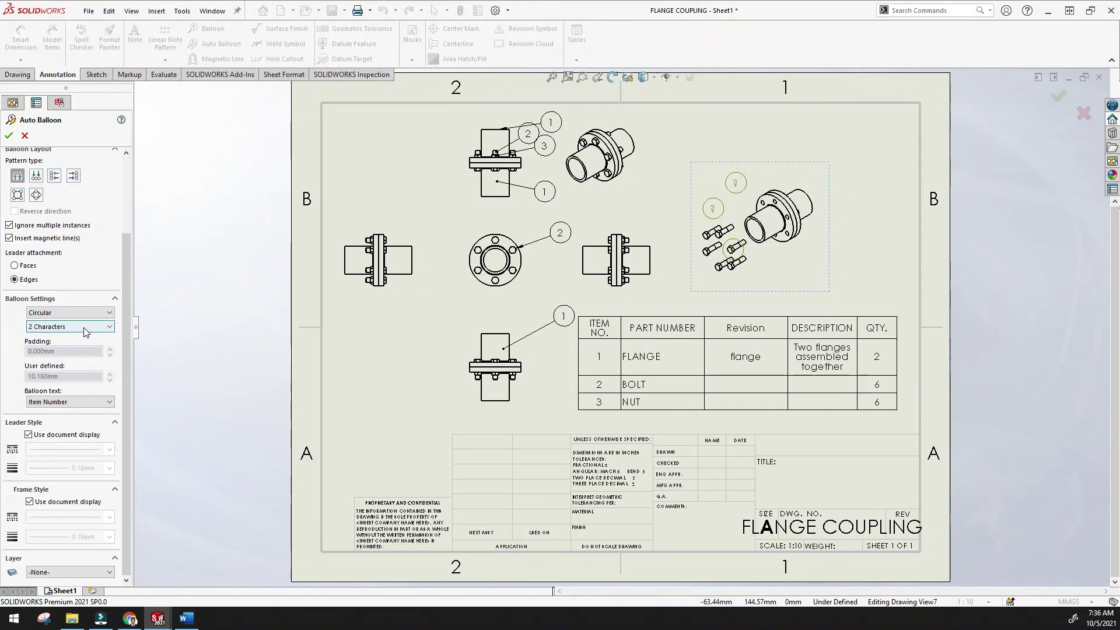
click(484, 237)
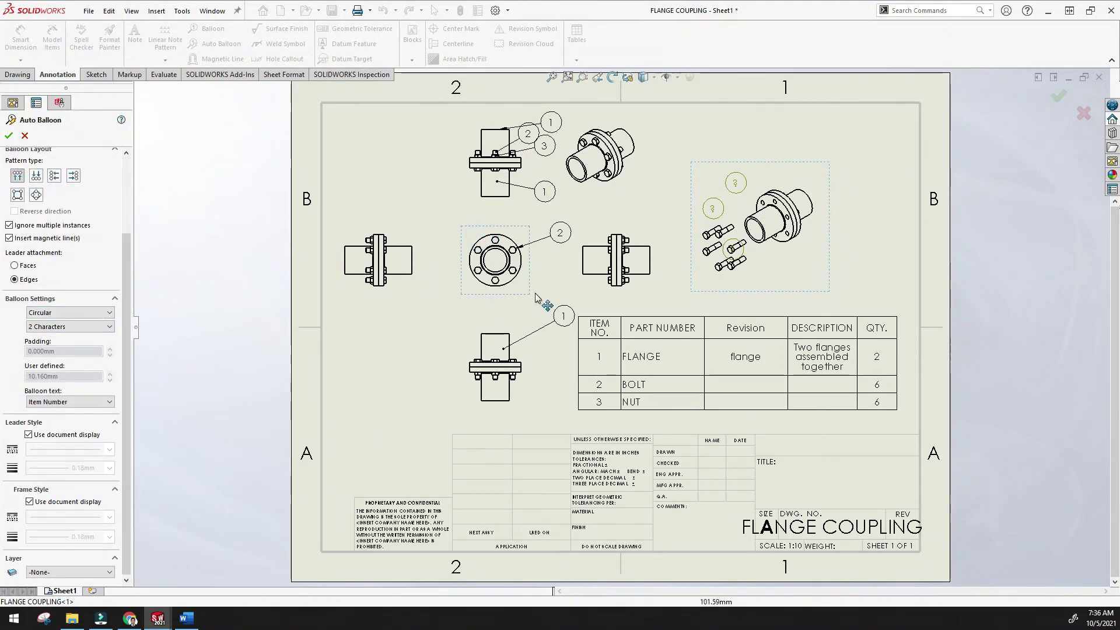
- Add the projected view beside the sheet's left border to the Auto Balloon selection and try to apply the balloons
scroll(36, 207, up, 3)
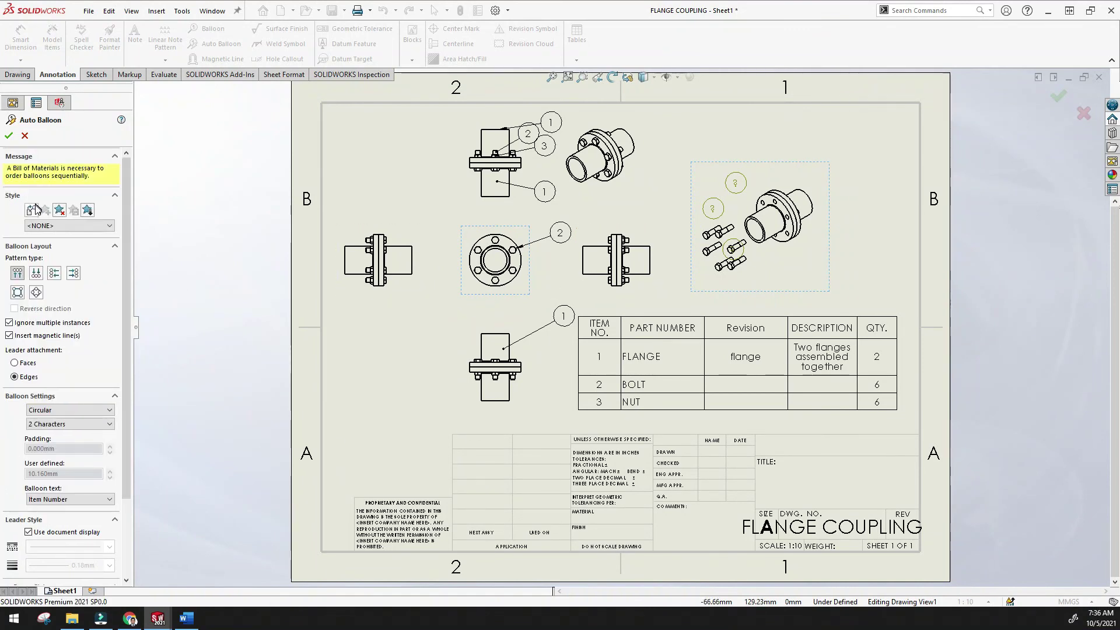
click(73, 227)
click(74, 228)
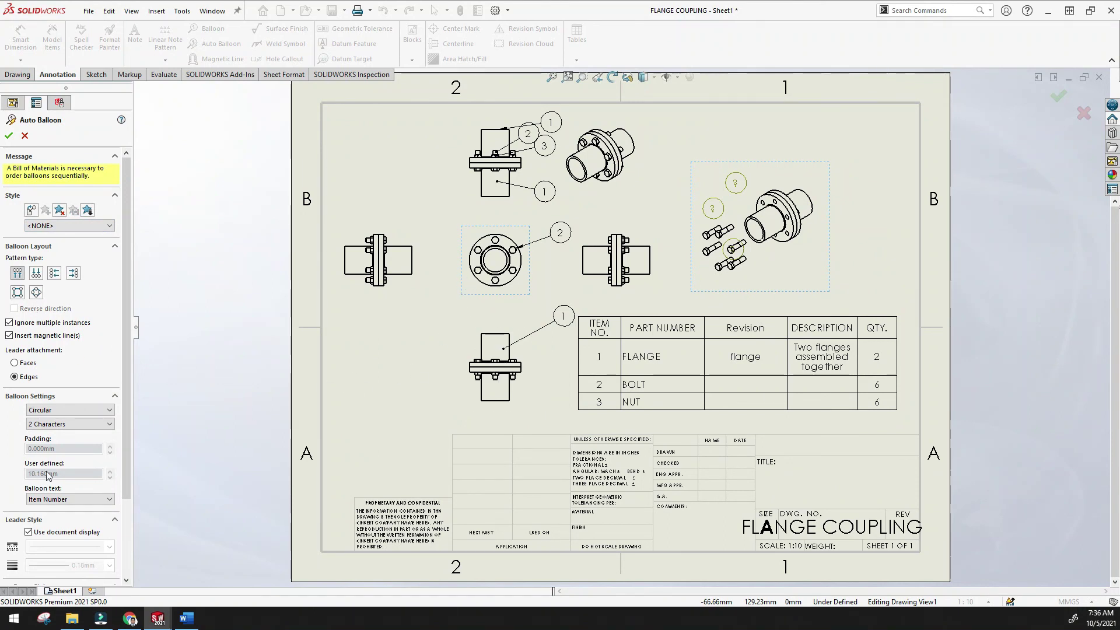
scroll(52, 476, down, 3)
scroll(619, 306, up, 3)
scroll(620, 304, down, 4)
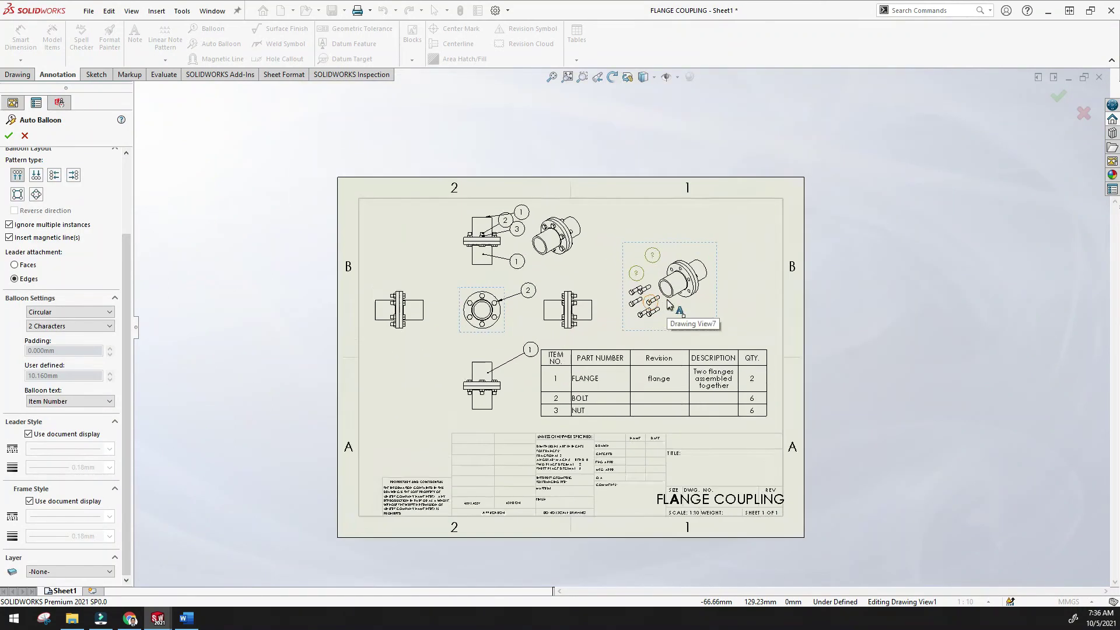
click(192, 320)
scroll(170, 309, up, 3)
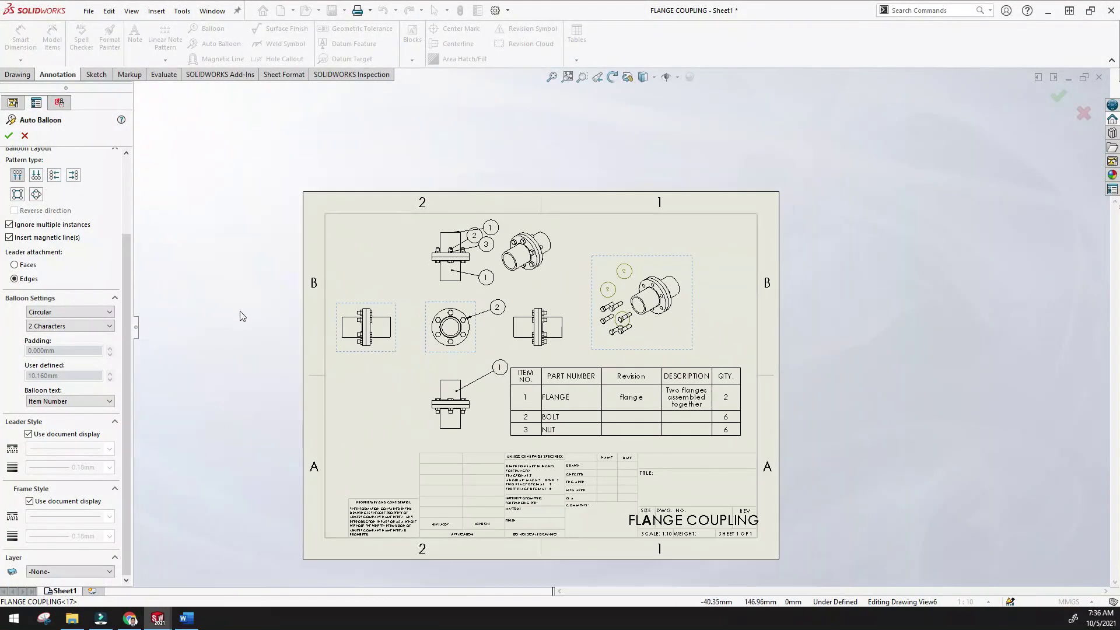
scroll(243, 312, down, 3)
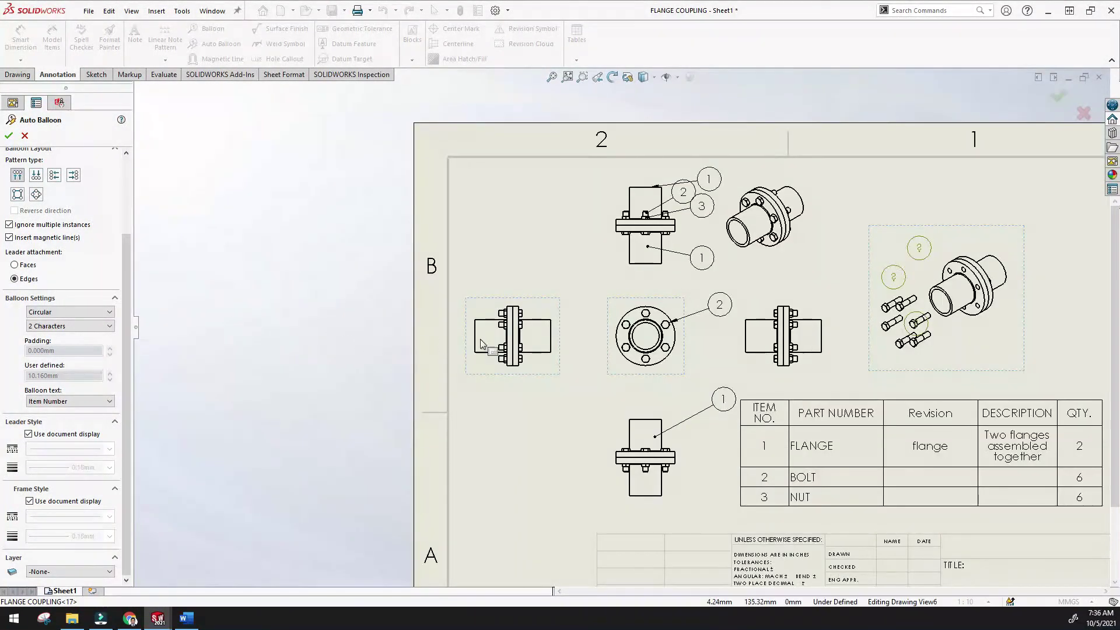
click(9, 137)
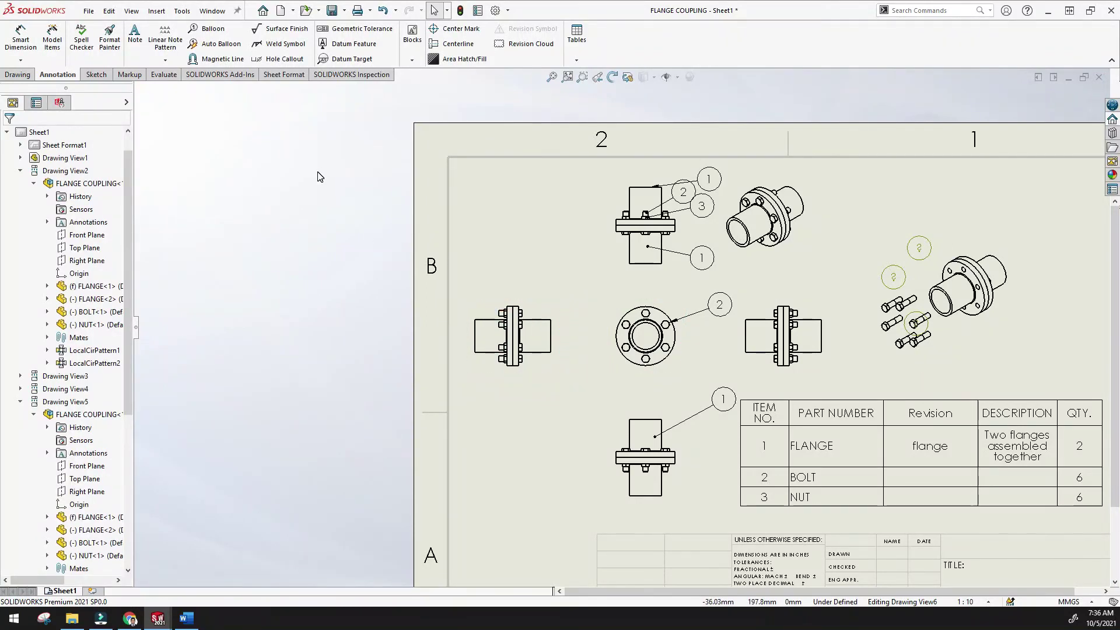
- Add a nearly vertical magnetic line with equal spacing beside the view above the front view to align its four balloons
click(236, 64)
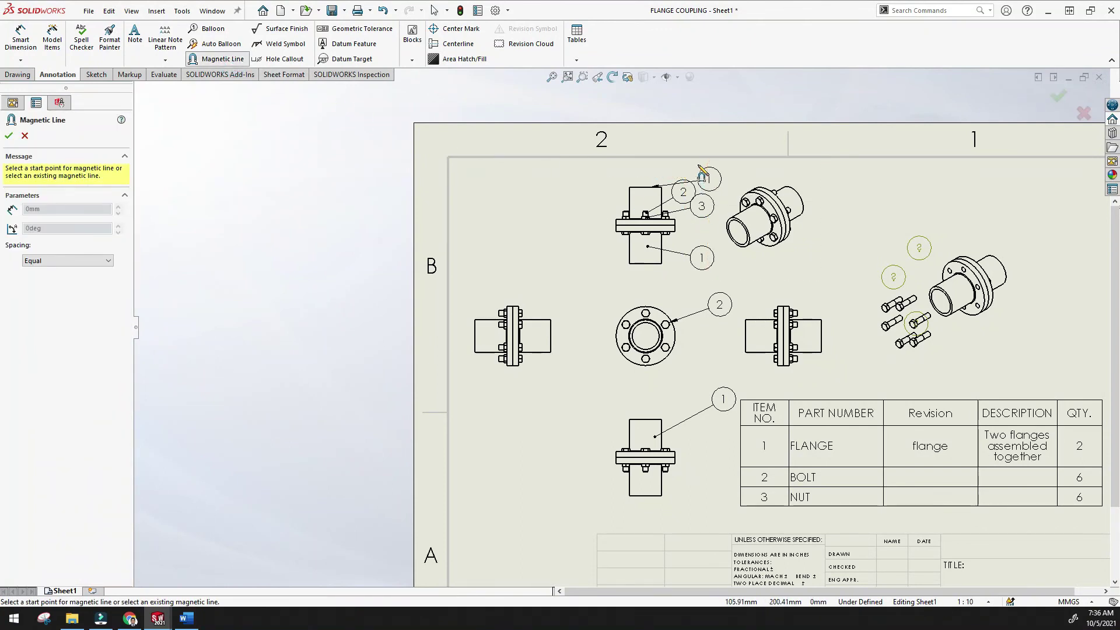
click(698, 109)
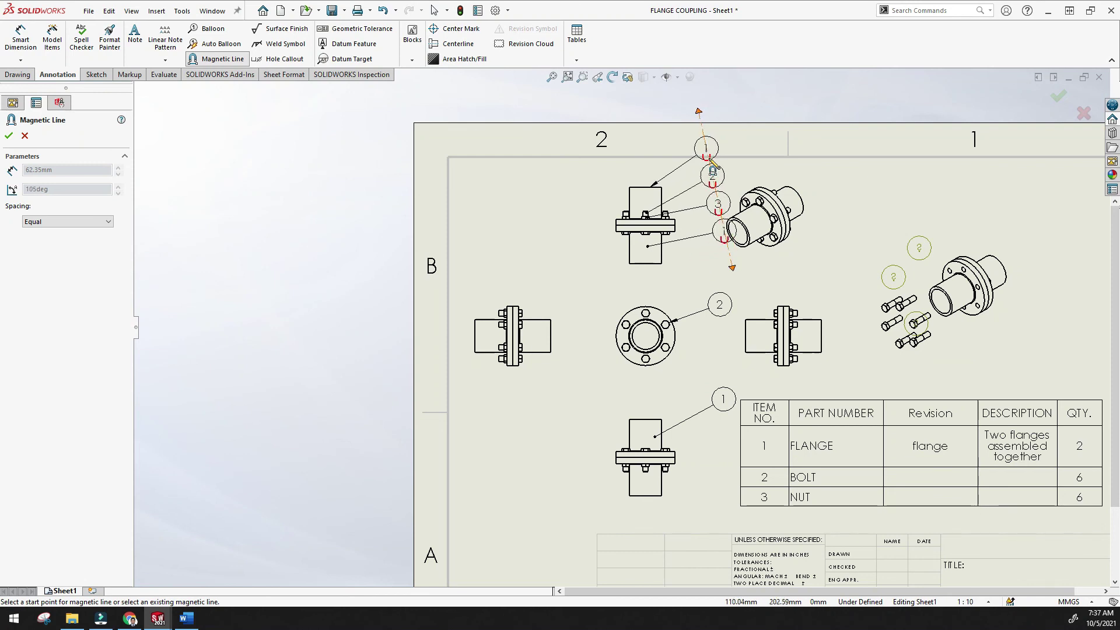
click(704, 260)
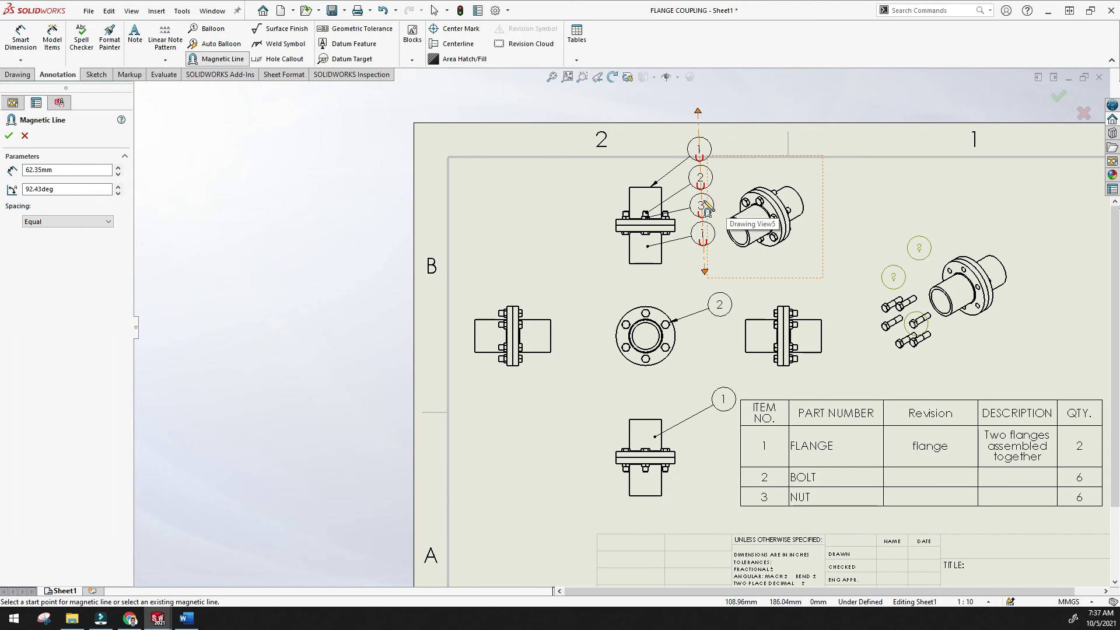
click(9, 137)
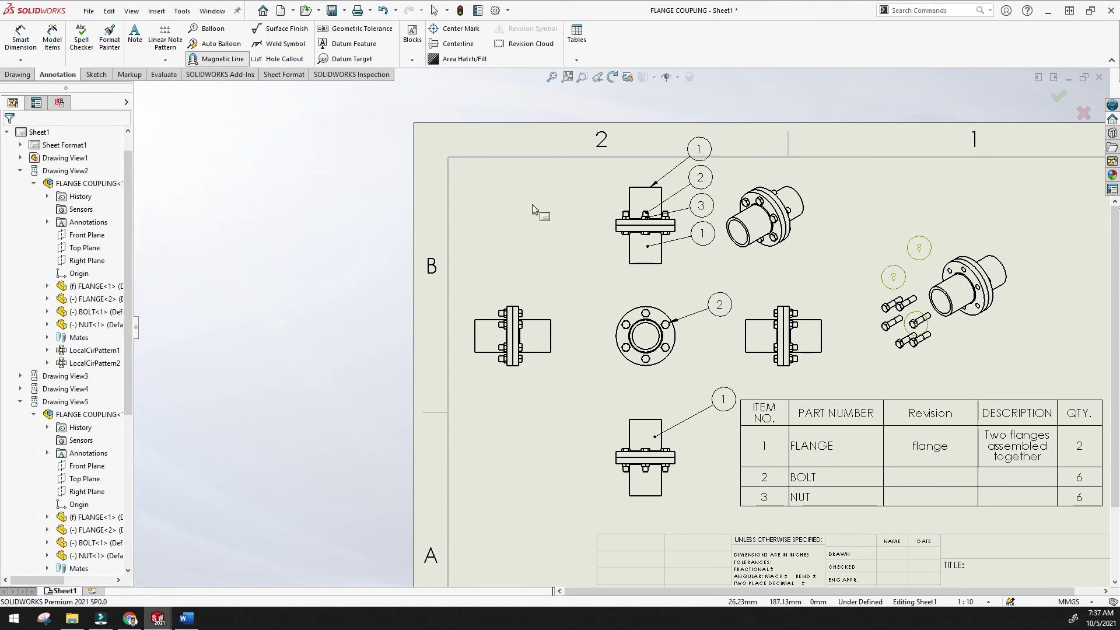
- Reorder the balloons along the magnetic line so they read 2, 1, 3, 1 from top to bottom
mouse_move(704, 185)
mouse_down()
mouse_move(697, 208)
mouse_move(706, 146)
mouse_move(700, 174)
mouse_up()
click(702, 217)
scroll(723, 218, up, 3)
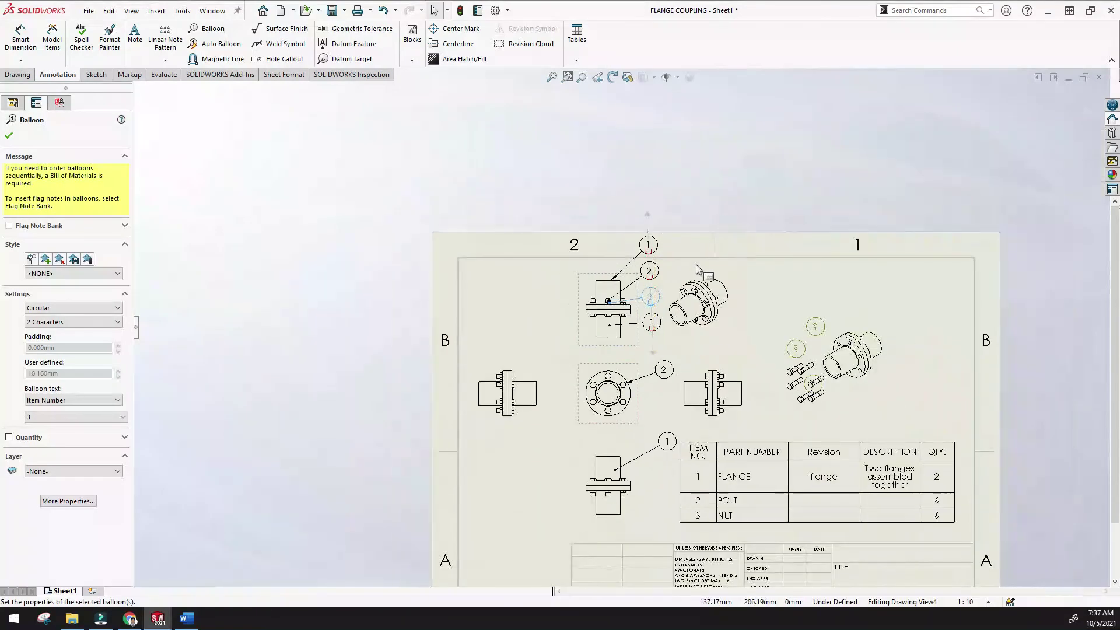
drag(648, 245, 654, 333)
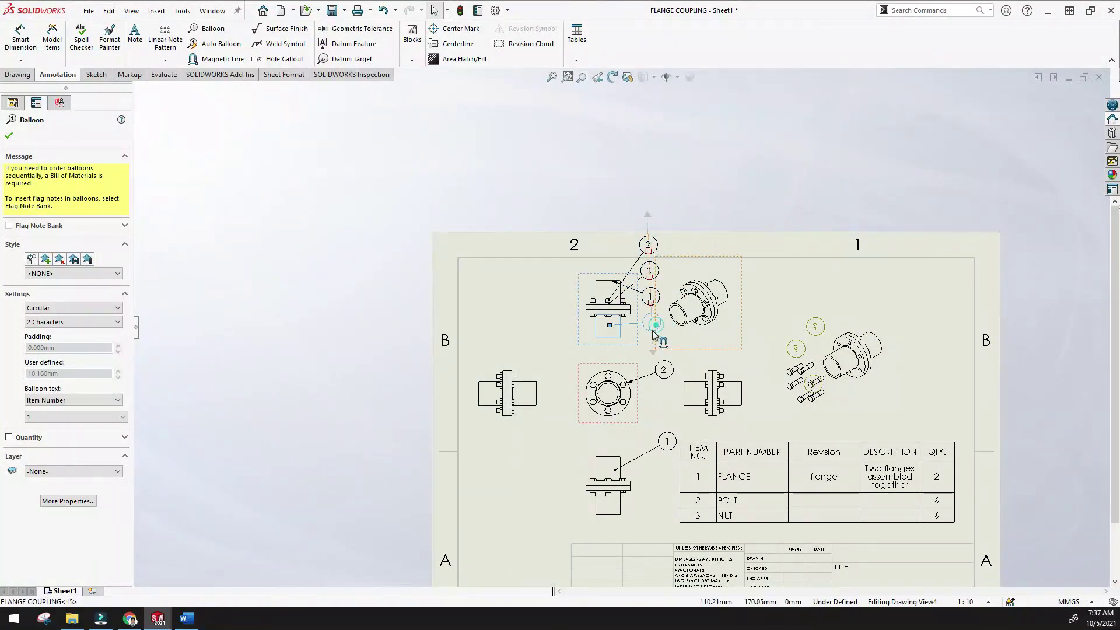
click(651, 301)
drag(650, 300, 656, 292)
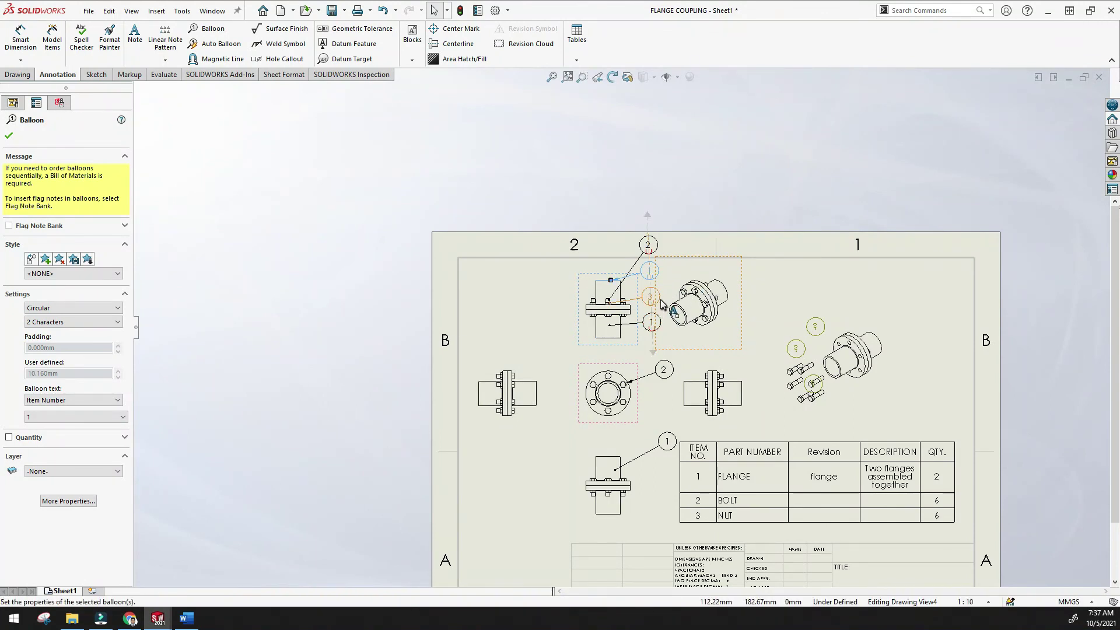
scroll(662, 307, up, 4)
scroll(652, 295, down, 3)
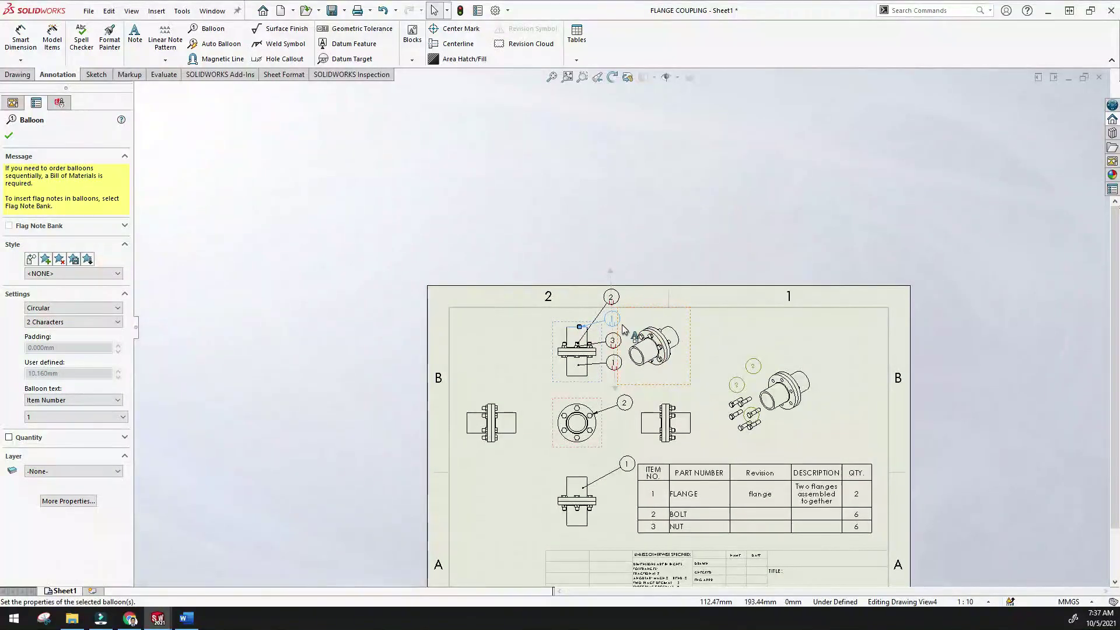
scroll(623, 330, down, 3)
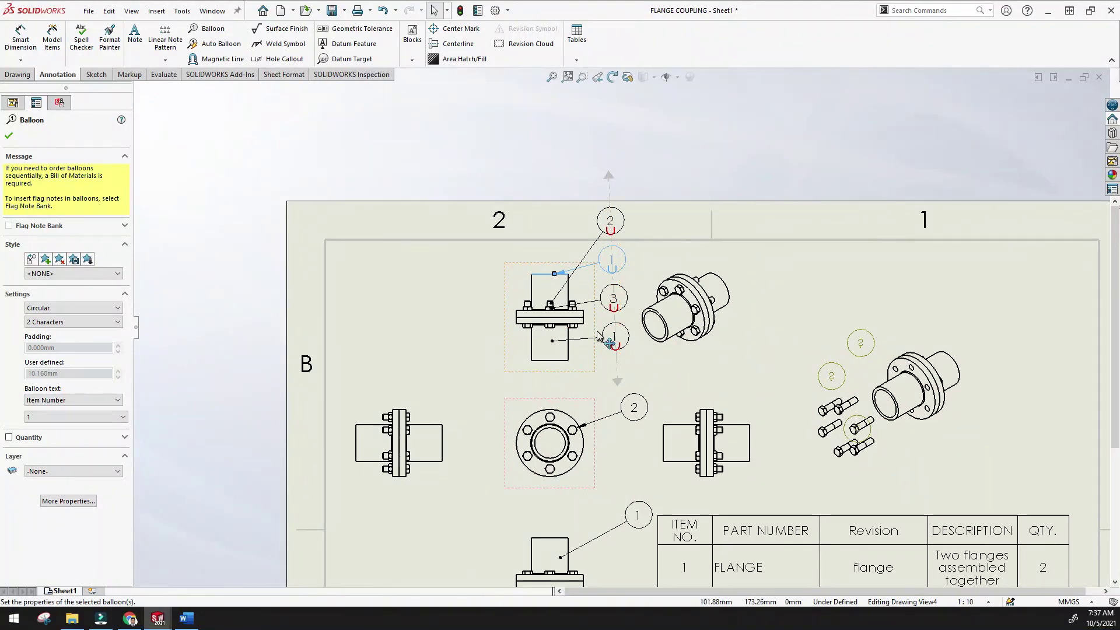
scroll(601, 336, up, 3)
click(9, 136)
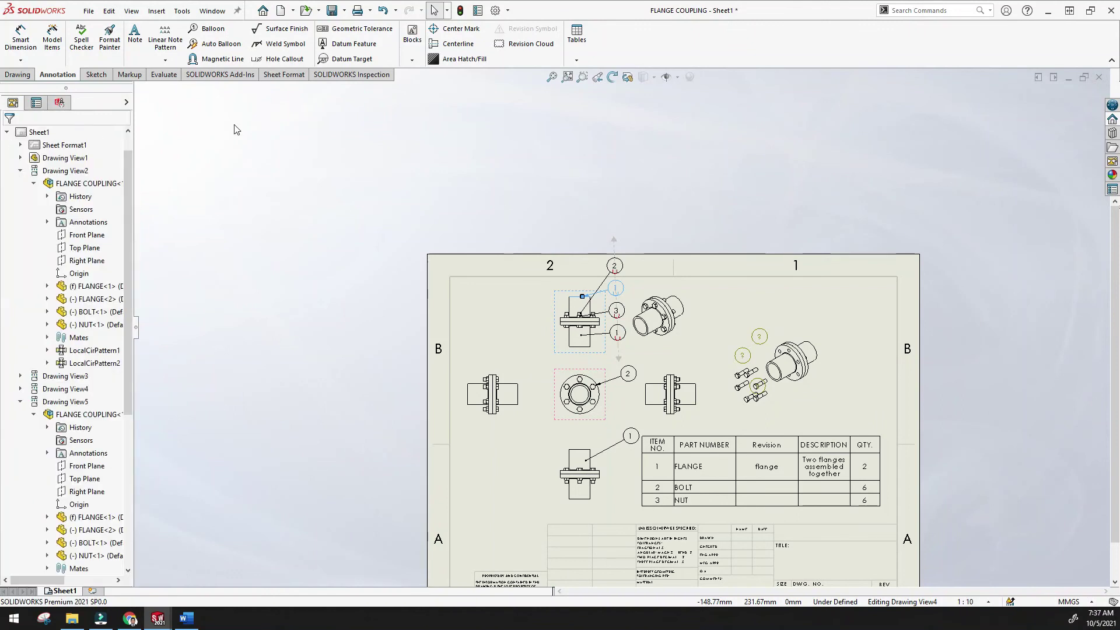
click(260, 132)
- Delete the balloon on the circular front view and the balloon on the view below it
scroll(725, 458, down, 2)
scroll(725, 457, up, 5)
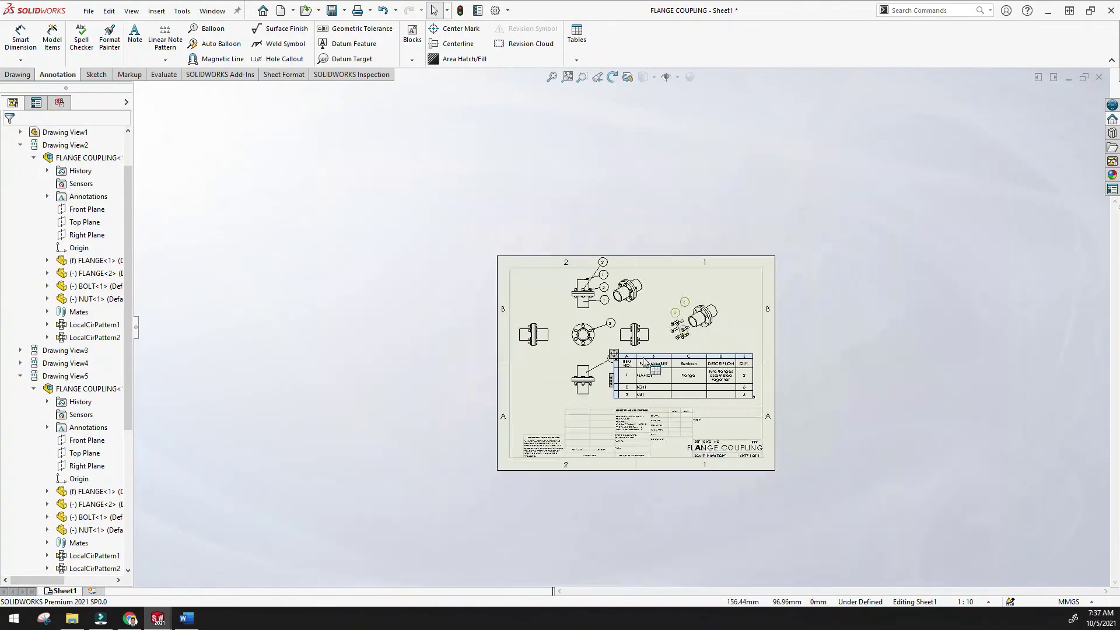
scroll(638, 350, down, 4)
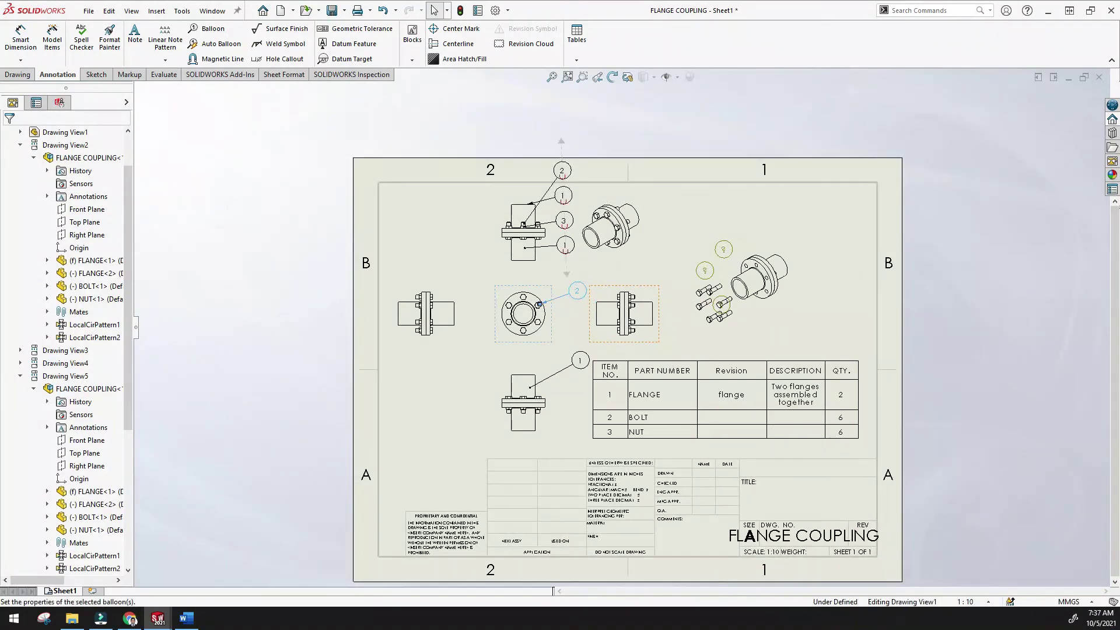
click(577, 290)
key(Delete)
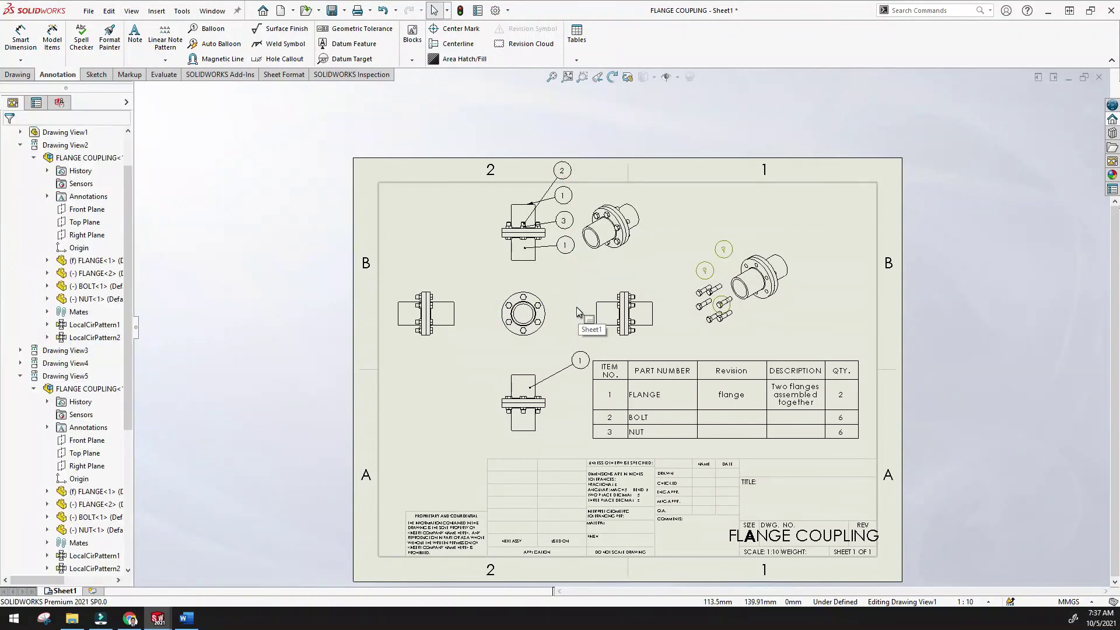
key(Escape)
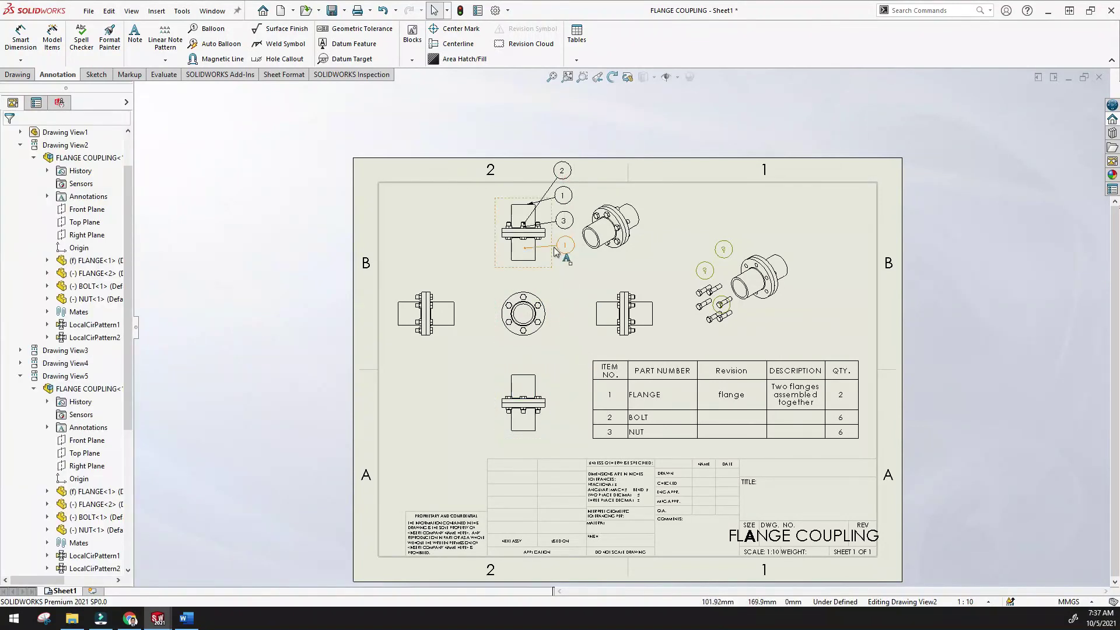
- Delete all four balloons attached to the view above the front view
click(562, 170)
key(Delete)
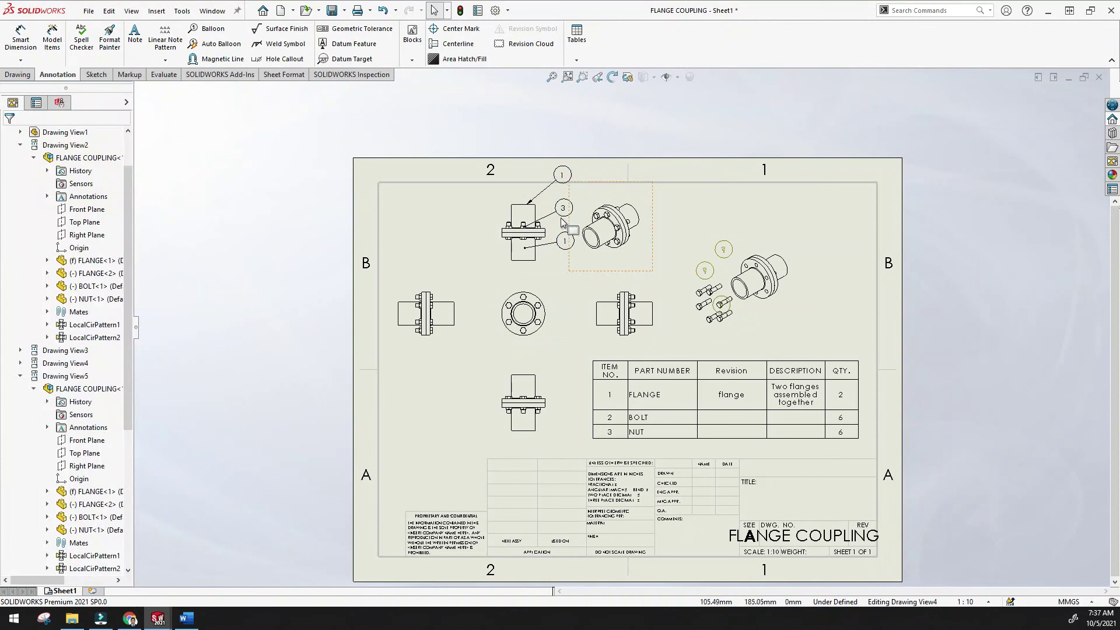
key(Delete)
drag(563, 180, 562, 182)
click(563, 210)
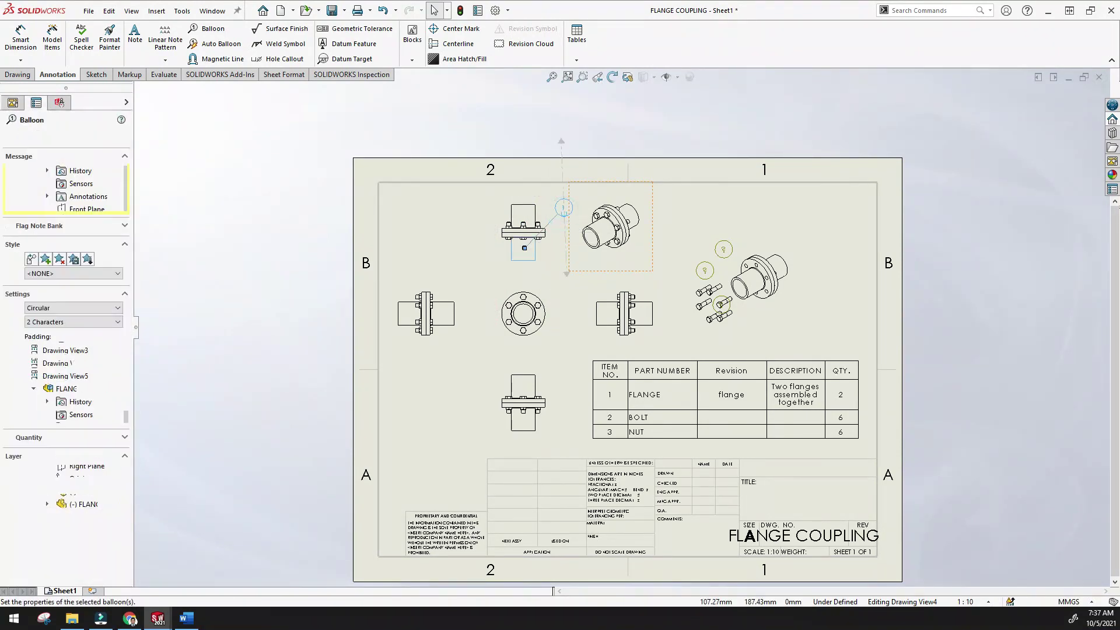
right_click(564, 215)
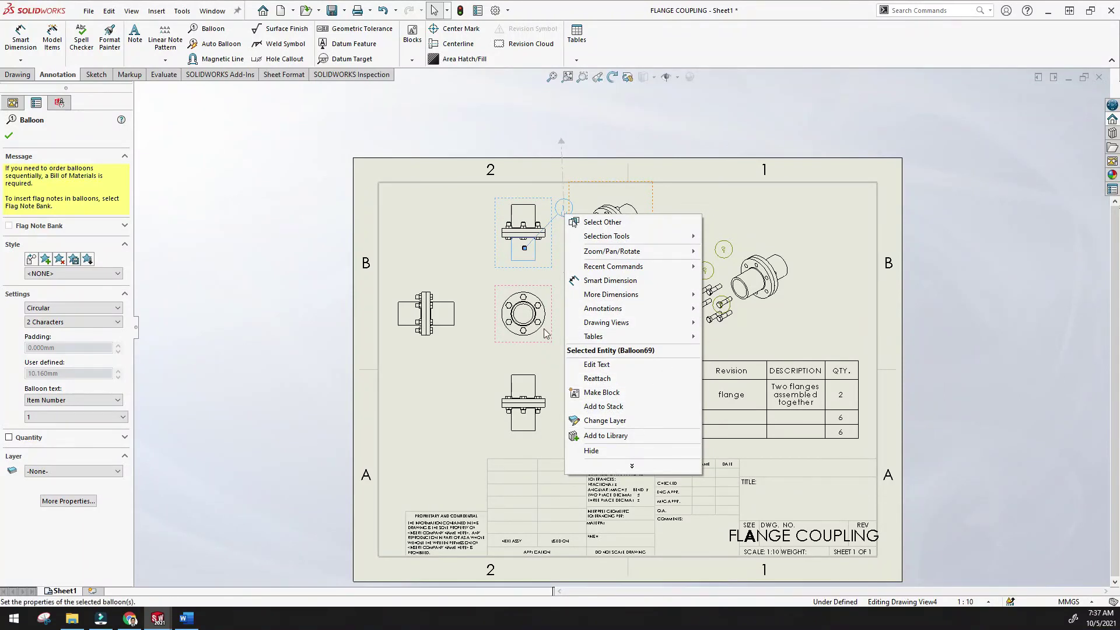
click(559, 217)
click(558, 212)
key(Delete)
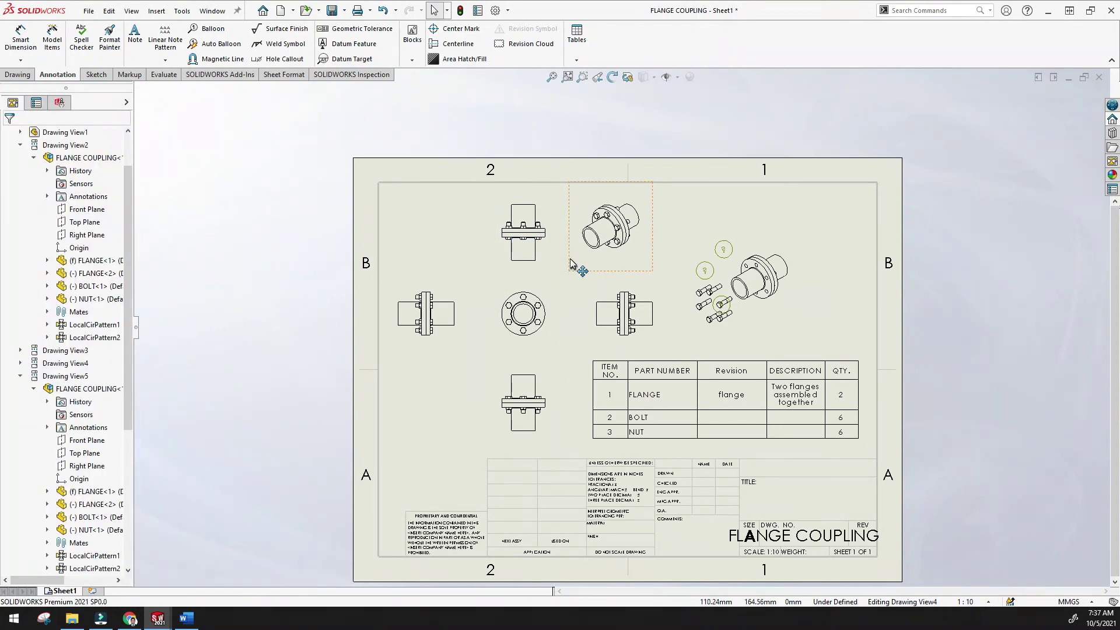
- Add Auto Balloons to the view above the front view, using circular item-number balloons with leaders attached to edges
scroll(671, 453, up, 4)
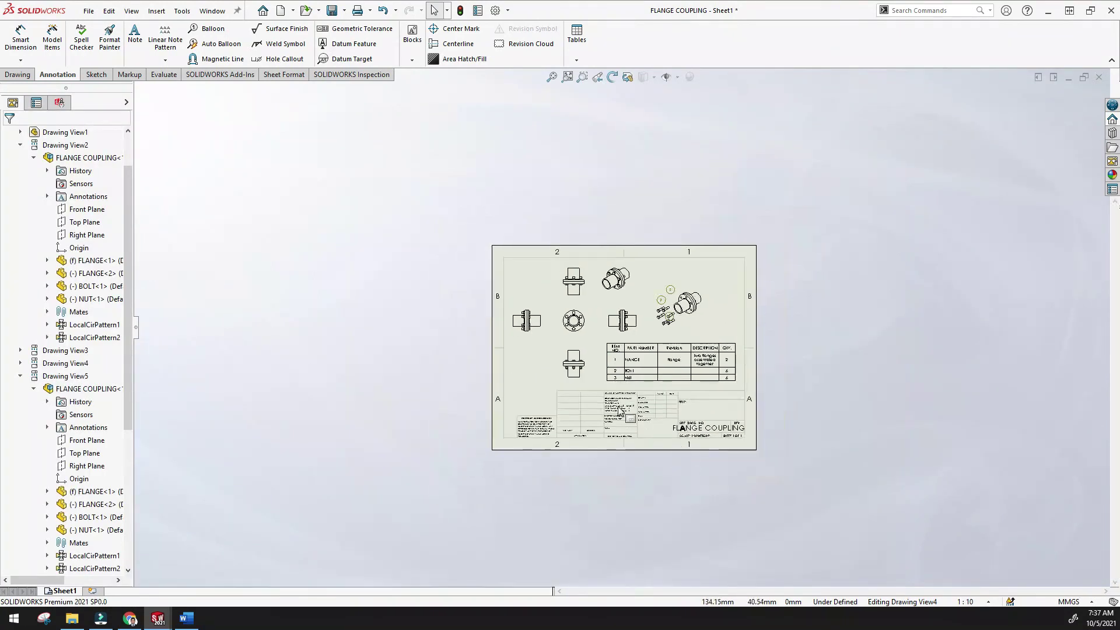
scroll(578, 229, down, 3)
scroll(581, 158, down, 2)
scroll(553, 160, up, 4)
scroll(642, 443, down, 2)
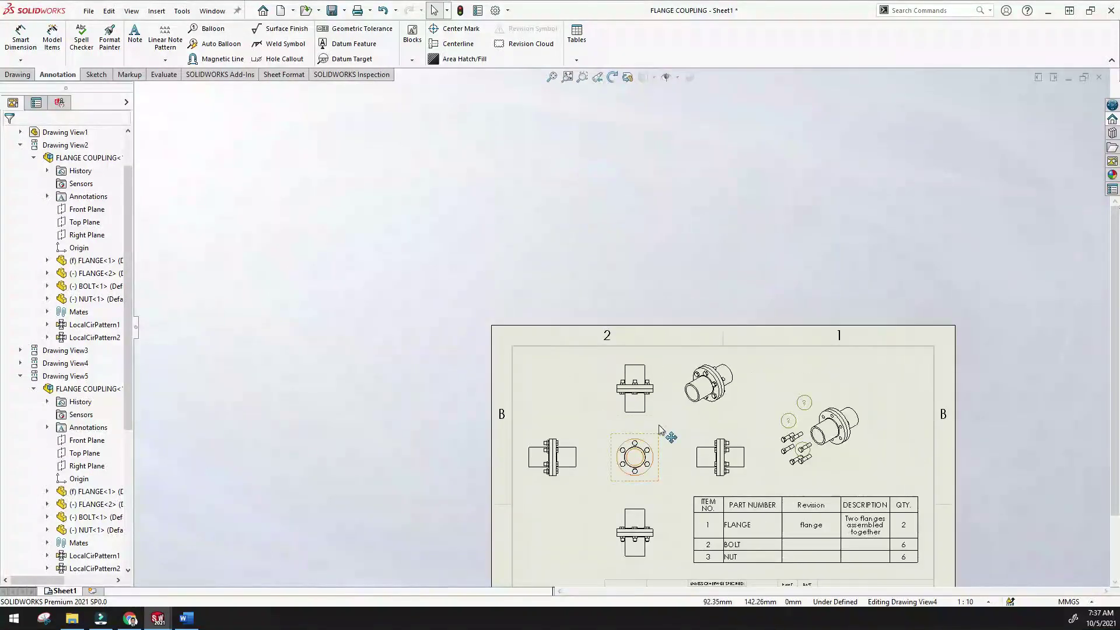
scroll(686, 422, up, 5)
scroll(651, 380, down, 4)
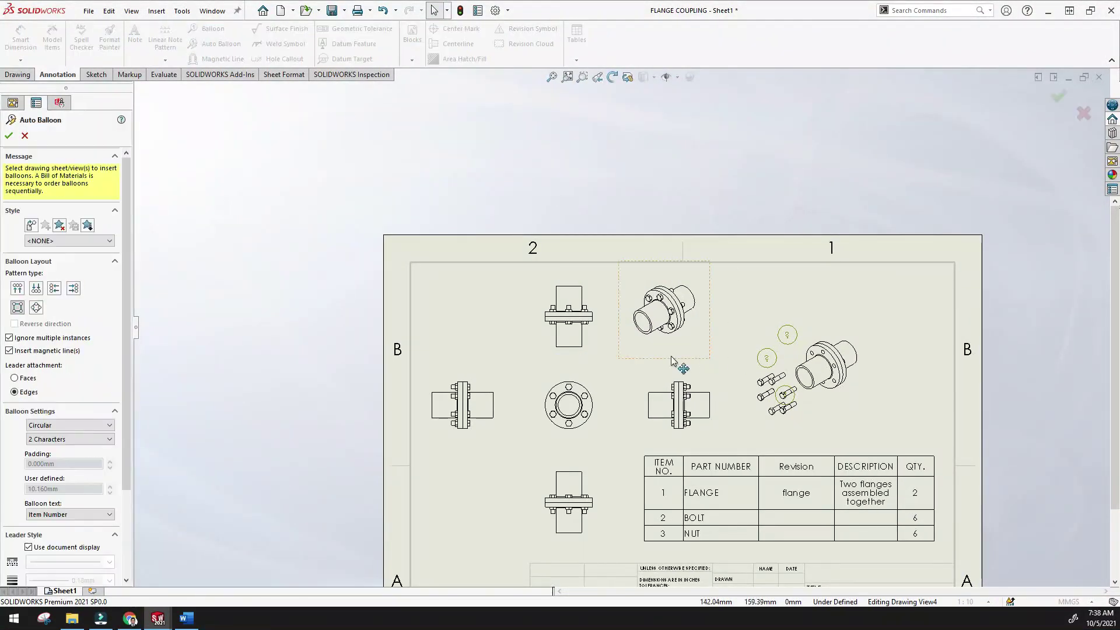
click(576, 336)
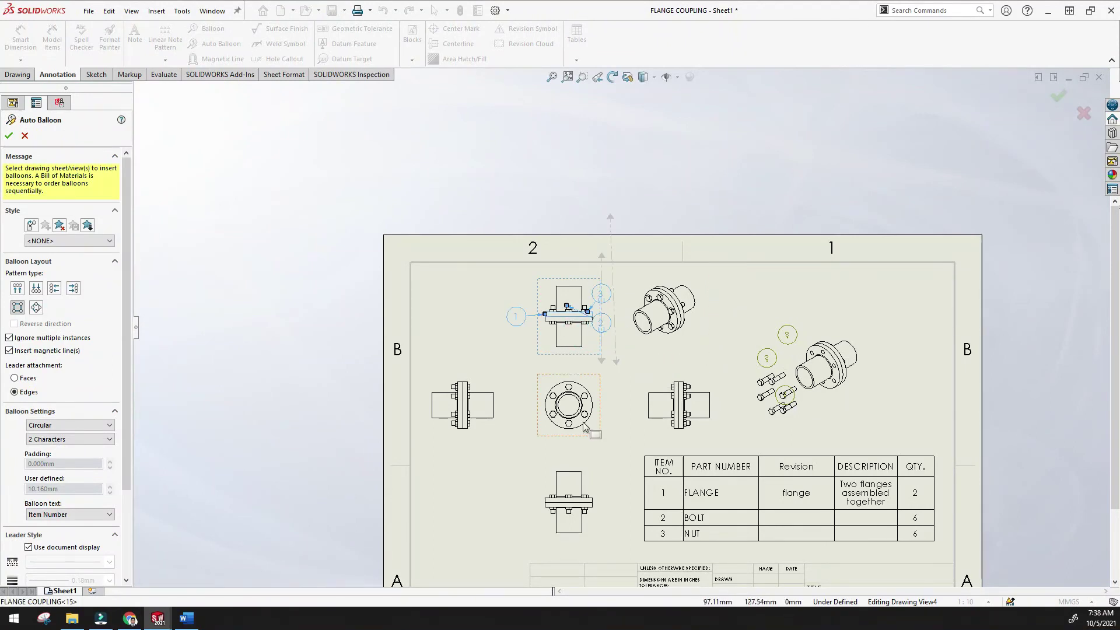
click(9, 136)
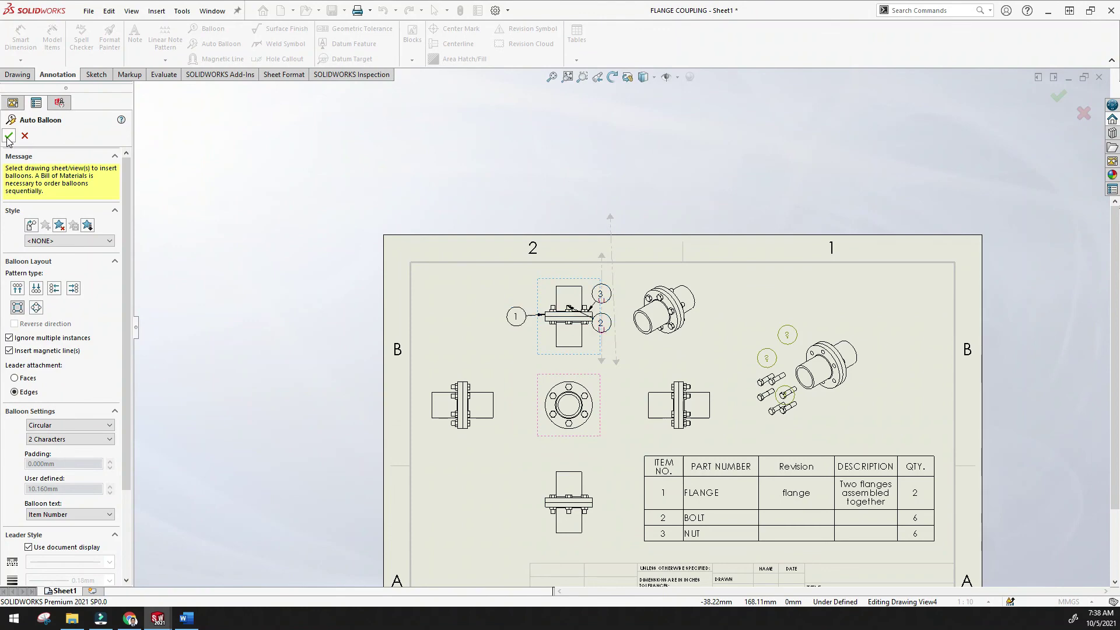